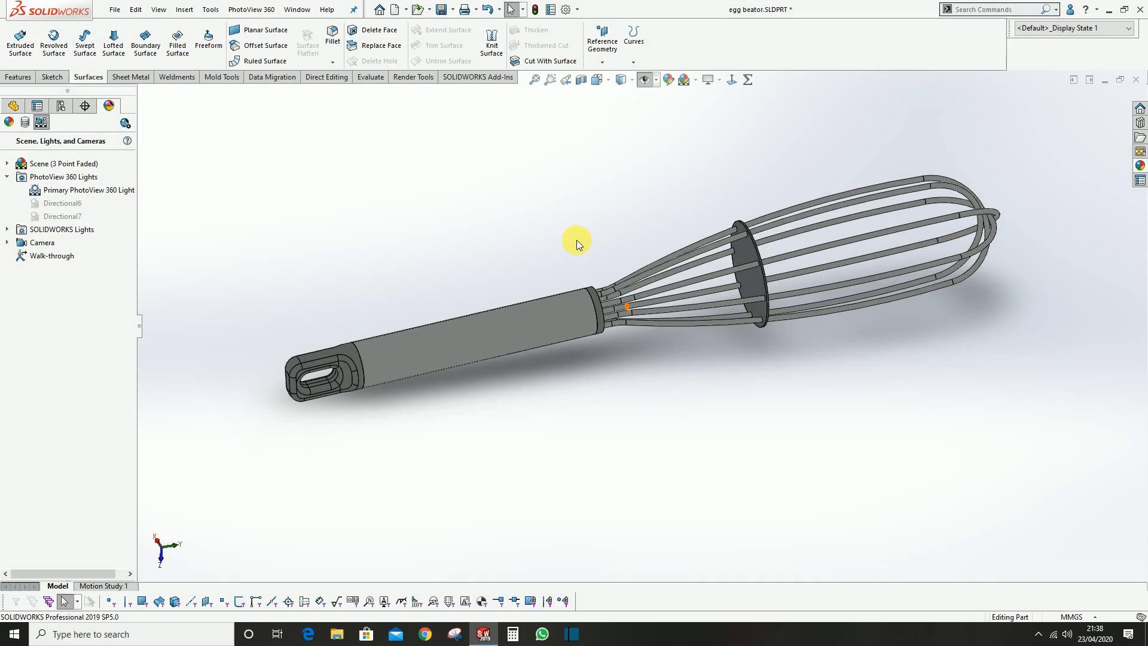
Examine the finished egg beater model from several angles and review its feature history down to the last feature
middle_drag(577, 239, 596, 338)
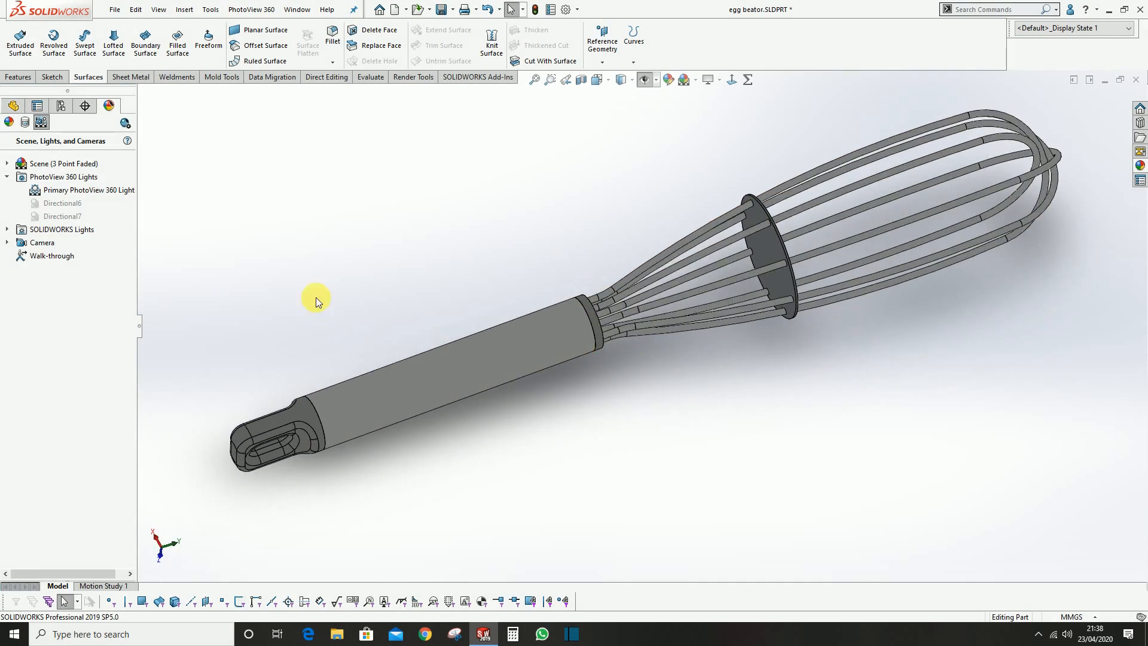
click(14, 107)
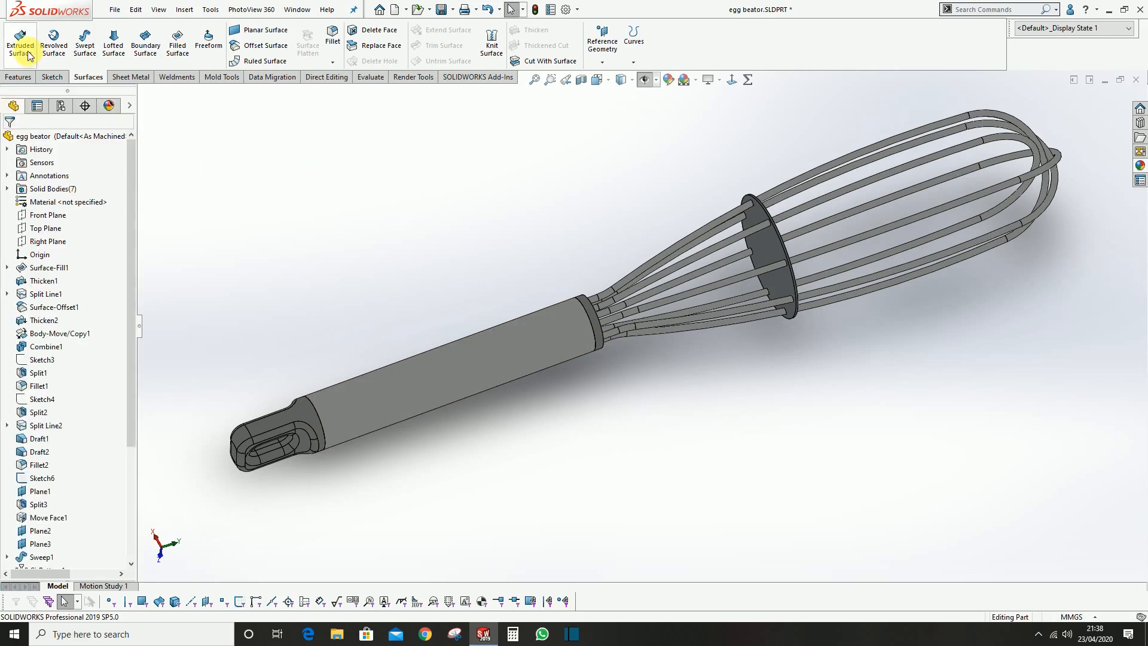
click(19, 77)
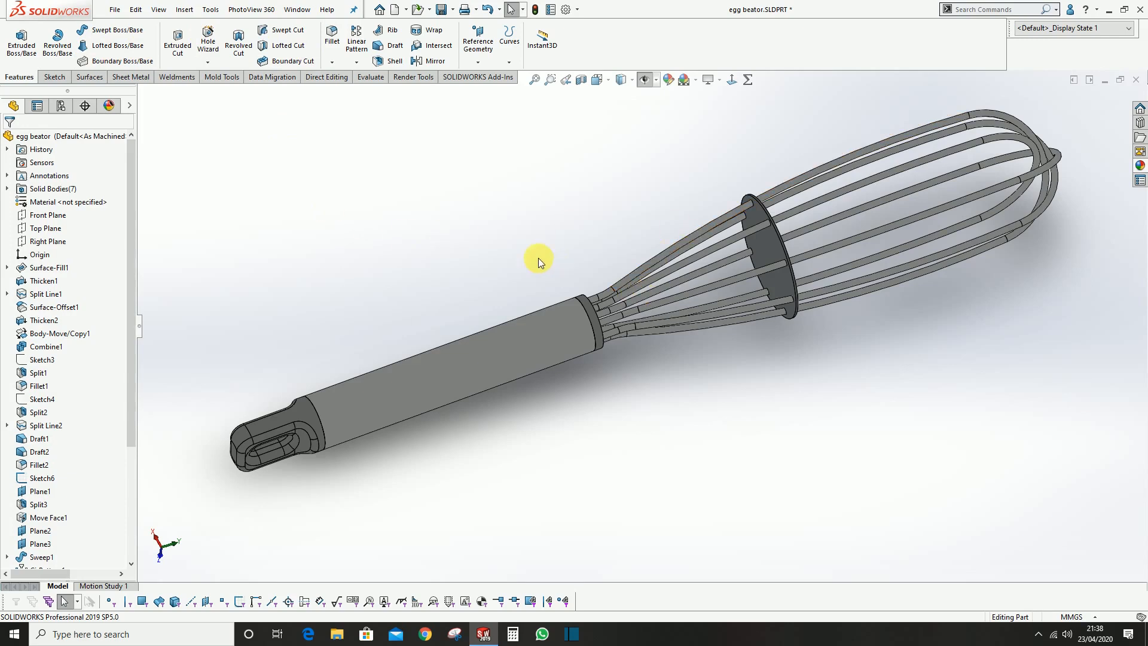
scroll(539, 257, up, 2)
middle_drag(658, 334, 519, 239)
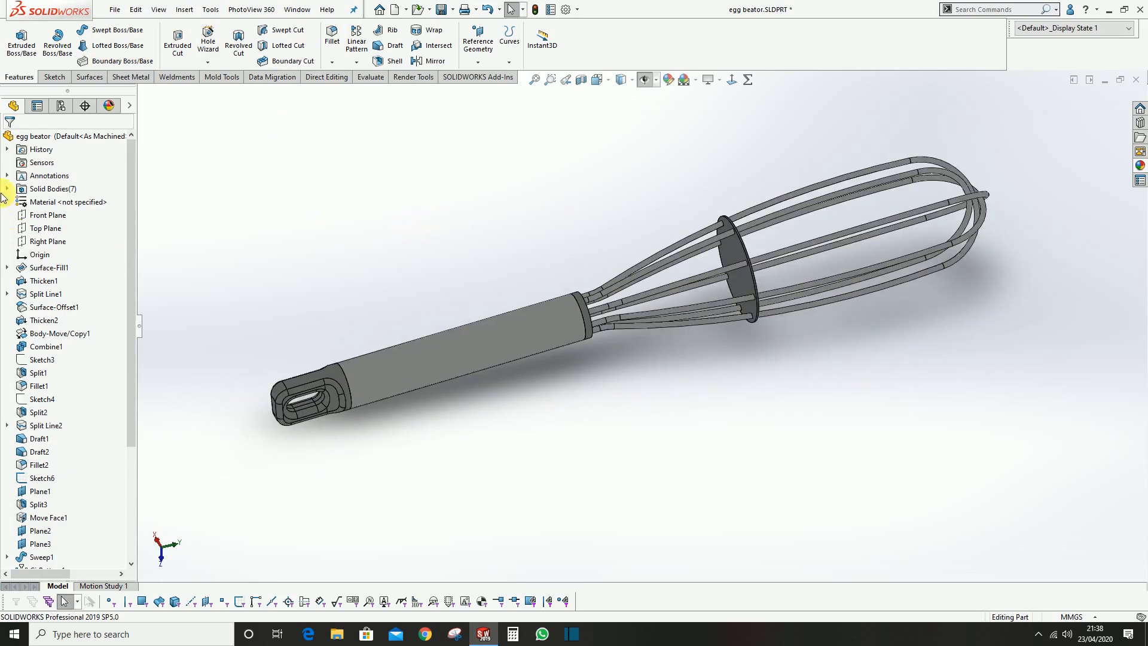
scroll(692, 311, down, 2)
scroll(416, 236, up, 3)
scroll(39, 264, down, 2)
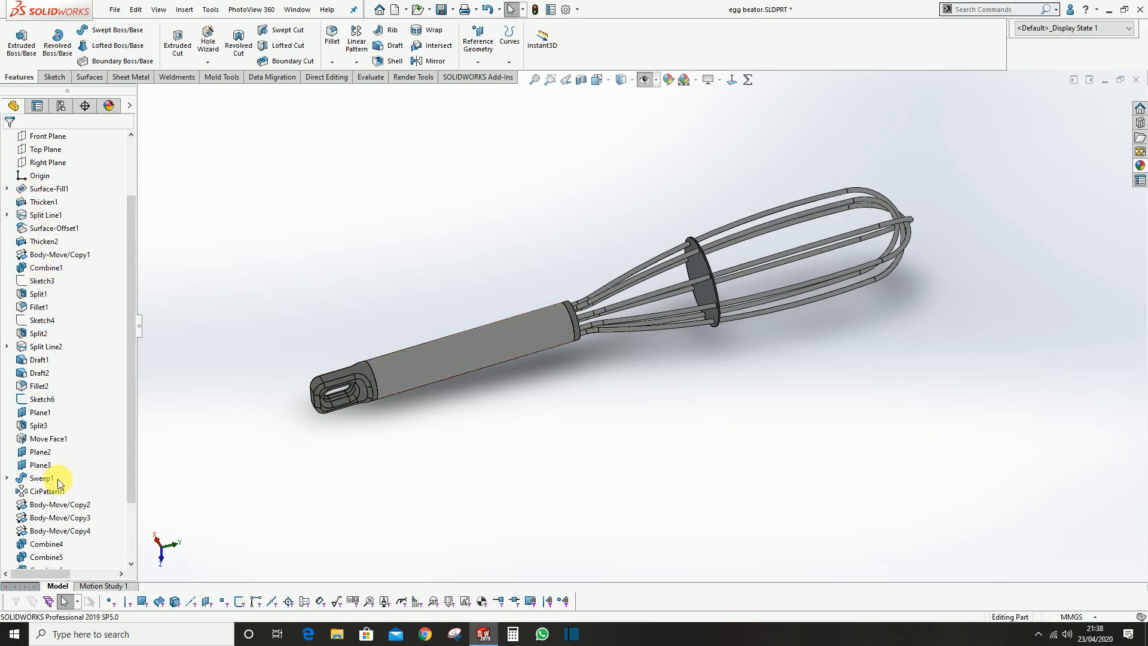
scroll(59, 483, down, 2)
scroll(532, 292, down, 2)
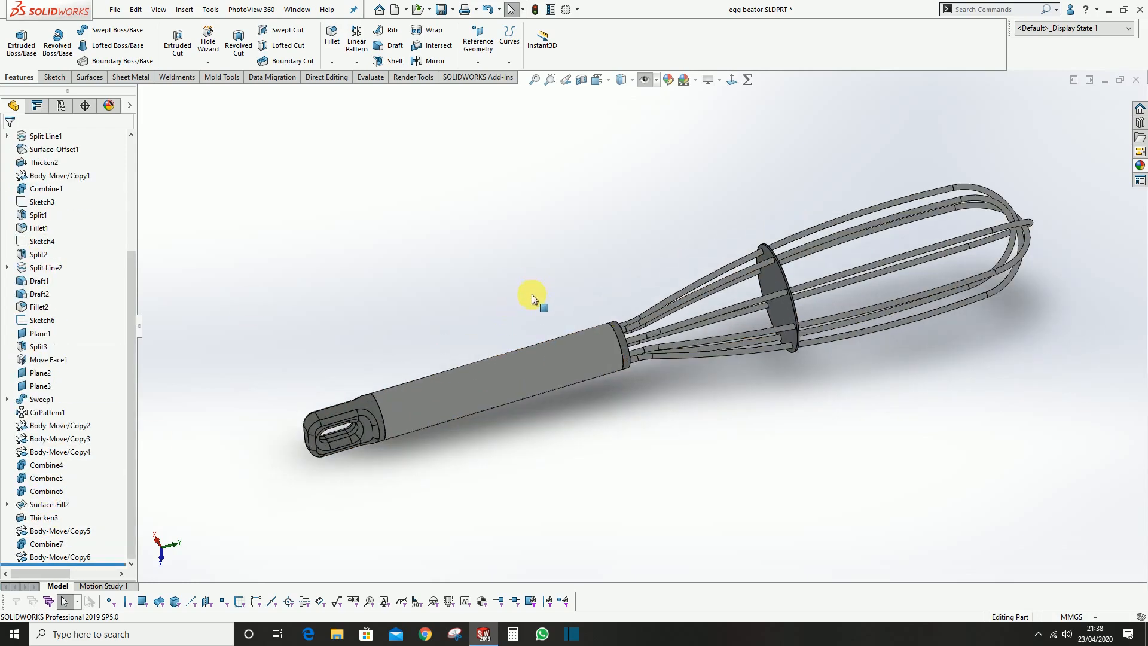
scroll(616, 299, up, 1)
scroll(589, 326, down, 2)
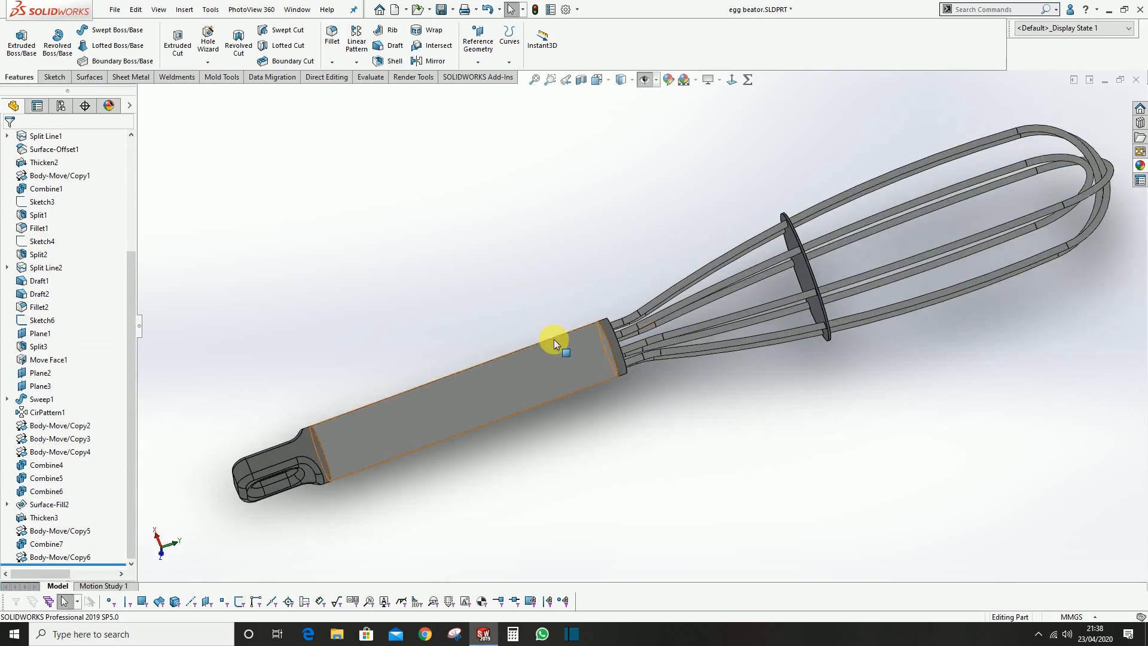
scroll(526, 305, down, 3)
scroll(520, 294, up, 4)
scroll(598, 335, down, 1)
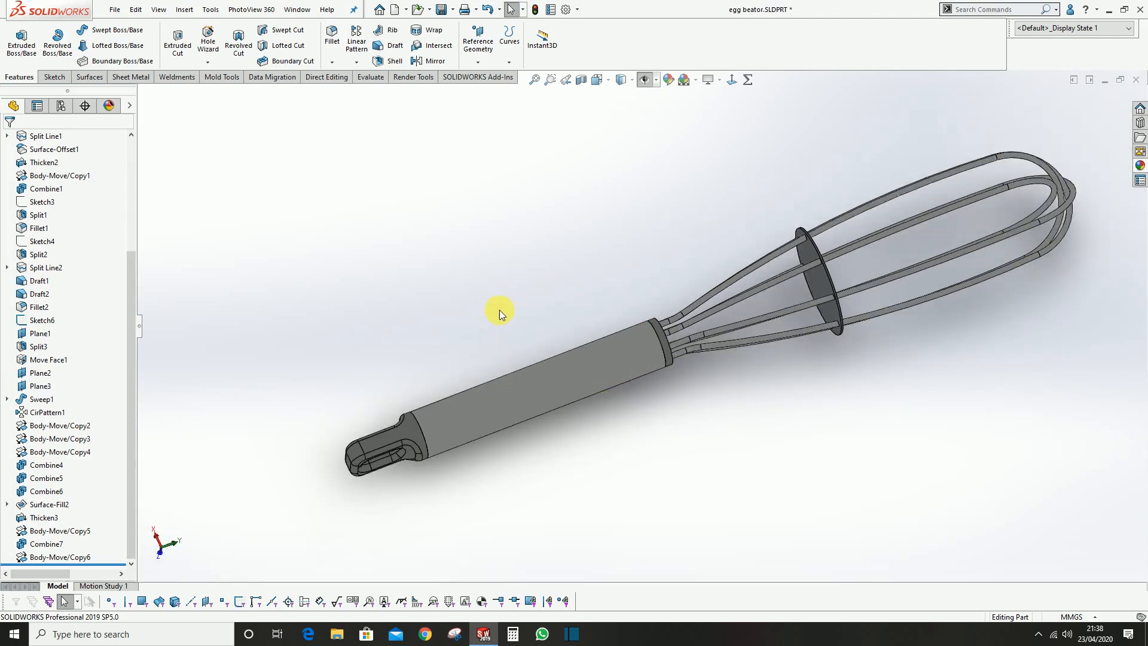
Isolate the handle body to examine it on its own, and exit the isolated view
right_click(403, 435)
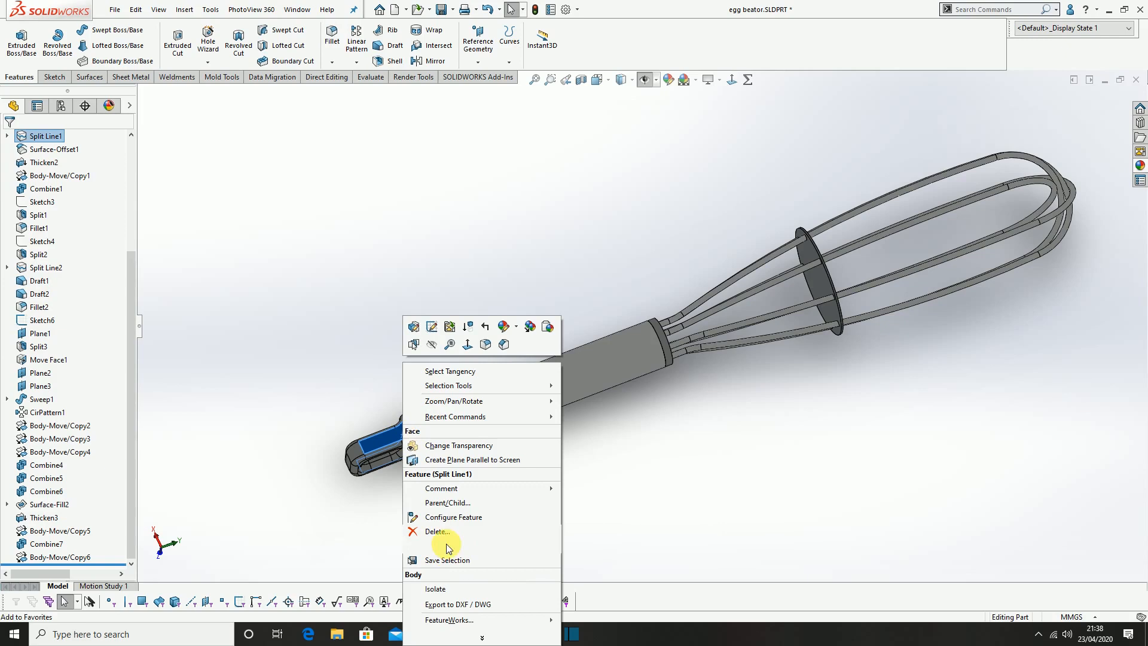
click(440, 589)
middle_drag(544, 379, 530, 378)
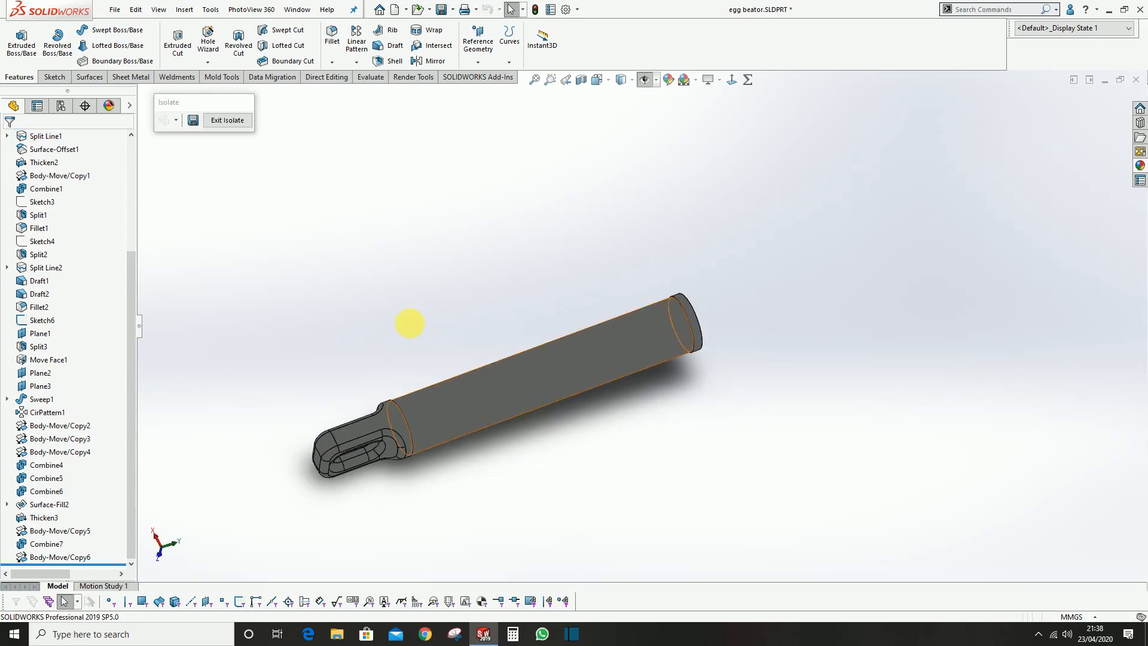
middle_drag(556, 334, 541, 395)
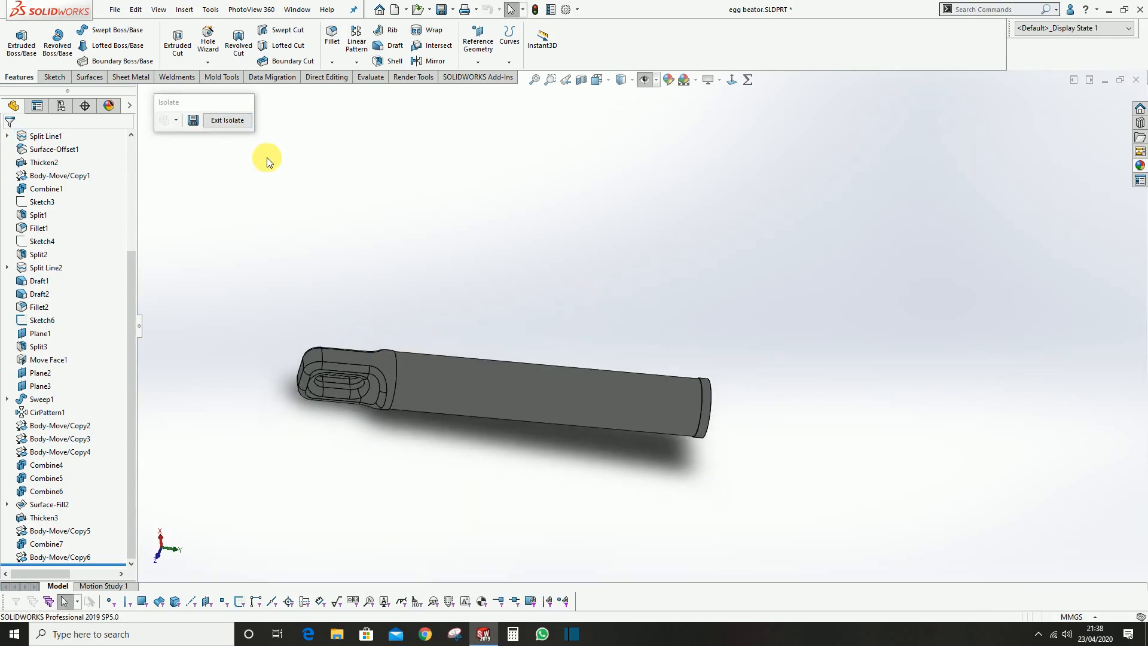
click(227, 120)
Examine how the handle, whisk wires and round spacer disc of the egg beater fit together
middle_drag(472, 391, 541, 439)
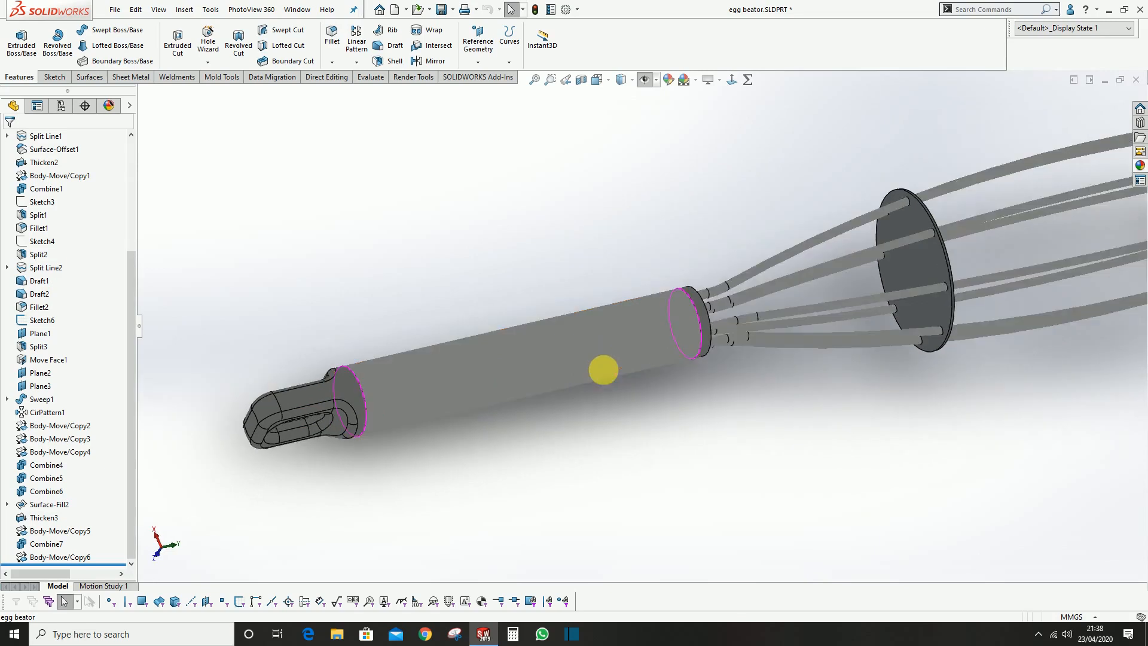
middle_drag(615, 375, 558, 288)
scroll(558, 289, up, 2)
scroll(809, 311, down, 3)
middle_drag(703, 326, 712, 400)
scroll(713, 401, up, 3)
scroll(788, 335, down, 3)
click(736, 313)
scroll(651, 225, down, 1)
click(652, 225)
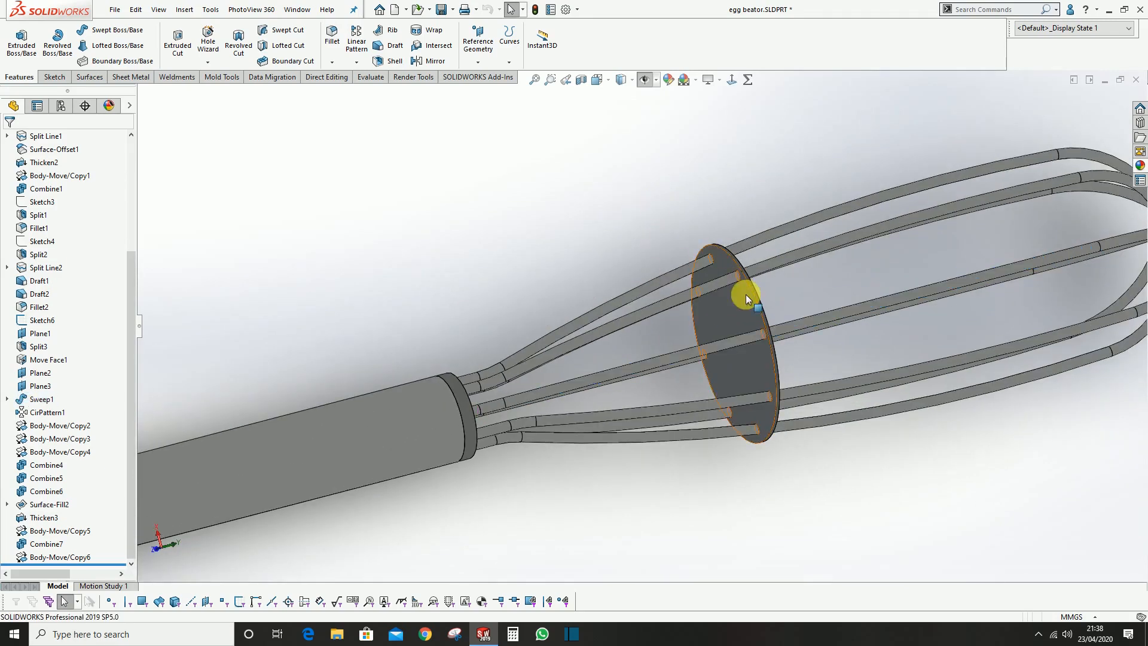
click(746, 294)
click(635, 254)
scroll(635, 254, up, 5)
middle_drag(573, 329, 540, 220)
middle_drag(737, 221, 632, 290)
scroll(693, 239, down, 4)
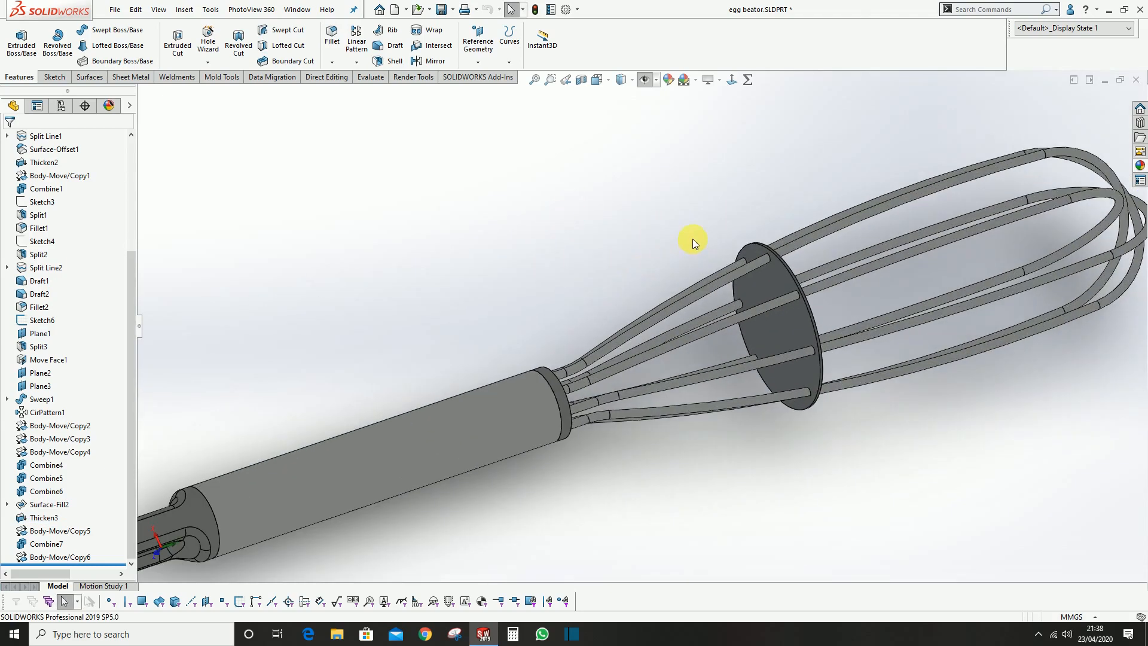
key(f)
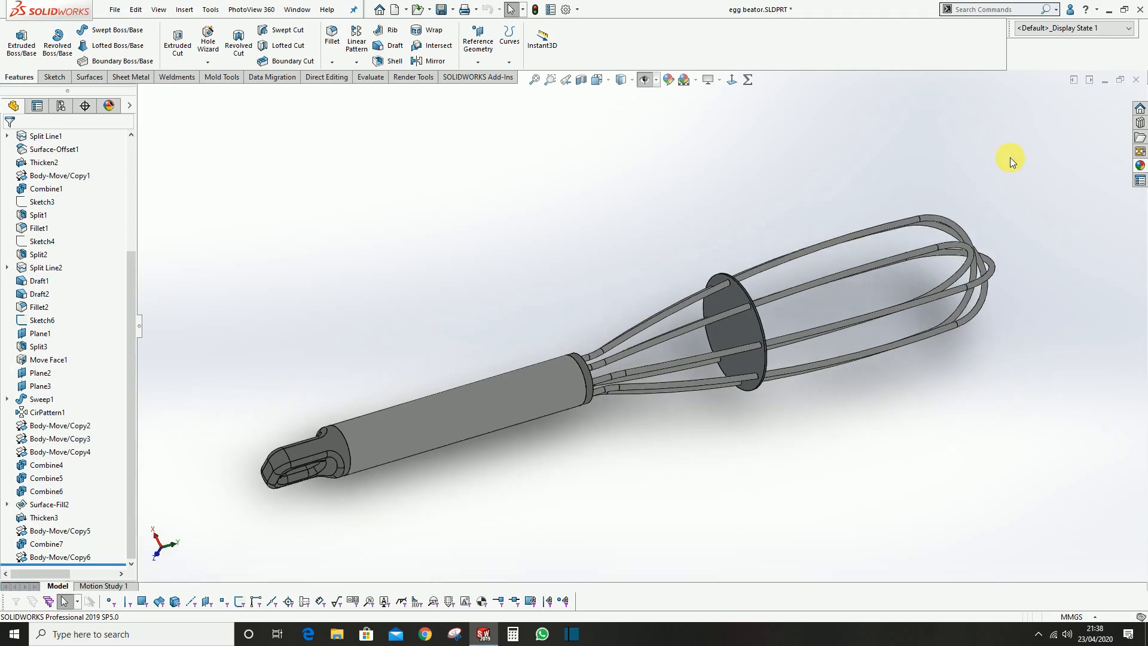
Close the egg beater part without saving its changes and create a new part document
click(1136, 84)
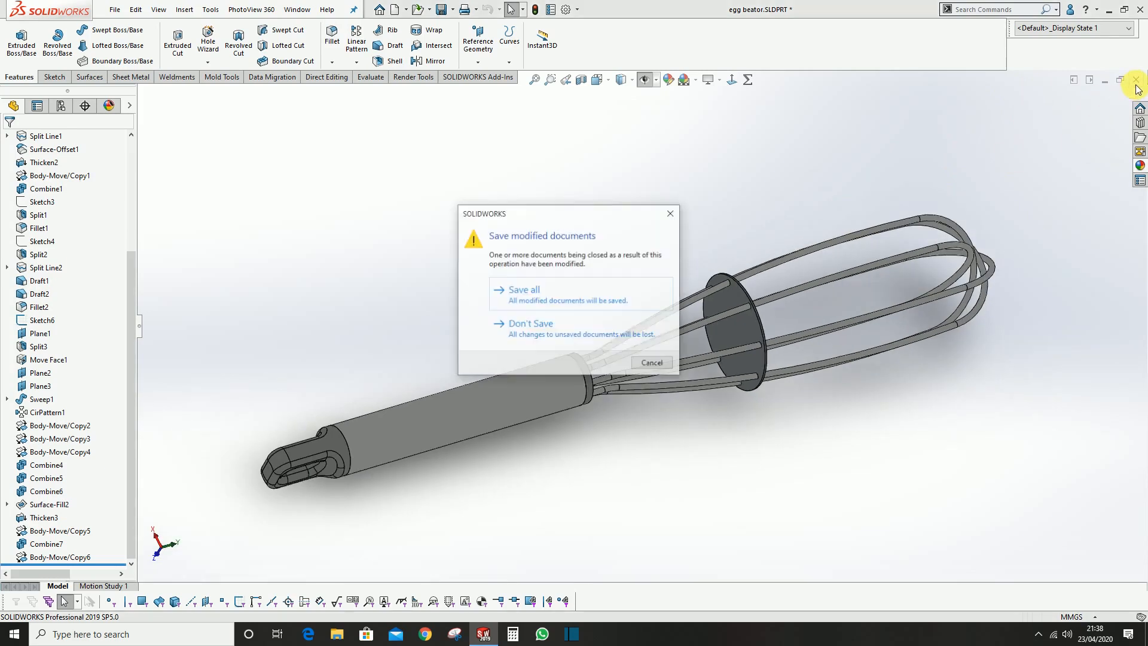
click(571, 335)
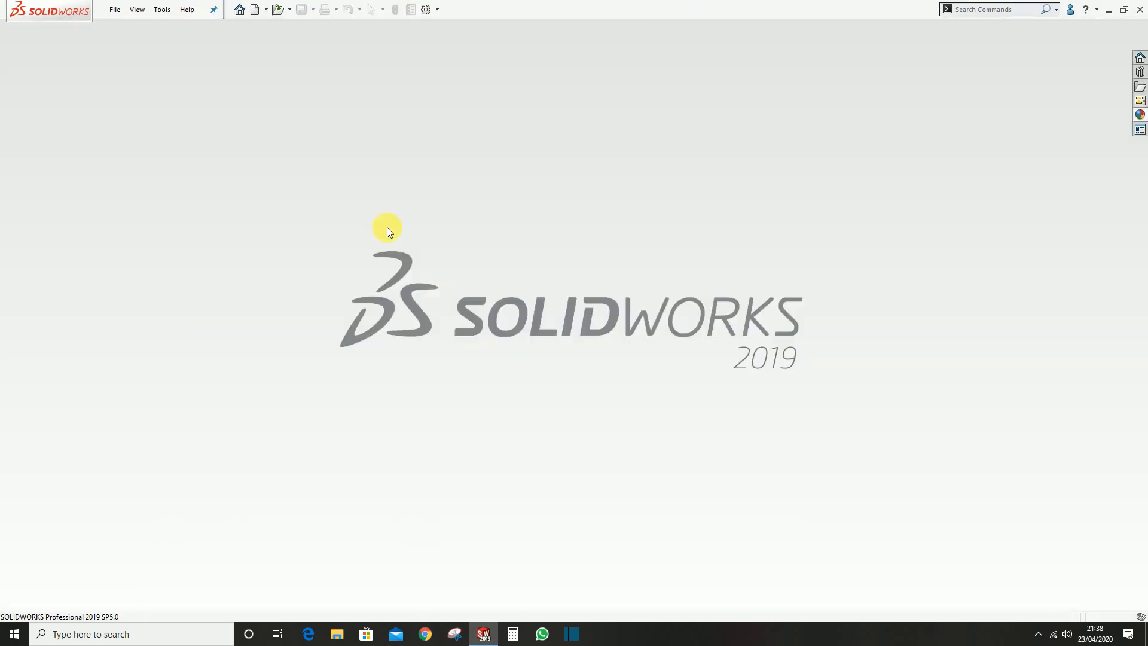
click(256, 13)
double_click(585, 284)
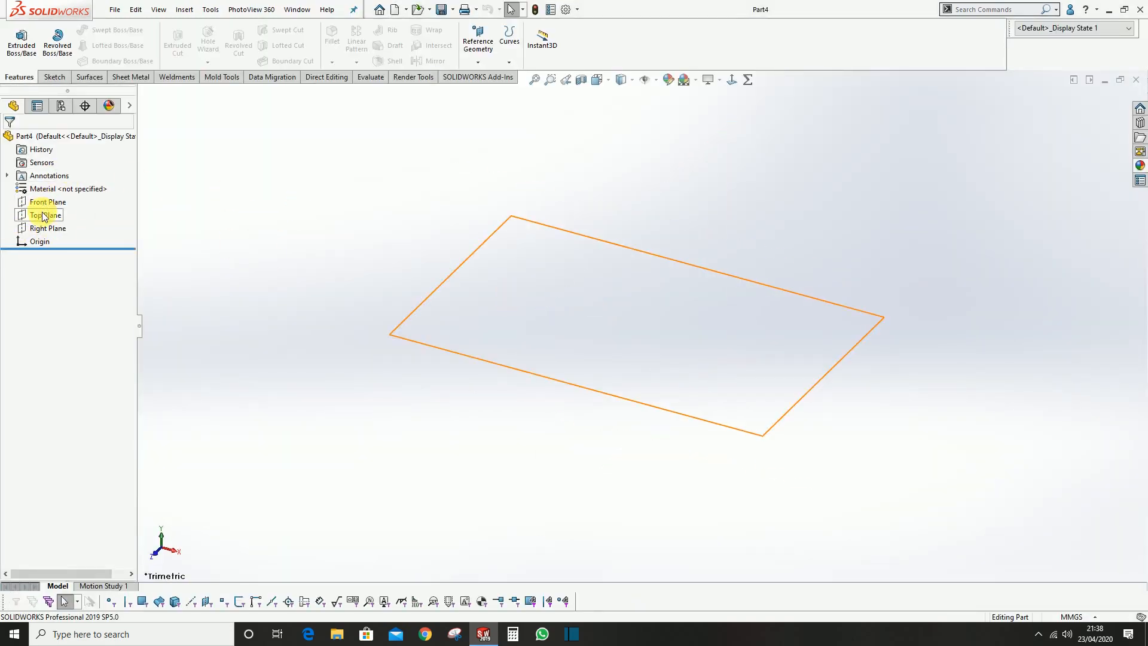
Sketch a circle about 53 mm in diameter on the Top Plane, centred on the origin
click(44, 216)
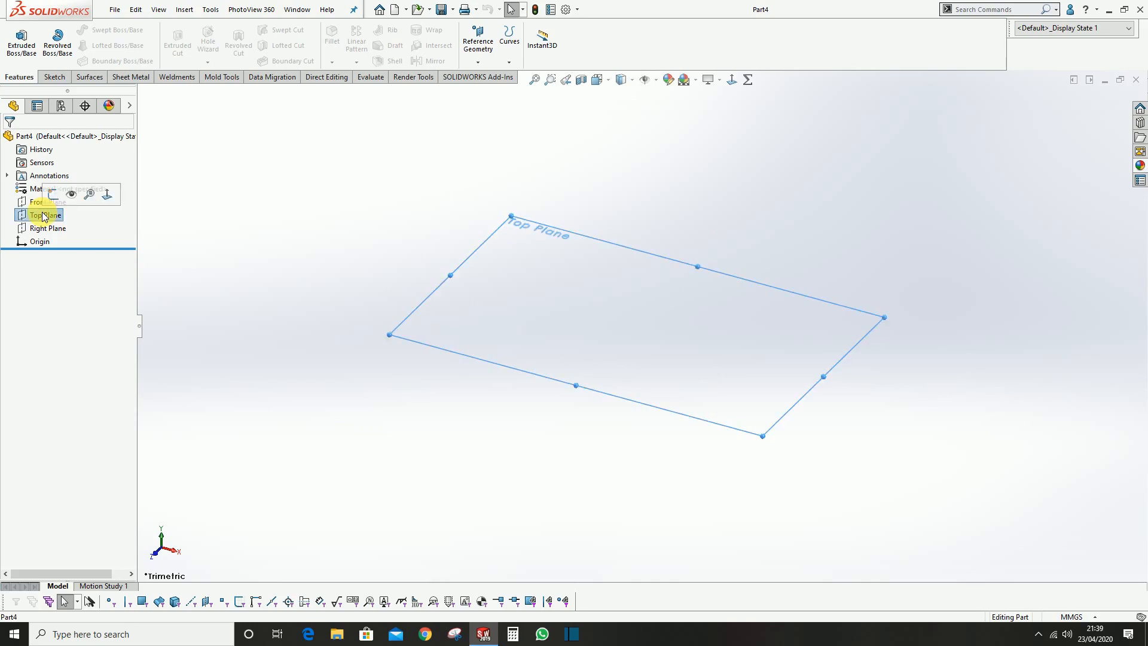
click(53, 194)
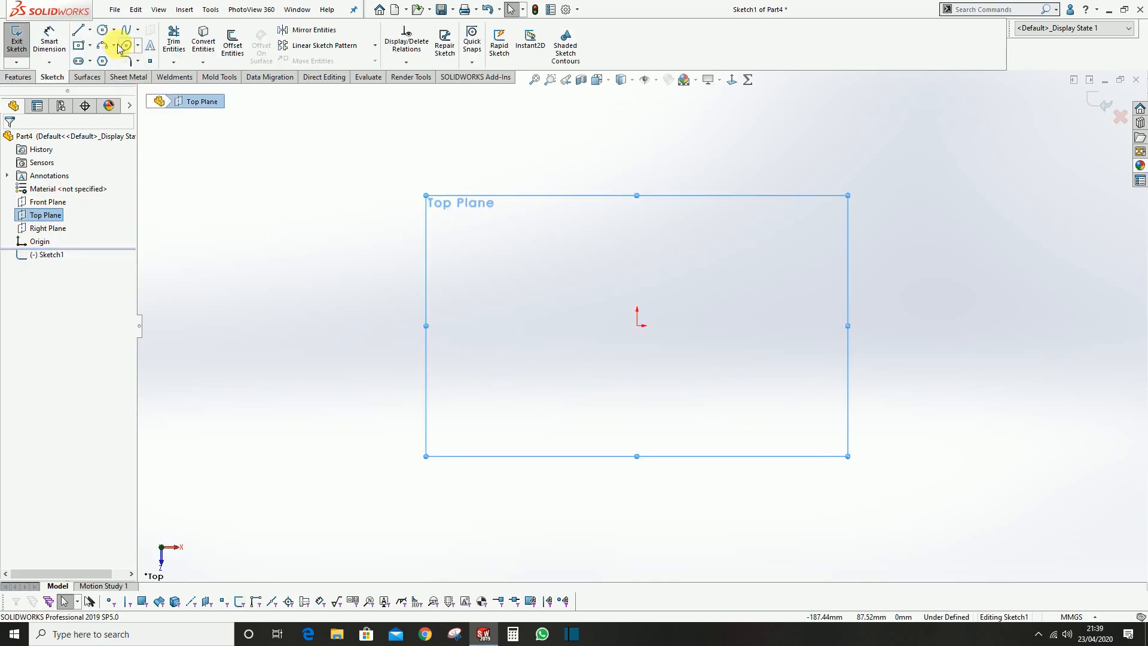
click(103, 31)
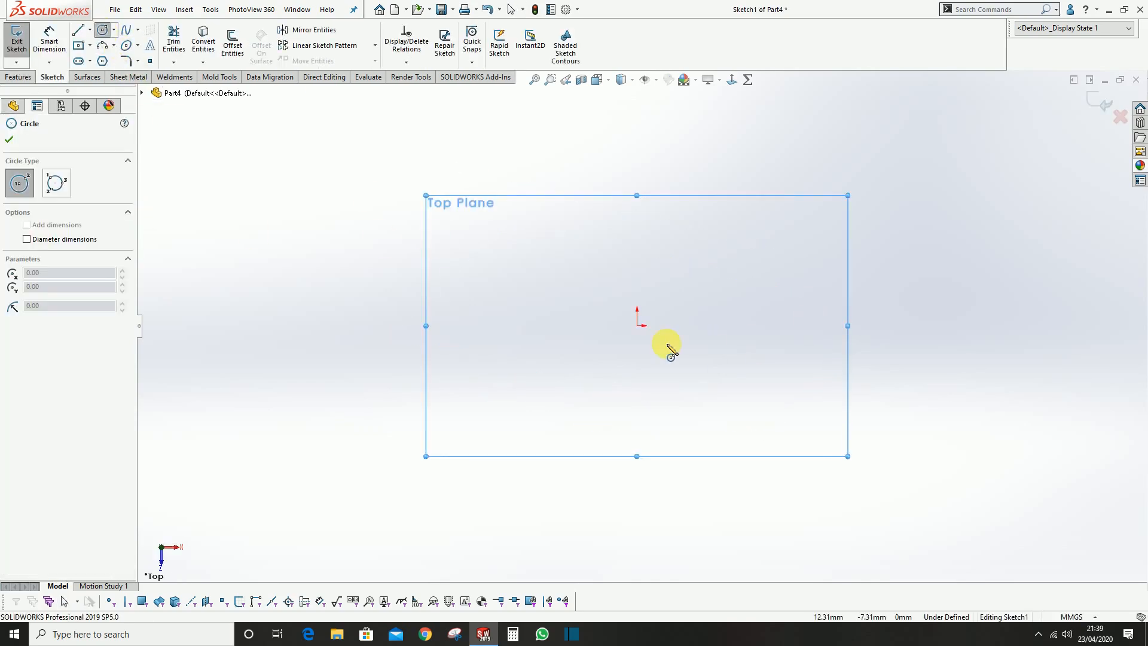
click(637, 326)
click(676, 277)
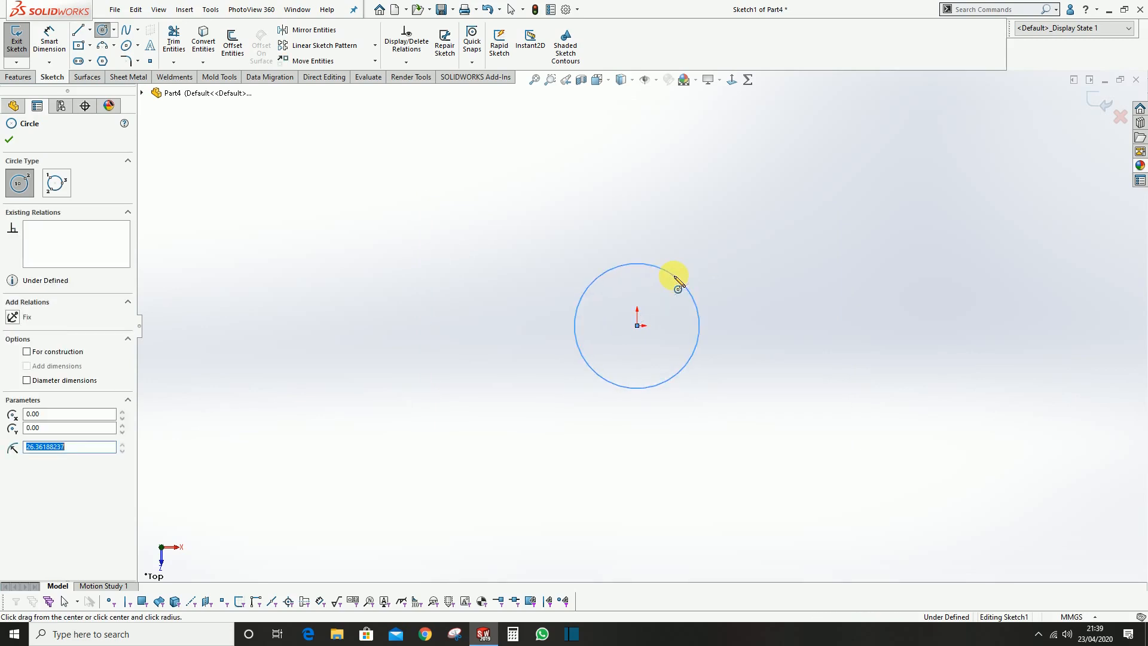
Dimension the circle's diameter to 13 mm and exit the sketch
click(62, 47)
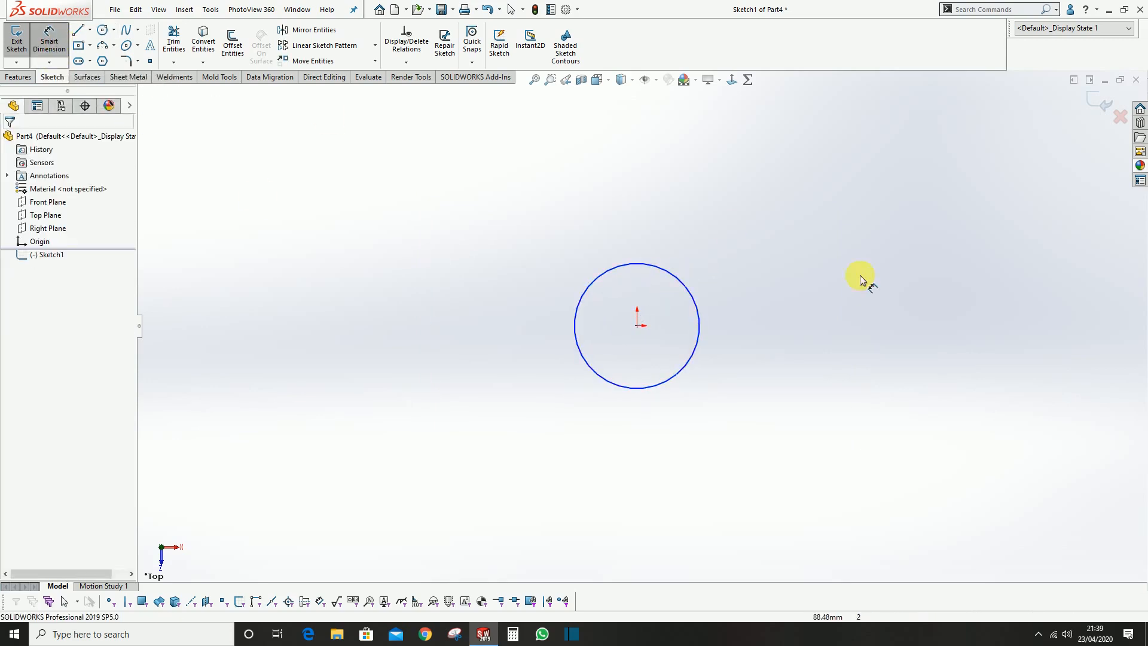
click(685, 291)
click(770, 260)
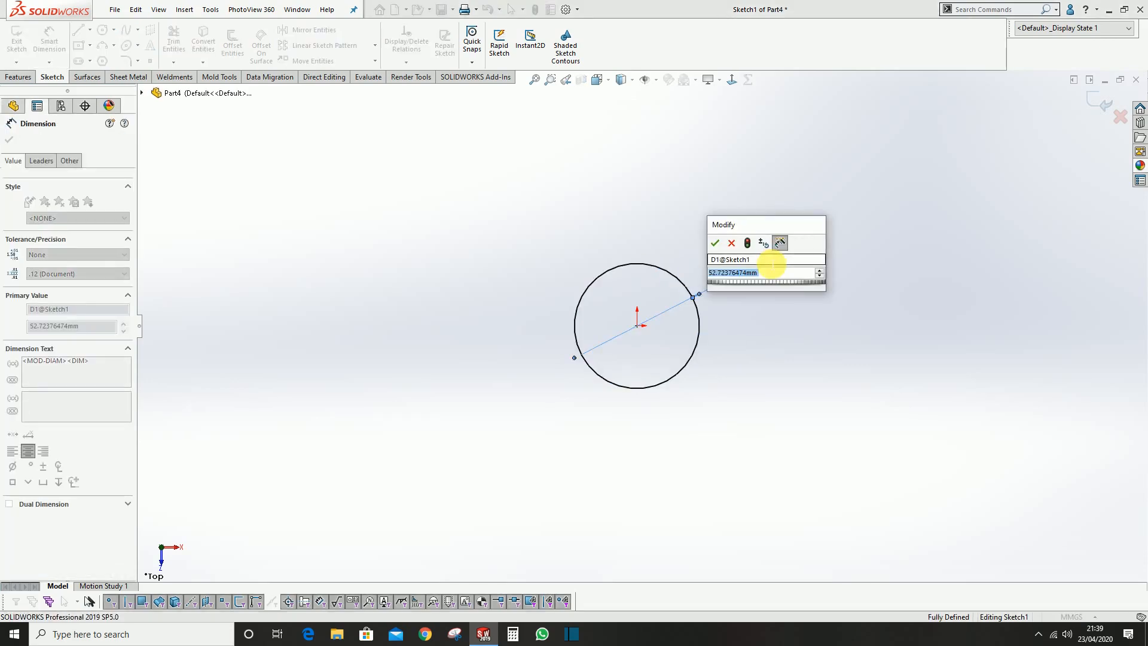
text(13)
key(Return)
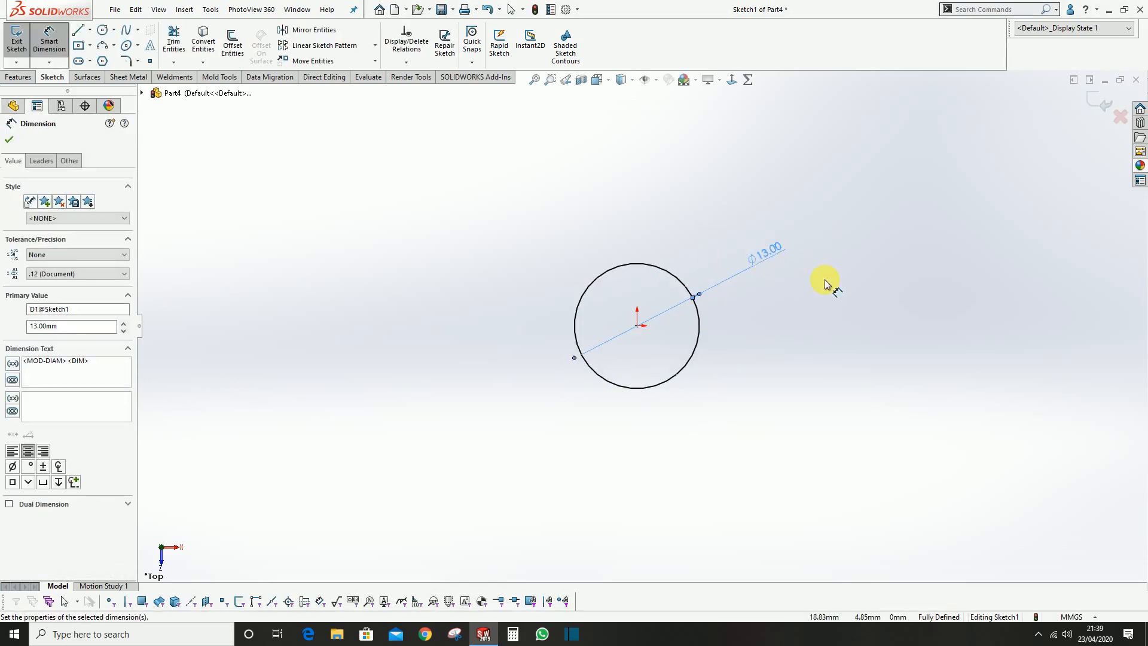
click(1105, 106)
Create a Filled Surface using the circle sketch as the patch boundary
middle_drag(730, 381, 729, 217)
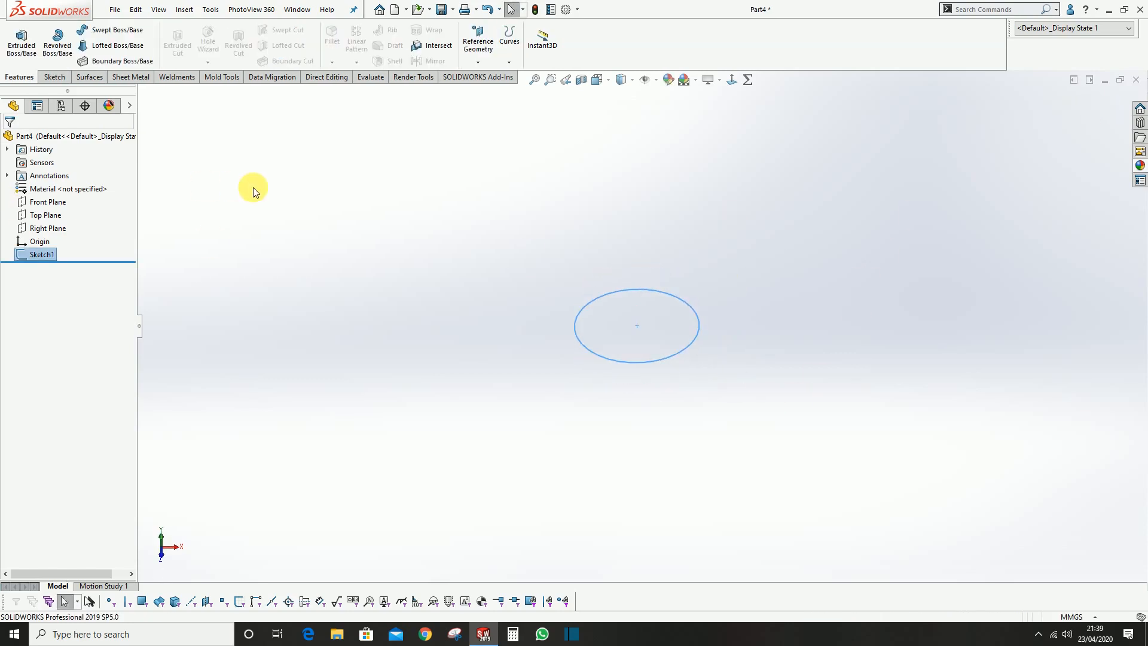
click(266, 222)
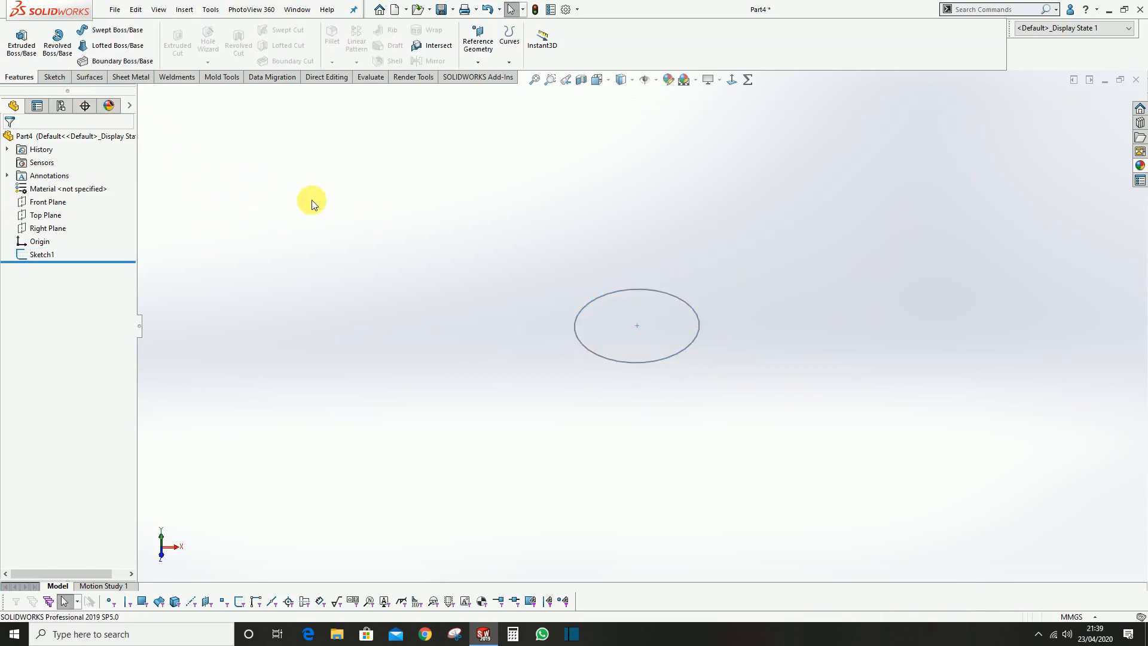
click(90, 78)
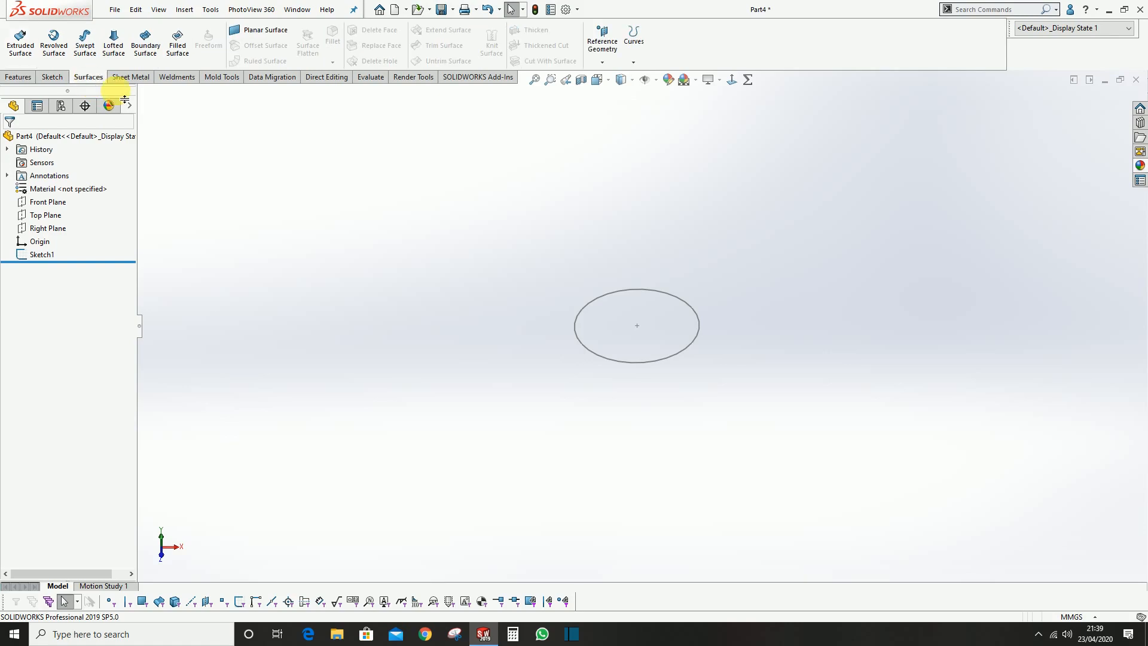
click(178, 54)
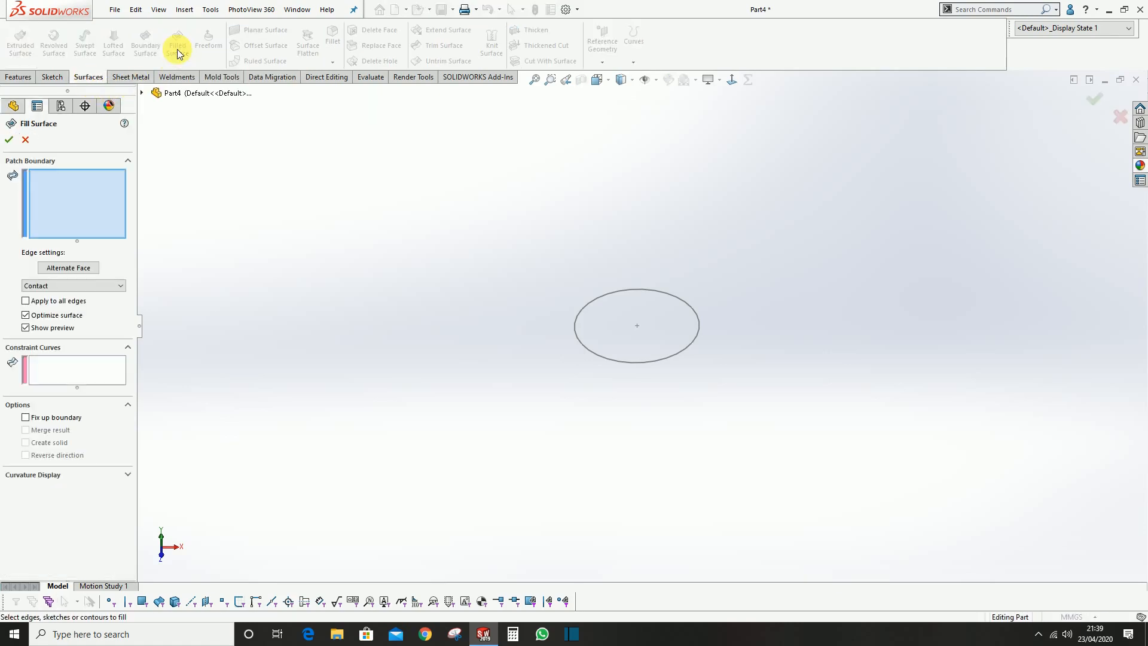
click(597, 355)
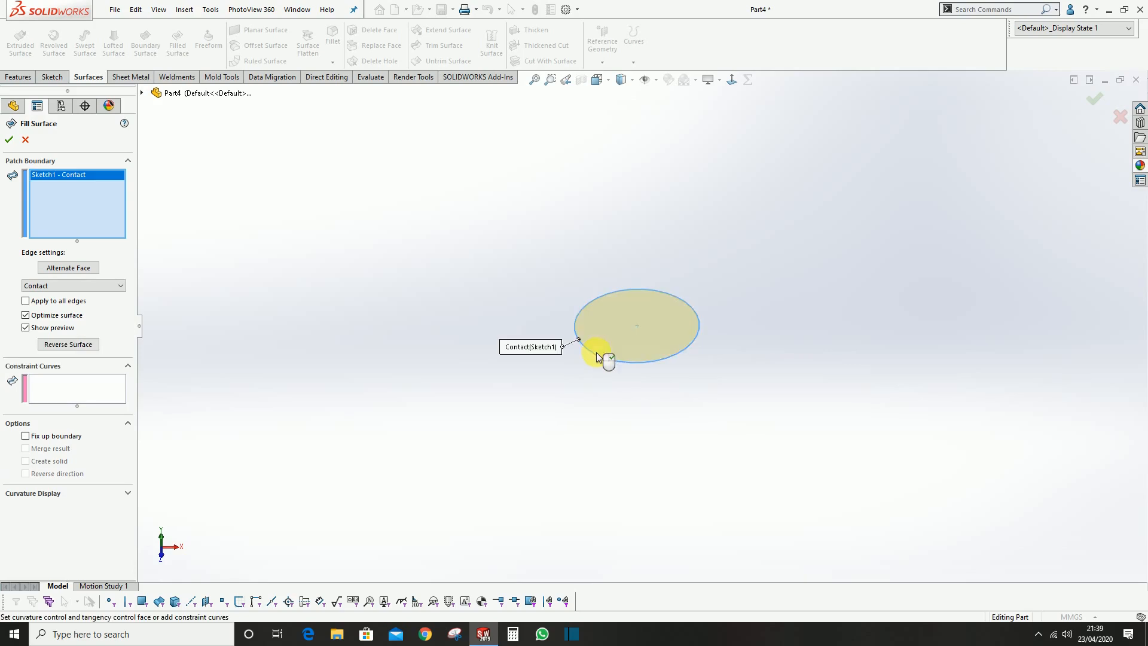
click(13, 143)
Thicken the filled circular surface by 90 mm into a solid cylinder
mouse_move(653, 334)
middle_down()
mouse_move(653, 343)
mouse_move(636, 330)
mouse_move(676, 172)
mouse_move(661, 333)
middle_up()
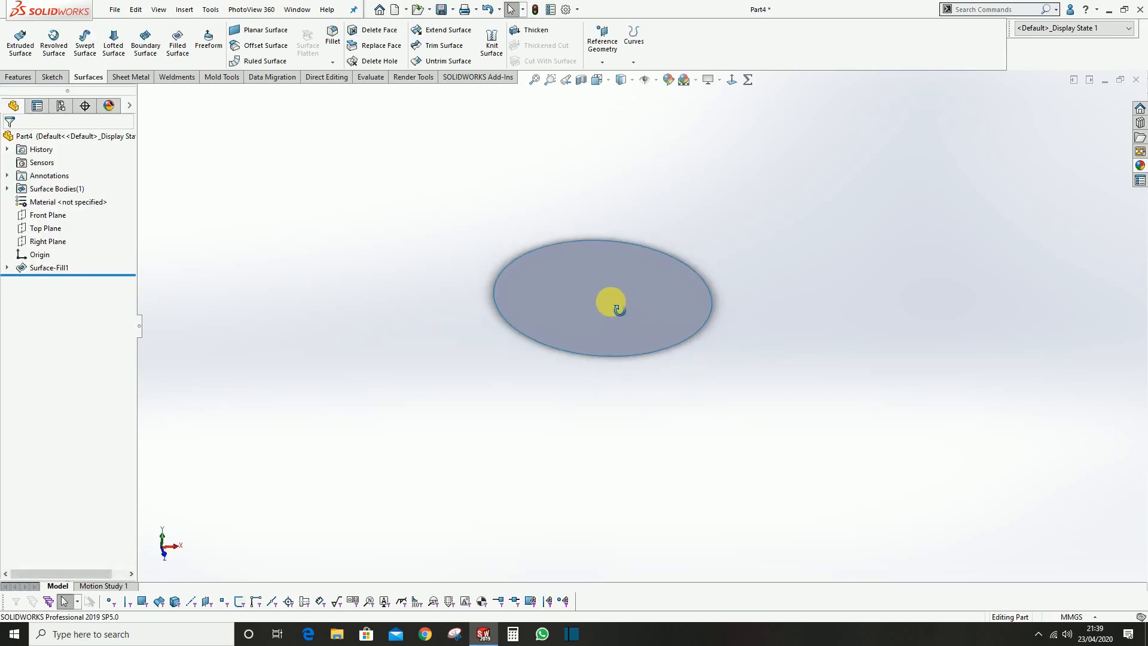
click(532, 29)
click(571, 298)
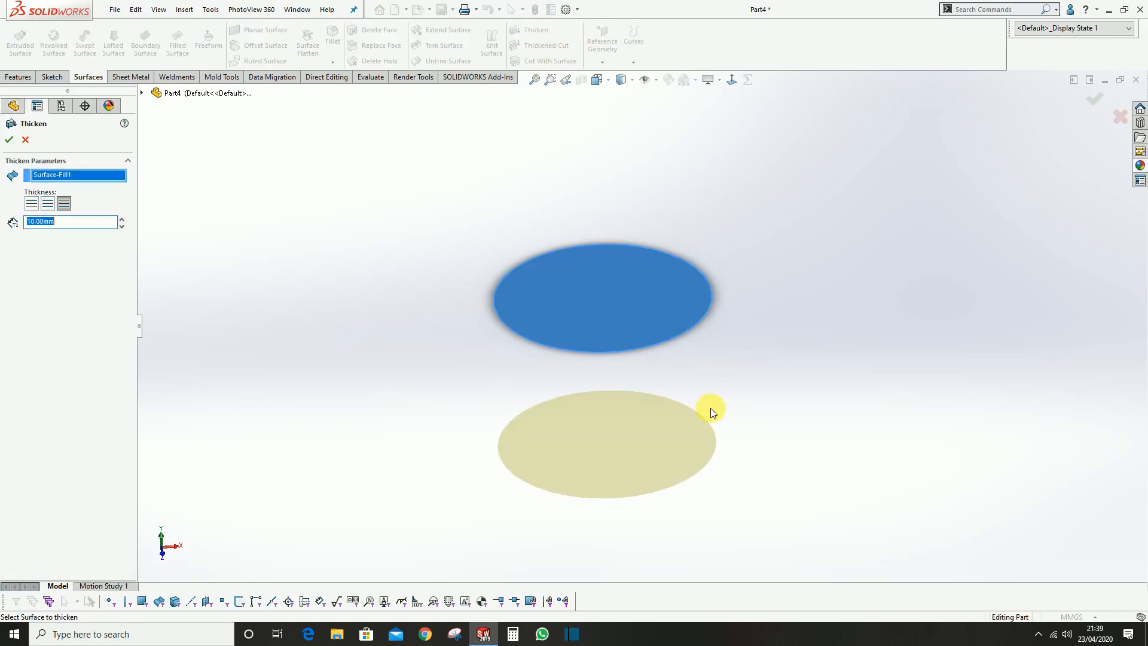
scroll(681, 395, up, 3)
scroll(688, 380, down, 2)
middle_drag(694, 368, 702, 349)
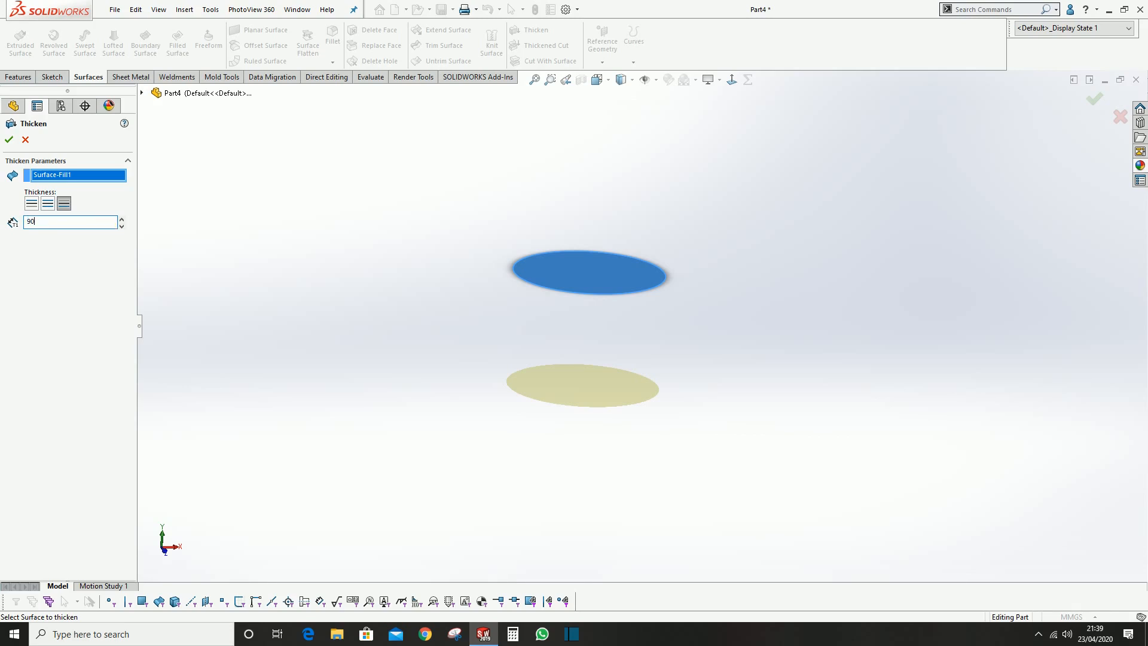
text(90)
key(Return)
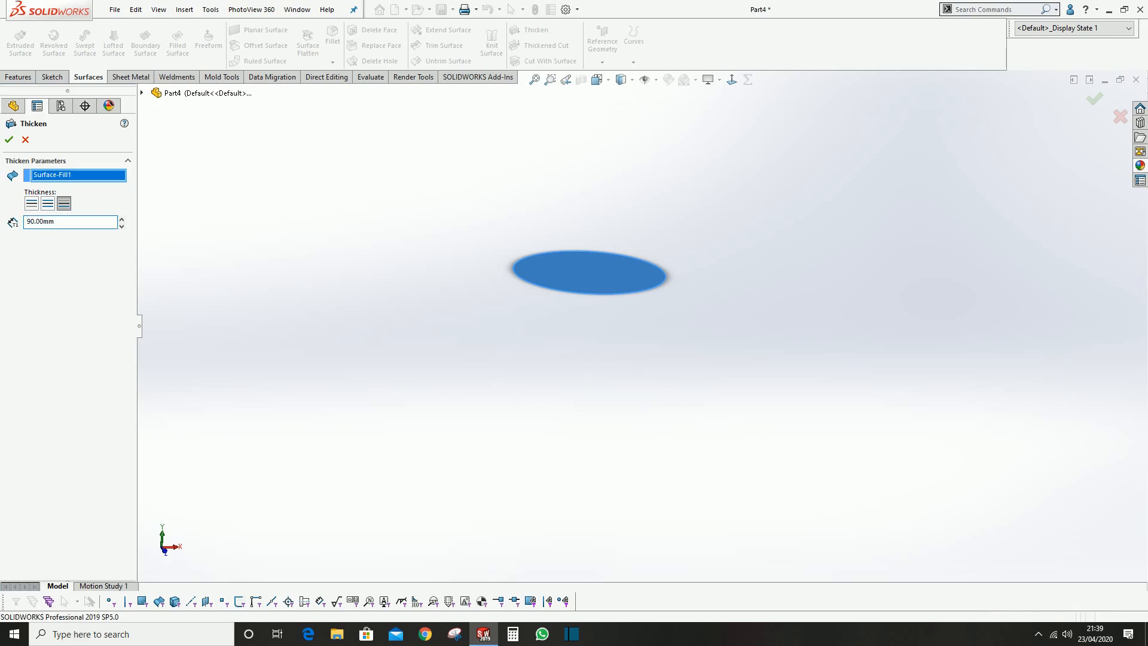
Examine the thickened cylinder along its full length and clear the selection
scroll(814, 487, up, 10)
scroll(683, 464, down, 3)
scroll(577, 329, up, 3)
scroll(615, 281, down, 5)
middle_drag(595, 300, 525, 241)
scroll(592, 348, down, 2)
scroll(529, 274, down, 2)
scroll(532, 274, up, 2)
scroll(592, 257, up, 1)
click(493, 259)
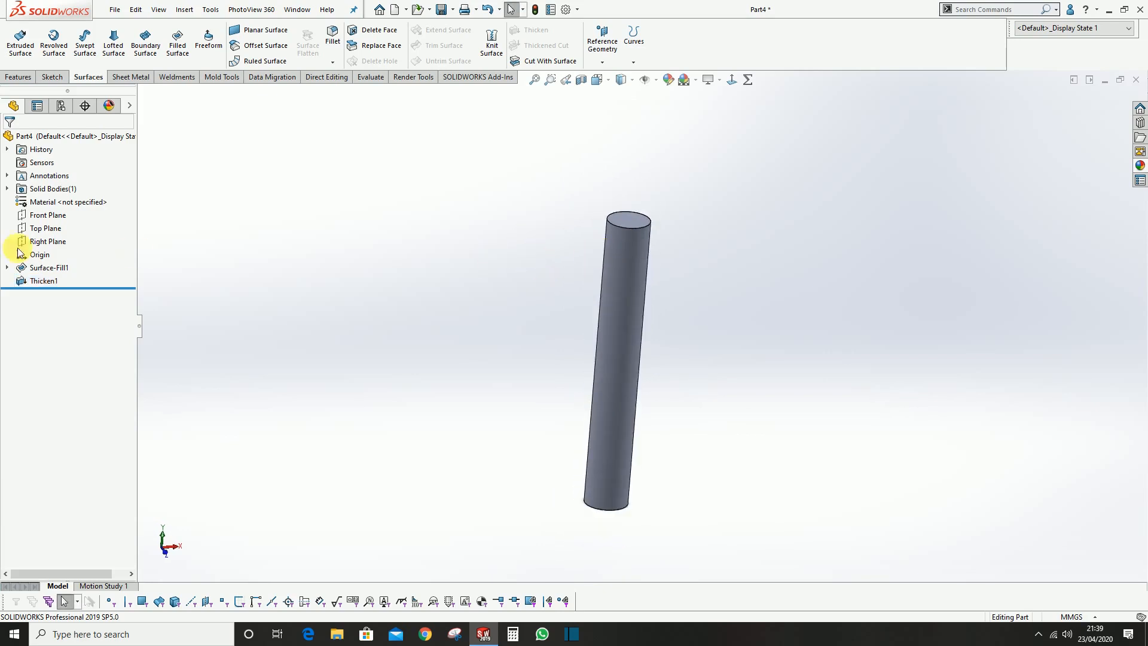
In a new Front Plane sketch, draw a horizontal line across the cylinder's full width, about 3 mm below its upper end
click(40, 220)
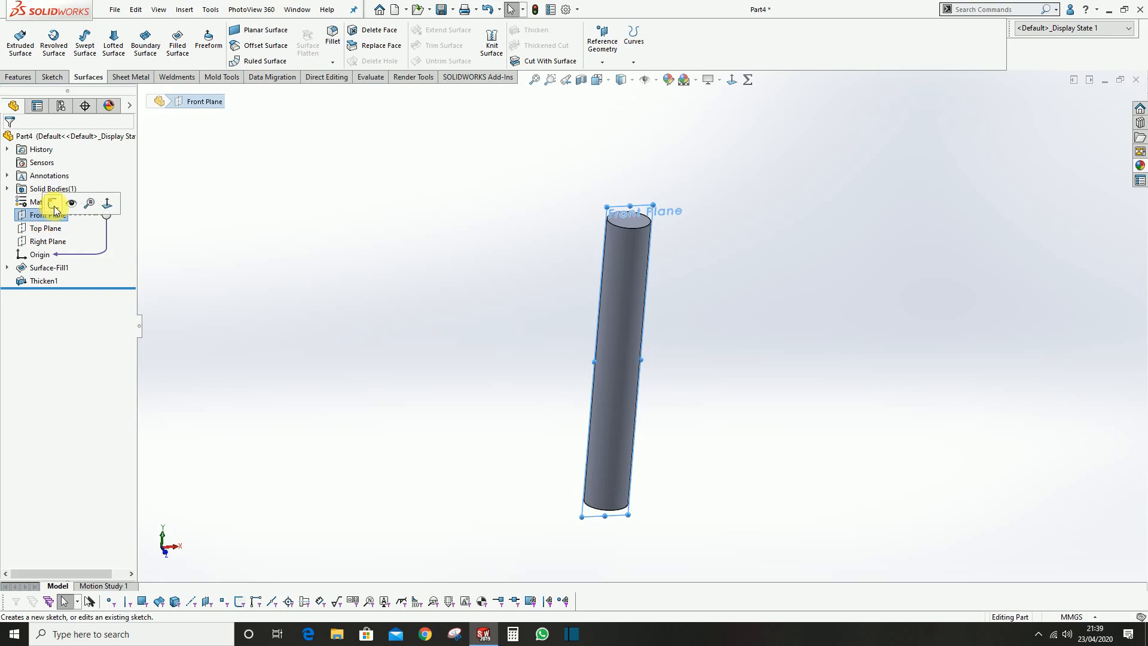
click(89, 210)
click(359, 187)
scroll(701, 241, up, 3)
scroll(701, 242, down, 4)
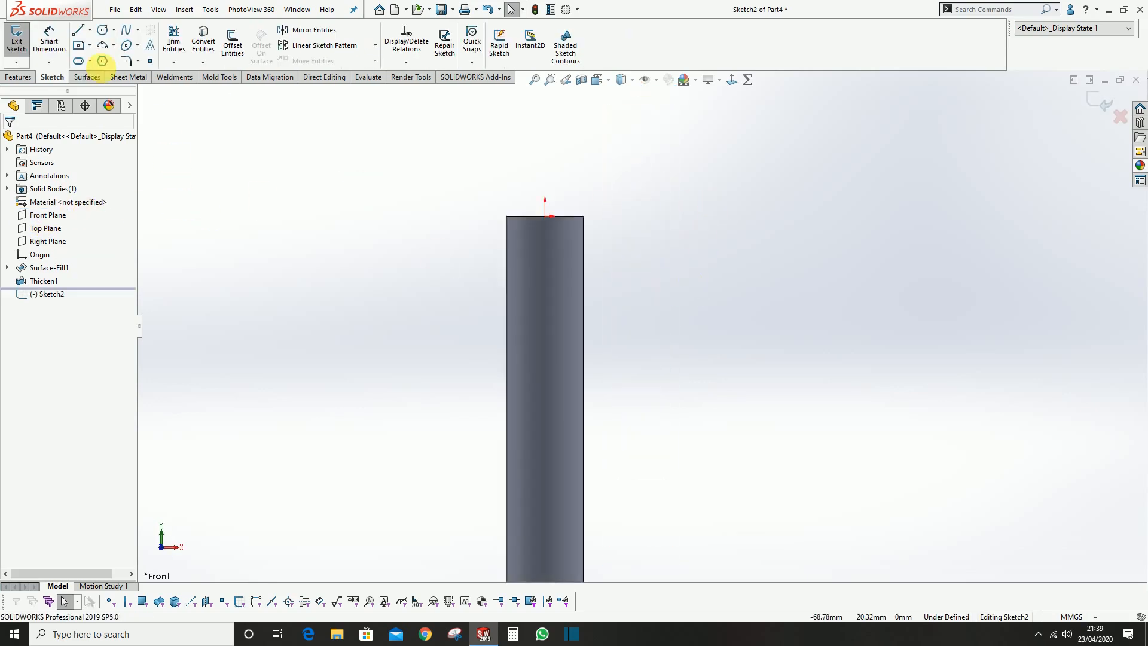
click(83, 32)
scroll(299, 171, down, 2)
scroll(804, 385, up, 3)
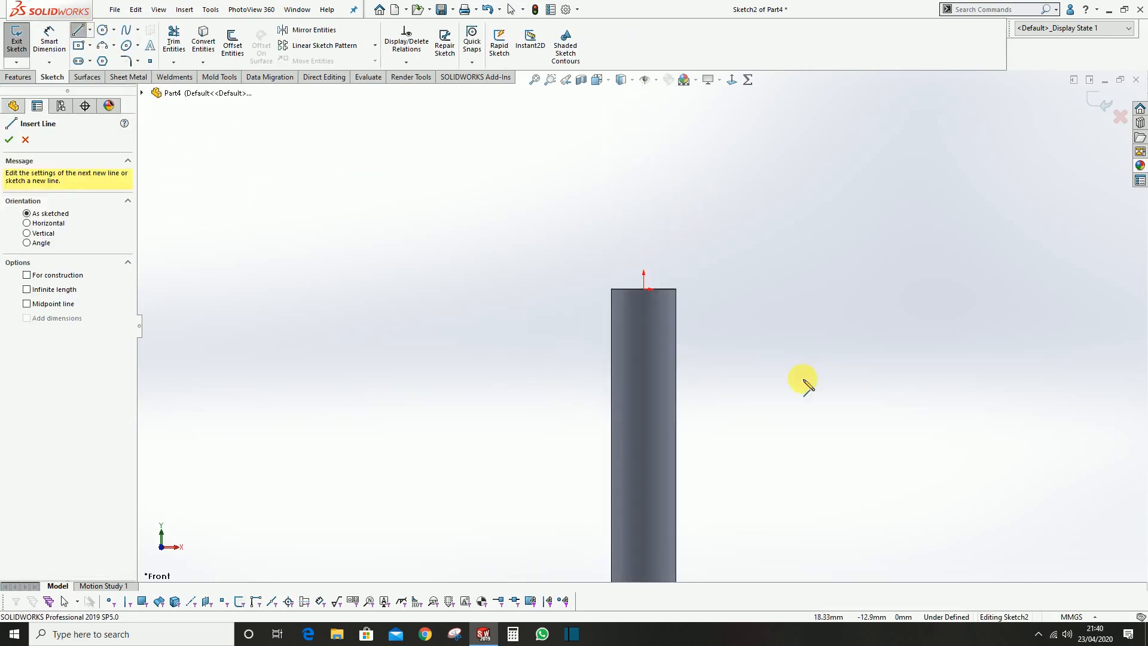
scroll(805, 386, down, 3)
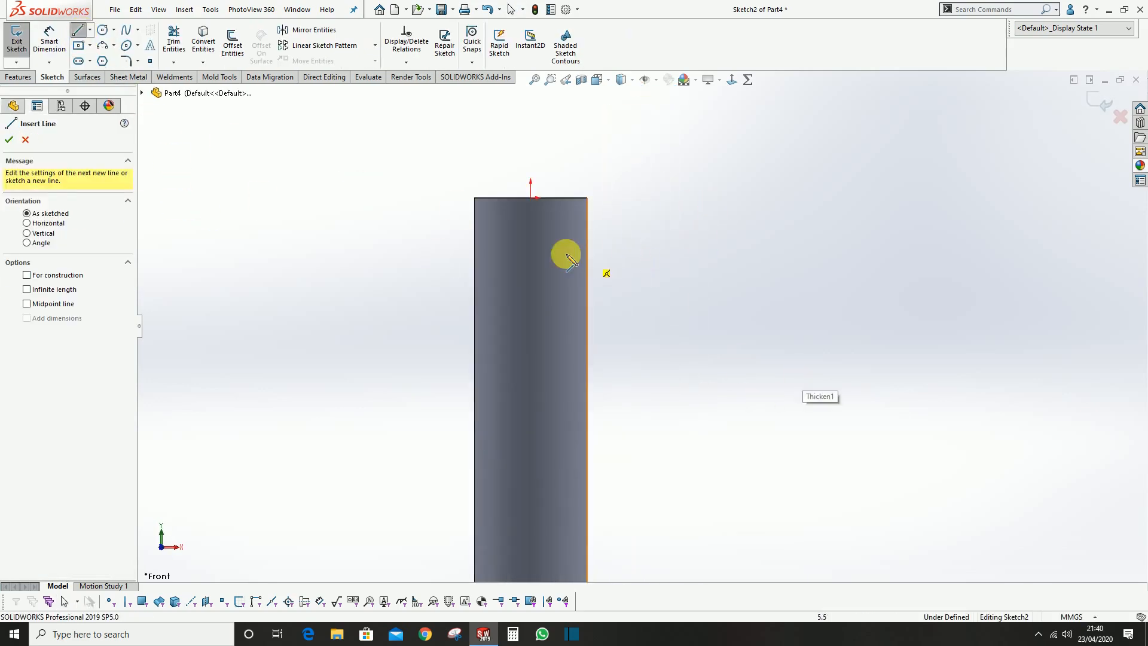
click(474, 223)
click(587, 223)
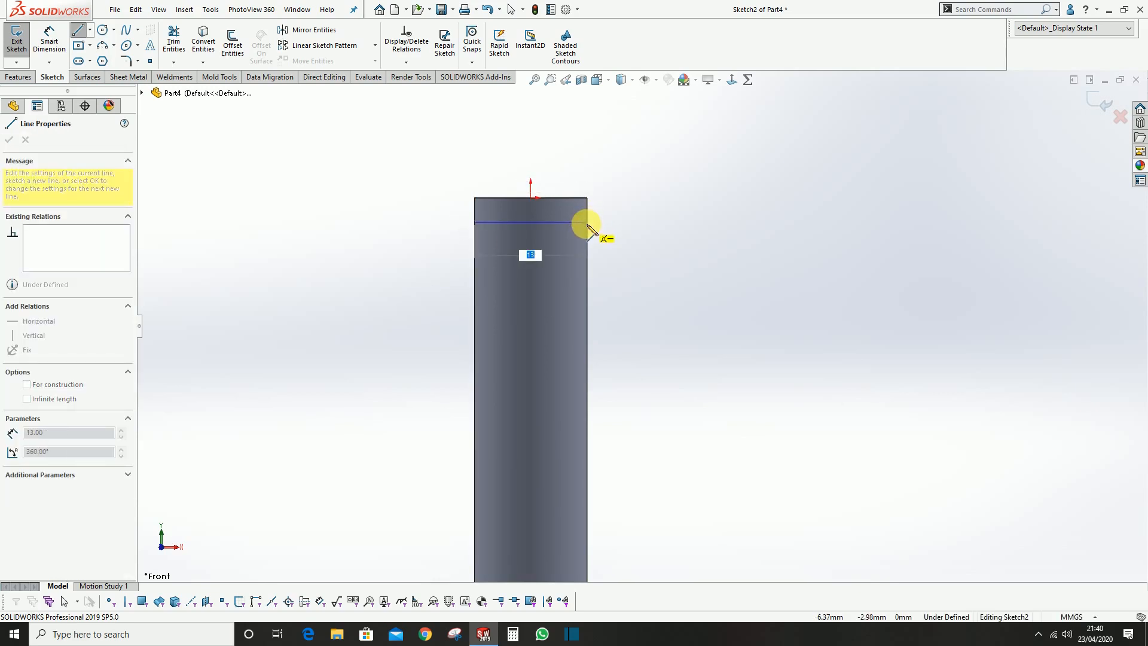
click(590, 226)
scroll(584, 318, up, 7)
key(Escape)
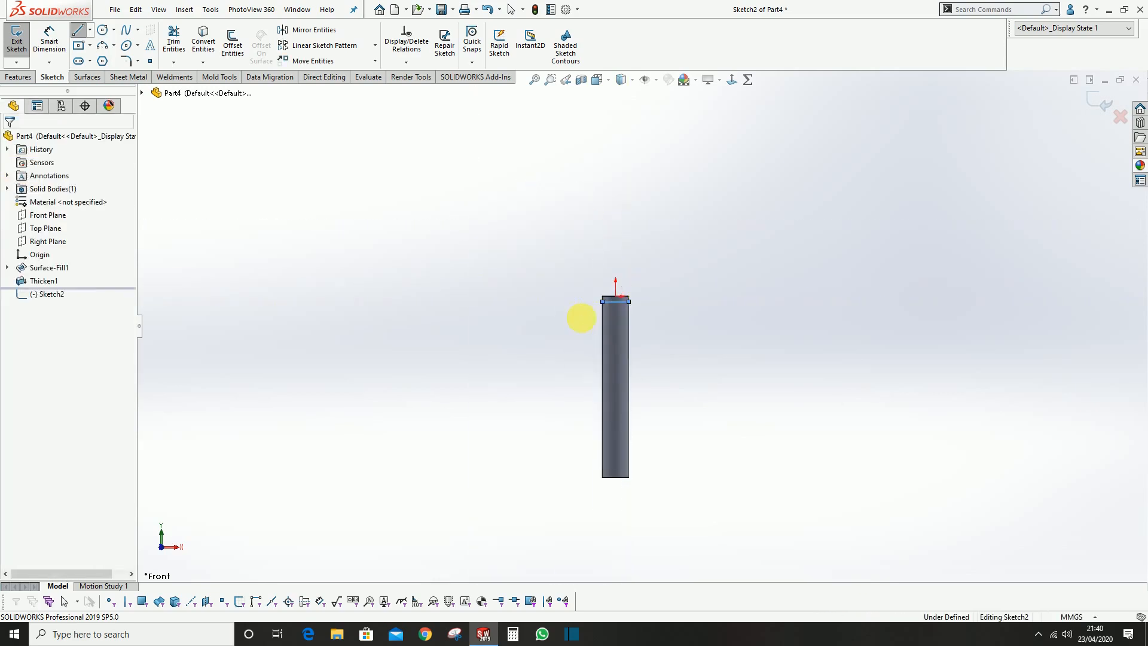
Draw a second horizontal line across the cylinder's full width, about 11 mm above its lower end
scroll(648, 452, up, 4)
click(547, 428)
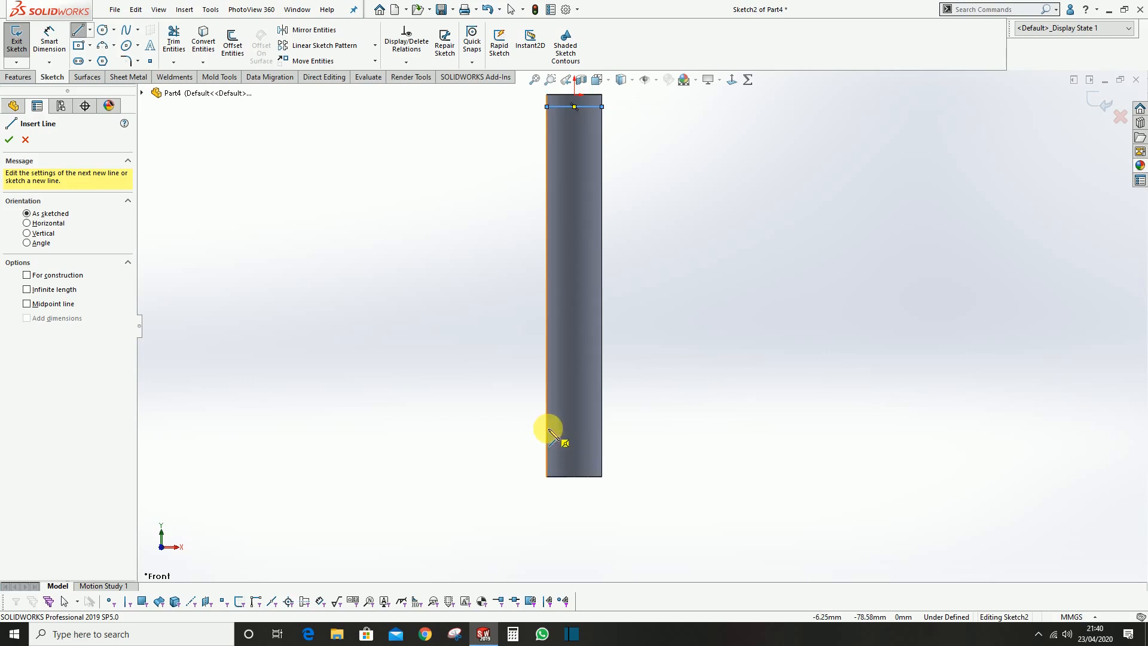
click(601, 428)
key(Escape)
key(Escape)
Dimension the lower line 20 mm from the cylinder's bottom edge
click(49, 38)
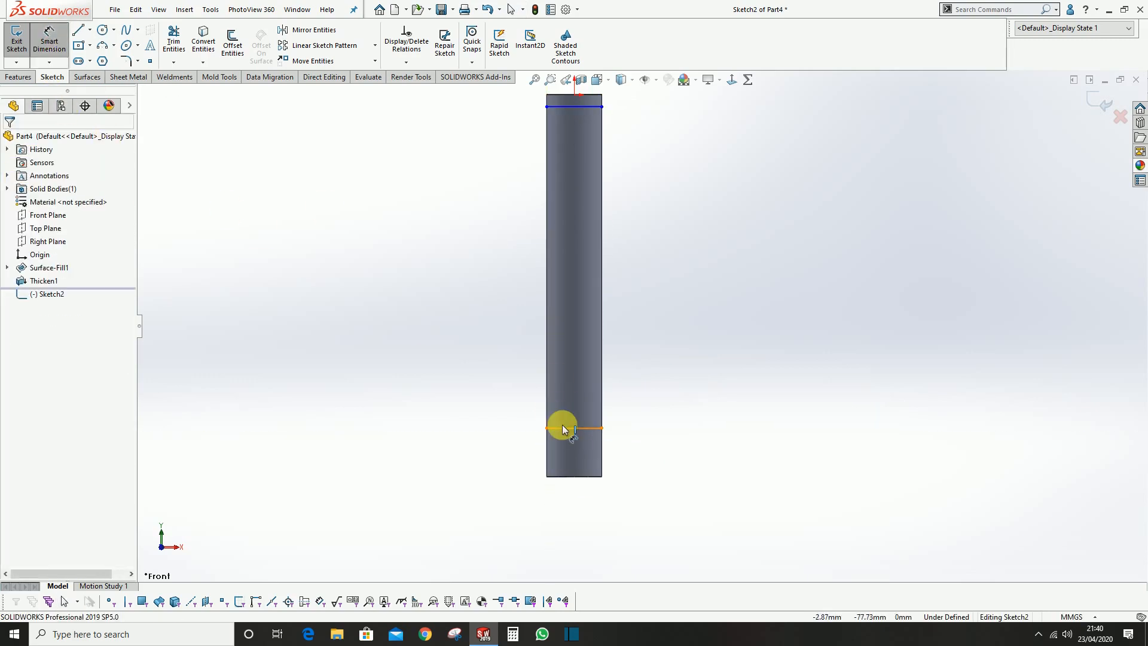
click(562, 428)
click(584, 477)
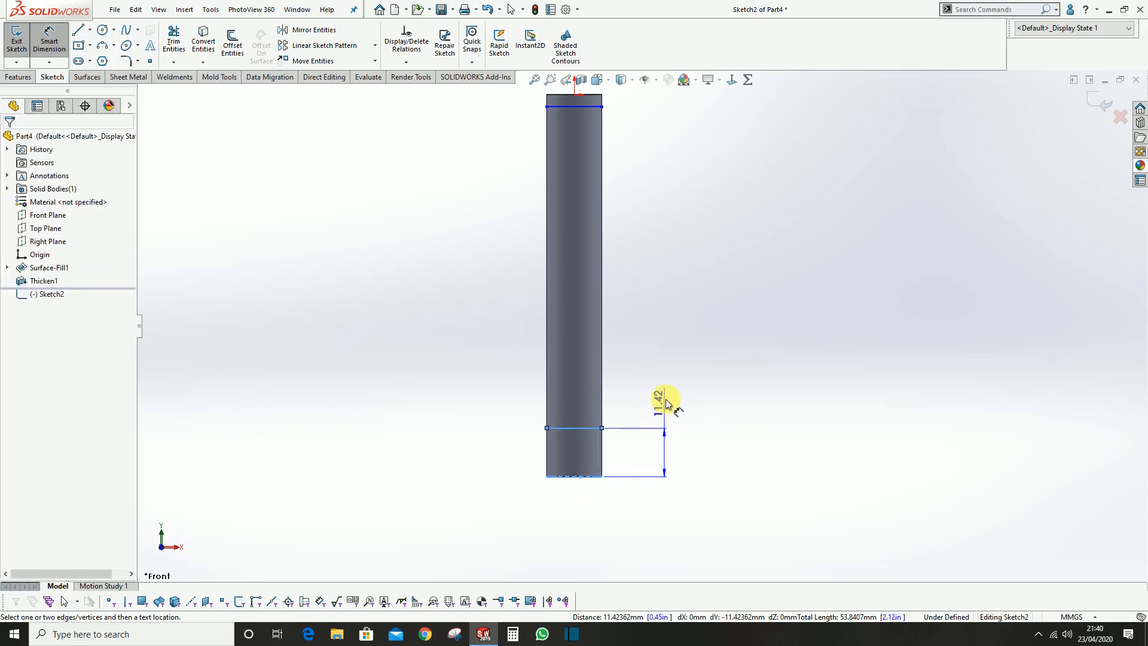
click(667, 397)
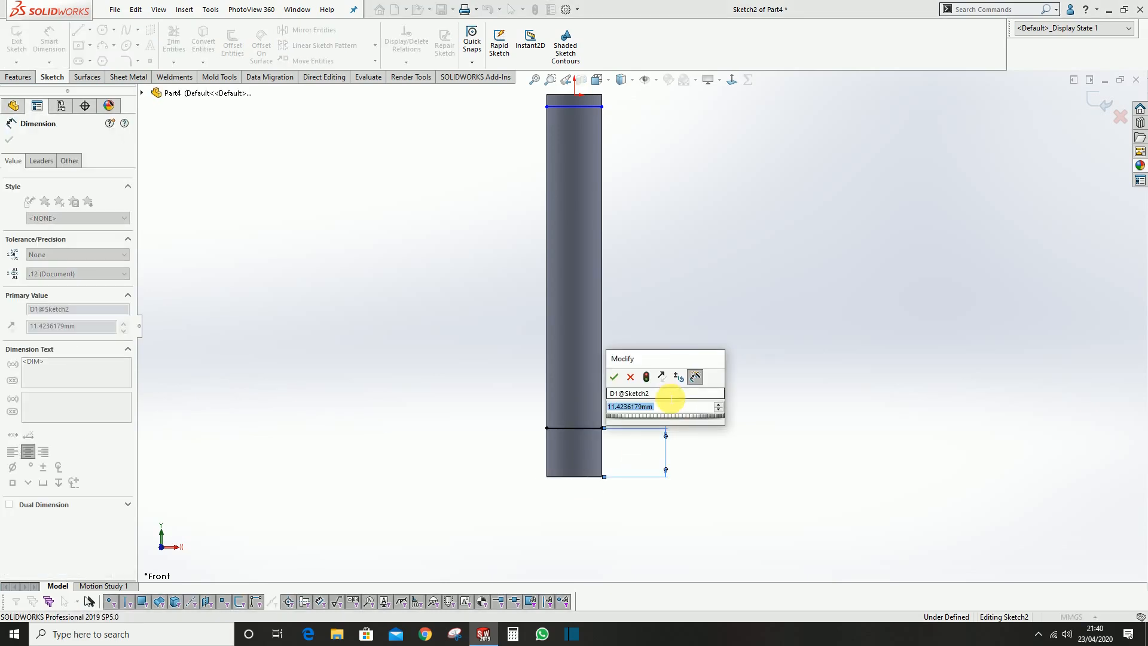
text(20)
key(Return)
Dimension the upper line 2 mm from the cylinder's top edge and exit the sketch
scroll(636, 308, up, 3)
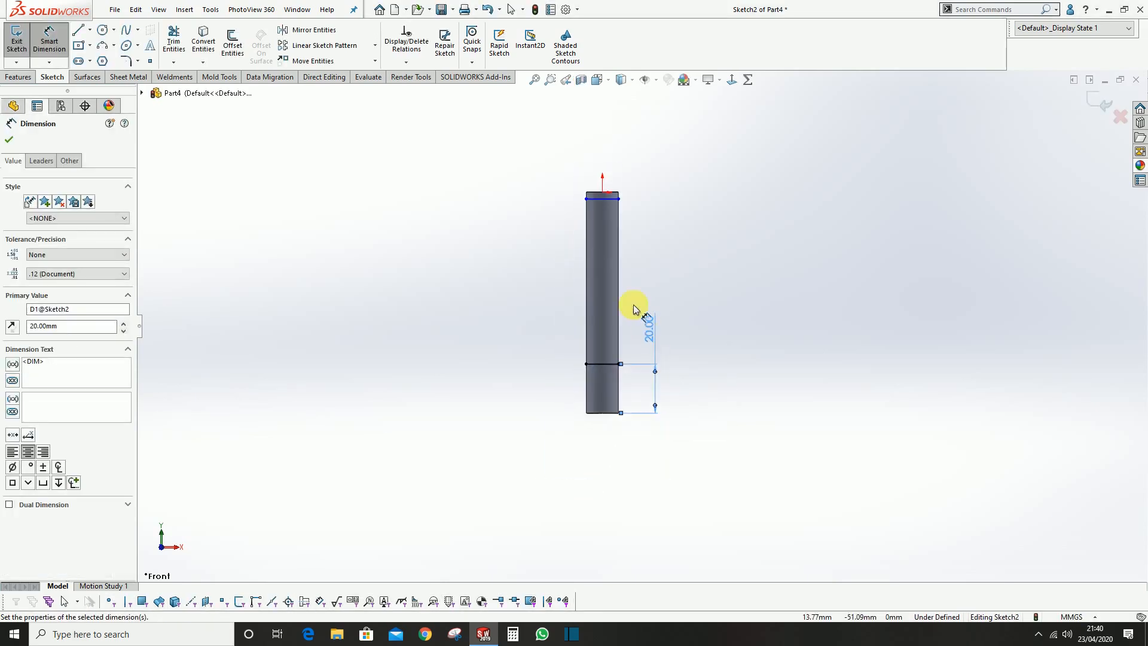
scroll(602, 173, down, 3)
click(606, 165)
click(598, 178)
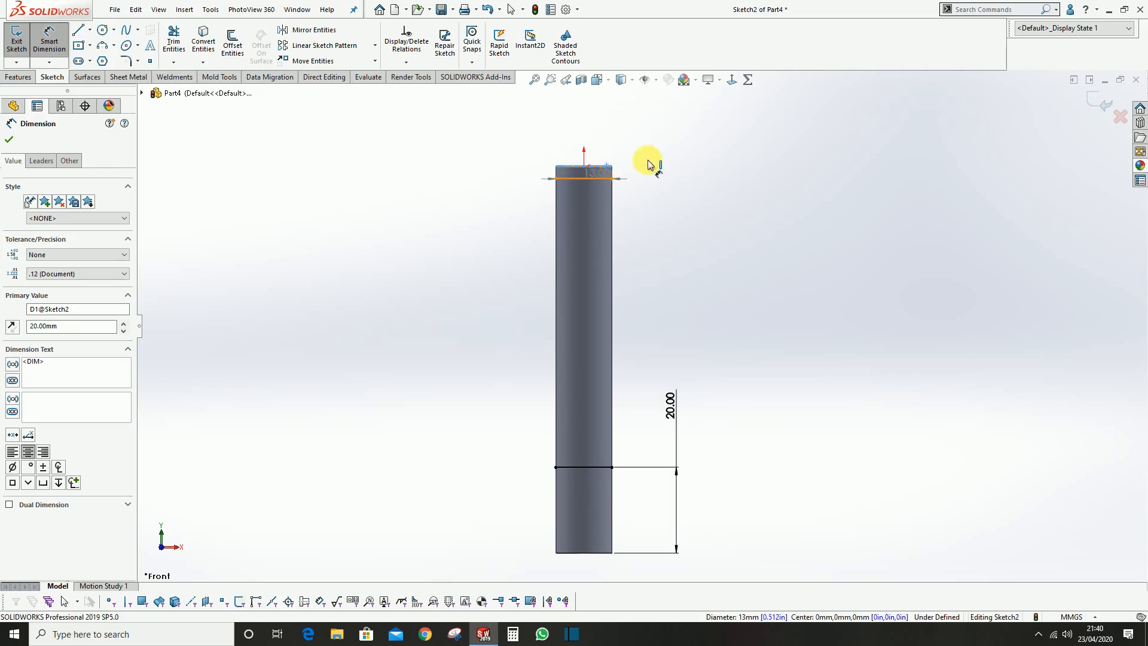
click(664, 133)
text(2)
key(Return)
key(Escape)
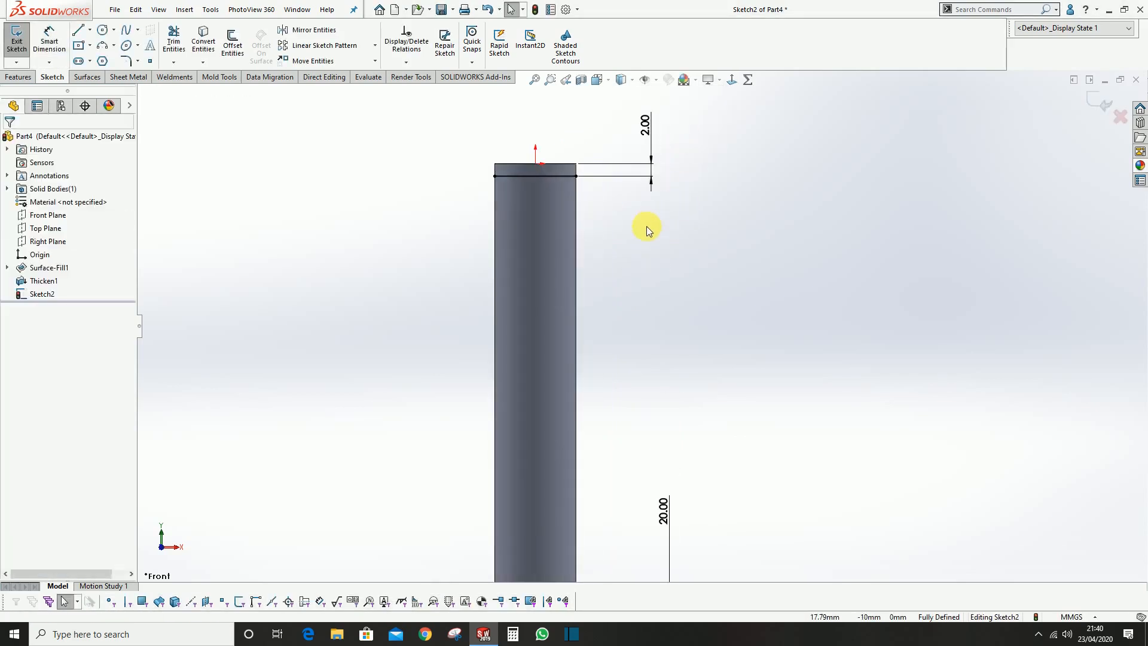
scroll(674, 334, up, 2)
click(1096, 109)
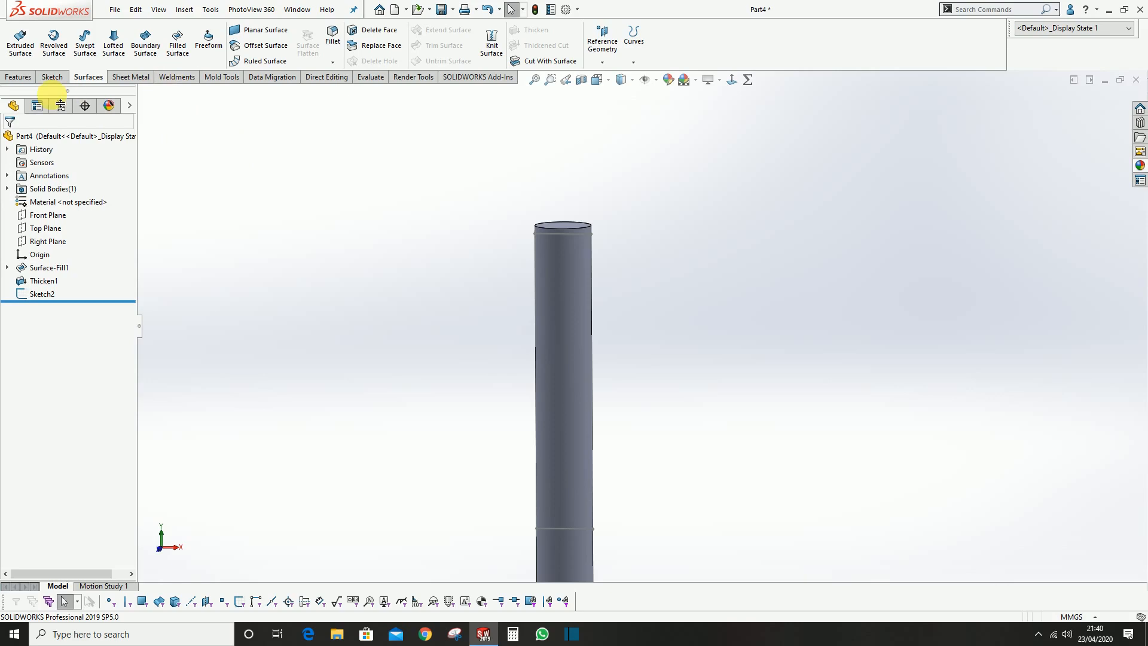
Start a Split feature with the two-line sketch as the trim tool and cut the cylinder
click(221, 77)
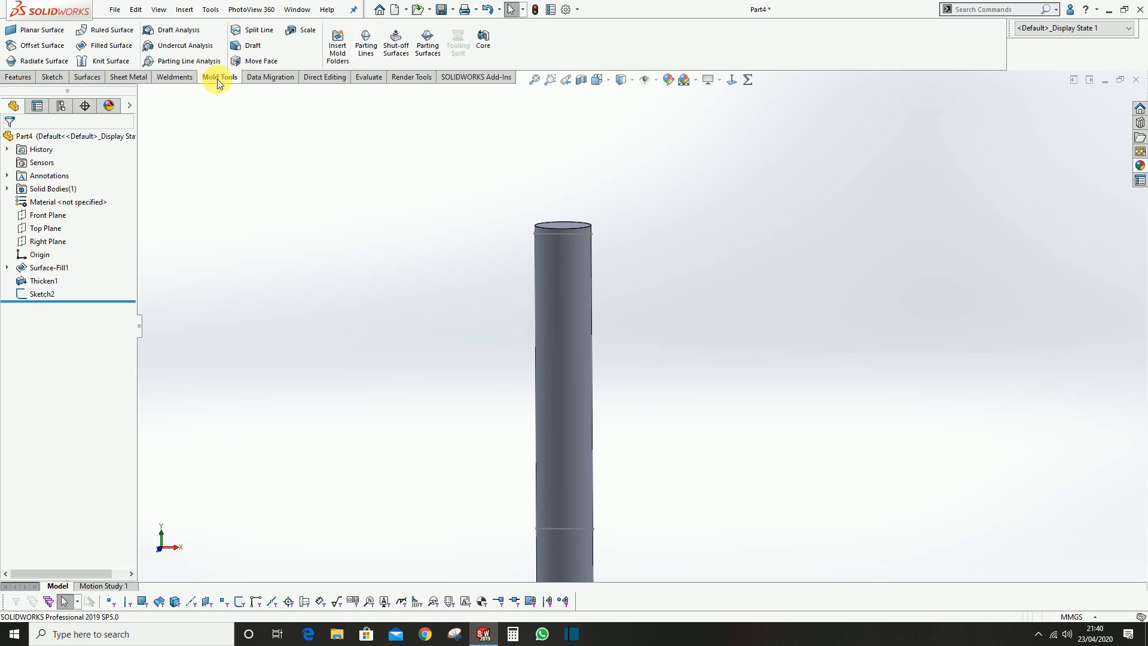
click(264, 80)
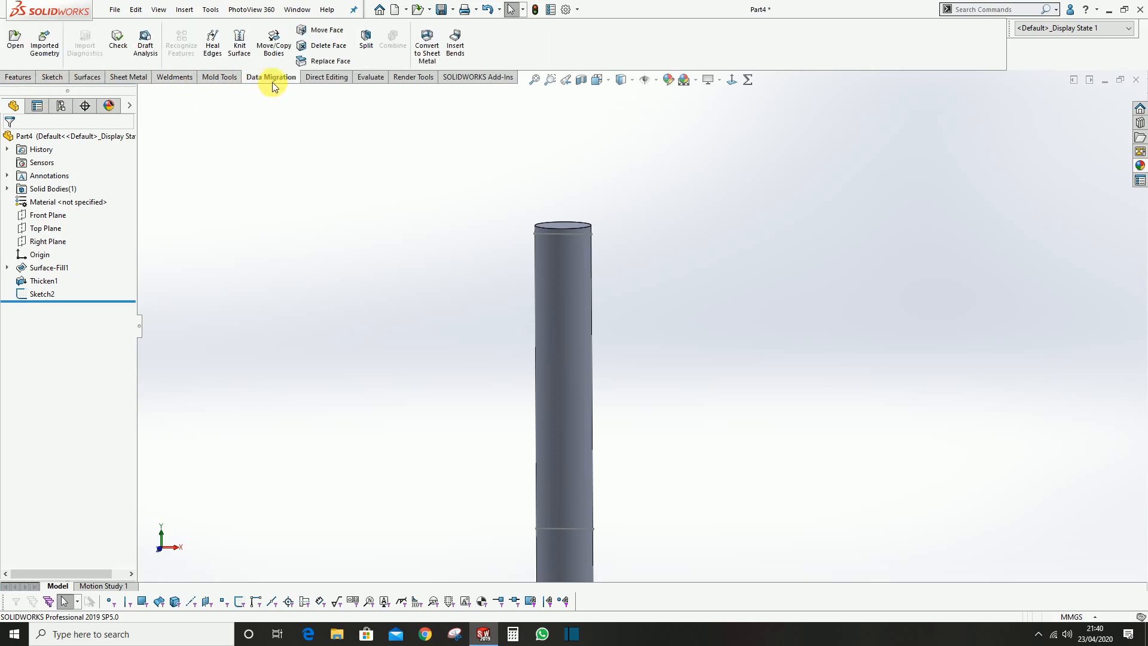
middle_drag(578, 230, 564, 287)
scroll(600, 259, up, 3)
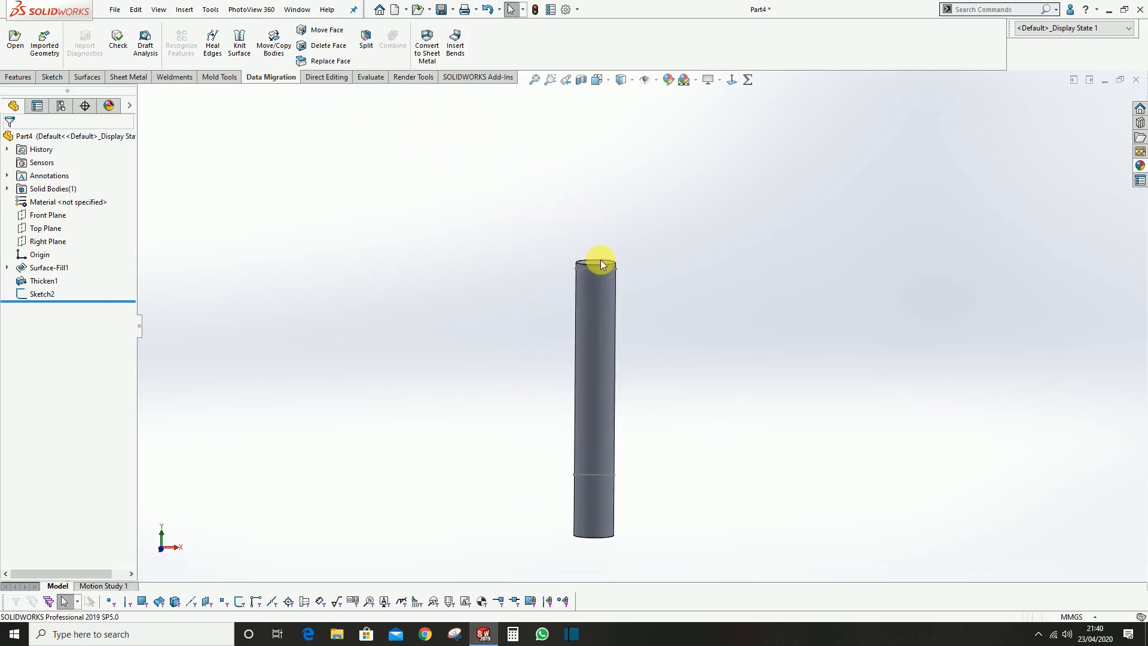
scroll(614, 317, down, 3)
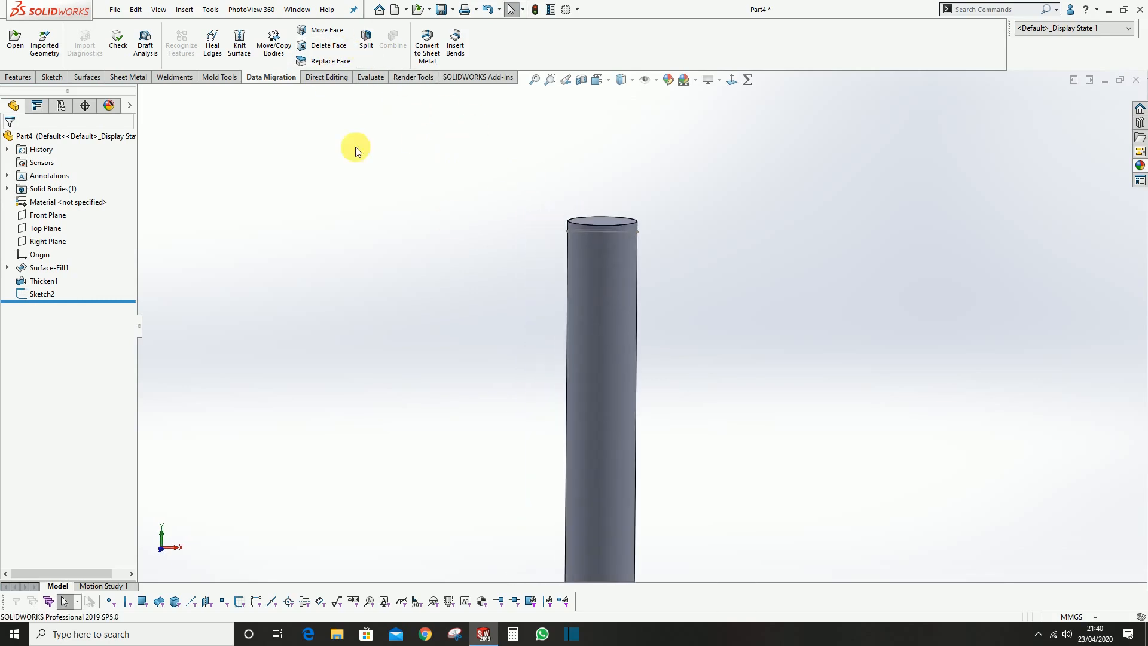
click(366, 48)
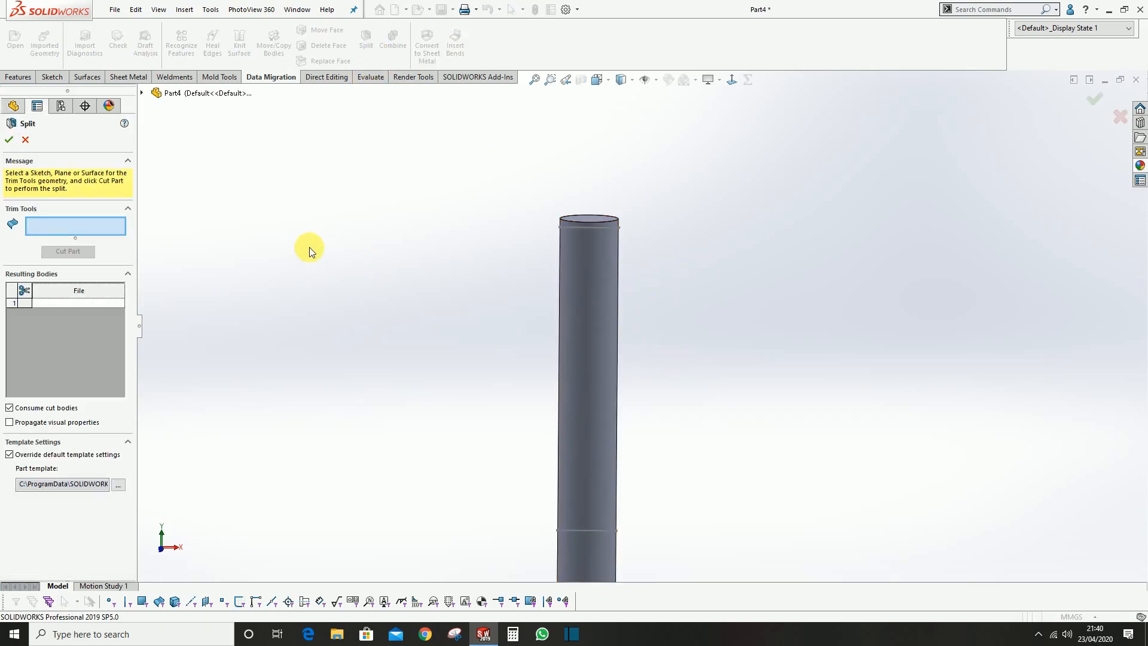
middle_drag(599, 294, 602, 277)
scroll(589, 282, up, 1)
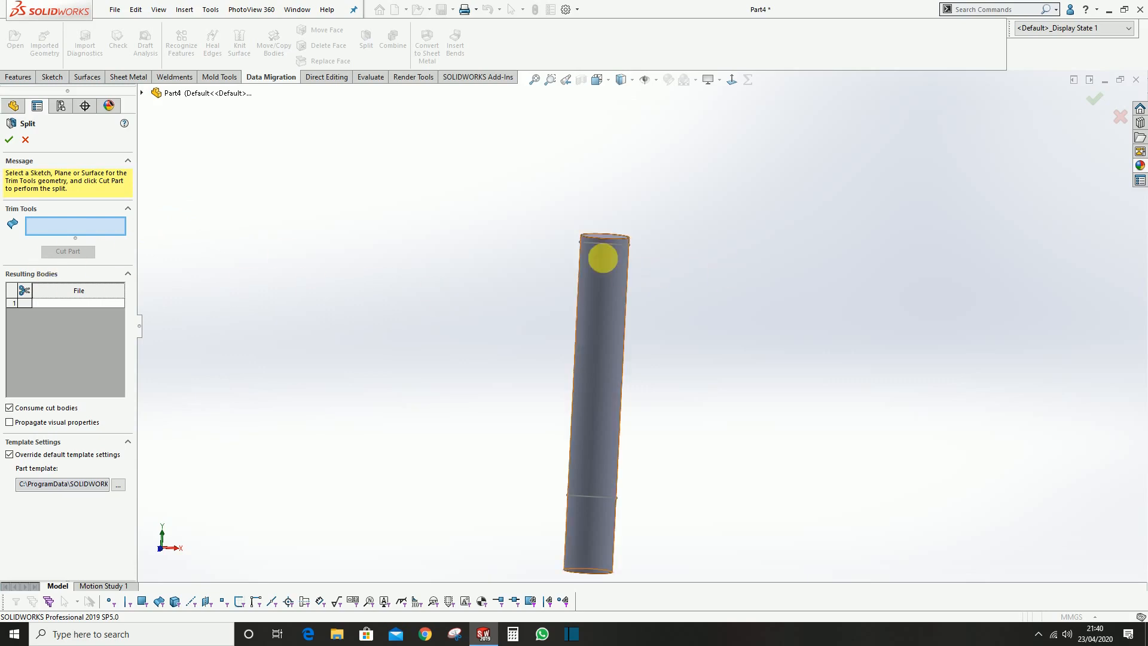
click(619, 247)
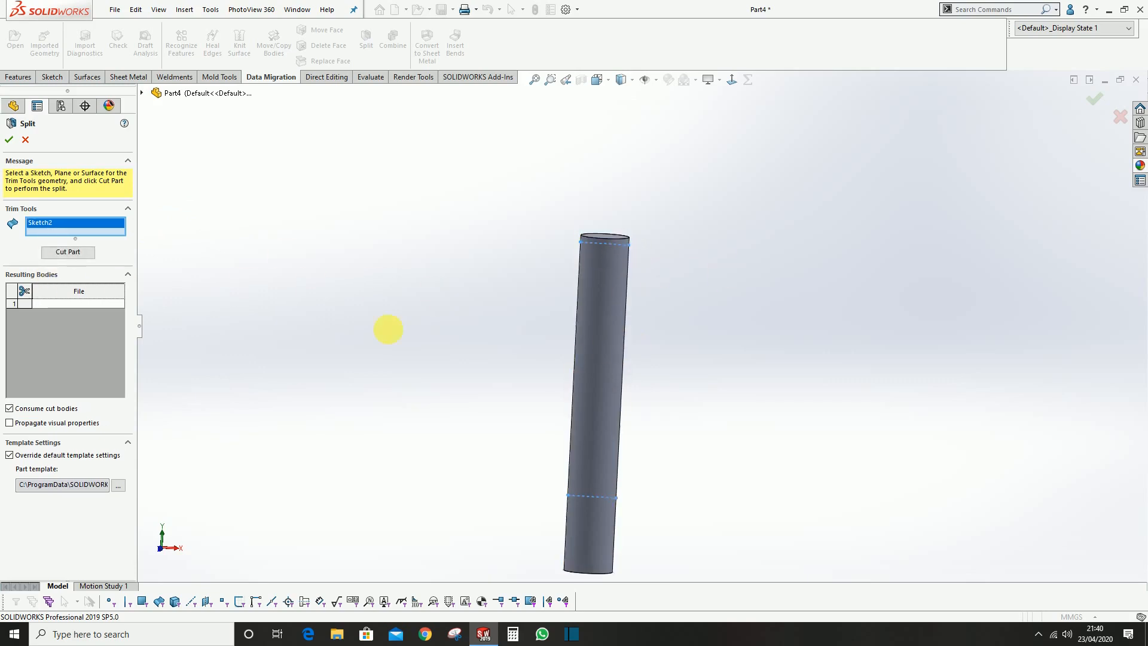
click(93, 258)
scroll(598, 282, down, 6)
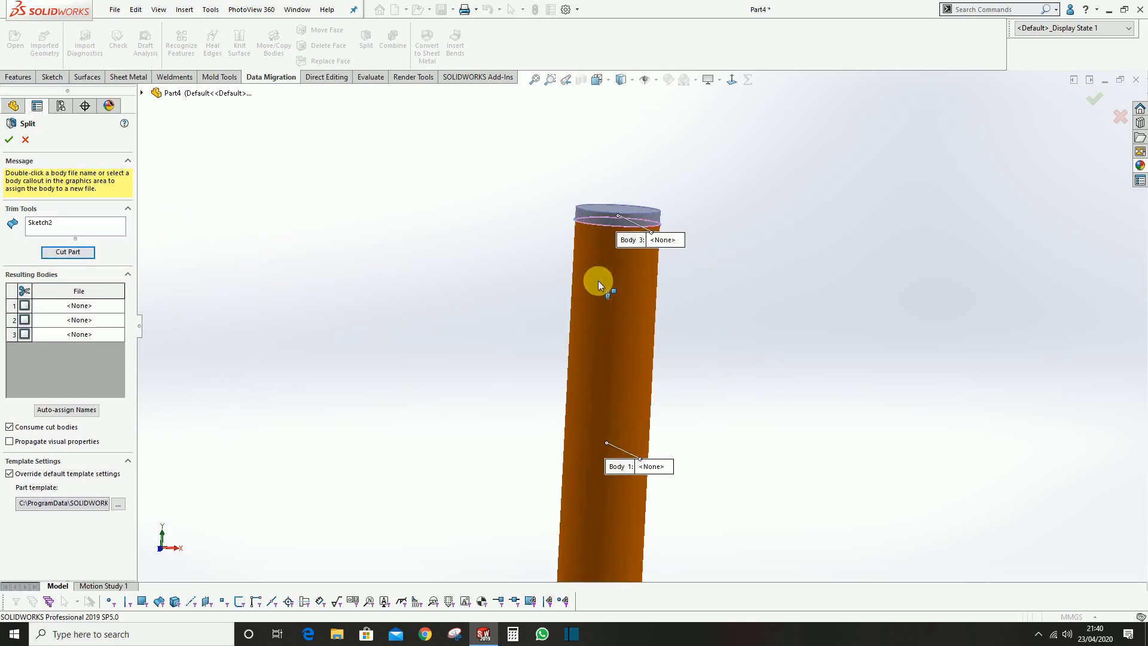
Mark the short upper and lower end bodies as resulting bodies, turn off Consume cut bodies, and complete the split
click(587, 226)
scroll(663, 395, up, 5)
scroll(603, 410, down, 5)
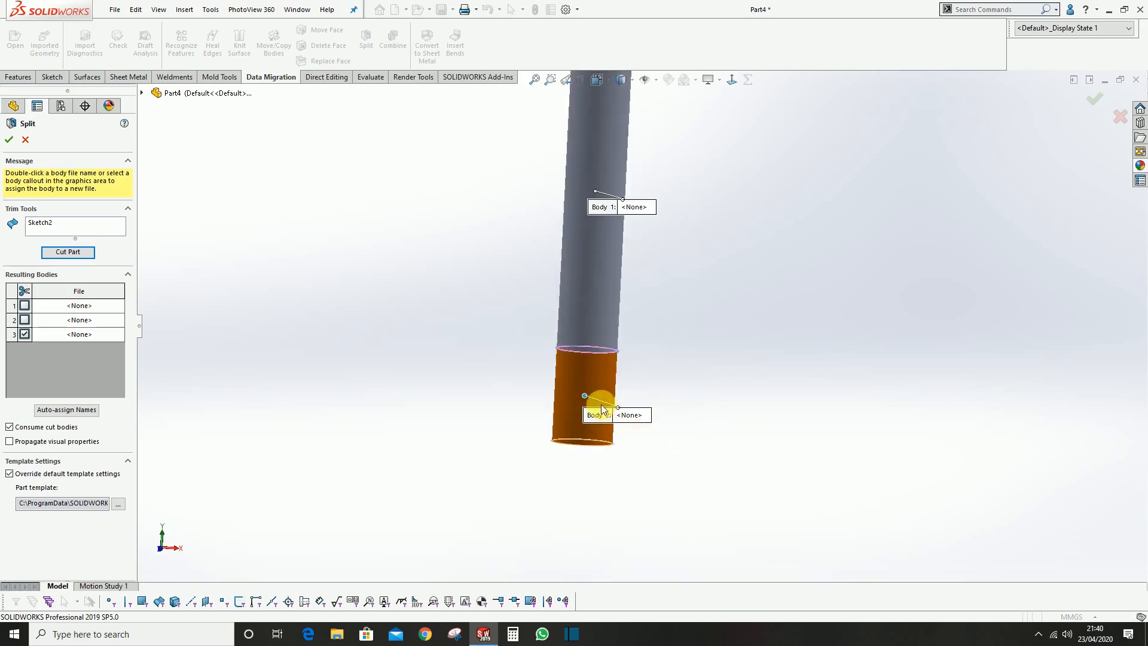
click(589, 373)
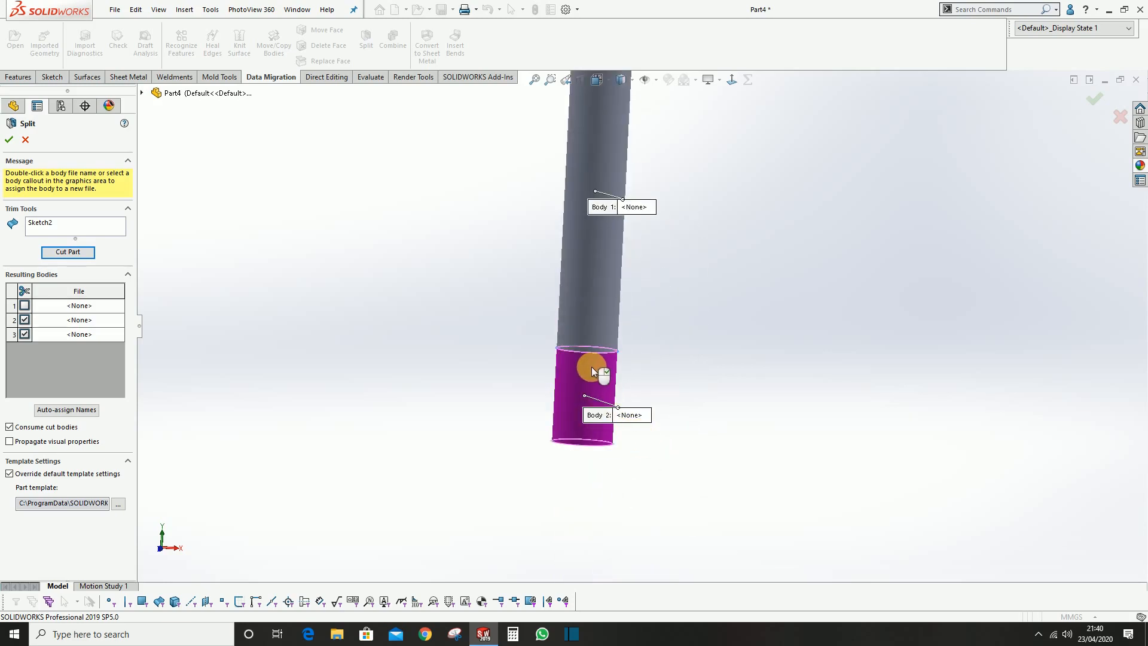
click(606, 387)
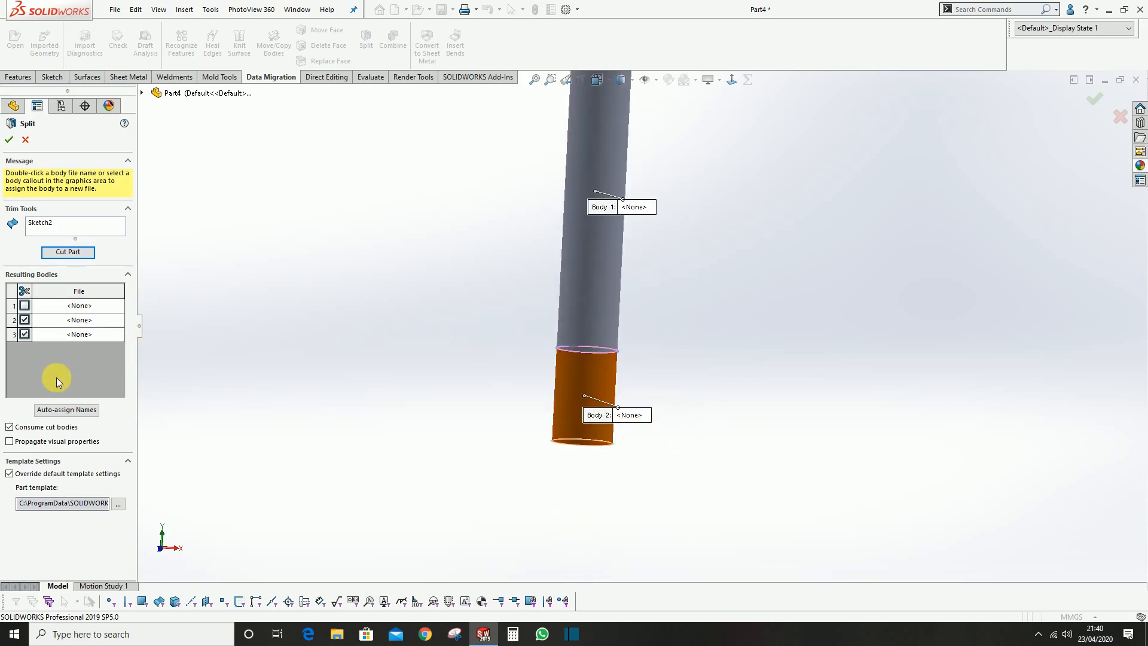
click(27, 432)
click(9, 141)
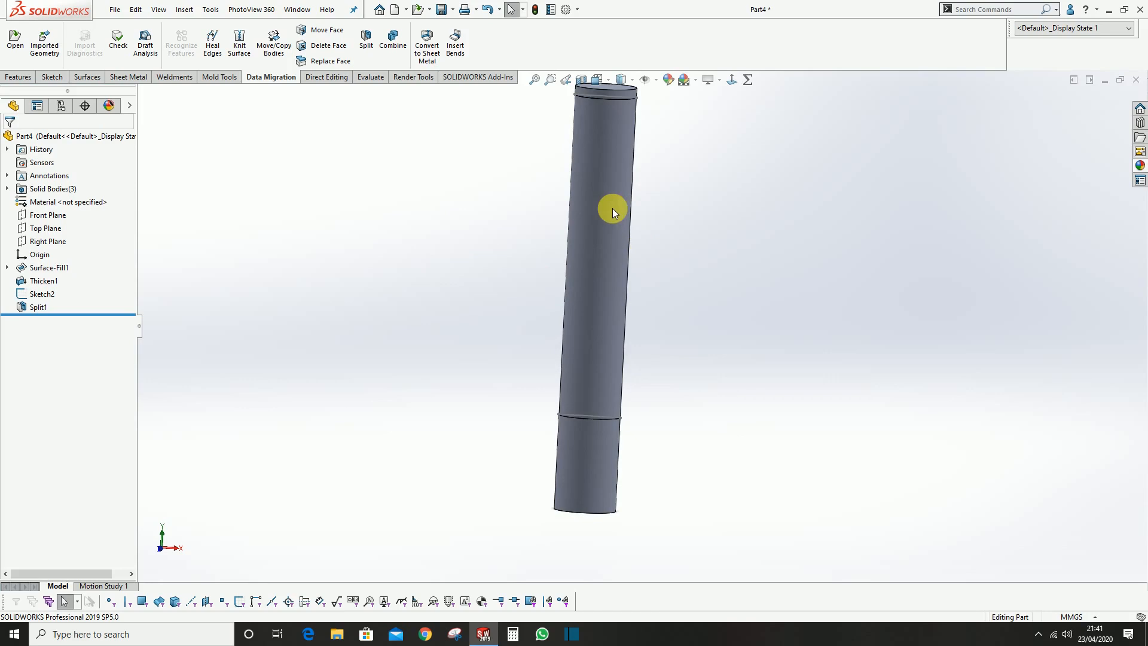
Examine the split cylinder by temporarily isolating its long middle body and inspecting the divisions from several angles
scroll(613, 208, up, 3)
scroll(653, 246, down, 3)
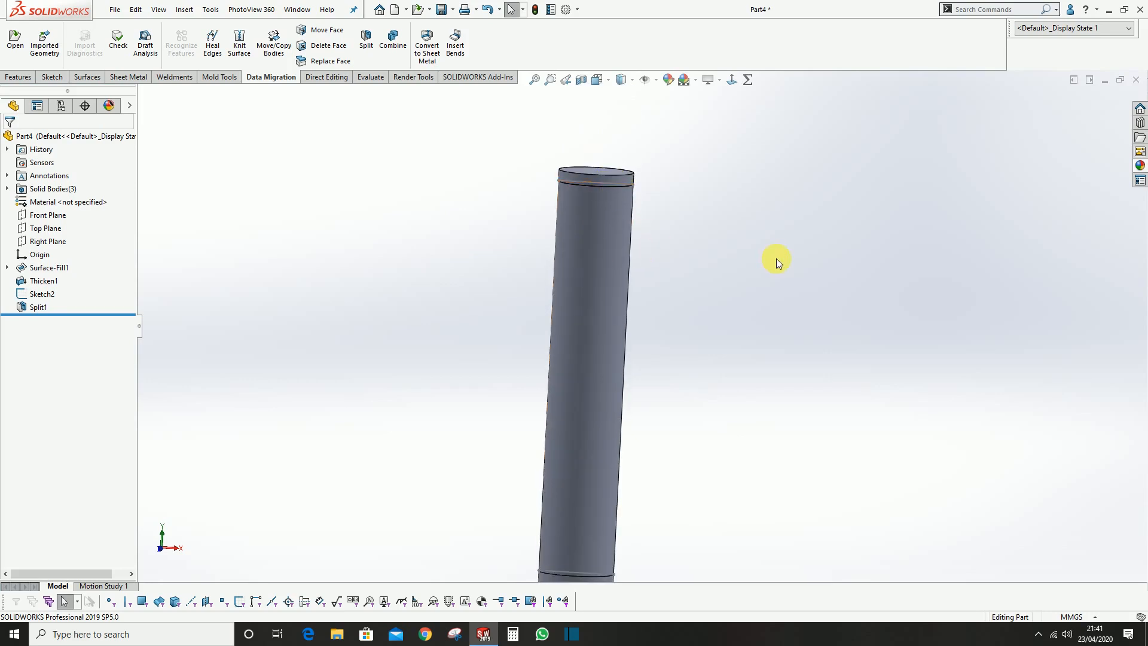
right_click(609, 263)
click(644, 471)
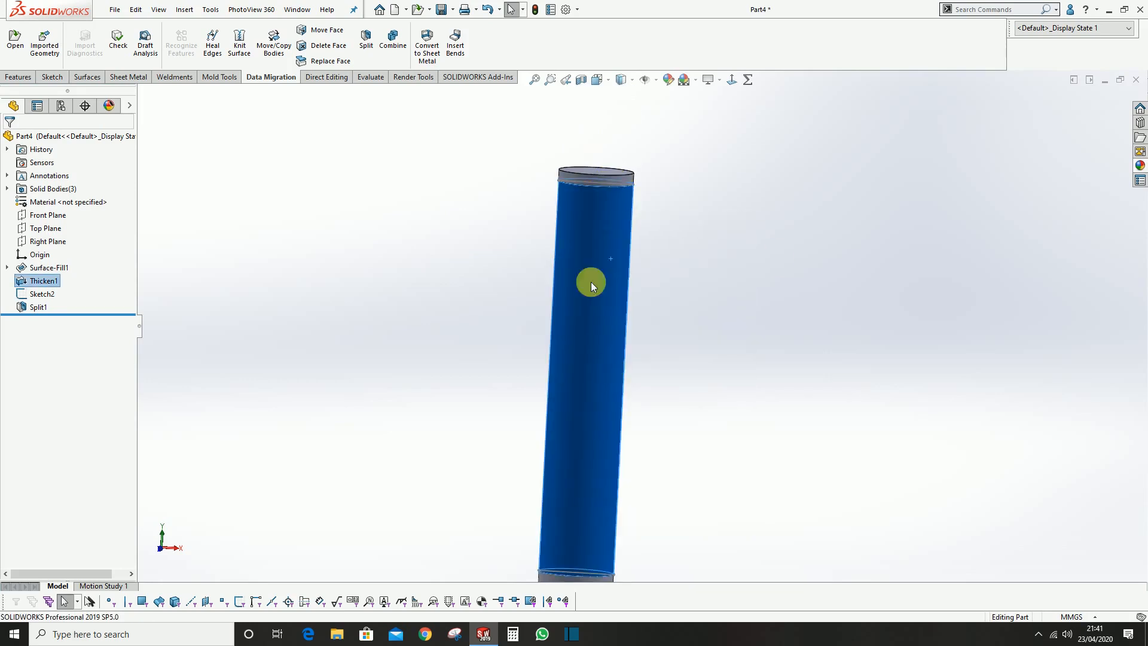
click(231, 122)
middle_drag(592, 184, 591, 497)
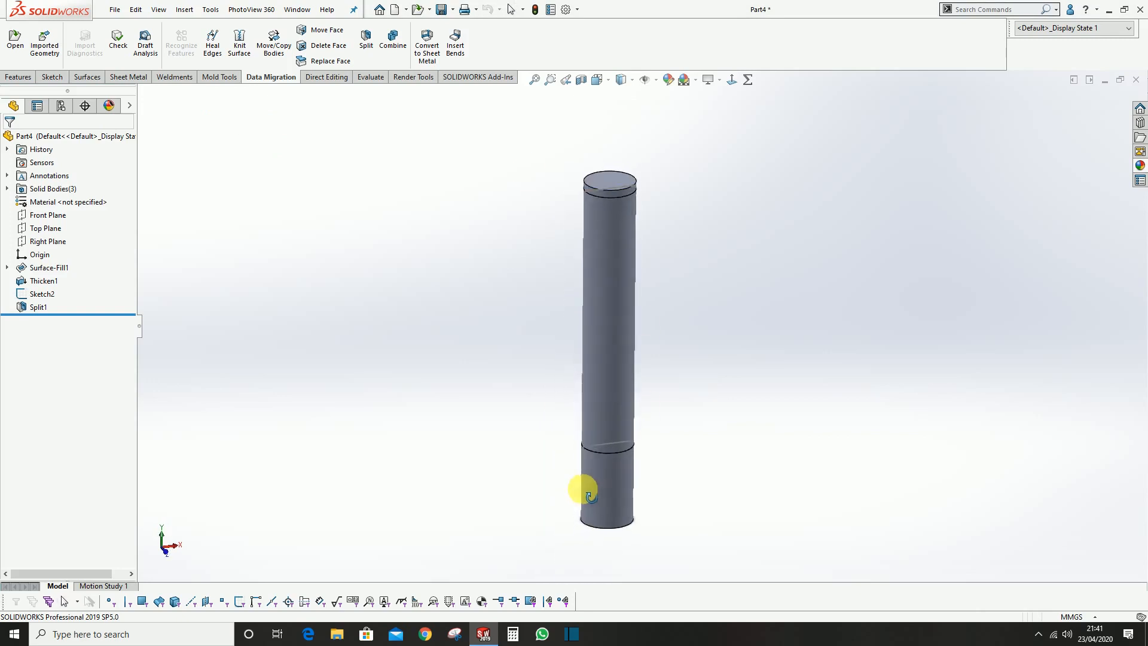
click(600, 186)
click(736, 183)
scroll(617, 227, down, 2)
middle_drag(618, 243, 610, 228)
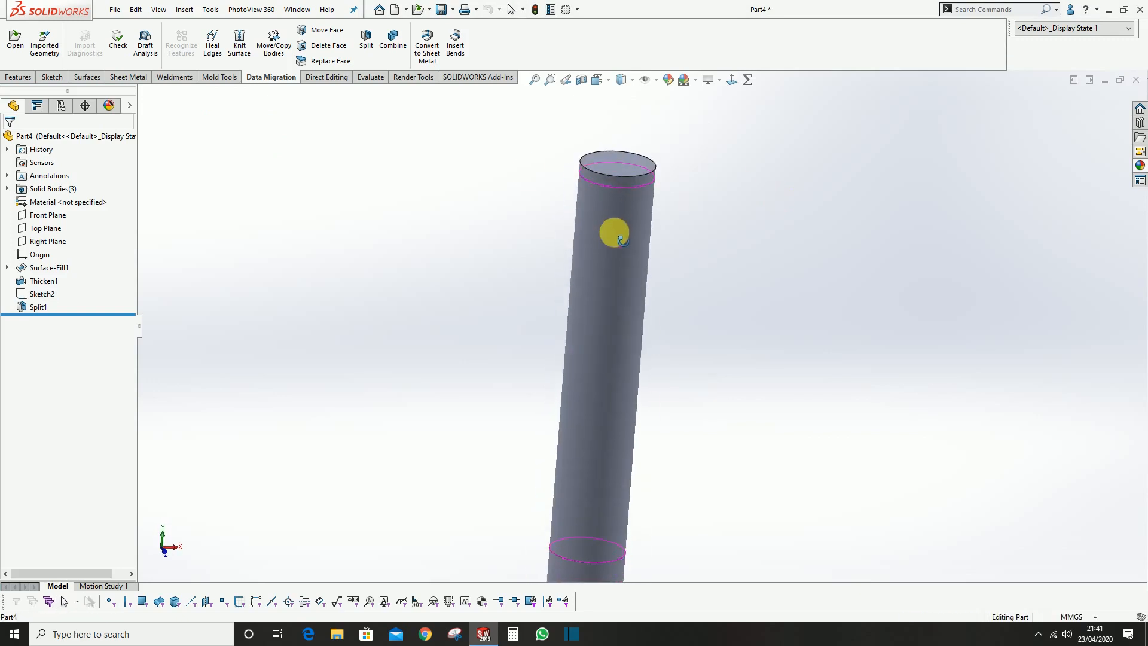
Isolate the long middle body of the split cylinder
scroll(618, 256, up, 2)
click(602, 256)
right_click(623, 214)
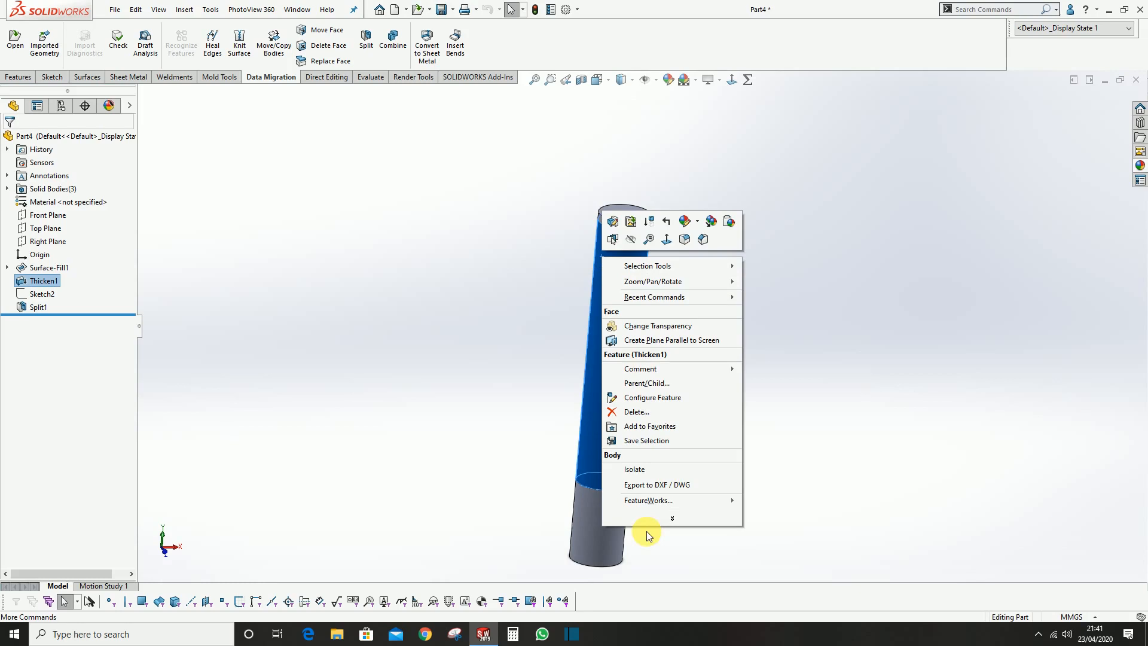
click(638, 469)
On the isolated body's upper end face, sketch a circle centred on the origin with a radius of about 5.5 mm
click(636, 265)
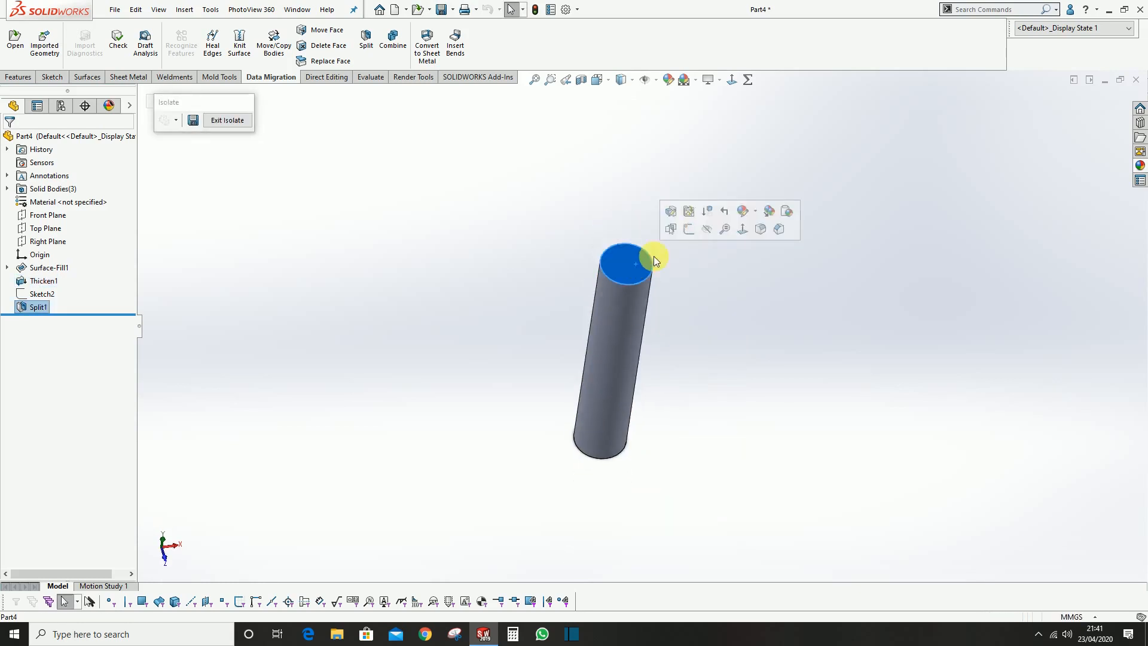
click(688, 231)
click(103, 29)
click(641, 326)
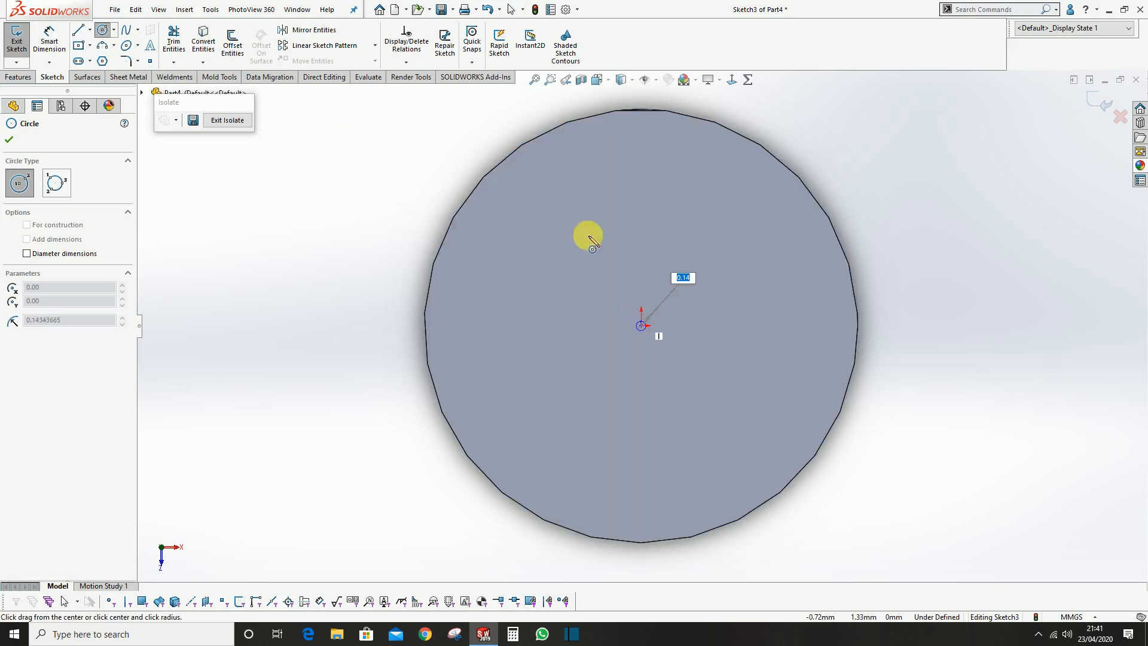
click(569, 154)
Set the gap between the sketched circle and the end face's outer edge to 0.5 mm, and finish the sketch
click(49, 42)
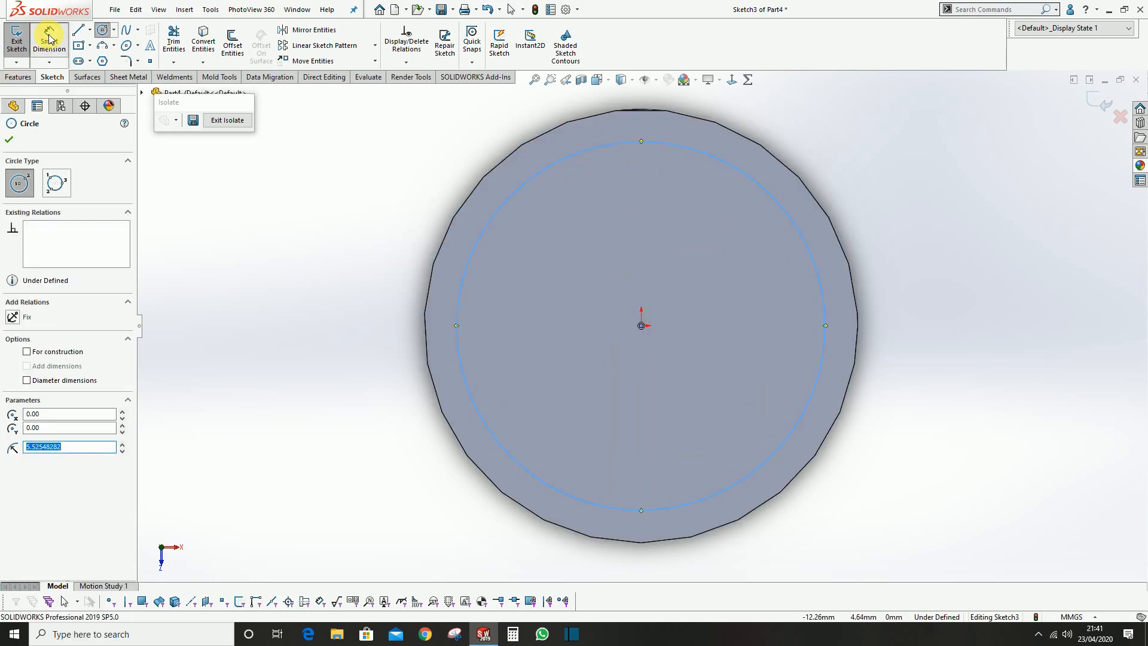
click(489, 175)
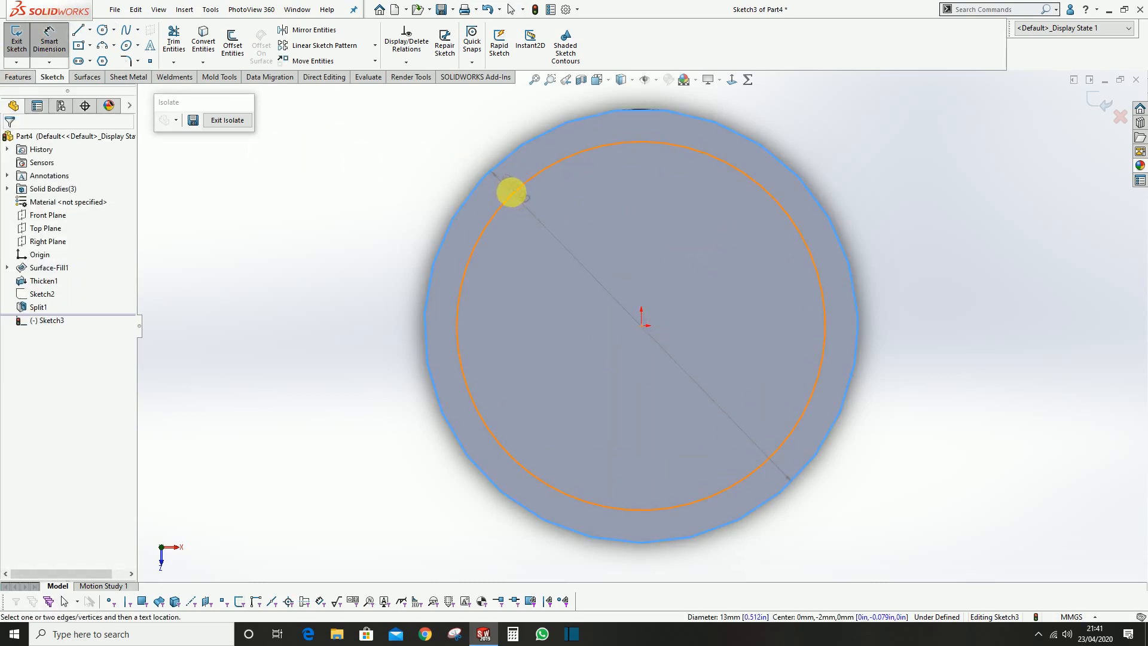
click(518, 192)
click(420, 168)
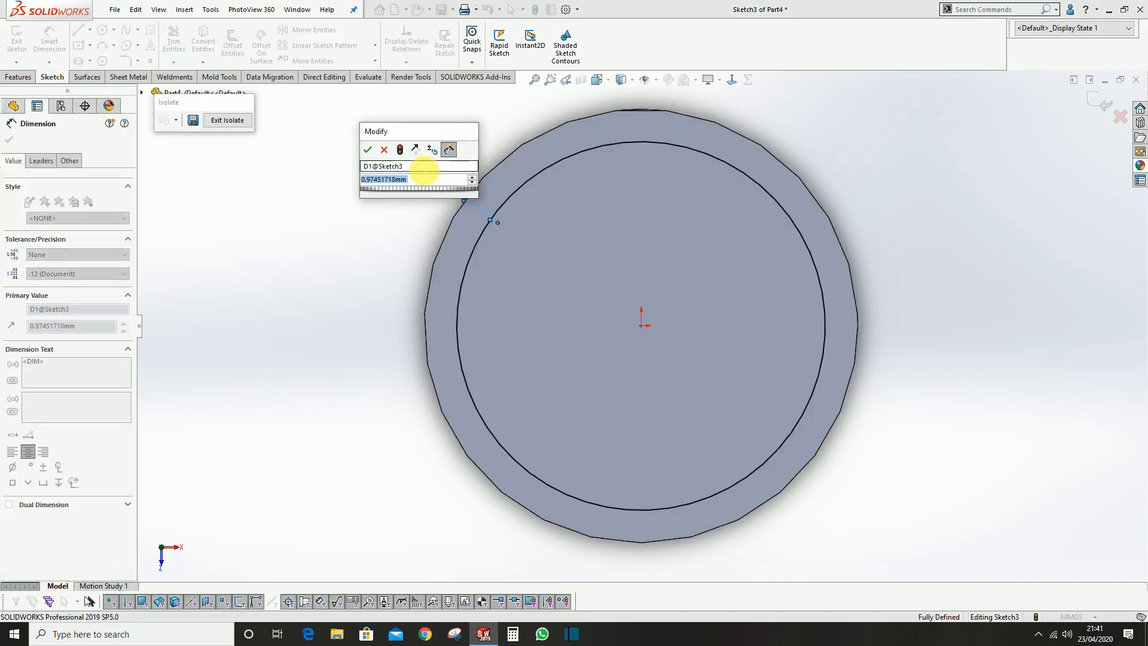
text(0.5)
key(Return)
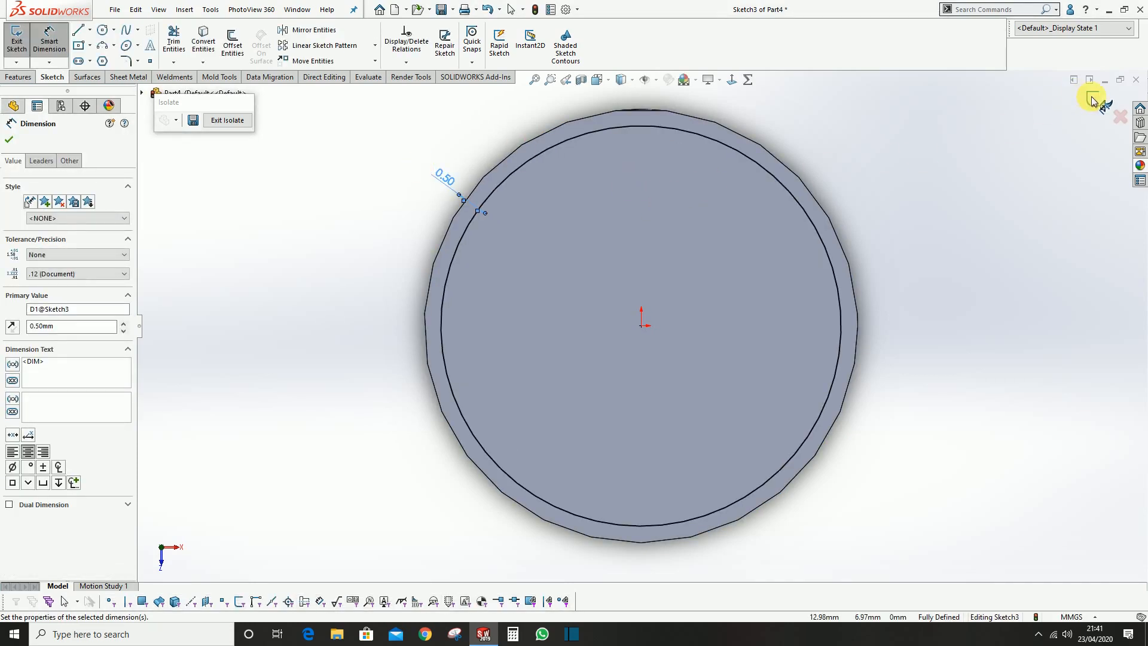
click(1092, 100)
Split the isolated middle body with the circle sketch, marking the thin outer sleeve as the resulting body
scroll(905, 217, up, 4)
scroll(731, 241, down, 2)
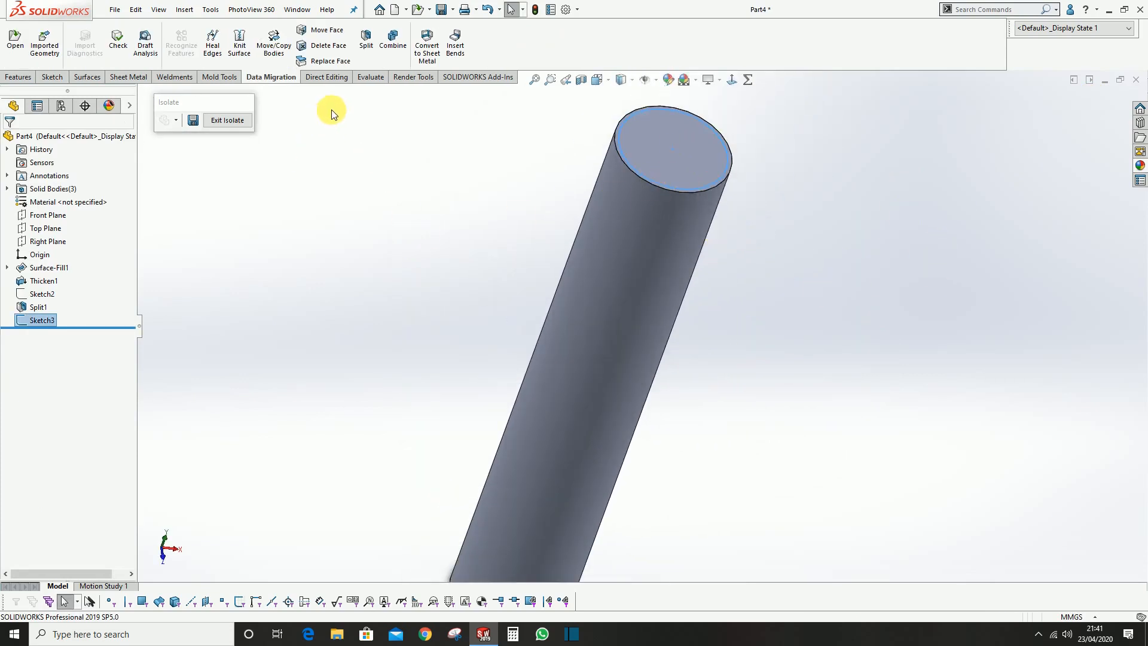
click(366, 52)
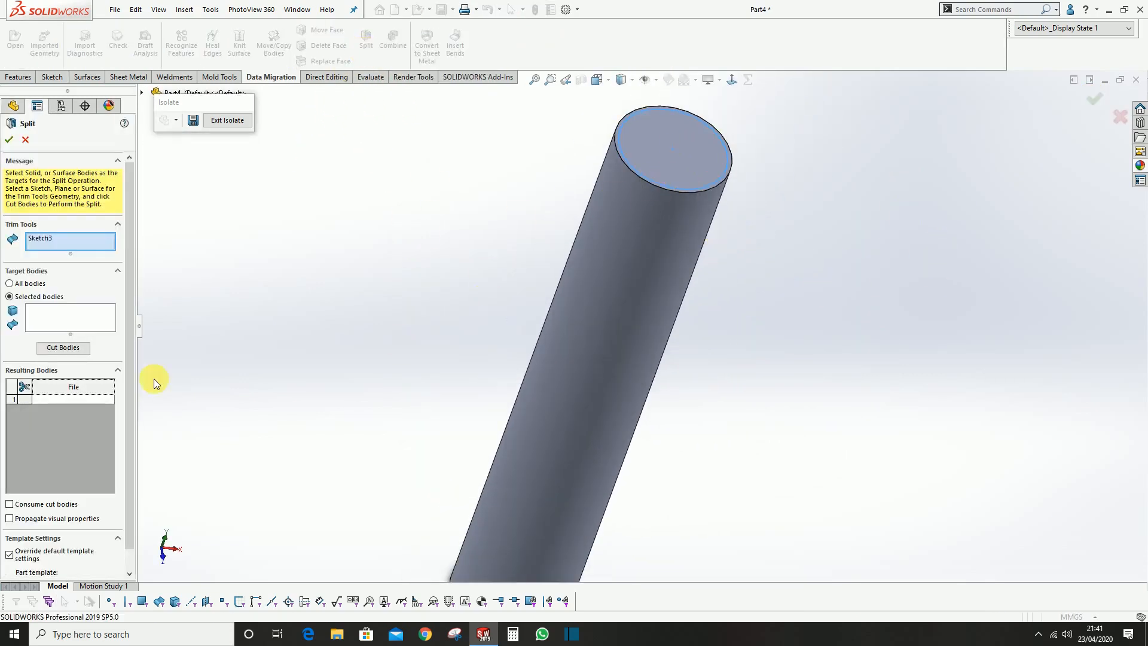
click(55, 349)
scroll(571, 282, up, 3)
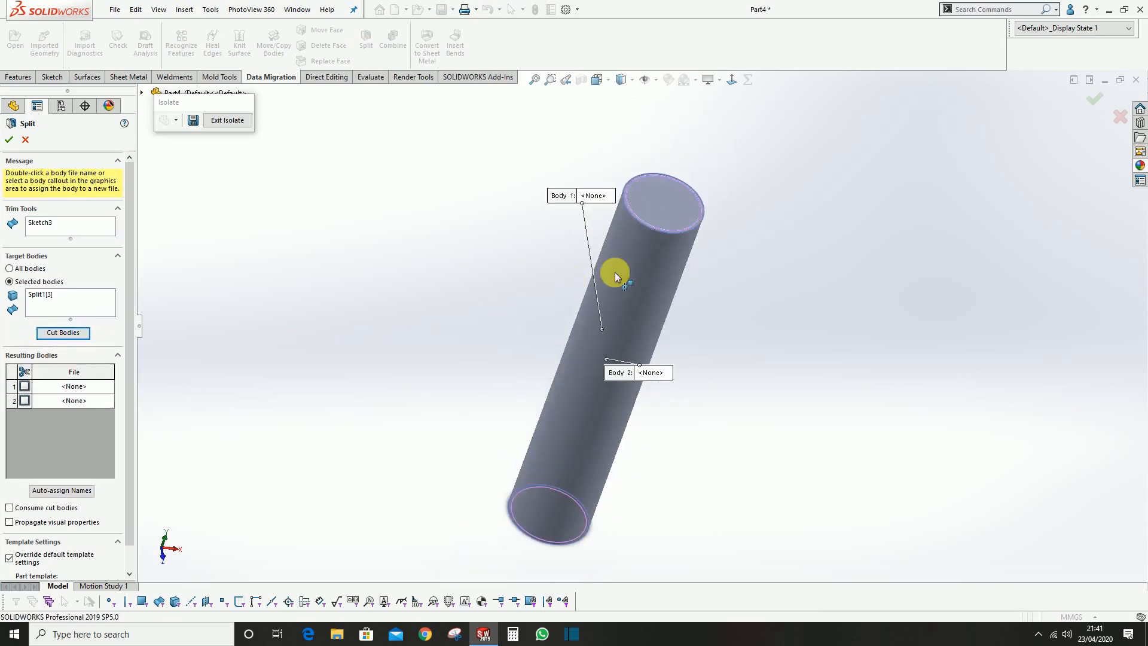
click(663, 262)
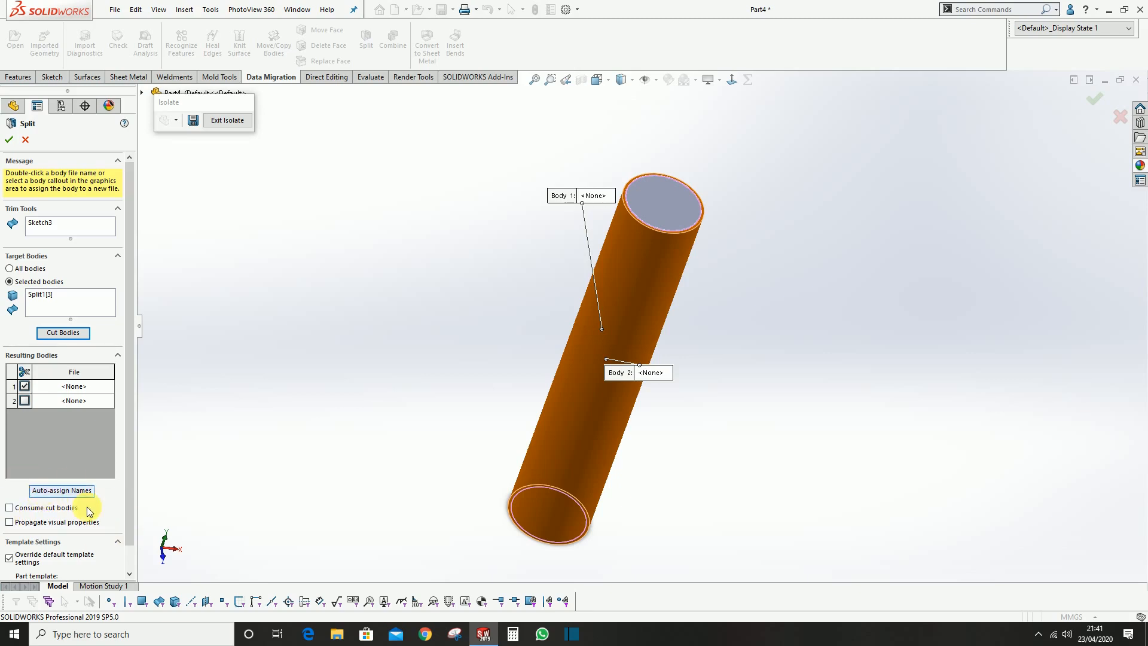
click(9, 140)
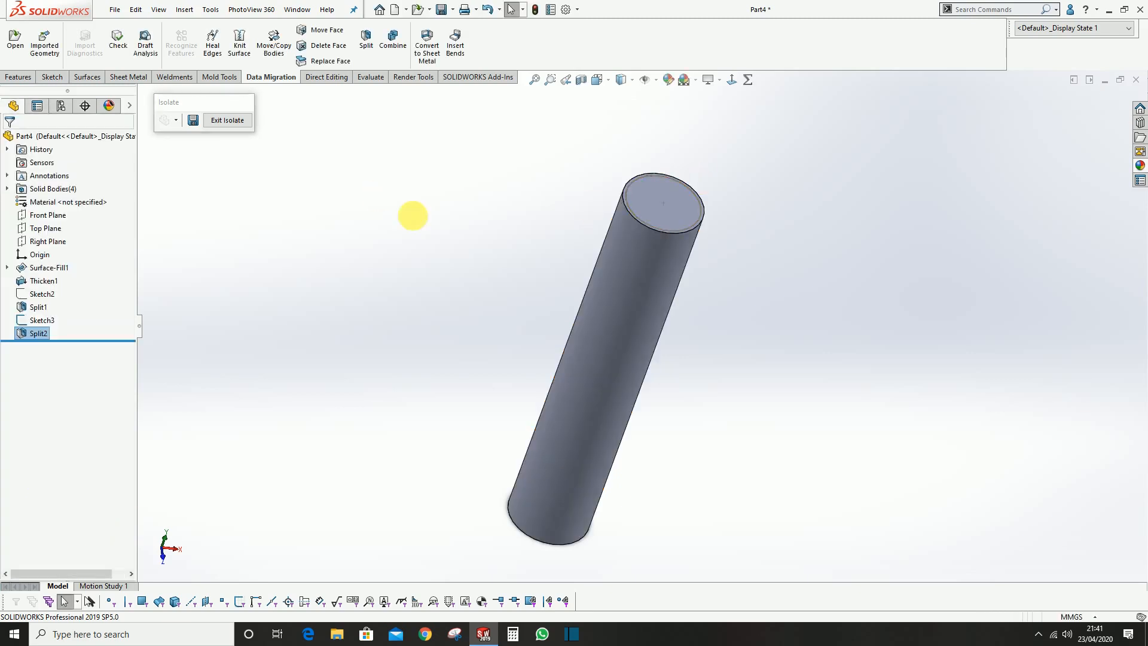
End the isolation and hide the thin outer sleeve around the middle section
click(236, 120)
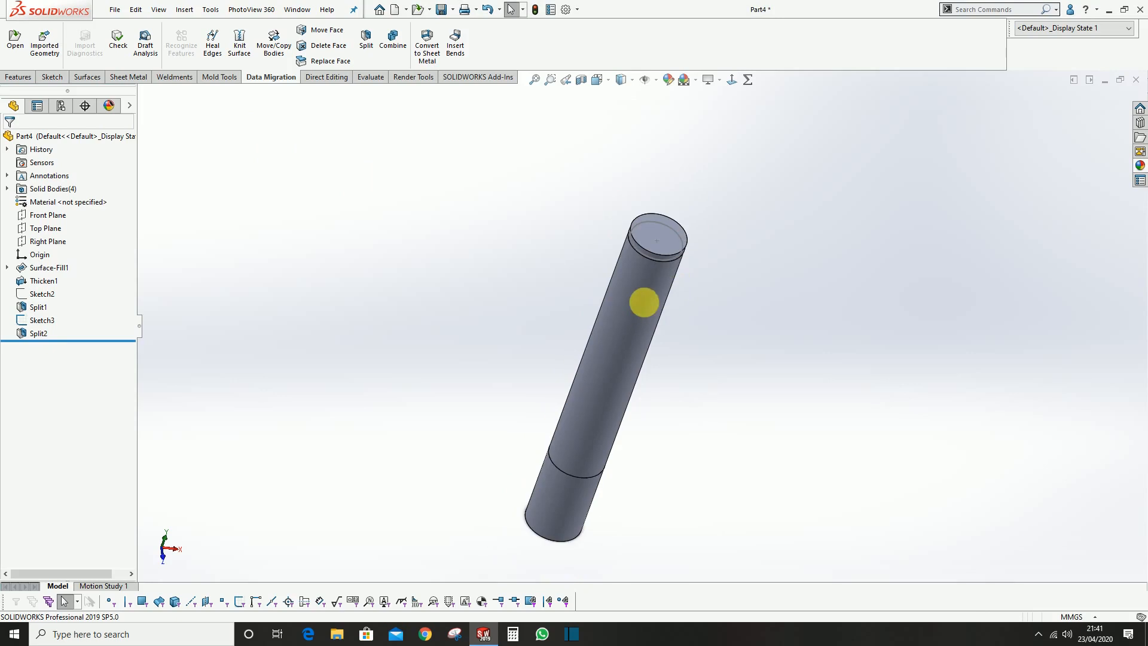
click(658, 264)
click(706, 232)
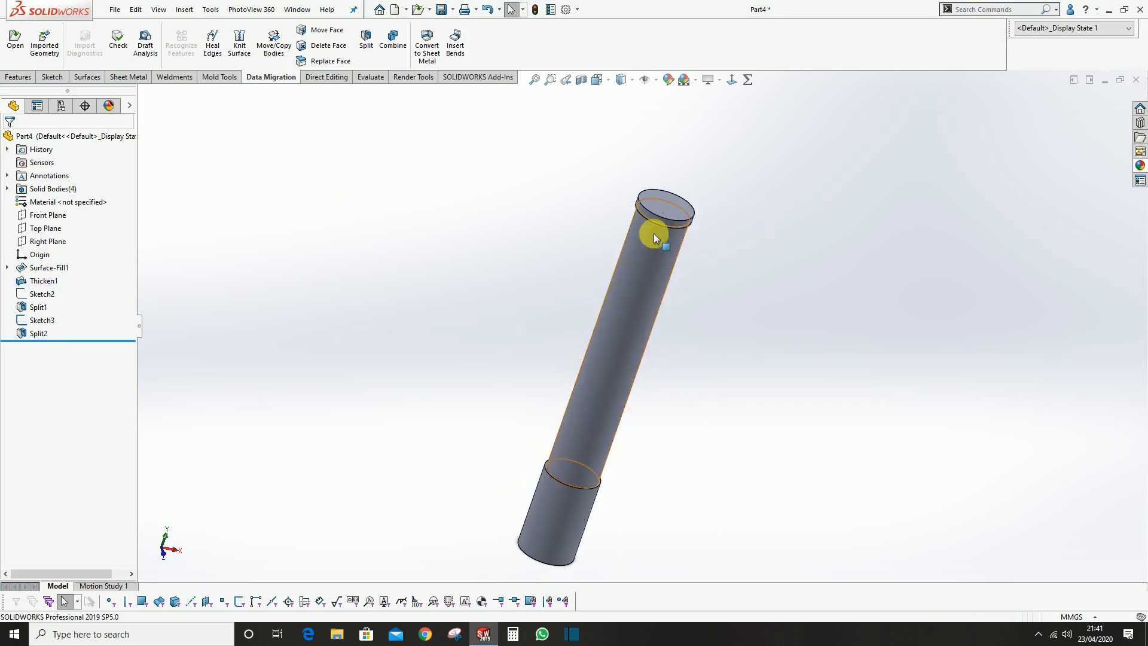
Combine the upper end body, the inner core and the lower end body using the Add operation
click(393, 39)
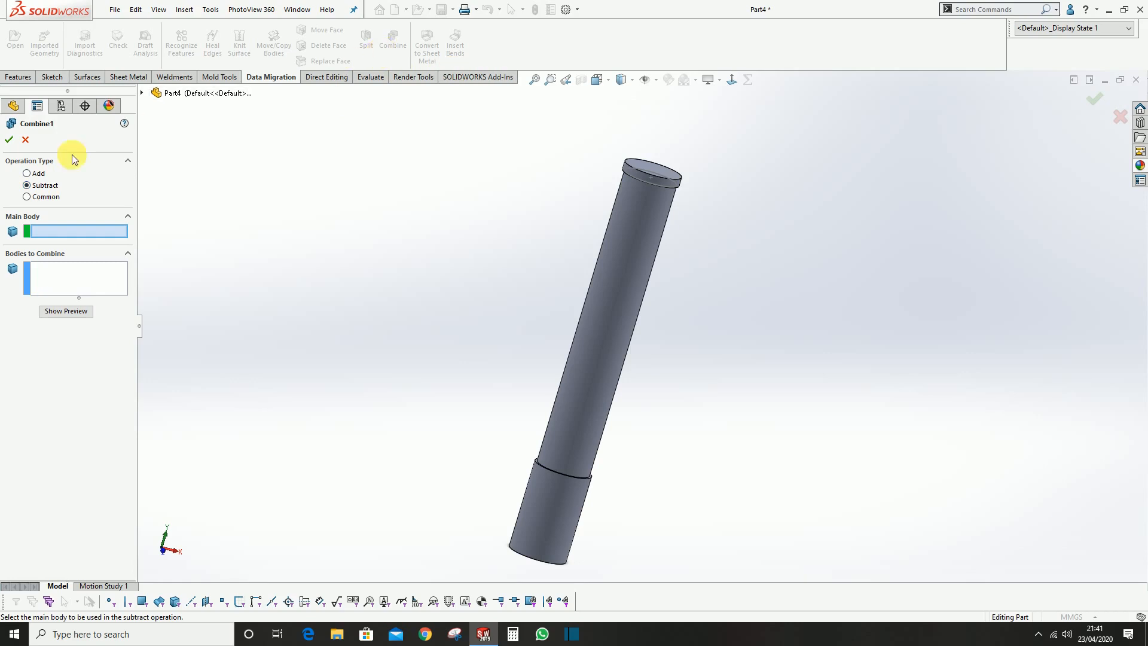
click(41, 175)
click(662, 177)
click(640, 271)
click(569, 519)
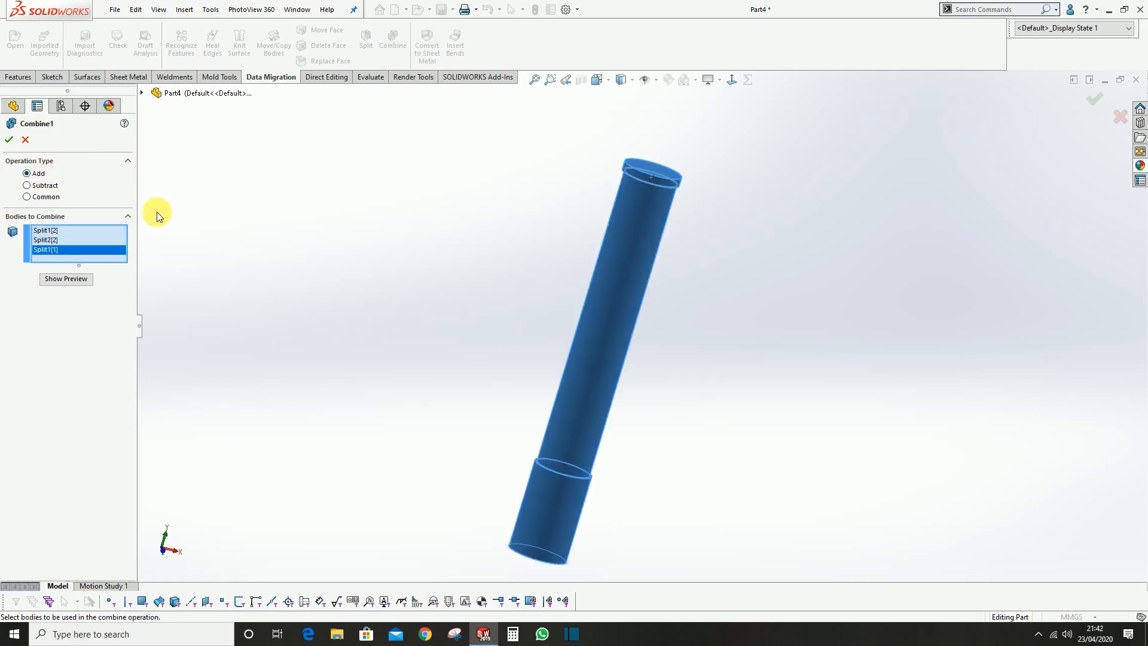
click(15, 141)
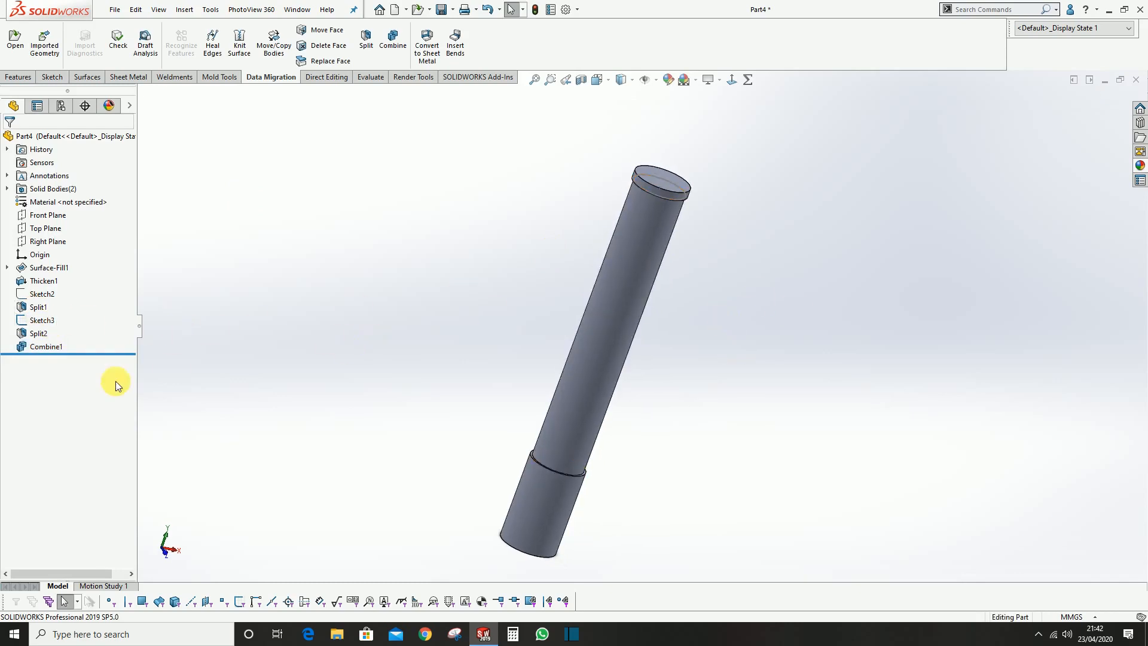
Suppress the features from Split1 through Combine1 together
click(46, 349)
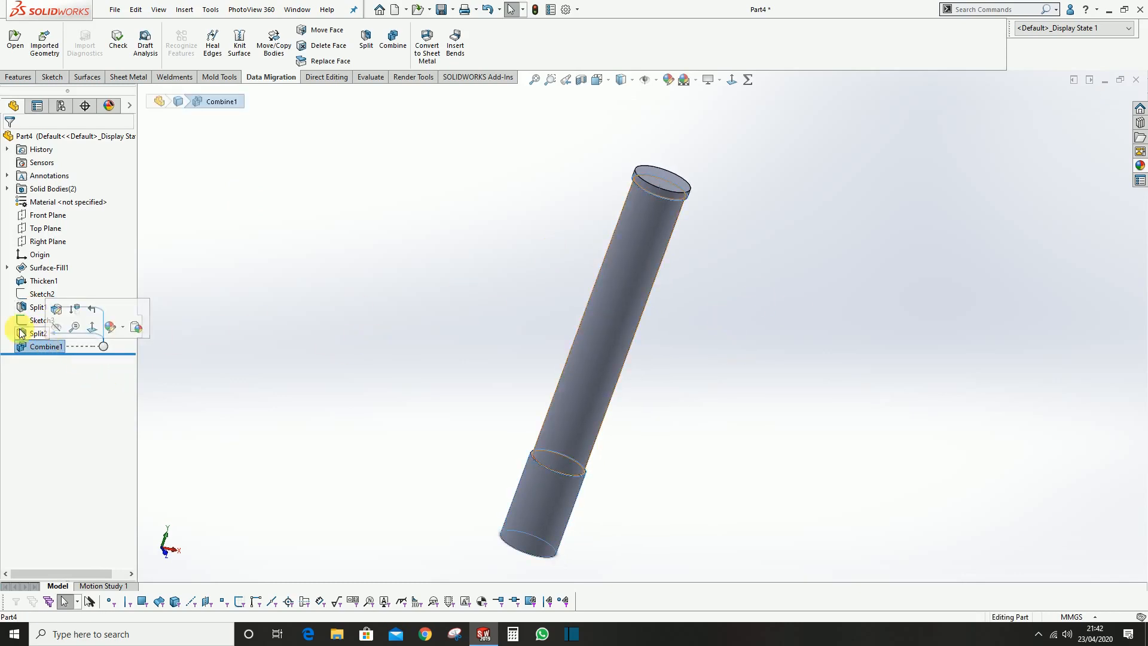
click(24, 307)
shift+click(31, 350)
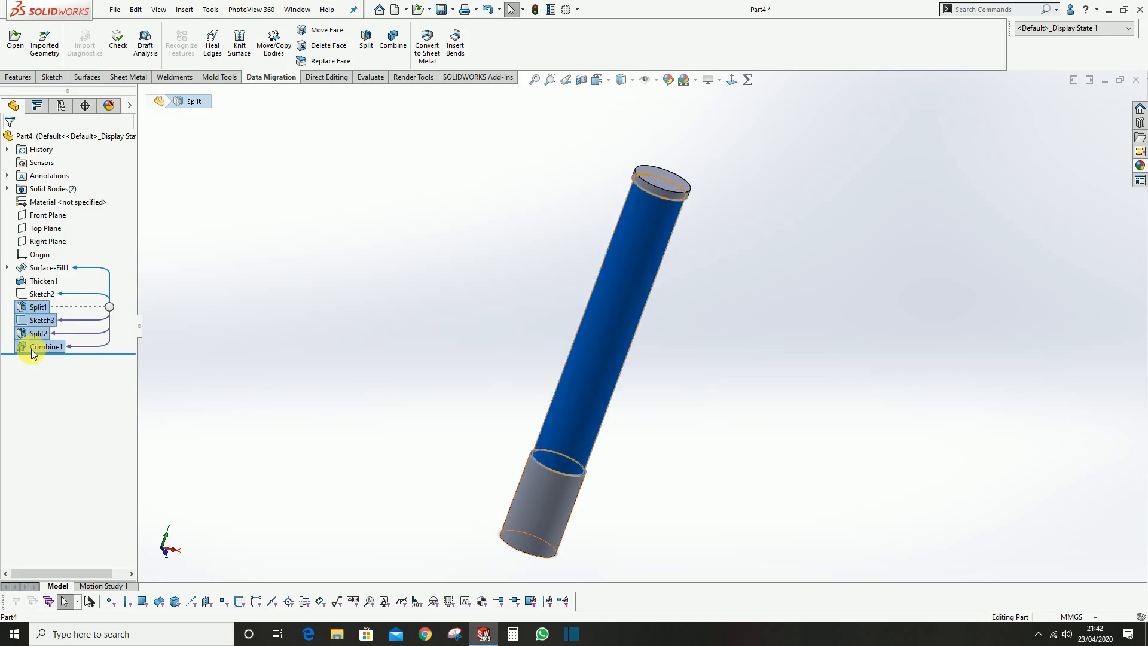
click(44, 313)
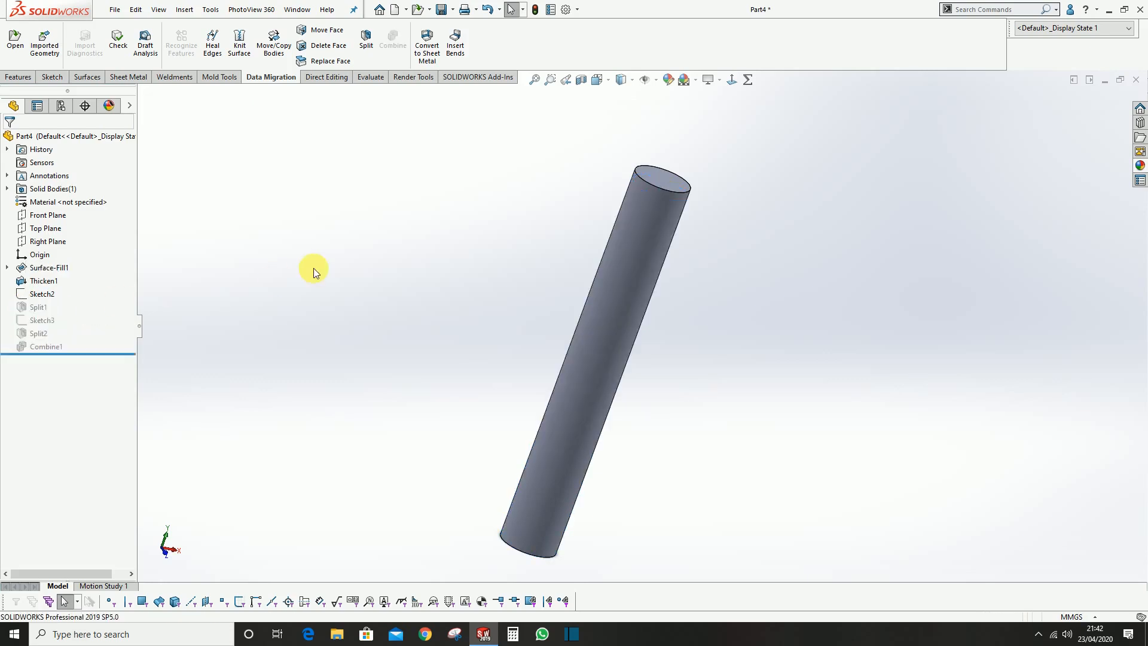
Show Sketch2 and project it onto the cylinder's side face as a split line
click(42, 295)
click(201, 249)
scroll(450, 51, up, 6)
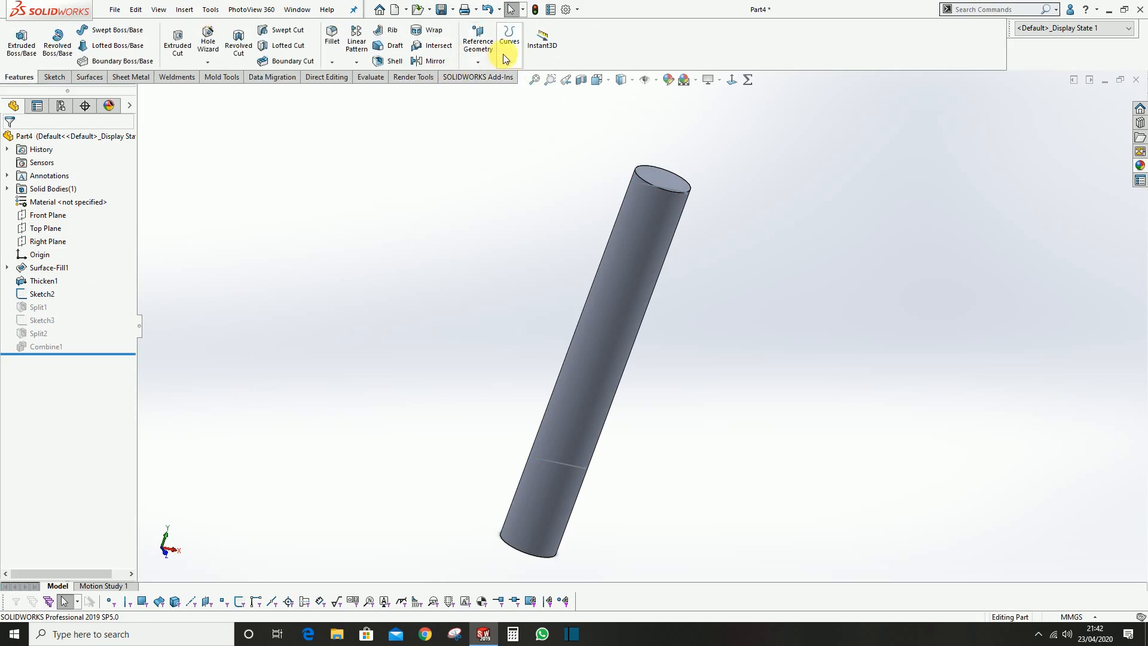
click(506, 54)
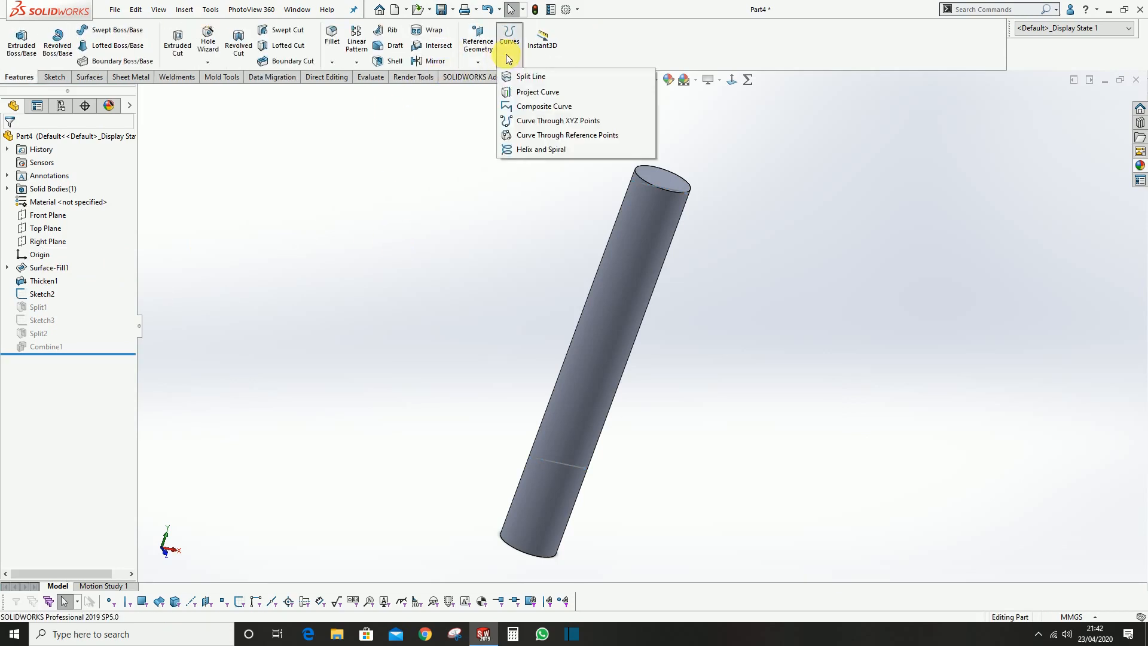
click(536, 81)
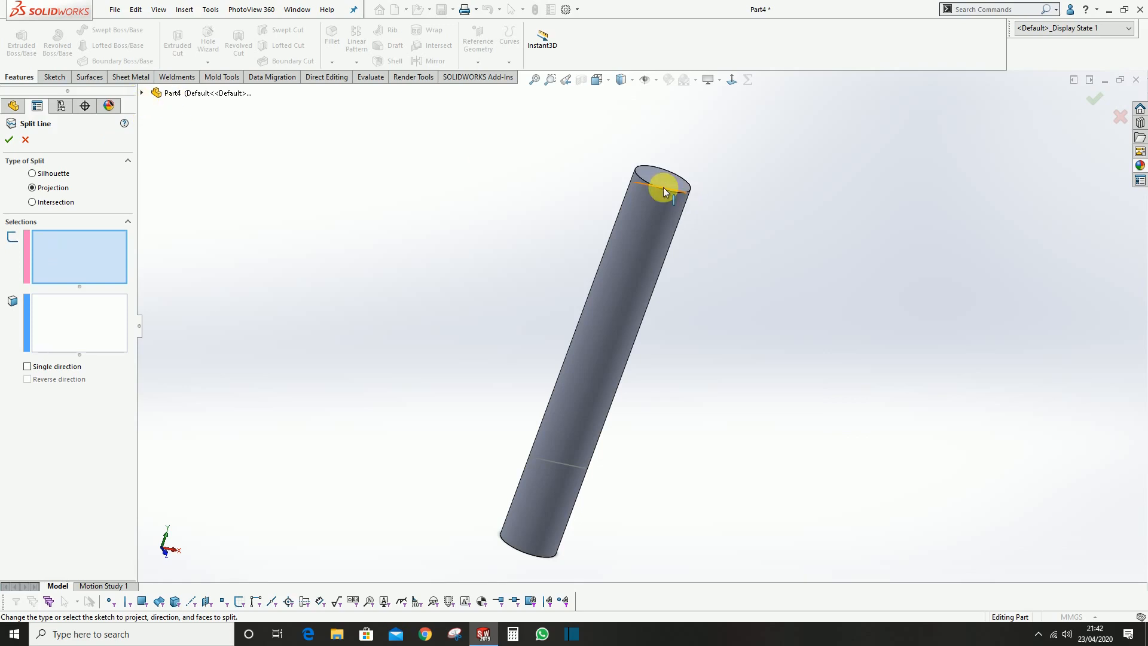
click(142, 93)
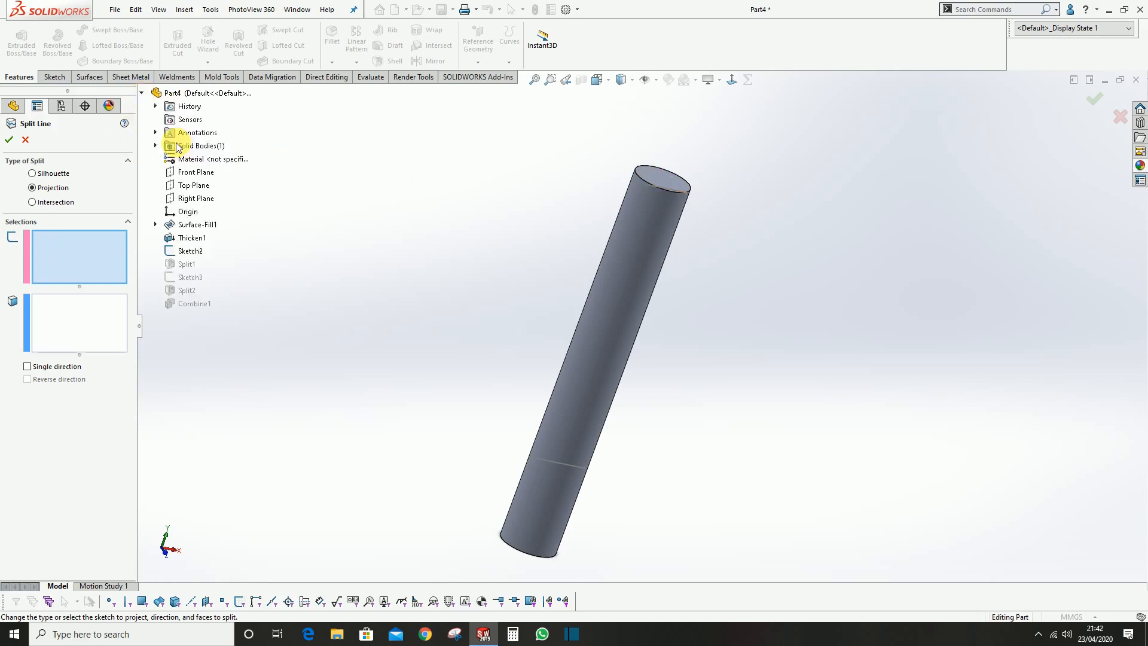
click(191, 251)
middle_drag(604, 340, 572, 308)
click(618, 231)
mouse_move(655, 346)
middle_down()
mouse_move(640, 316)
mouse_move(604, 333)
middle_up()
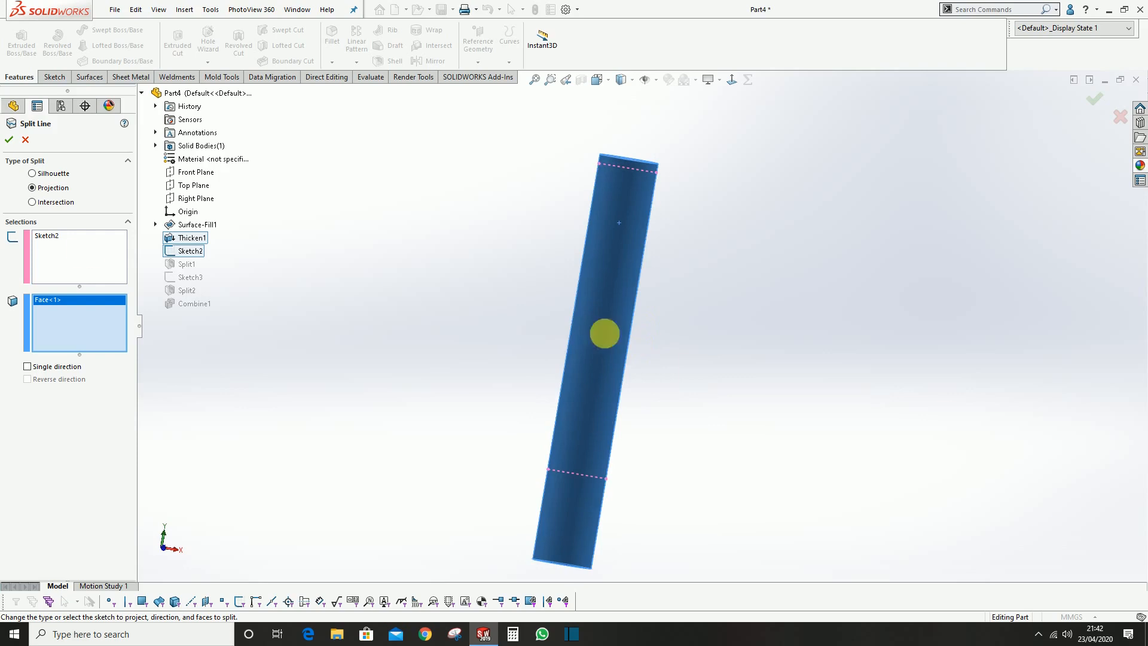
click(9, 141)
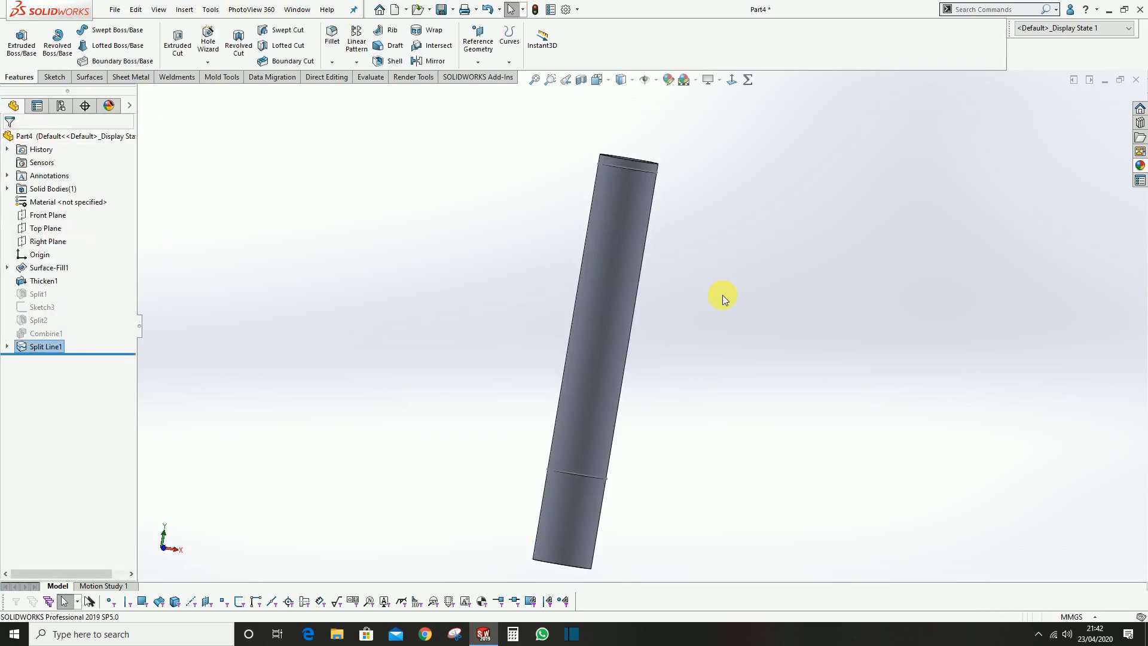
Hide the sketch used for the split line on the cylinder
middle_drag(764, 323, 644, 275)
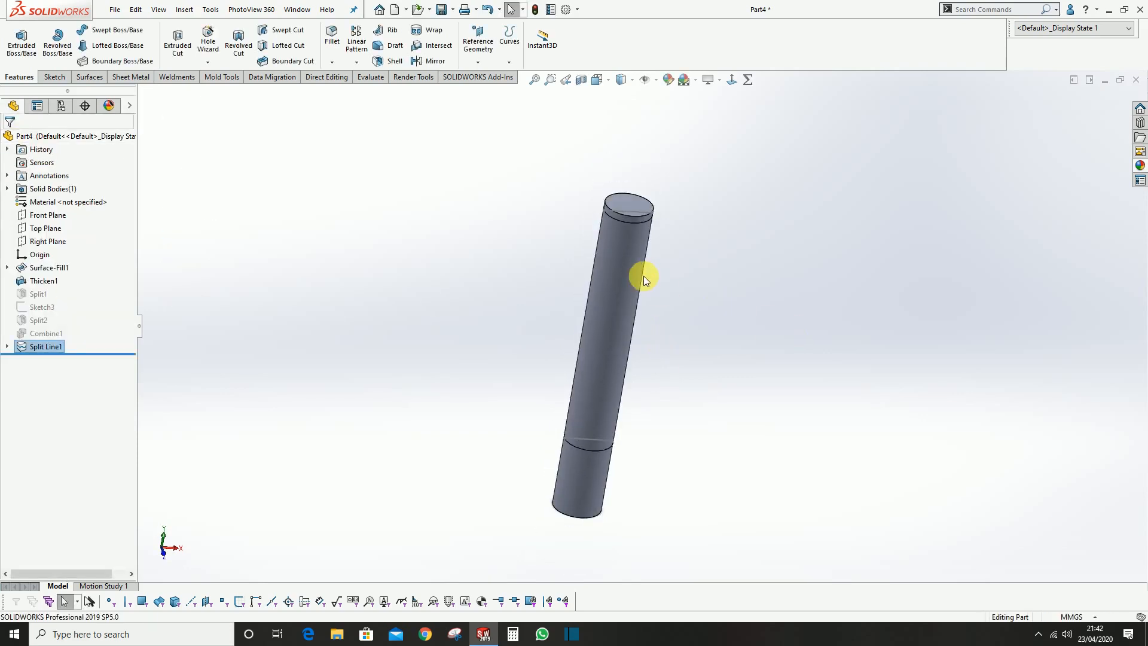
scroll(635, 226, down, 3)
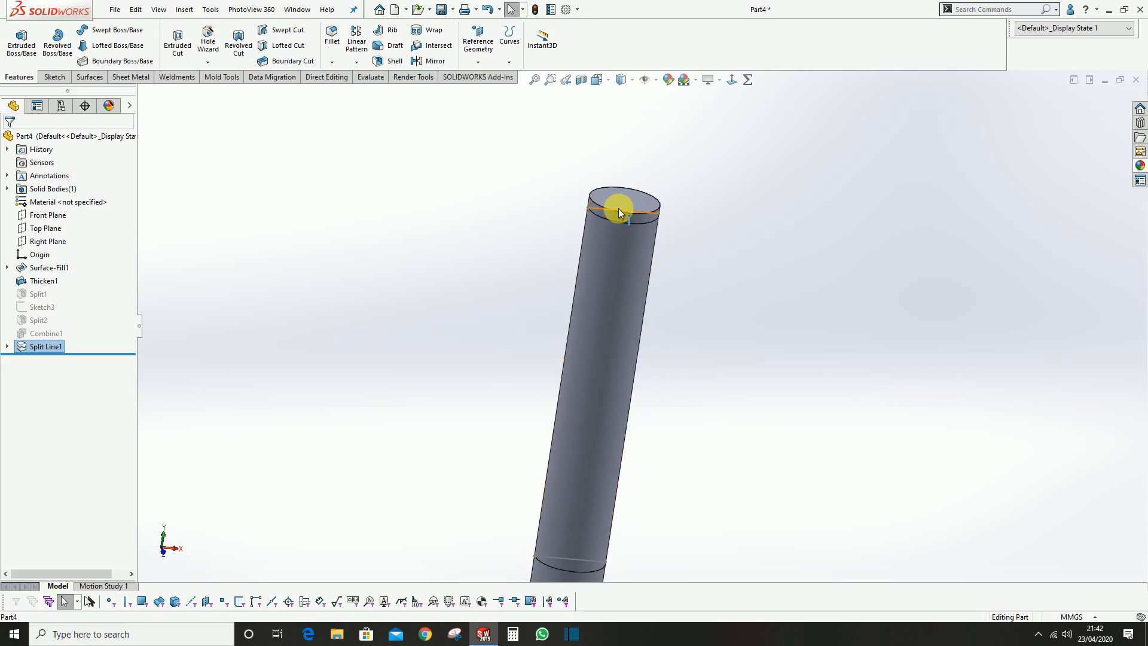
click(618, 208)
middle_drag(646, 329, 648, 302)
scroll(675, 342, up, 2)
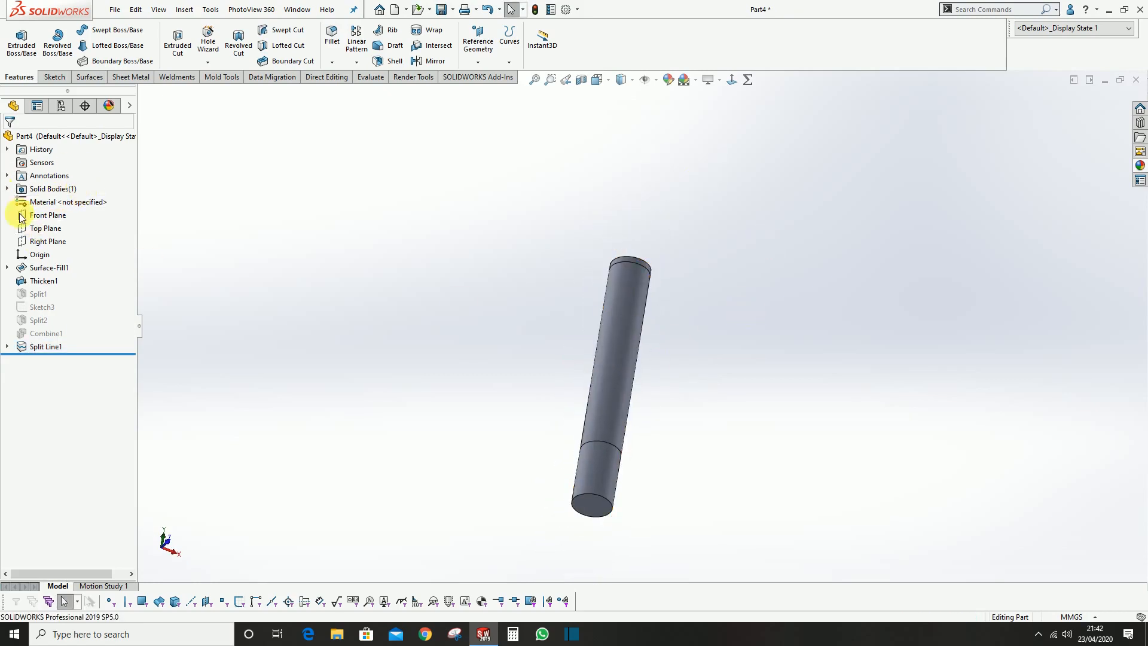
Copy the cylinder's middle side face as a surface with a 0 mm offset
scroll(690, 365, down, 3)
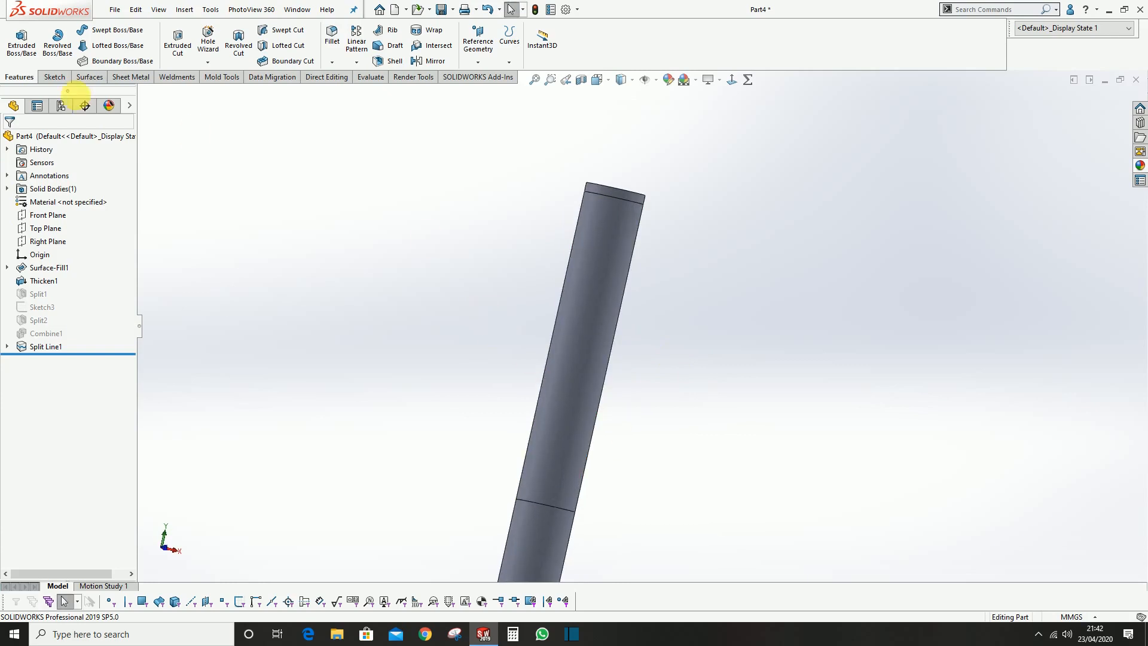
click(86, 76)
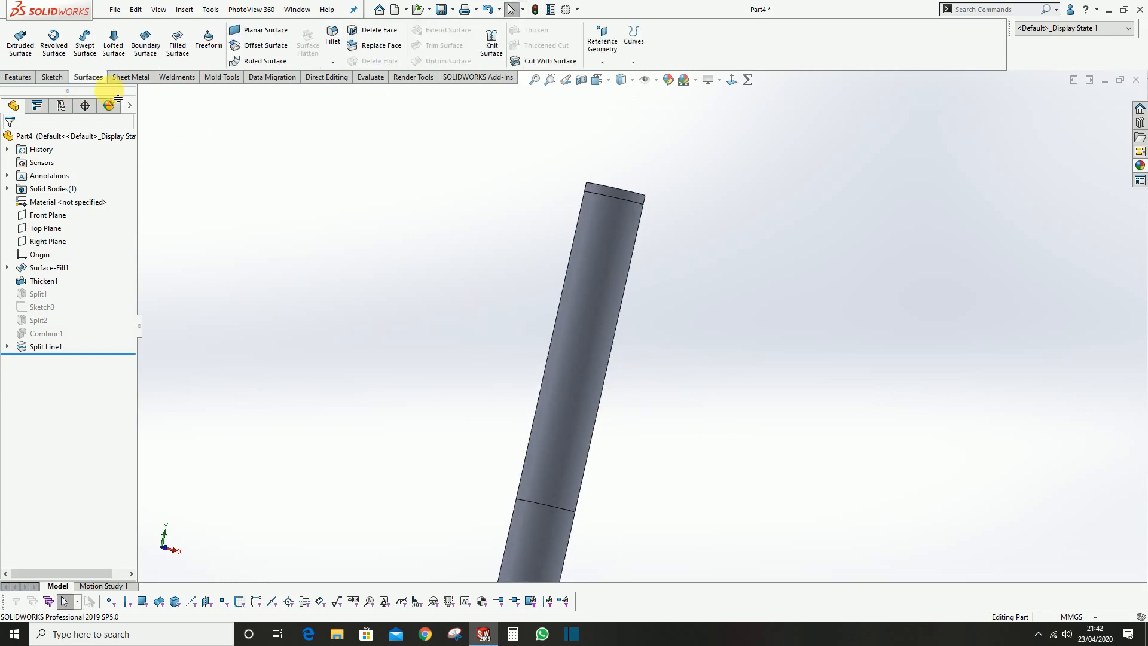
click(266, 48)
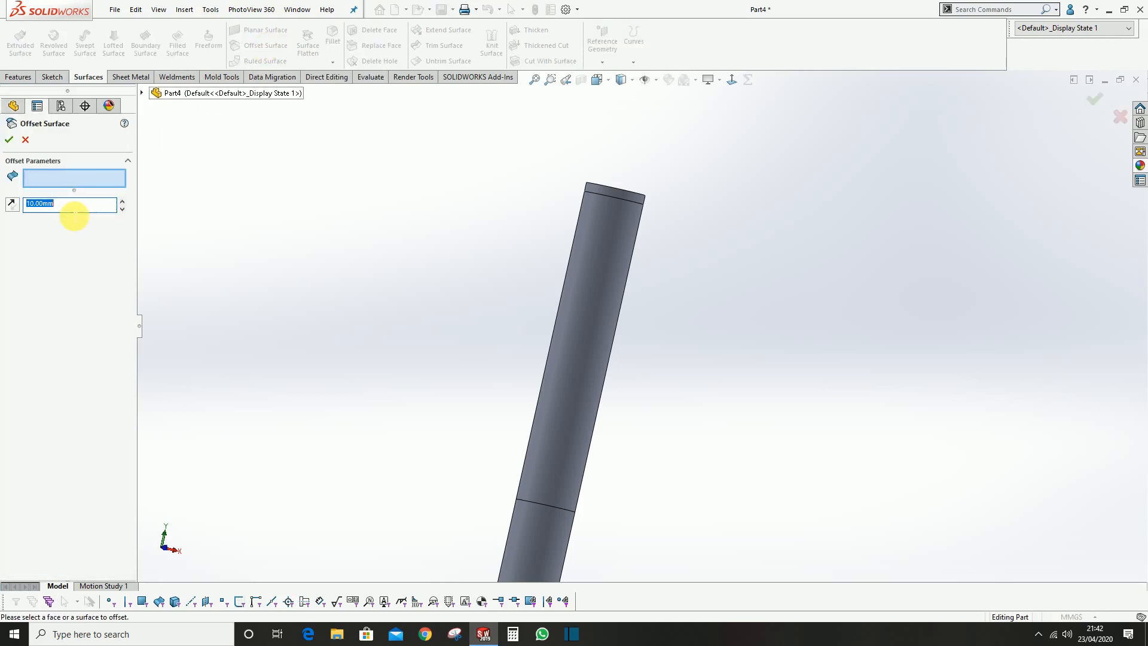
text(0)
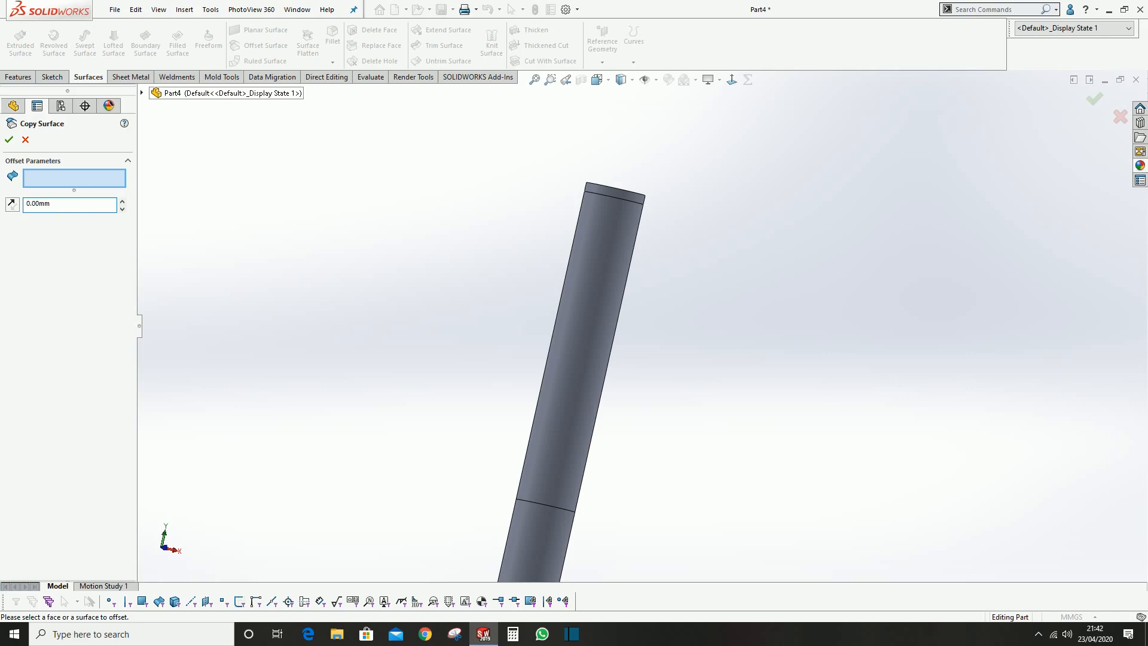
click(610, 251)
scroll(637, 323, up, 2)
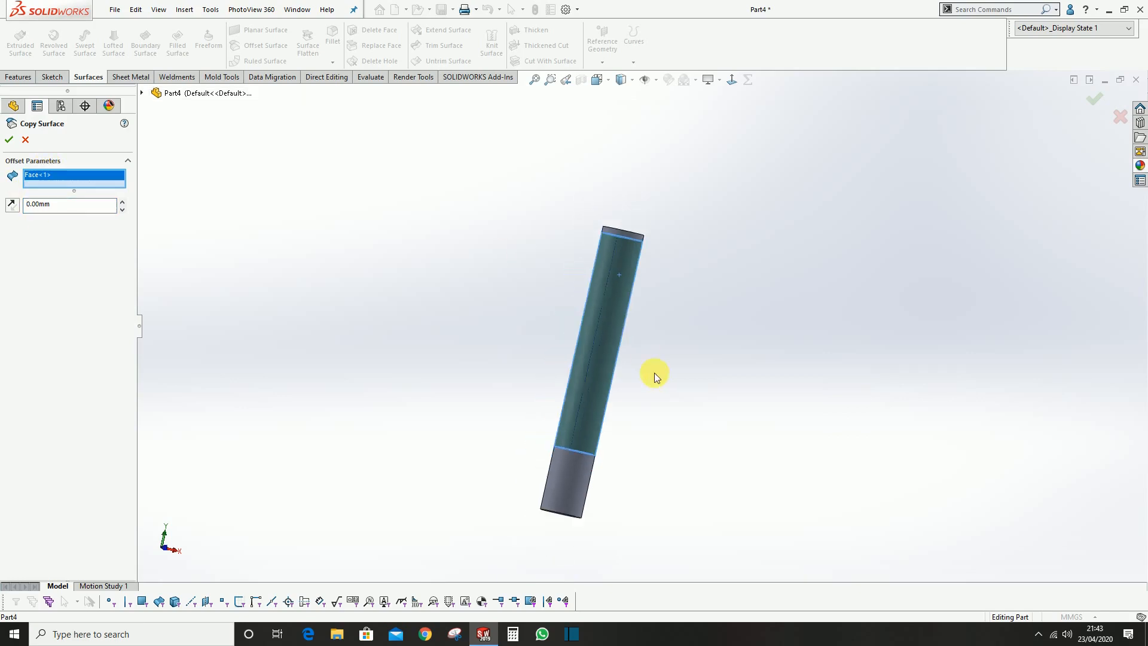
click(9, 141)
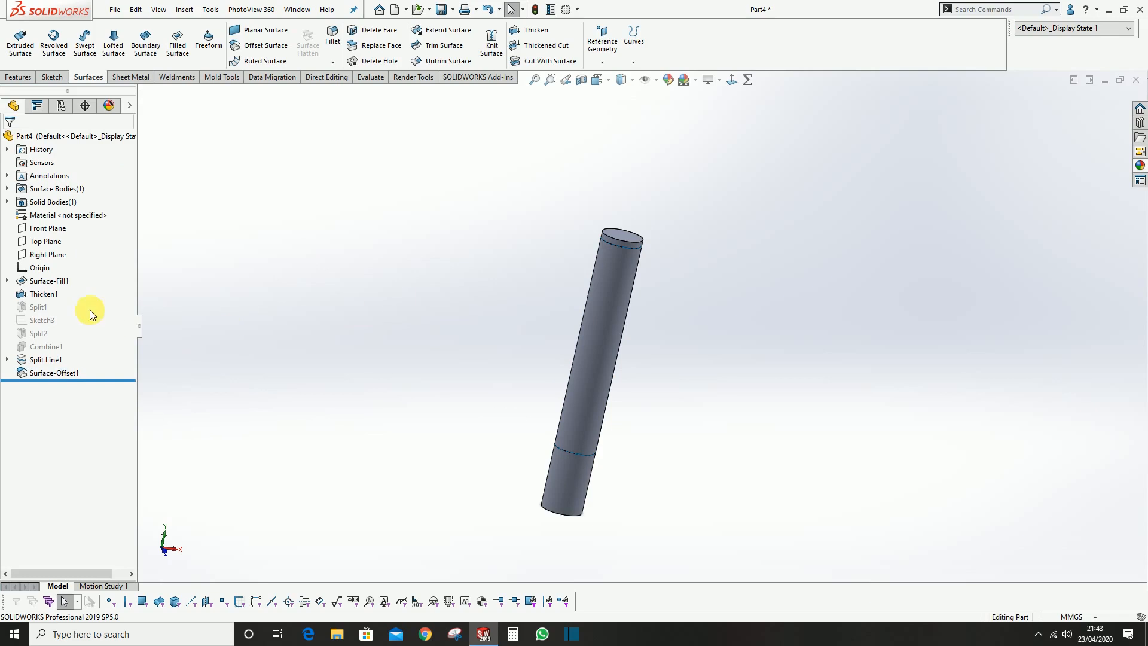
click(44, 295)
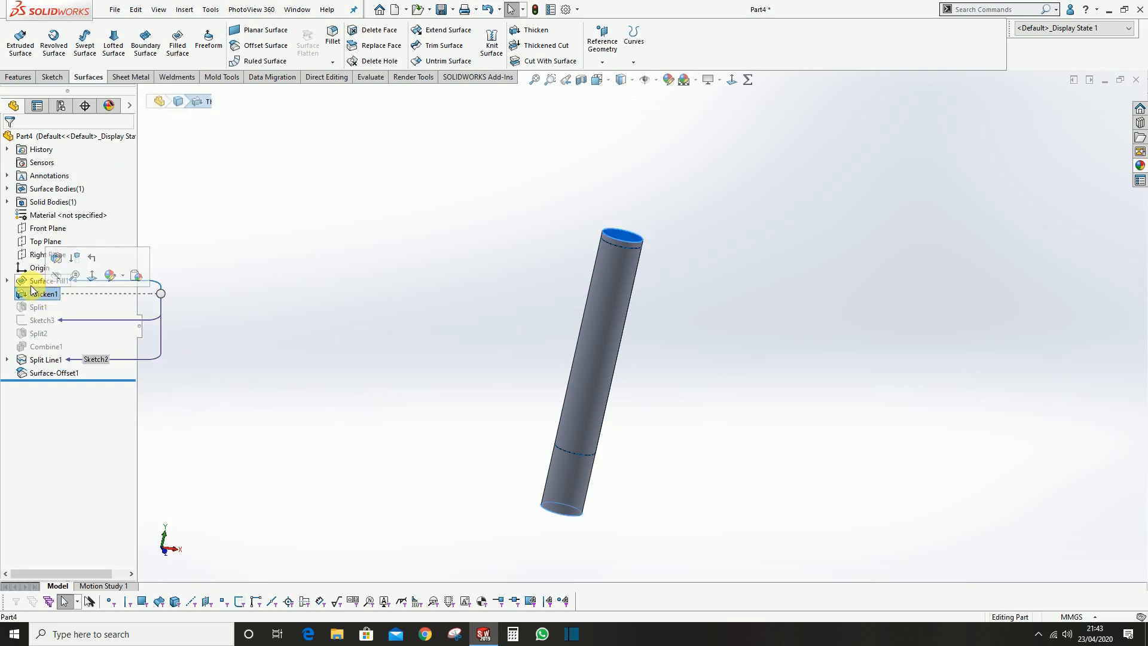
click(314, 213)
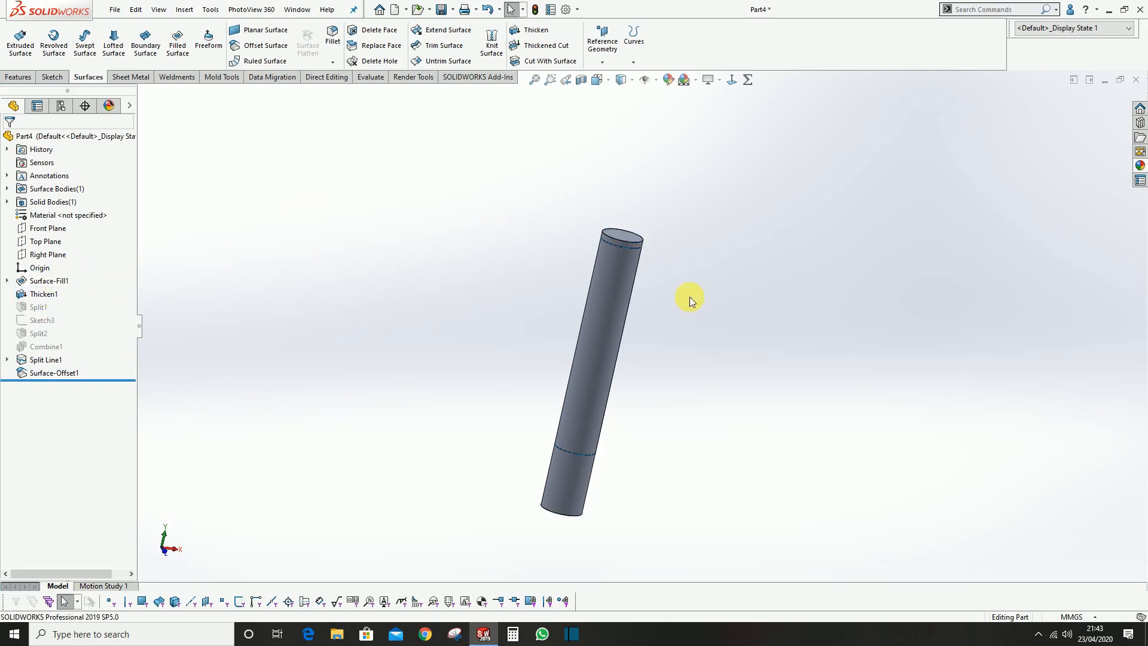
scroll(679, 359, down, 2)
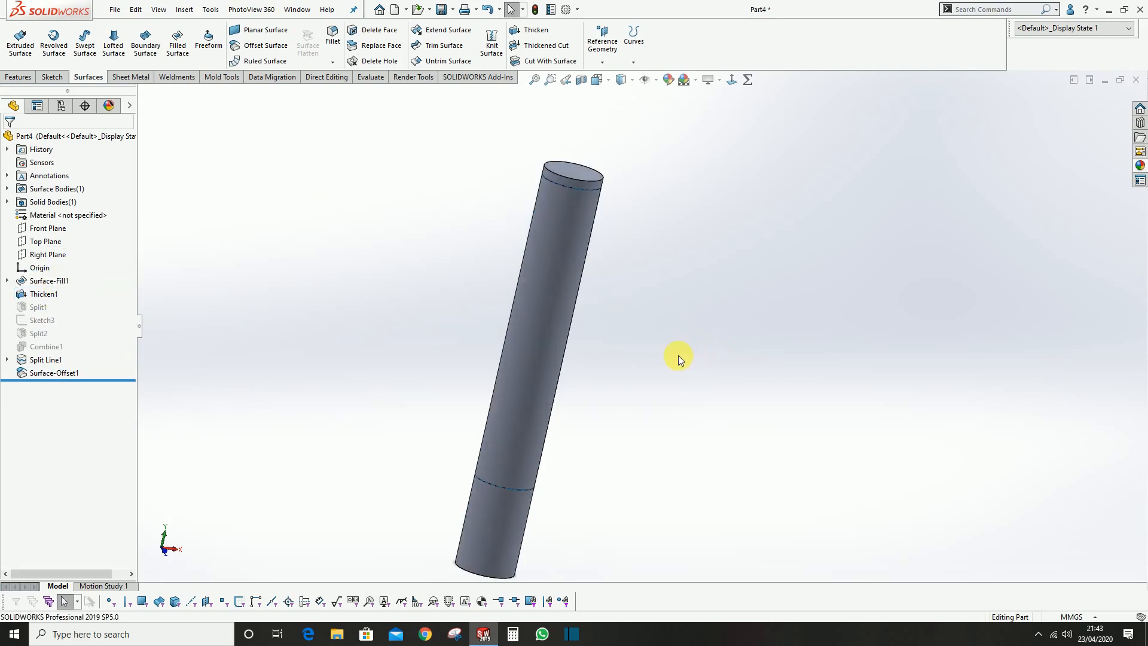
Thicken the offset surface of the middle section 0.5 mm inward as a separate body, with Merge result off
click(532, 31)
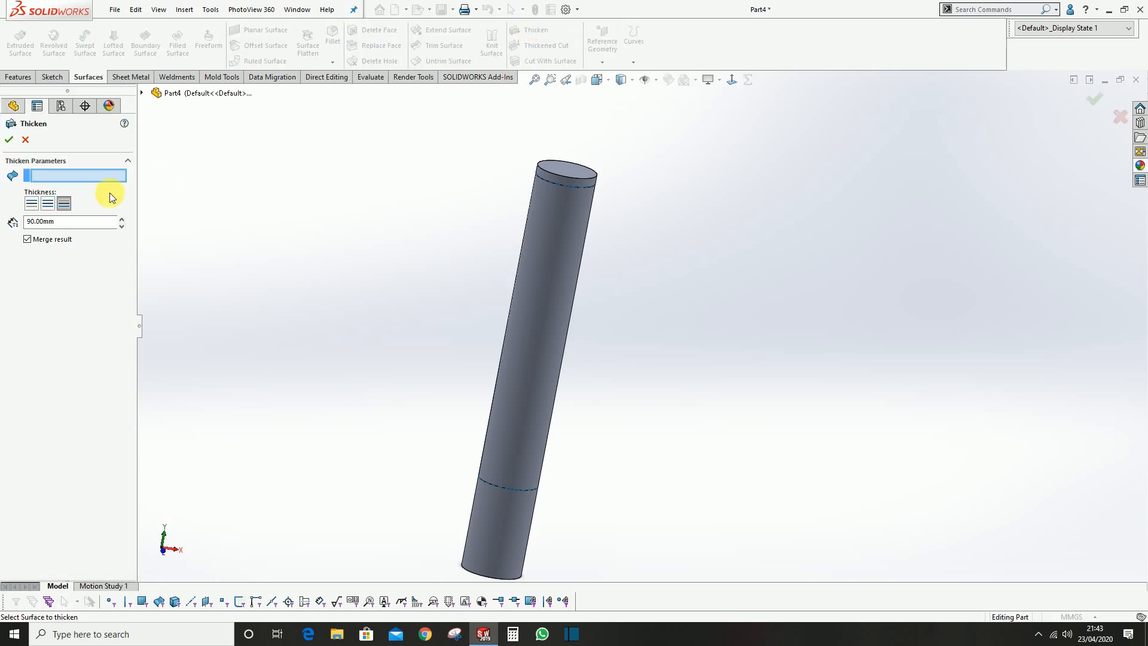
click(554, 245)
scroll(556, 261, up, 1)
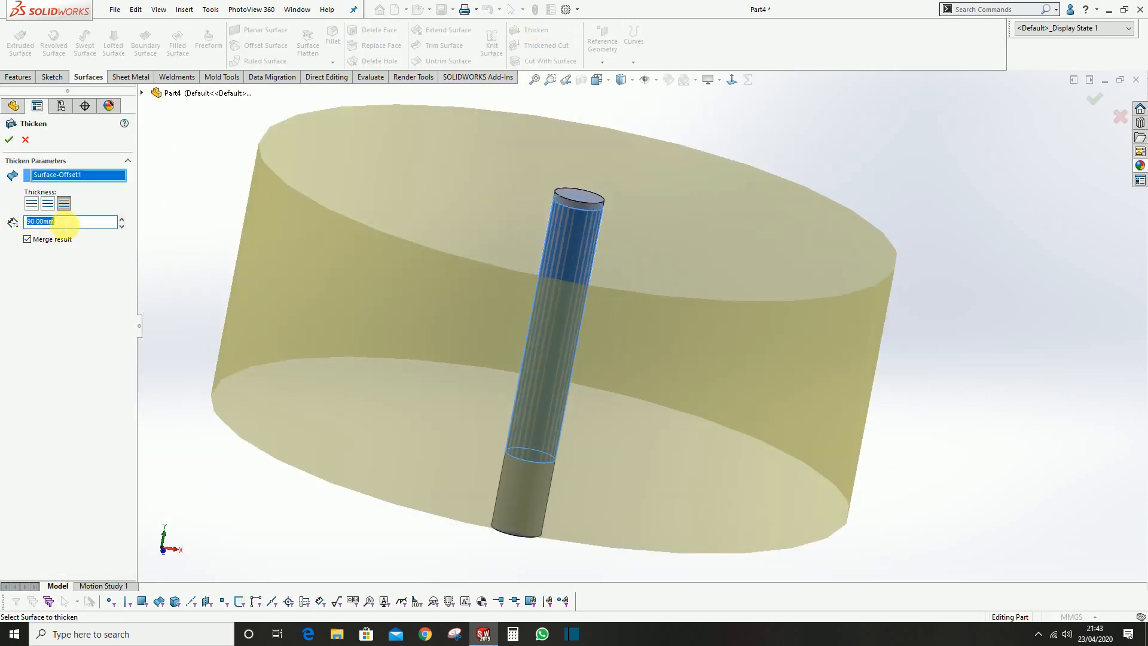
text(0.5)
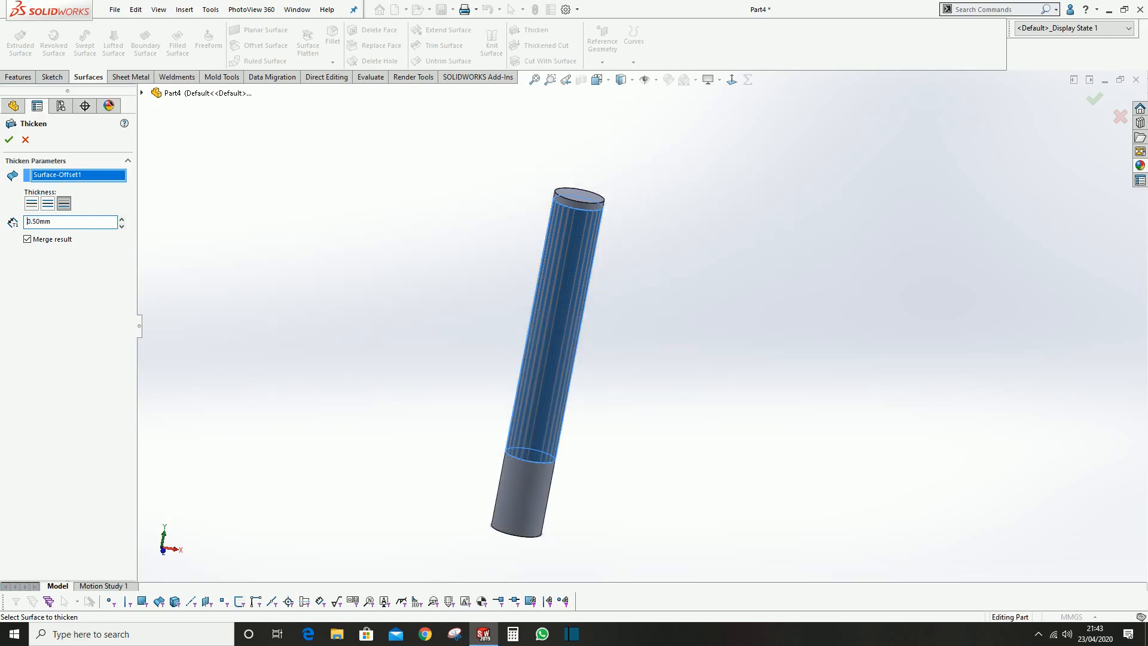
scroll(552, 242, down, 8)
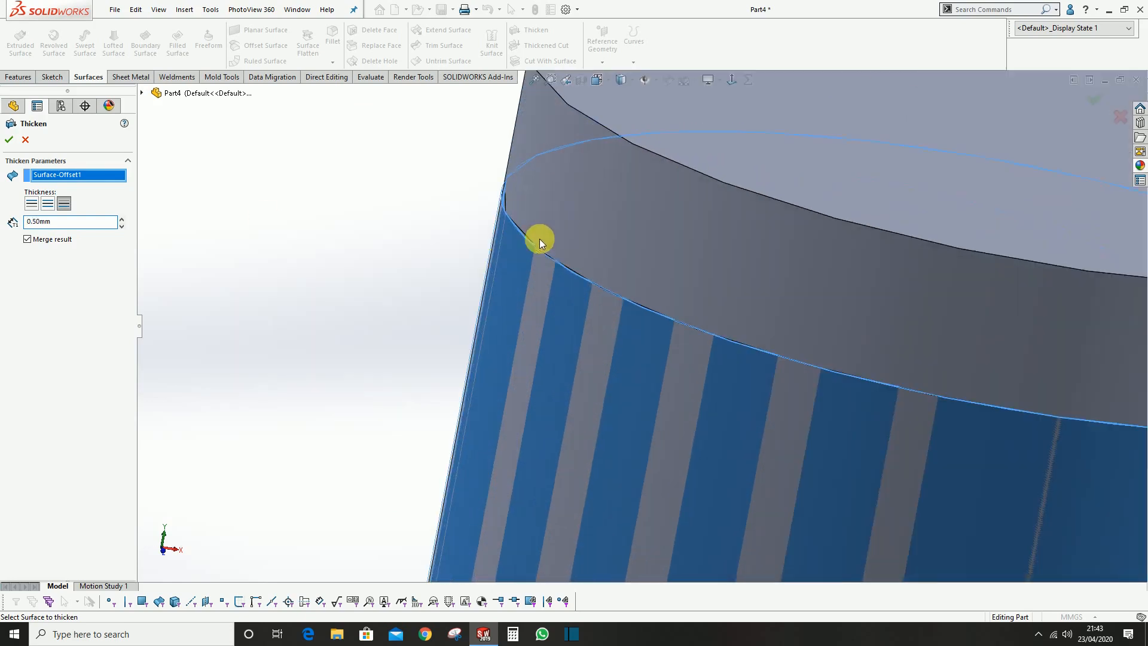
click(31, 204)
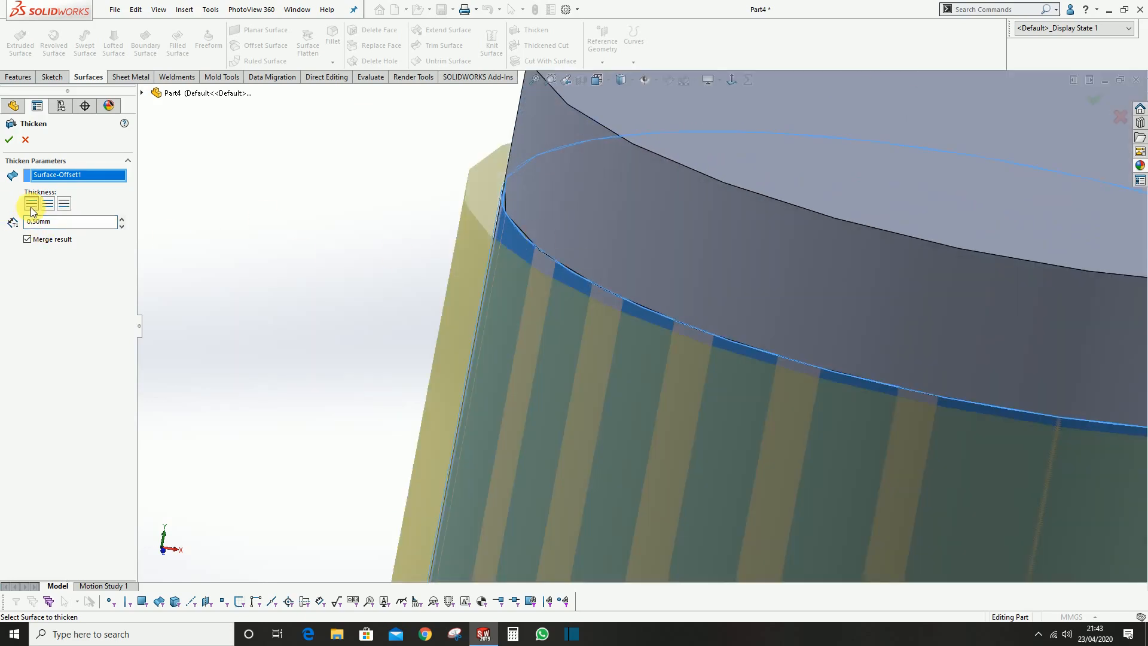
click(59, 204)
scroll(561, 226, up, 6)
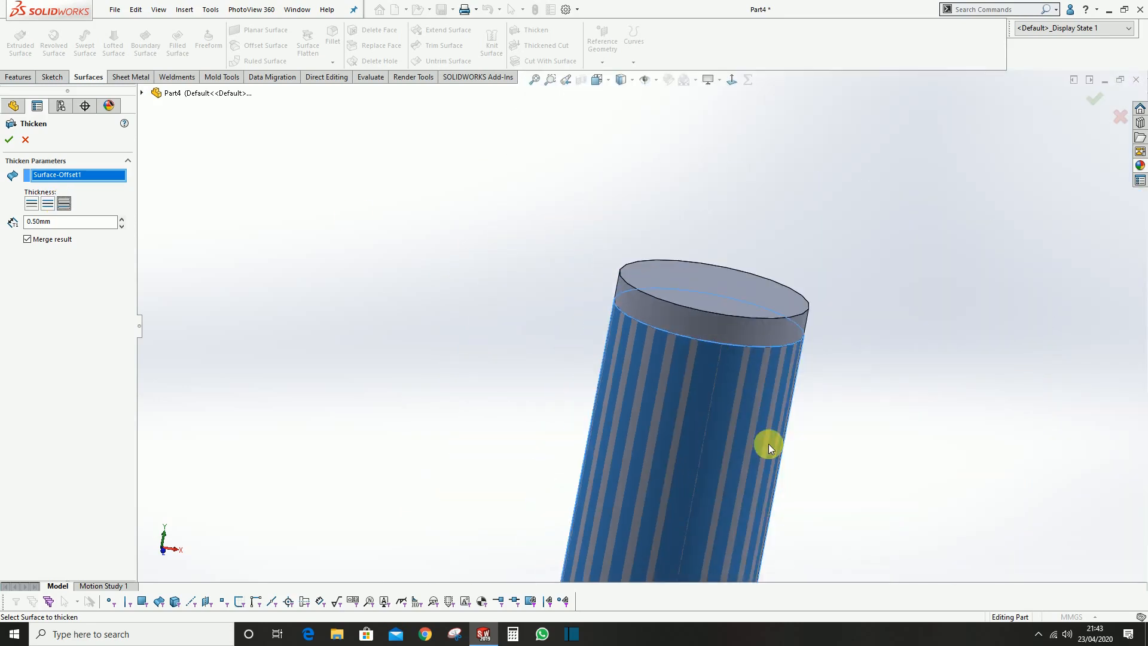
scroll(677, 309, down, 3)
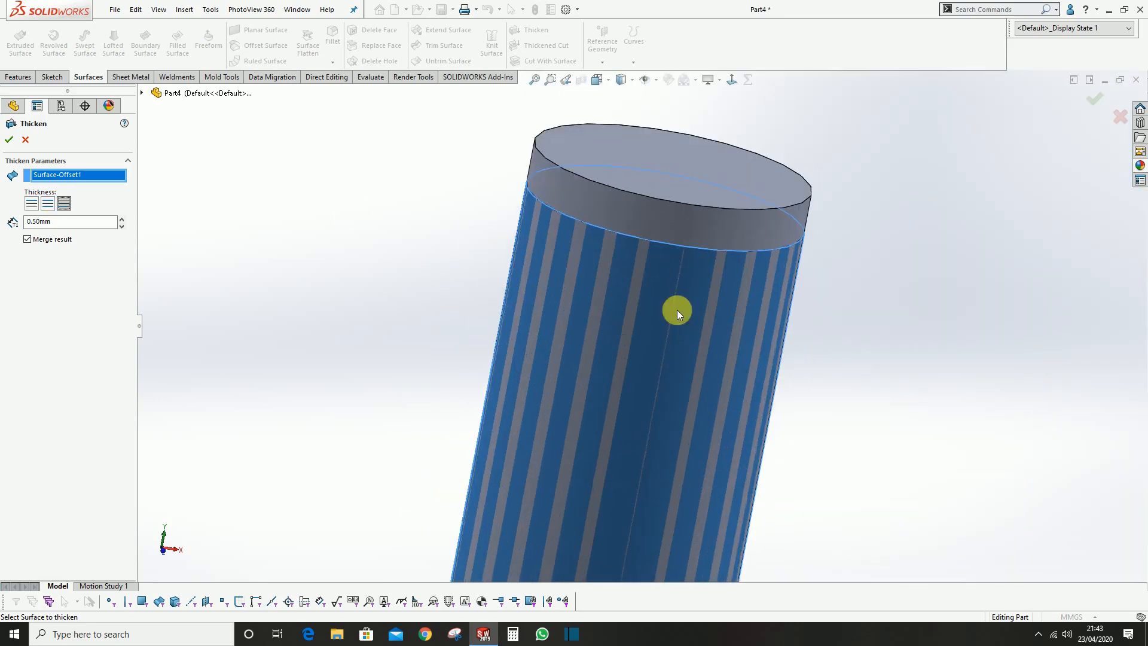
click(31, 206)
click(64, 205)
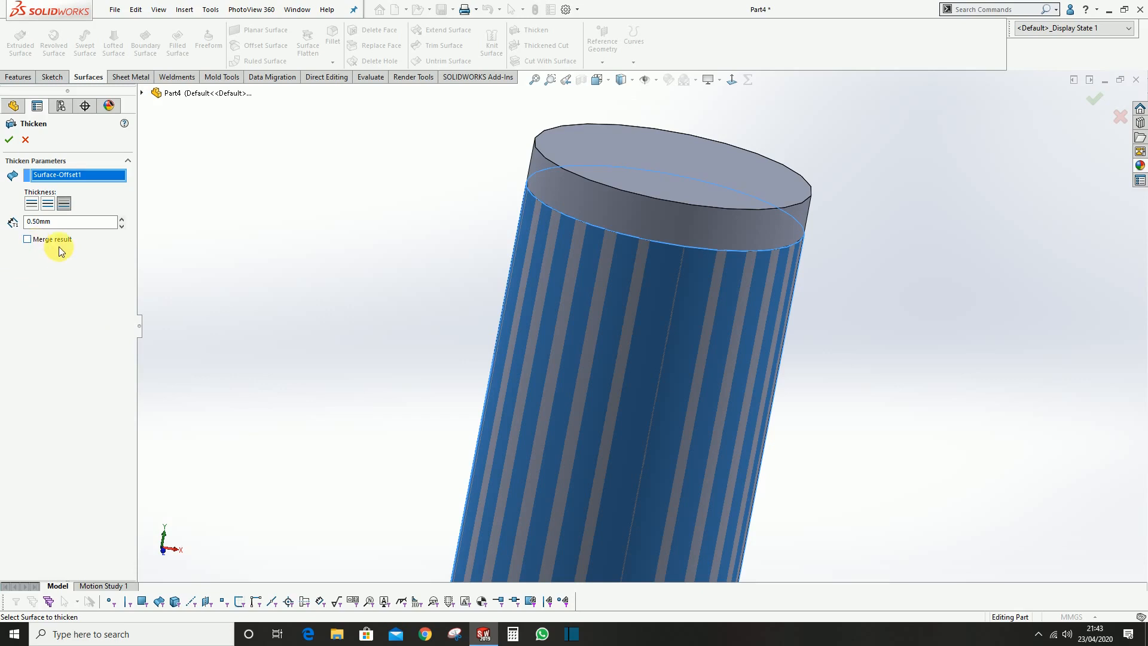
click(10, 141)
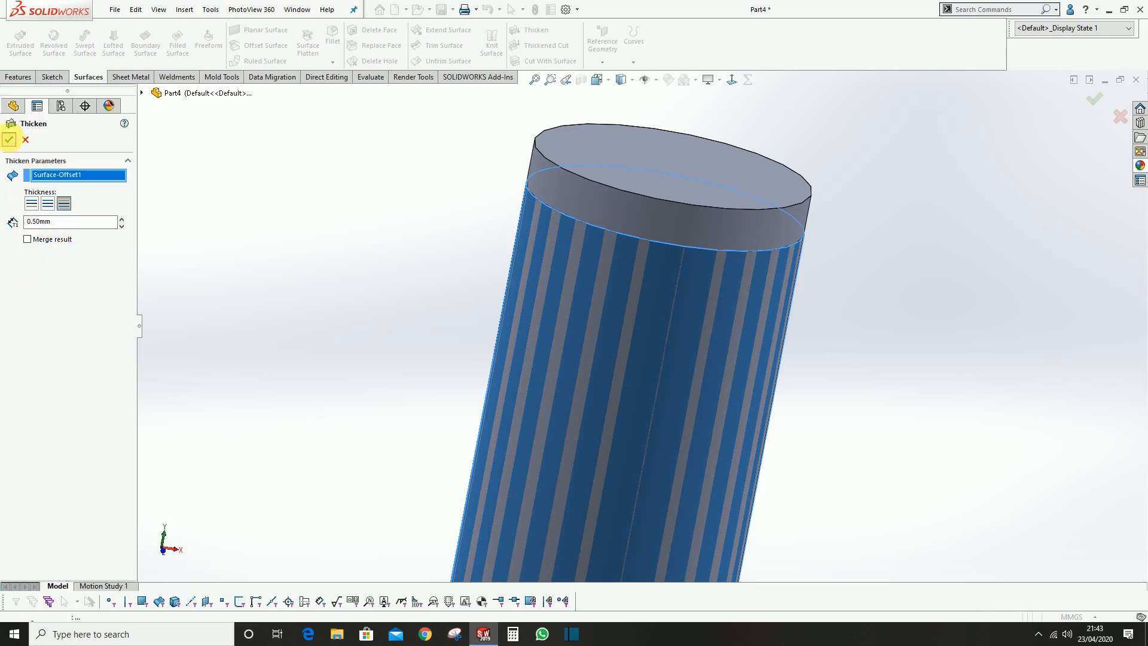
Examine the part's solid bodies by highlighting the cylinder body and the thickened sleeve body one after the other
click(5, 189)
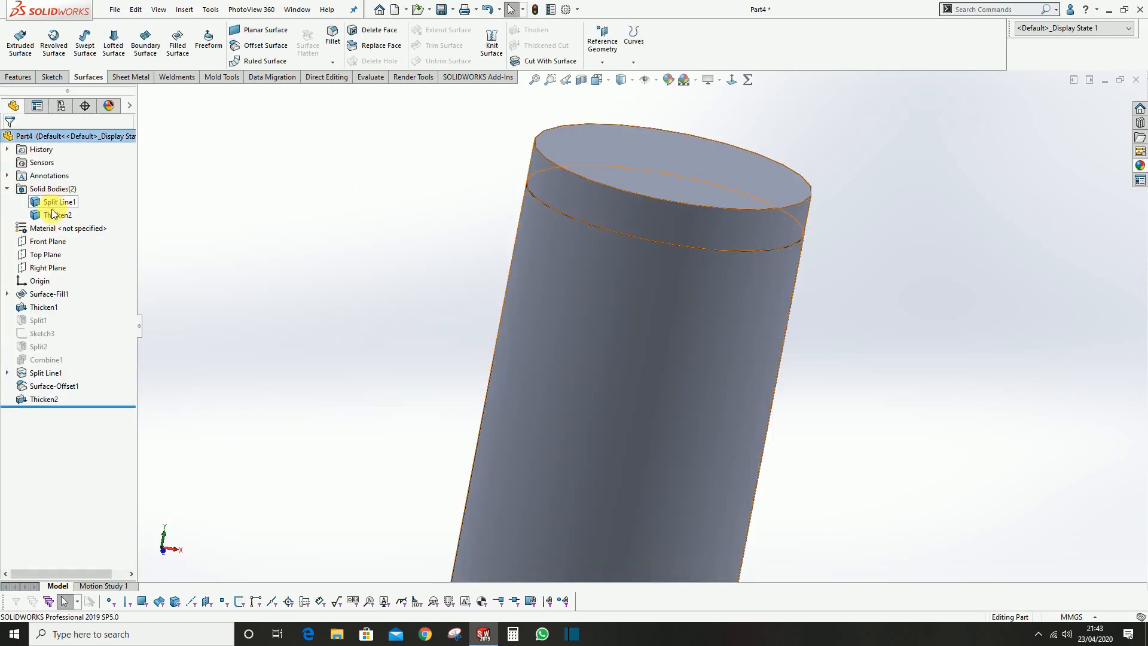
click(51, 215)
click(37, 202)
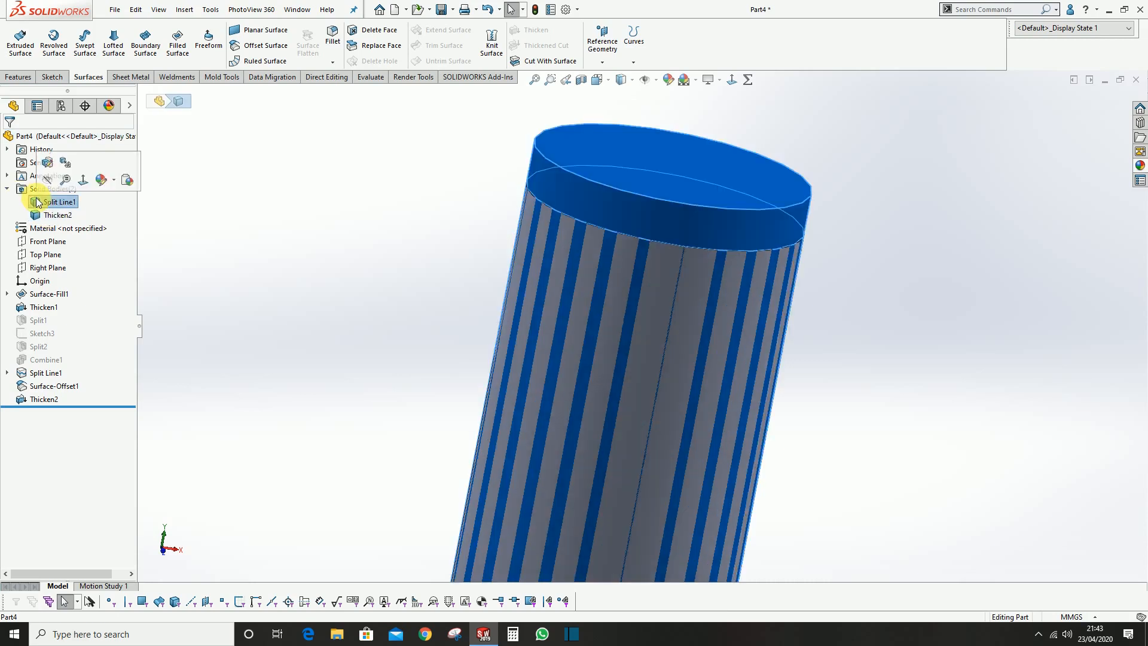
click(67, 216)
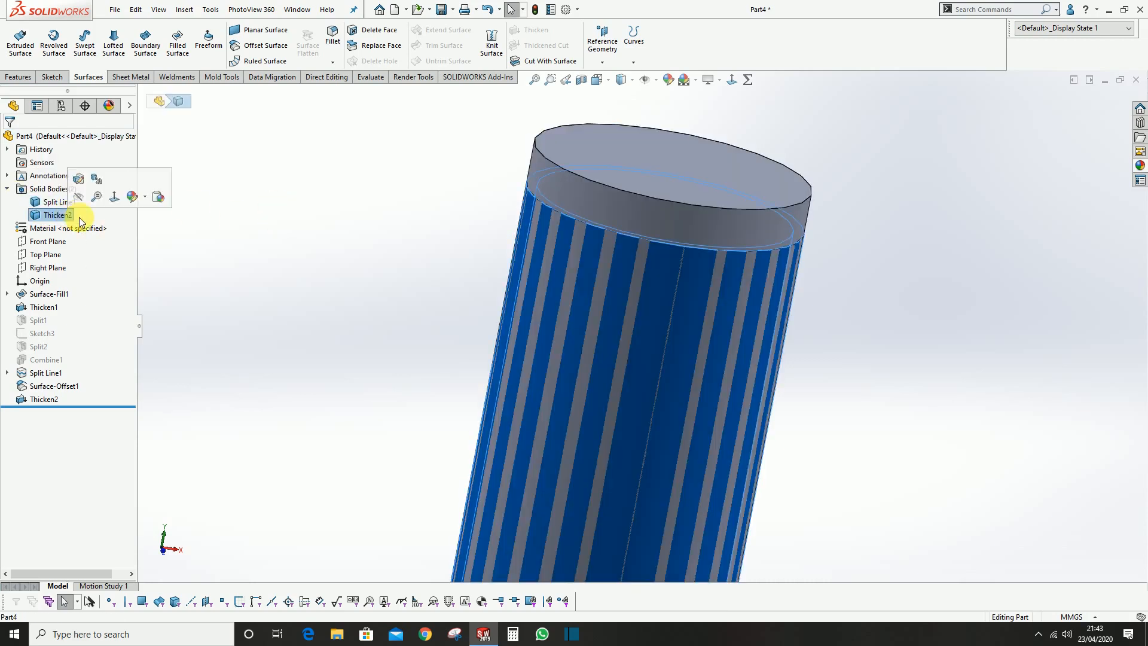
click(436, 200)
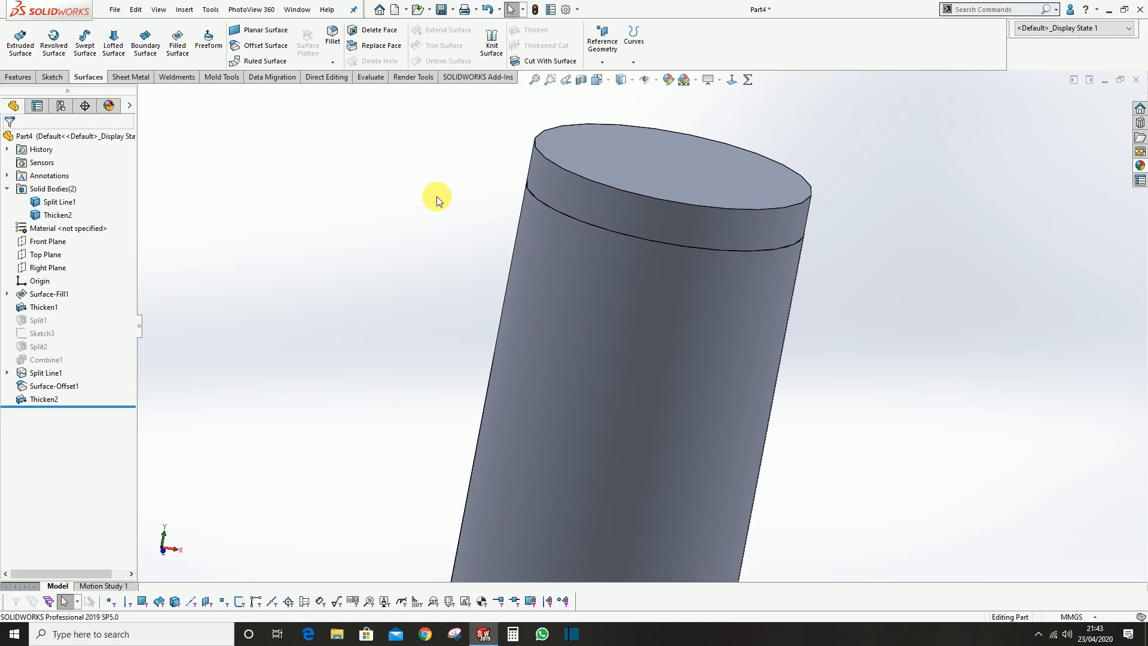
scroll(449, 229, up, 2)
scroll(711, 333, up, 4)
scroll(710, 357, down, 4)
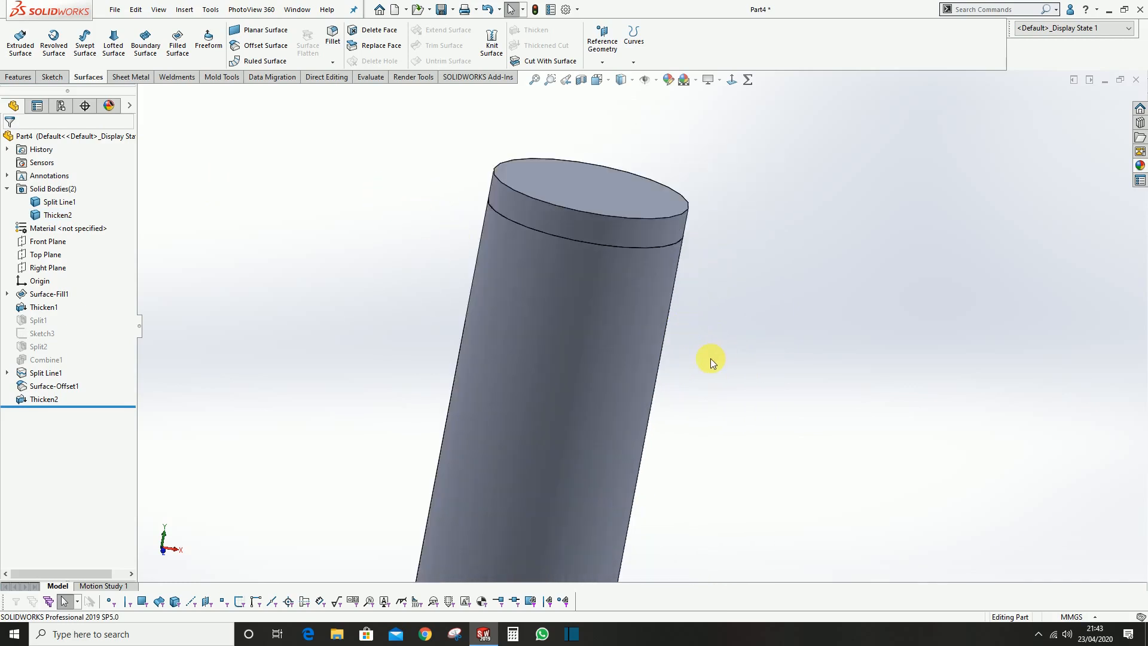
middle_drag(654, 351, 628, 310)
scroll(491, 248, up, 1)
scroll(463, 225, down, 1)
scroll(426, 55, up, 2)
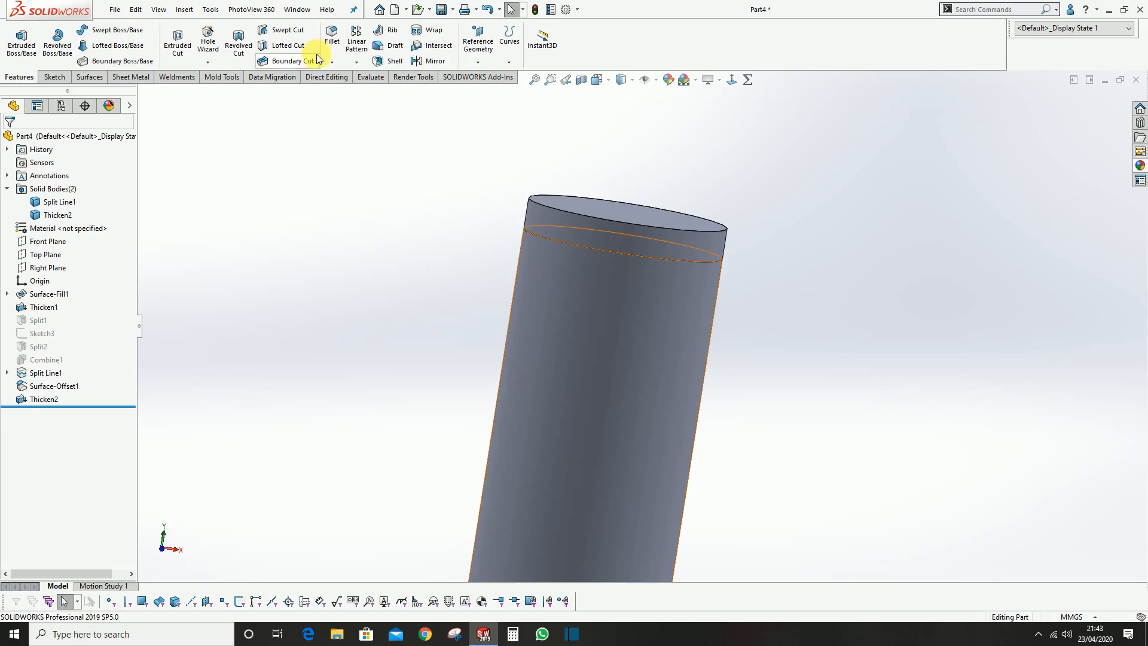
scroll(299, 47, down, 4)
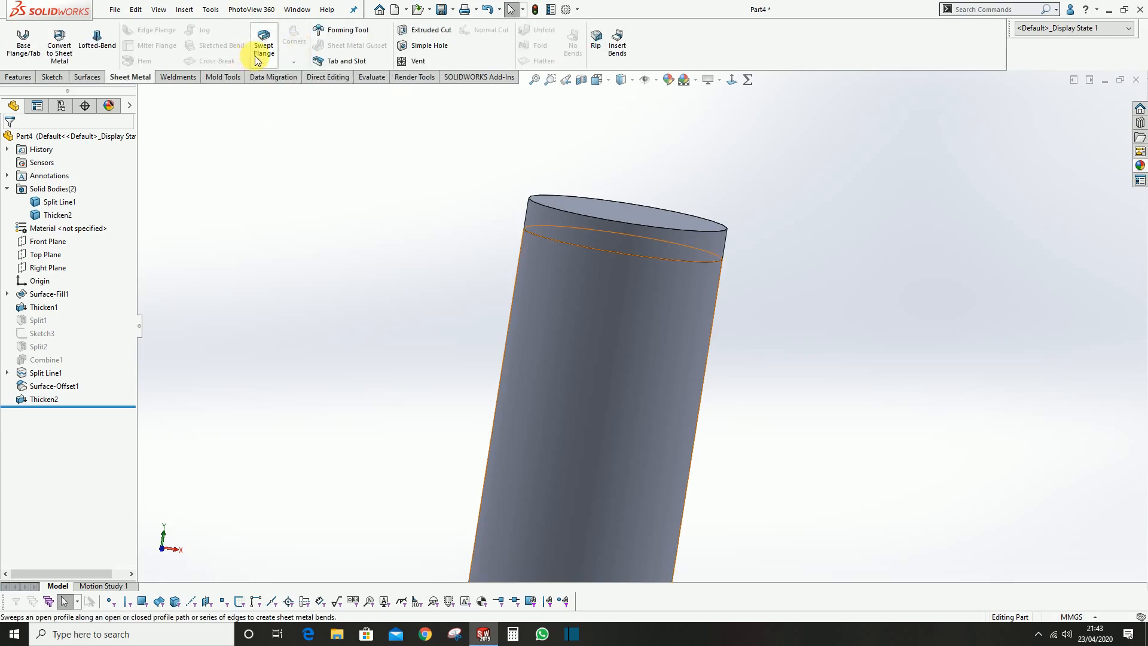
scroll(666, 307, up, 2)
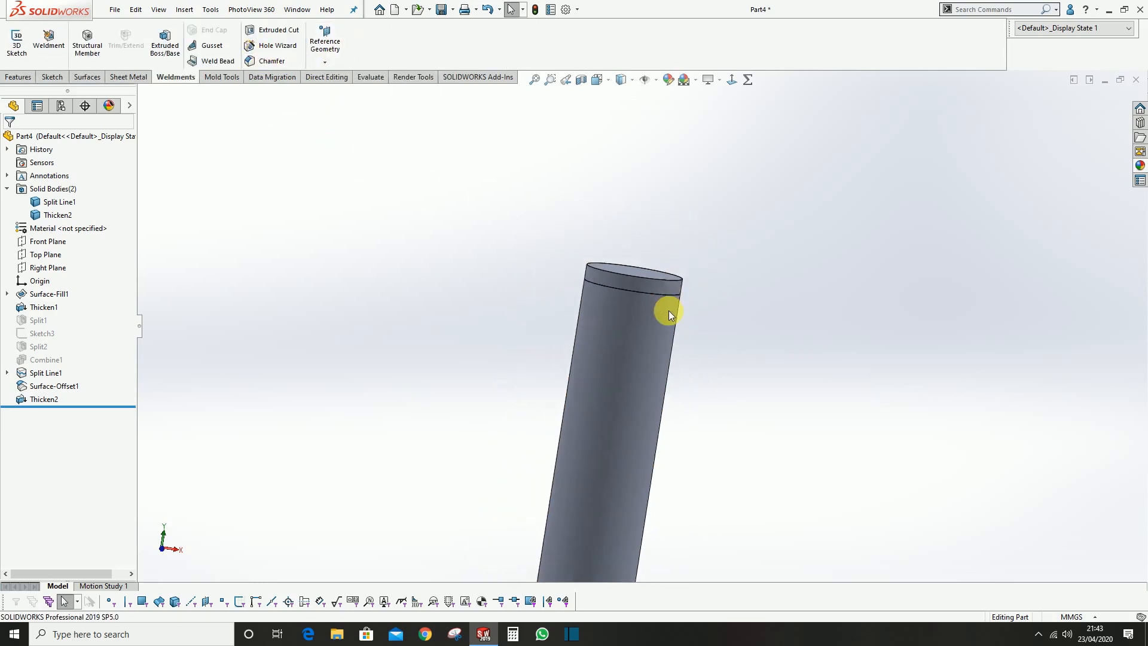
middle_drag(647, 320, 624, 336)
click(438, 253)
scroll(640, 323, up, 7)
scroll(648, 432, down, 2)
middle_drag(648, 433, 625, 431)
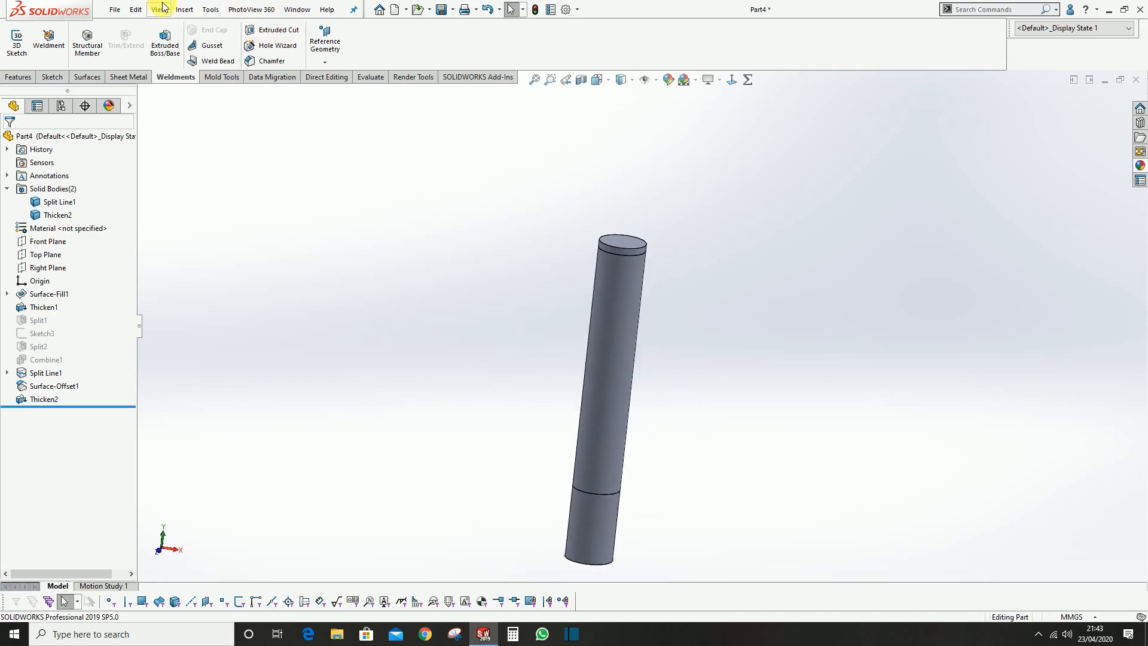
Start an Intersect feature and select the full cylinder body and the thickened sleeve body for it
click(184, 10)
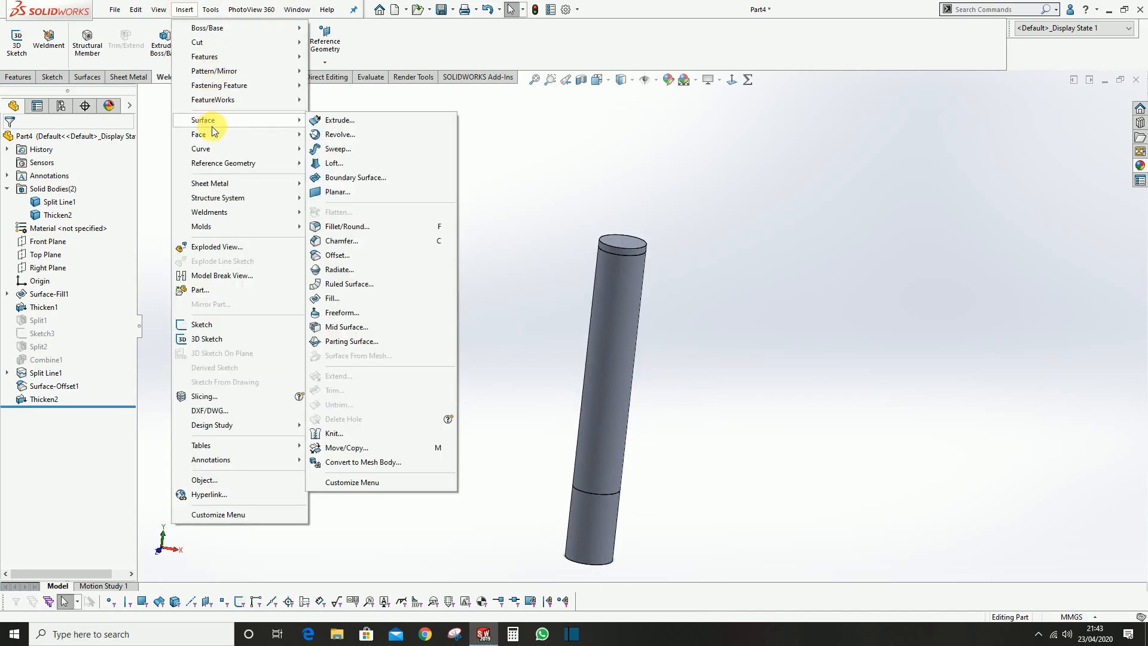
mouse_move(219, 58)
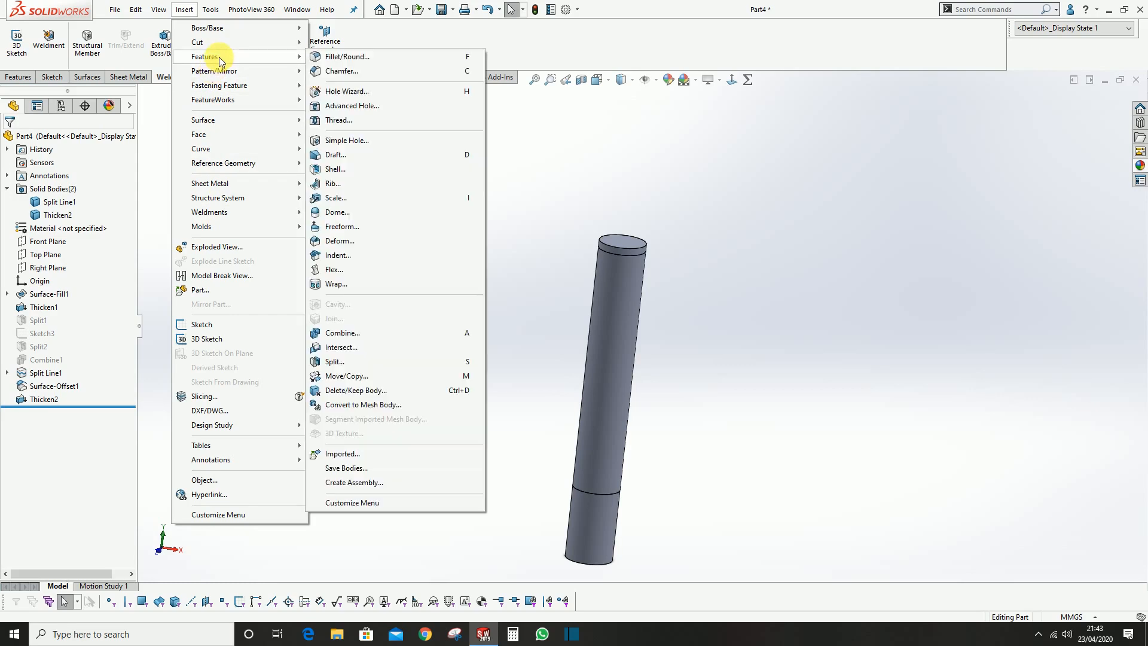
click(366, 350)
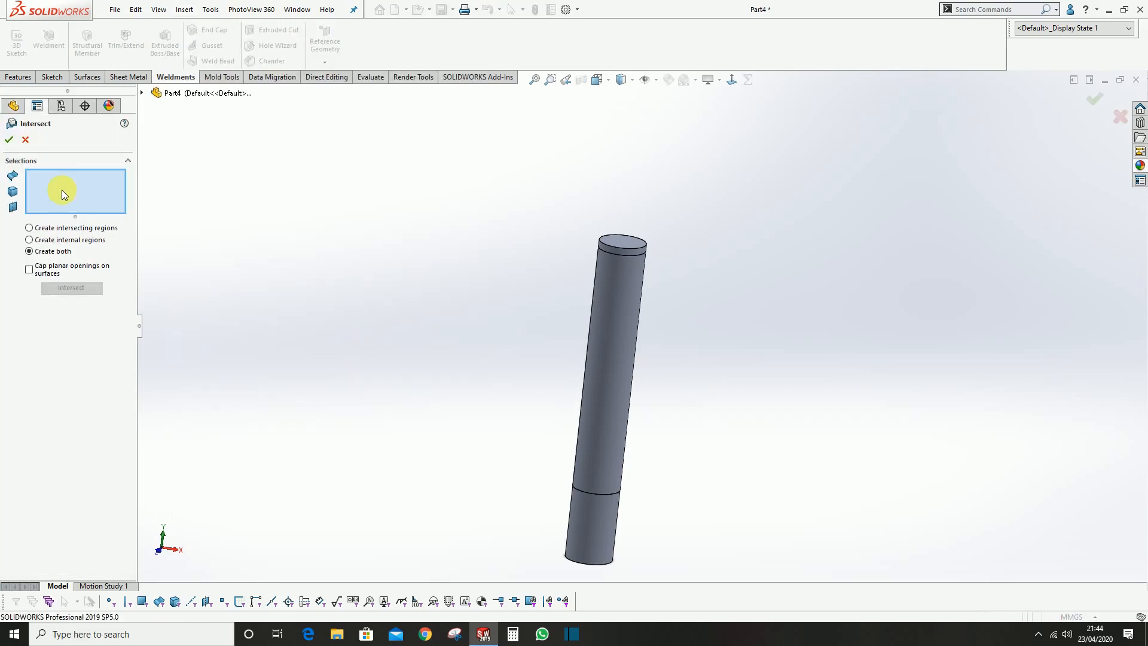
scroll(614, 286, down, 4)
click(578, 220)
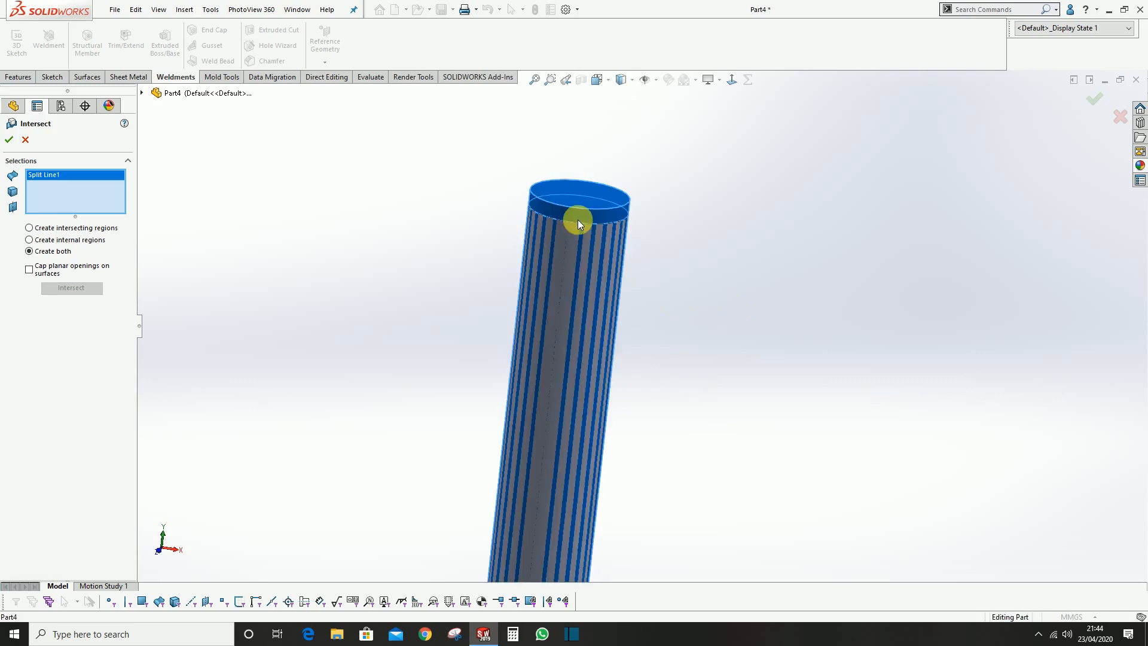
click(559, 249)
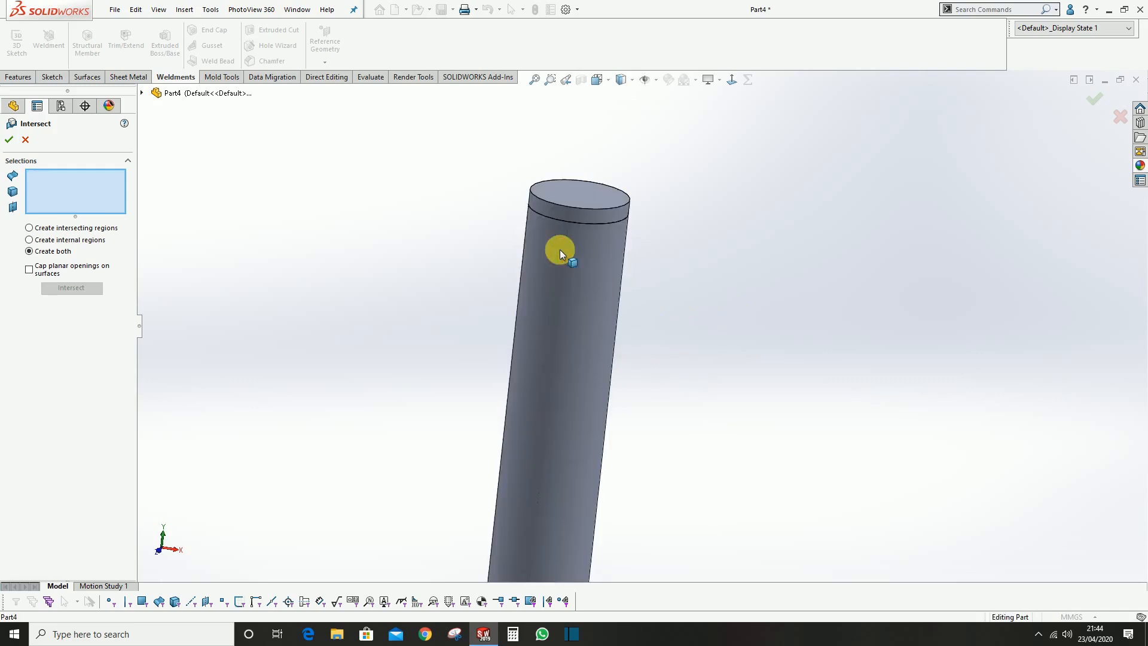
click(582, 195)
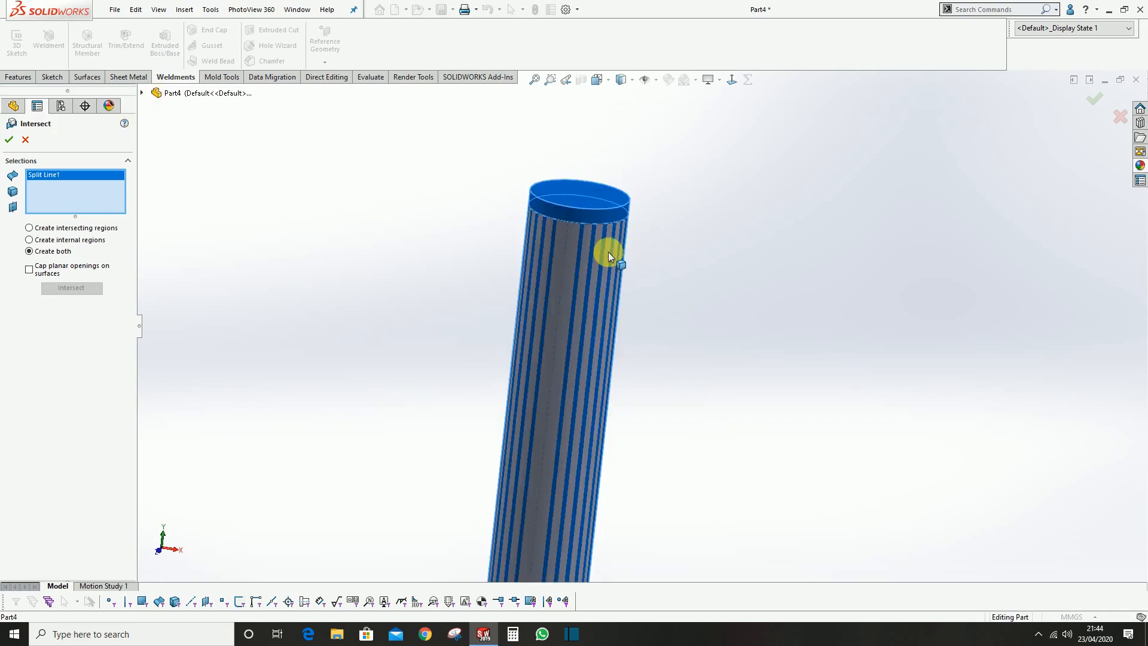
scroll(608, 253, up, 2)
click(142, 93)
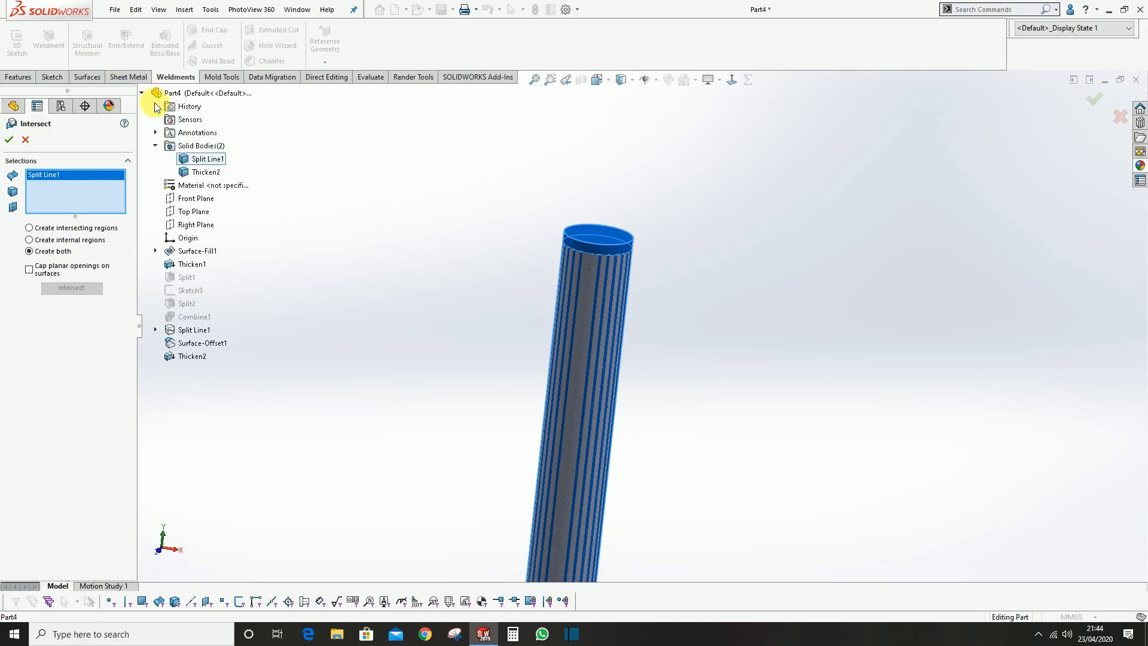
click(206, 172)
Compute the intersection with Create both and keep all regions as separate bodies, with Merge result and Consume surfaces off
scroll(664, 469, up, 4)
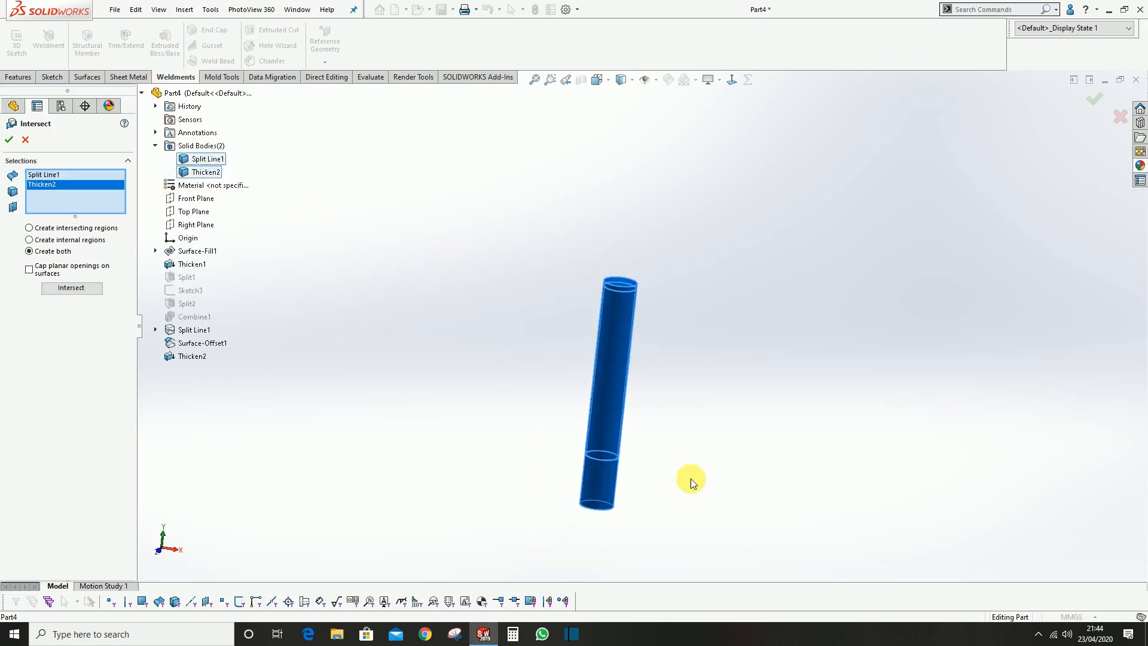
scroll(665, 469, down, 2)
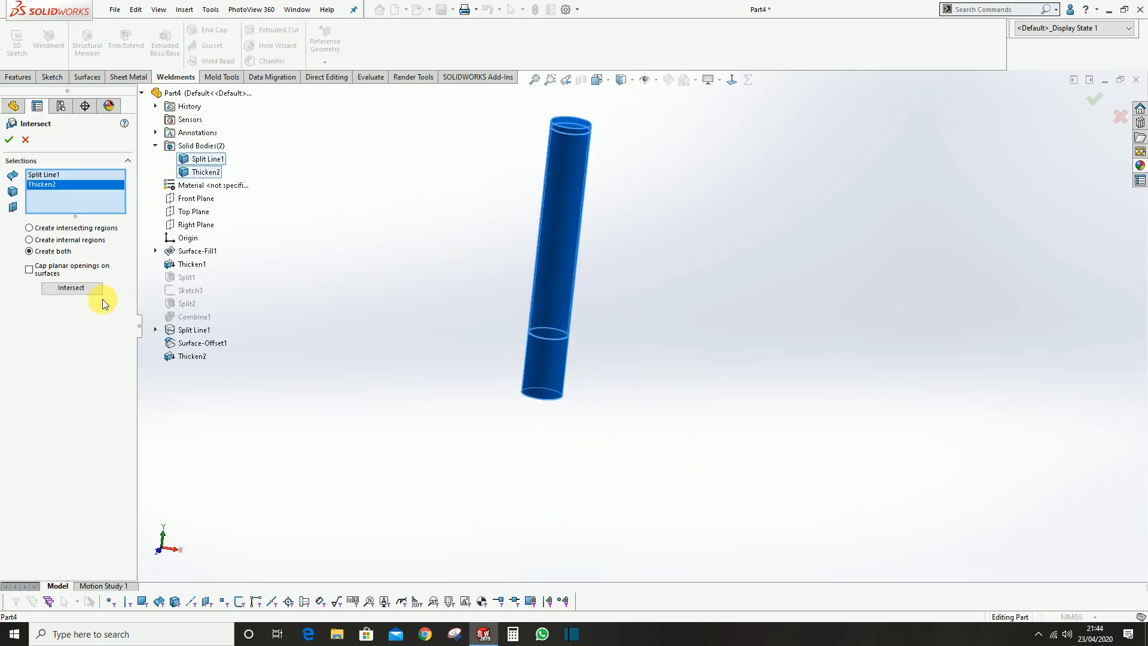
click(72, 287)
scroll(592, 257, down, 2)
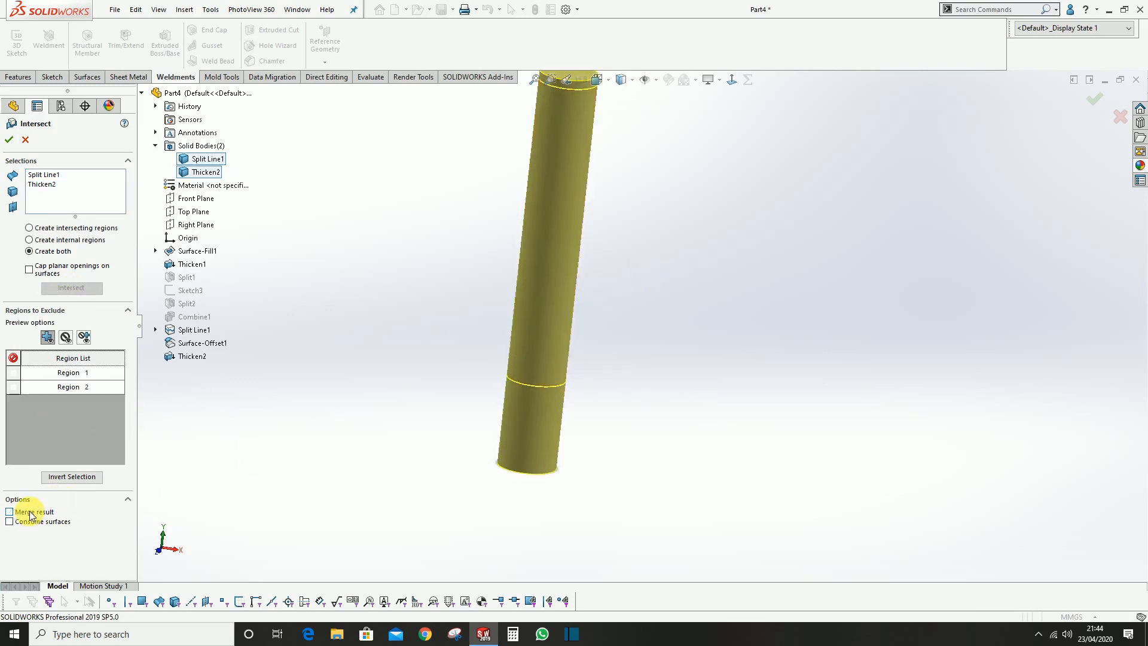
click(9, 141)
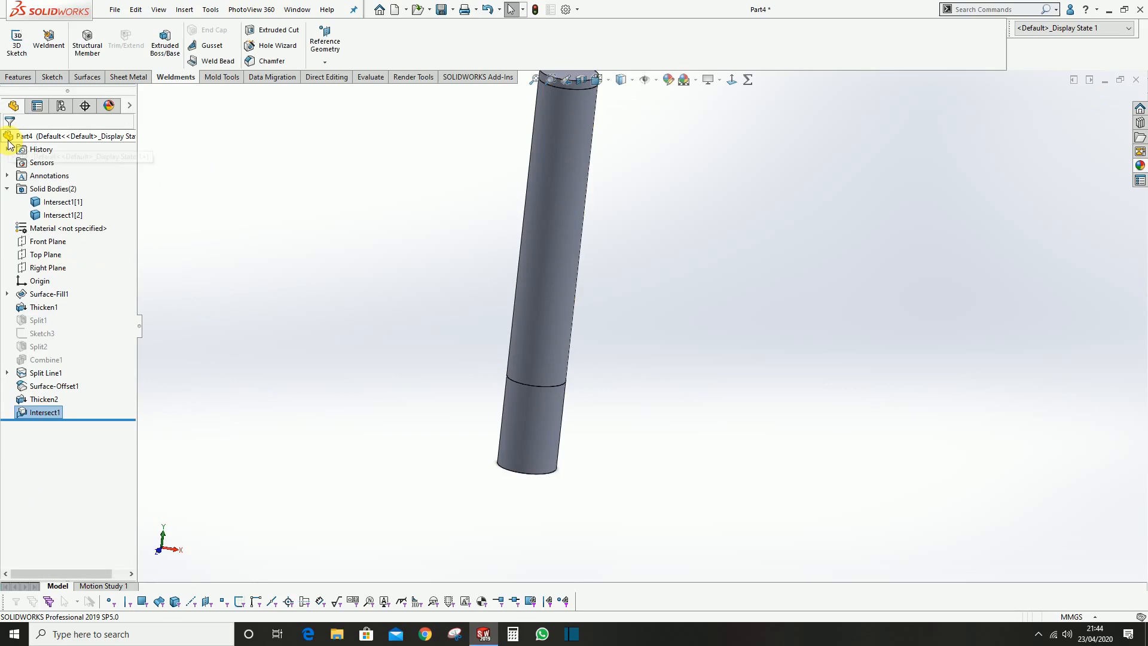
Hide the middle sleeve body to inspect the handle core beneath it, and show the sleeve again
scroll(573, 293, up, 2)
scroll(594, 259, down, 4)
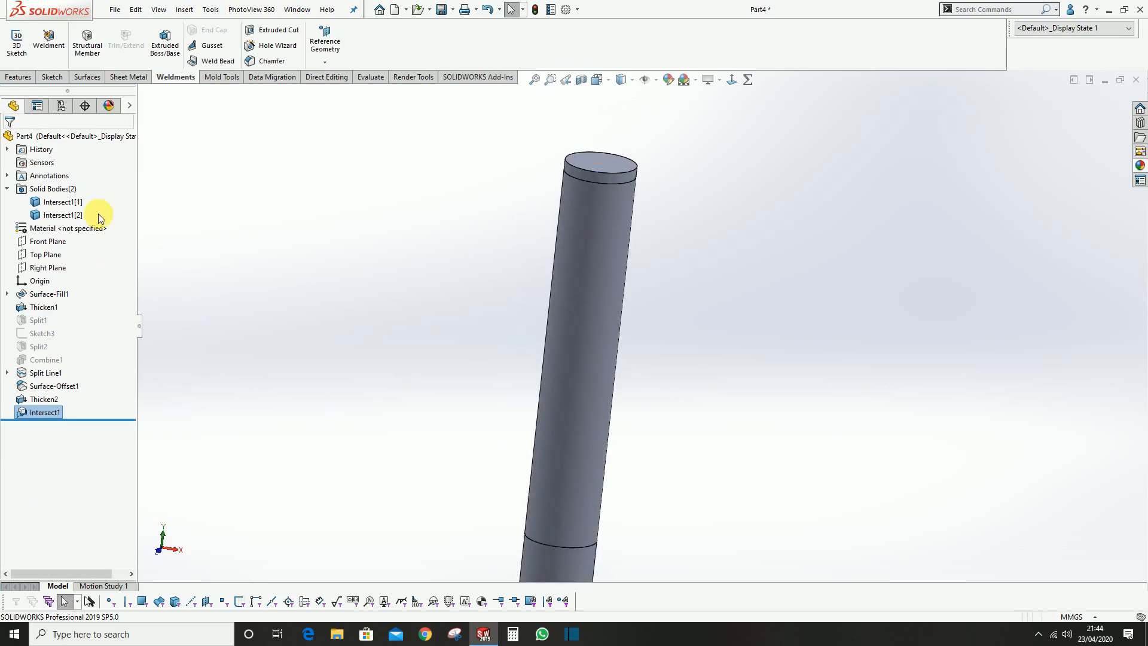
click(610, 224)
click(666, 192)
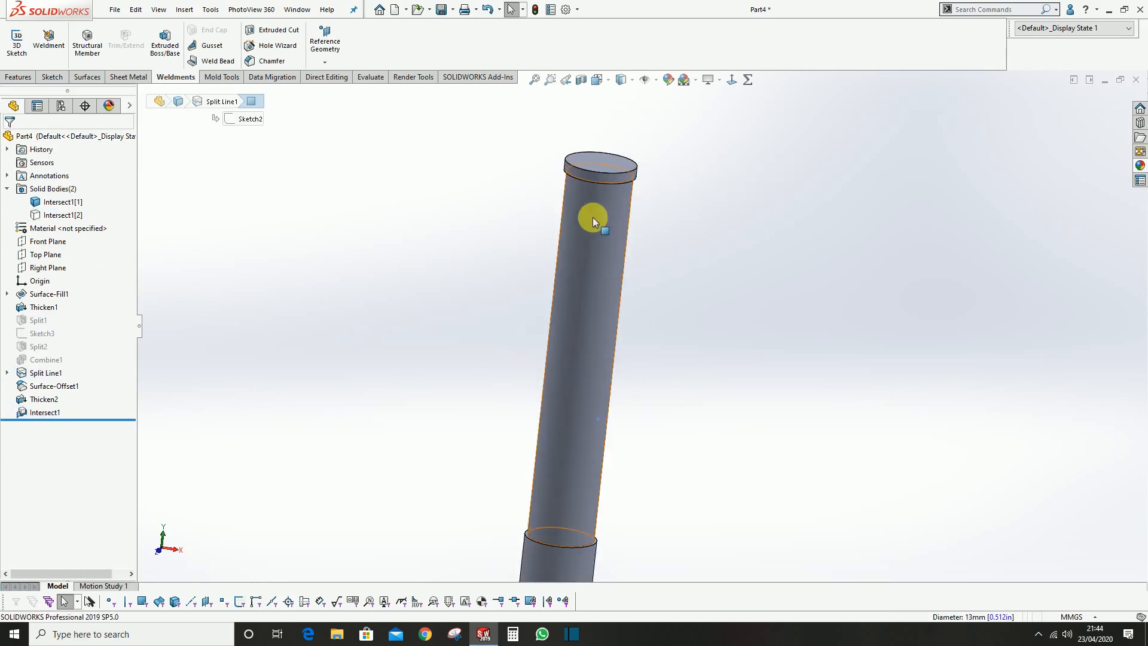
click(75, 211)
click(84, 194)
scroll(568, 211, down, 2)
middle_drag(576, 213, 577, 242)
click(479, 210)
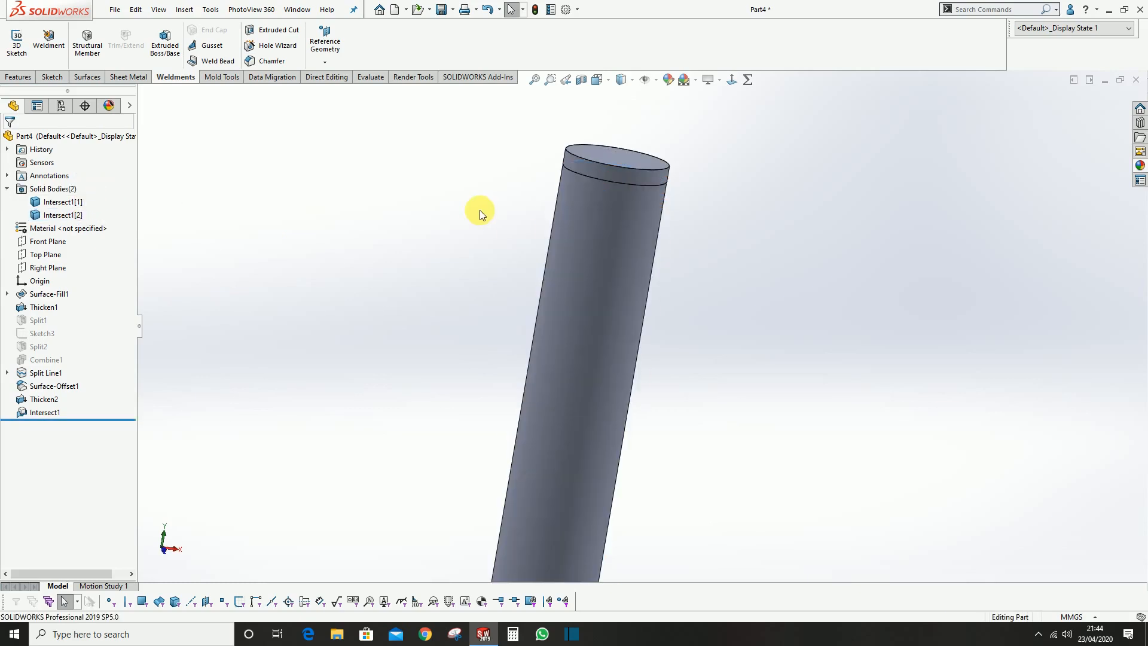
Save the part in the EGG BEATOR folder under the file name "egg beator TUTORIAL"
middle_drag(765, 275, 744, 352)
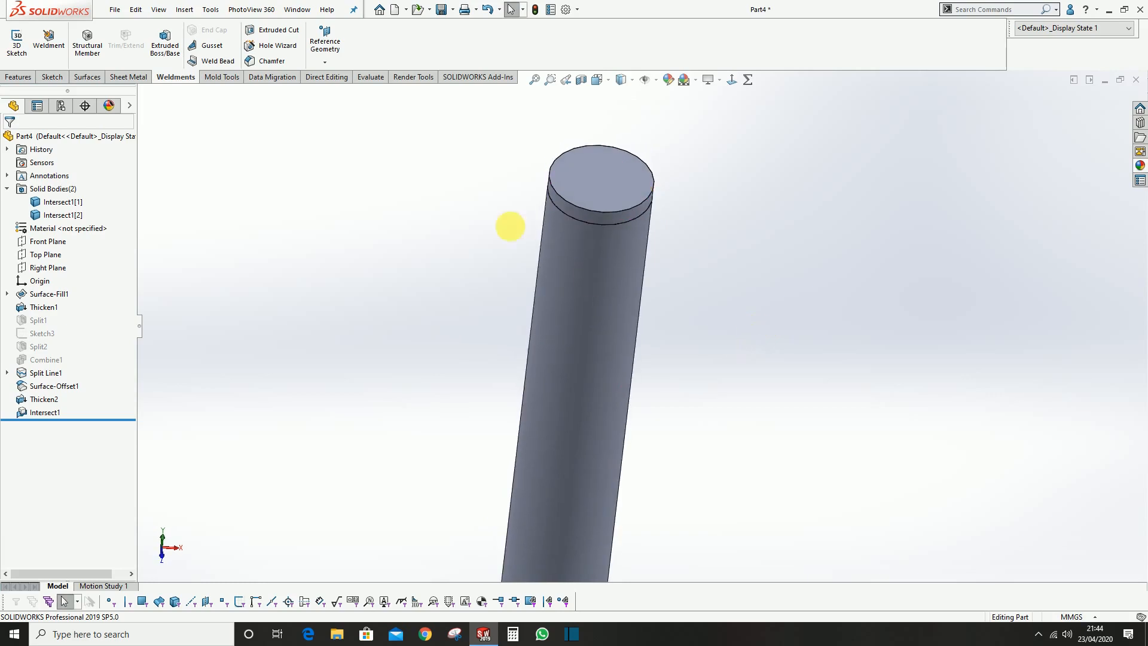
click(441, 10)
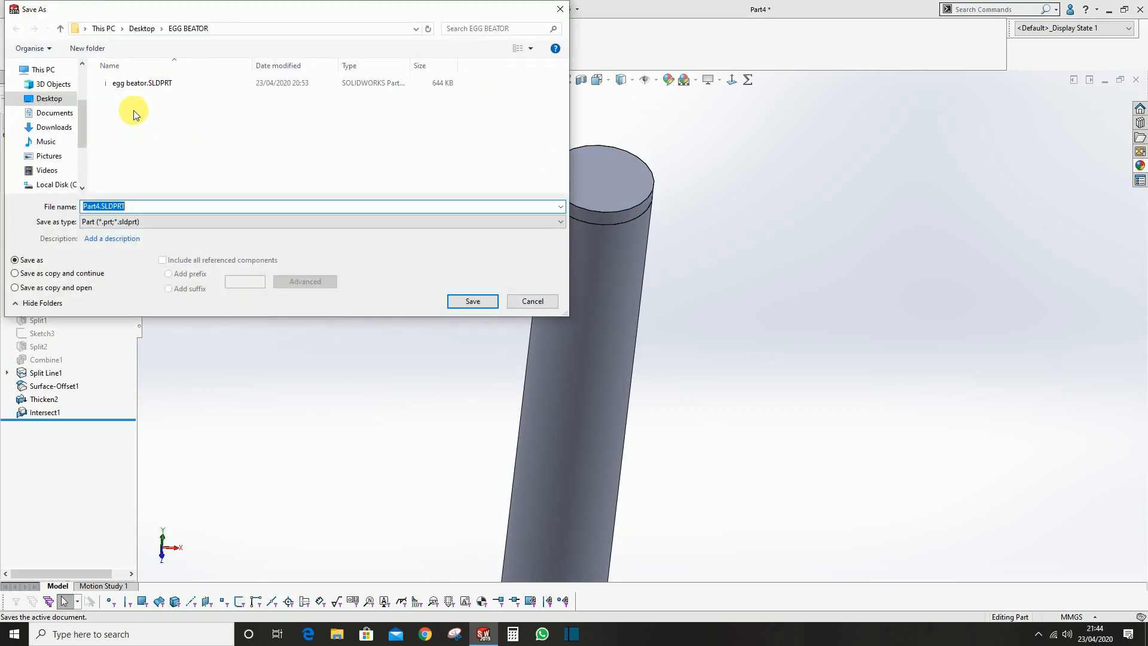
click(144, 83)
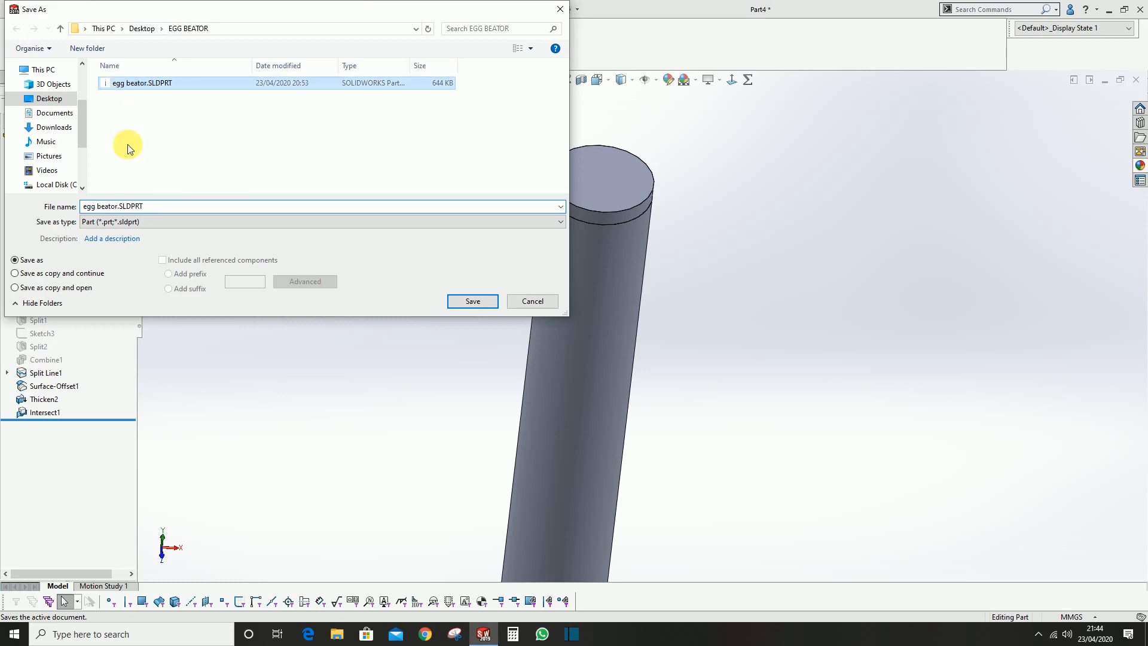
click(119, 206)
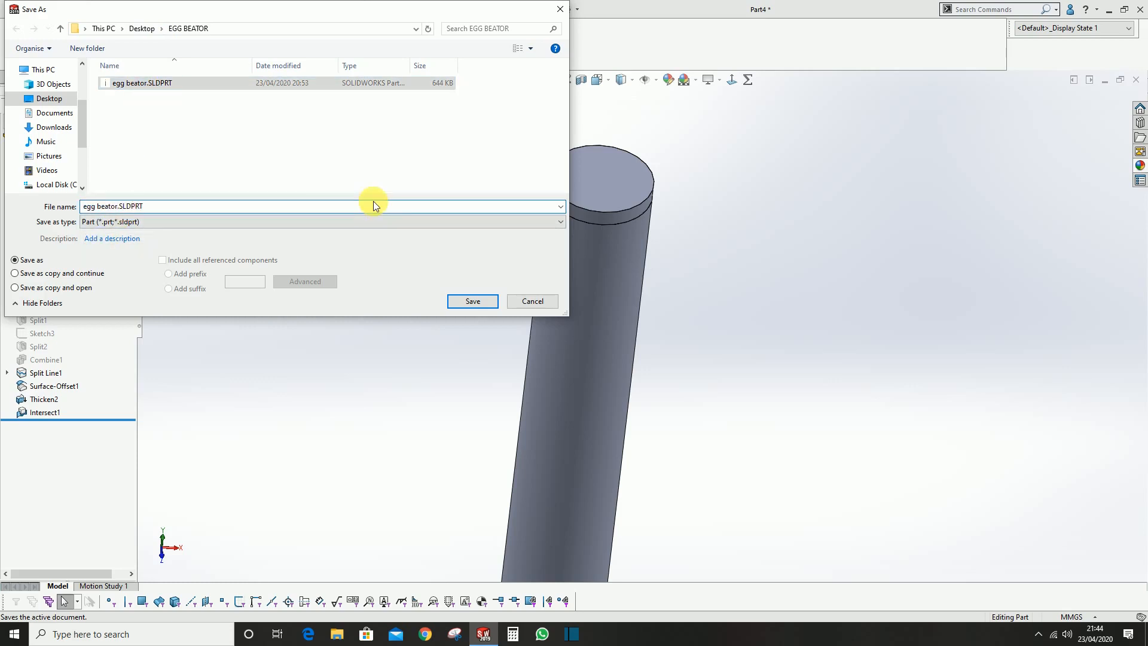
text(1)
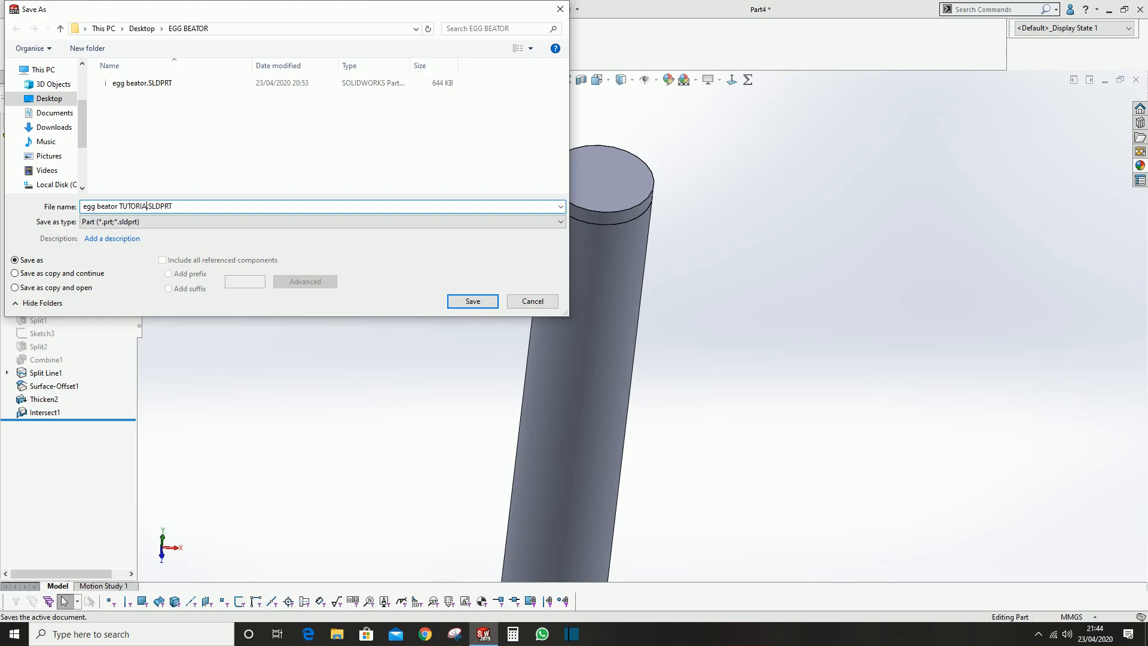
key(Return)
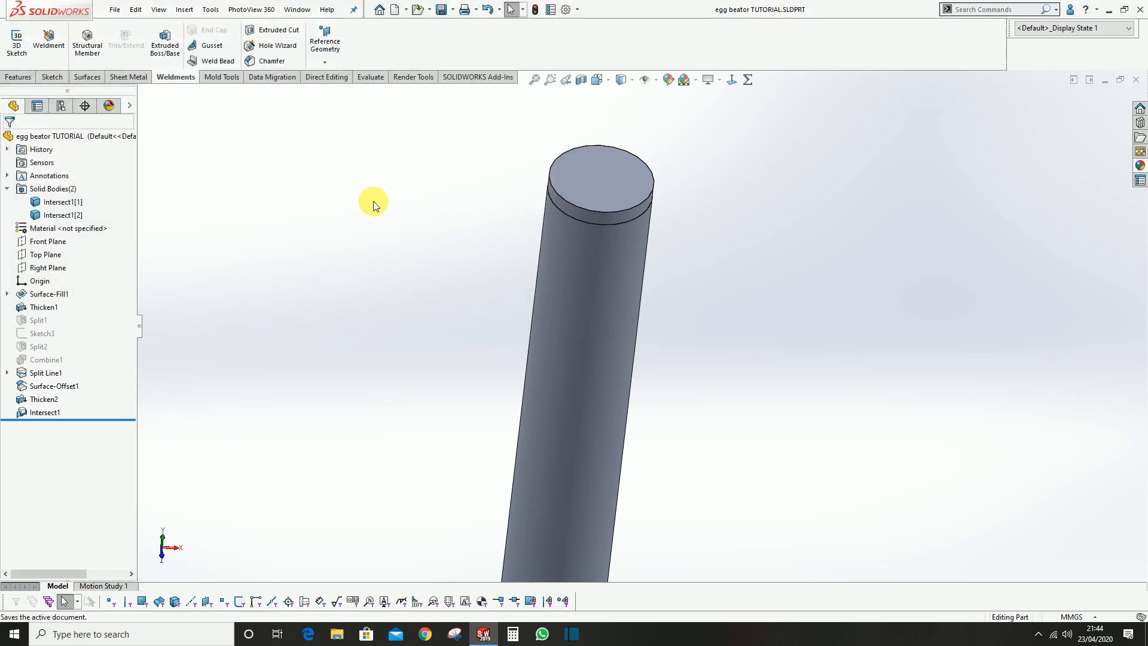
Sketch on the Front Plane a short horizontal line inward from the lower handle's left edge, continued about 17 mm vertically down to the bottom edge
scroll(641, 239, up, 5)
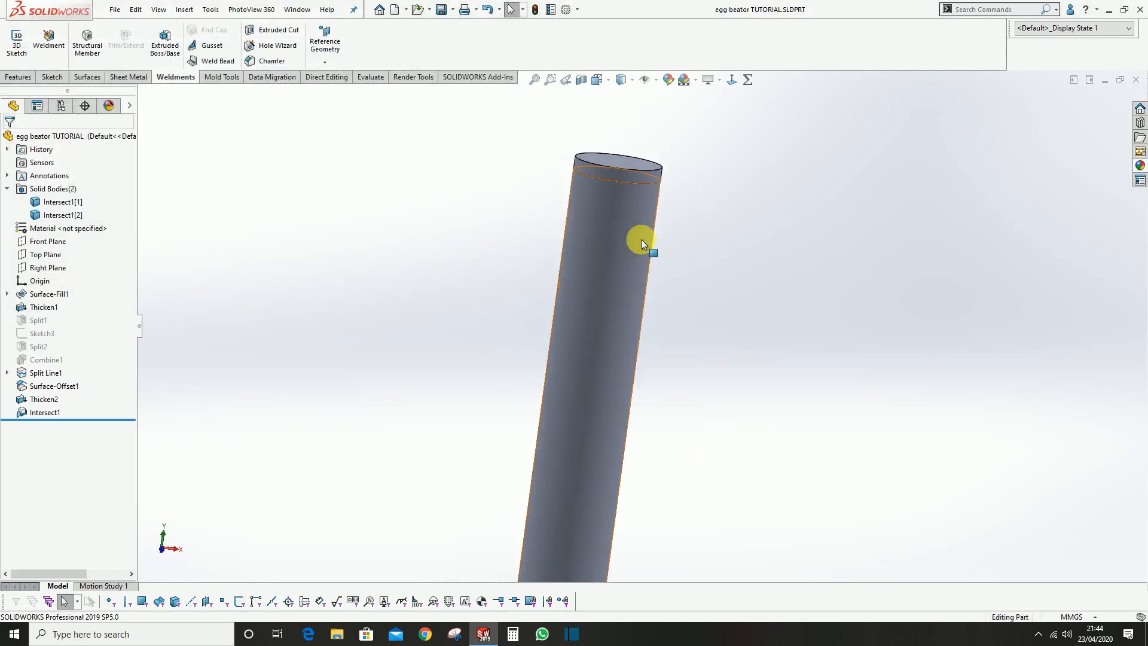
middle_drag(604, 405, 623, 320)
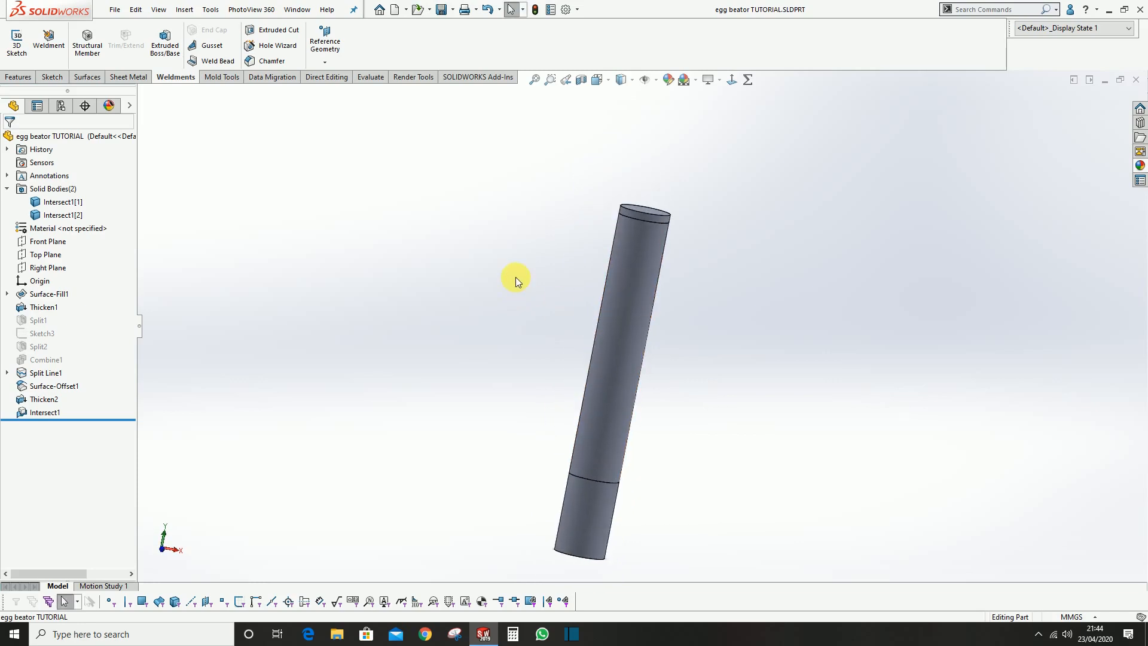
scroll(608, 422, up, 3)
scroll(636, 434, down, 5)
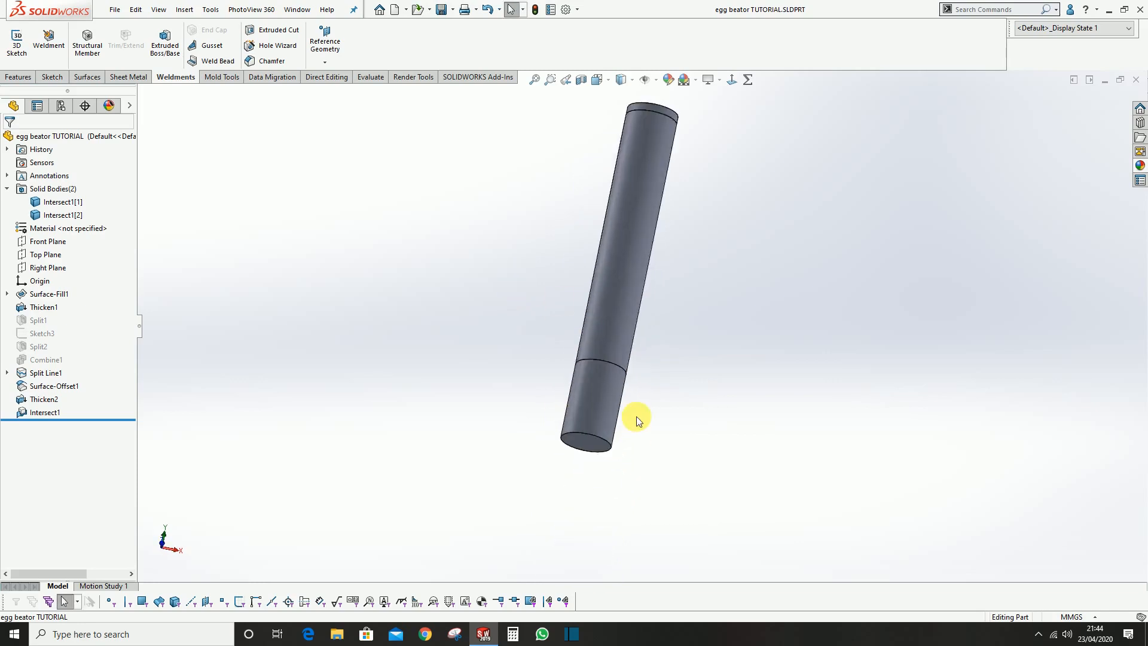
click(48, 242)
click(58, 226)
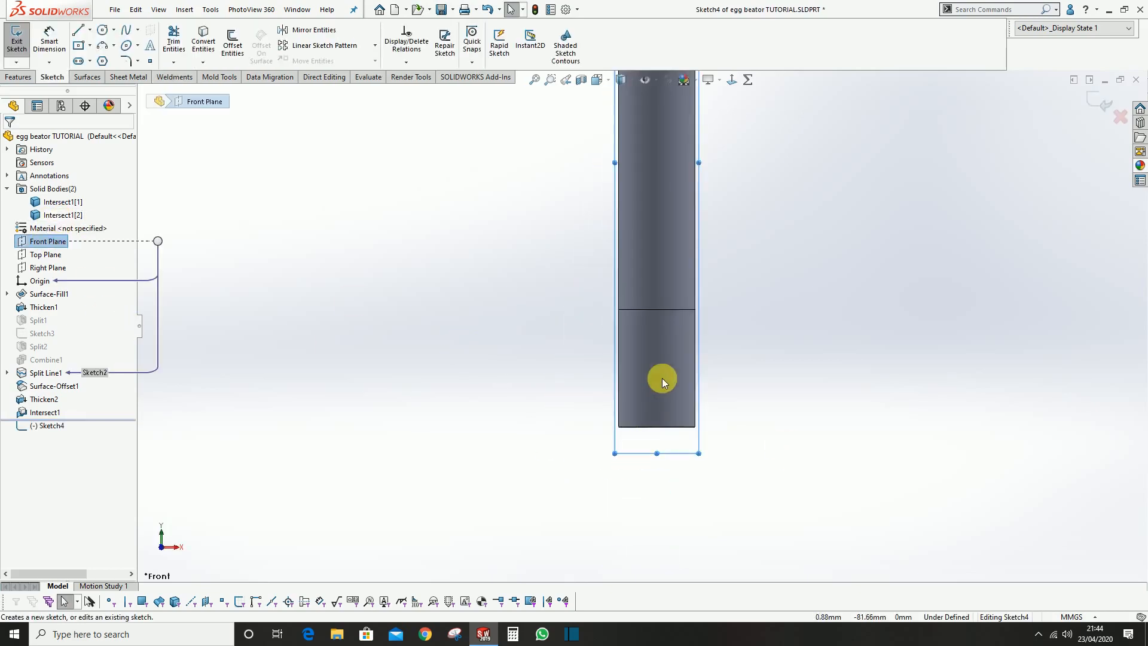
scroll(662, 378, down, 3)
click(80, 36)
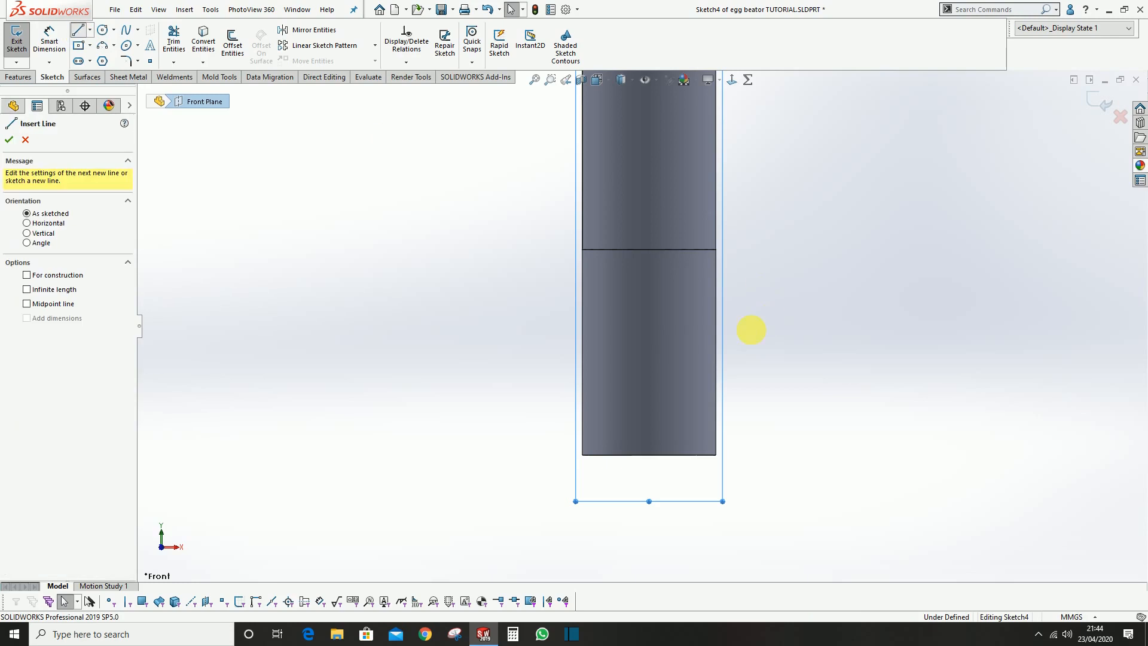
click(582, 276)
click(614, 276)
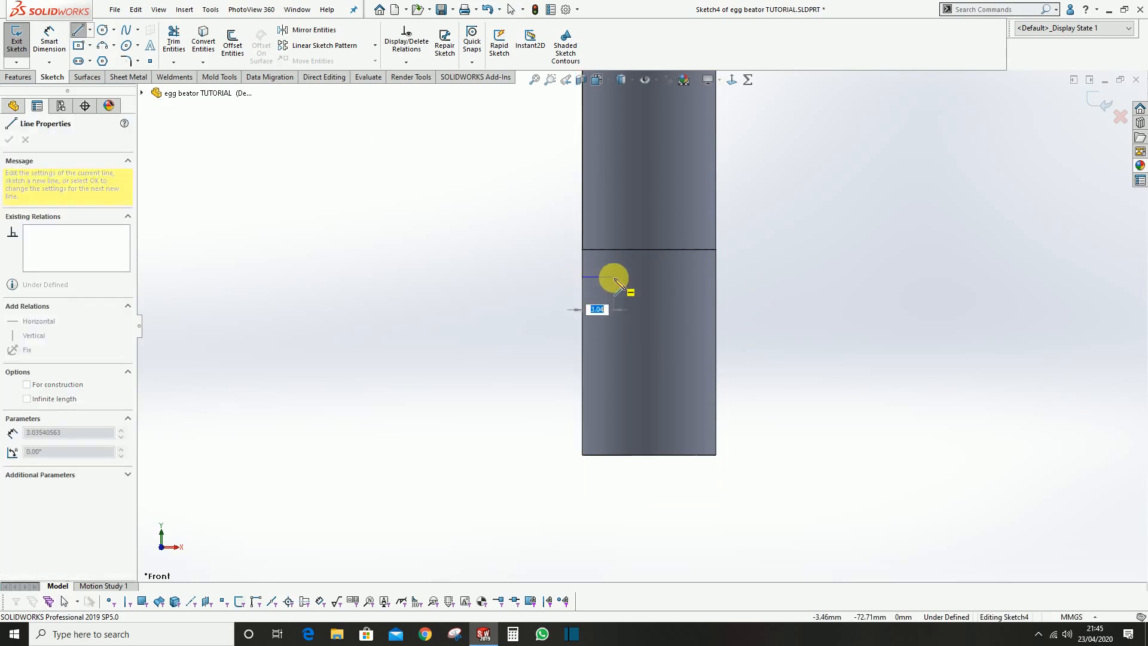
double_click(614, 455)
key(Escape)
Draw a 20 mm vertical centreline from the bottom edge's midpoint to the split line and mirror the two profile lines about it
click(90, 30)
click(94, 62)
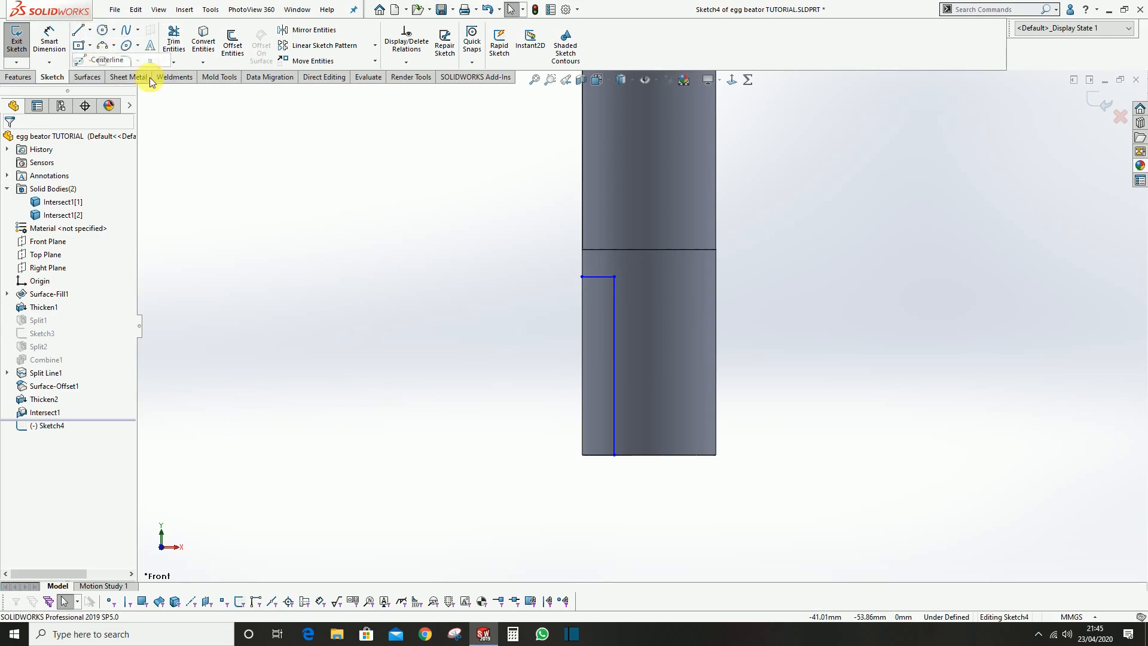
click(649, 455)
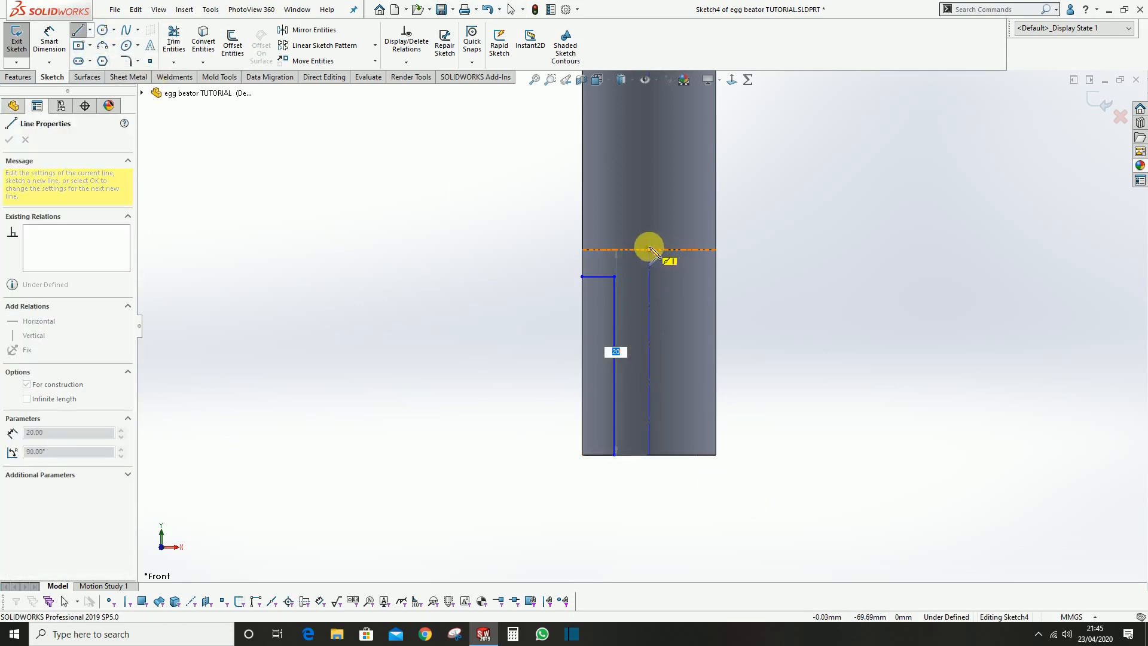
click(649, 250)
key(Escape)
scroll(643, 305, up, 1)
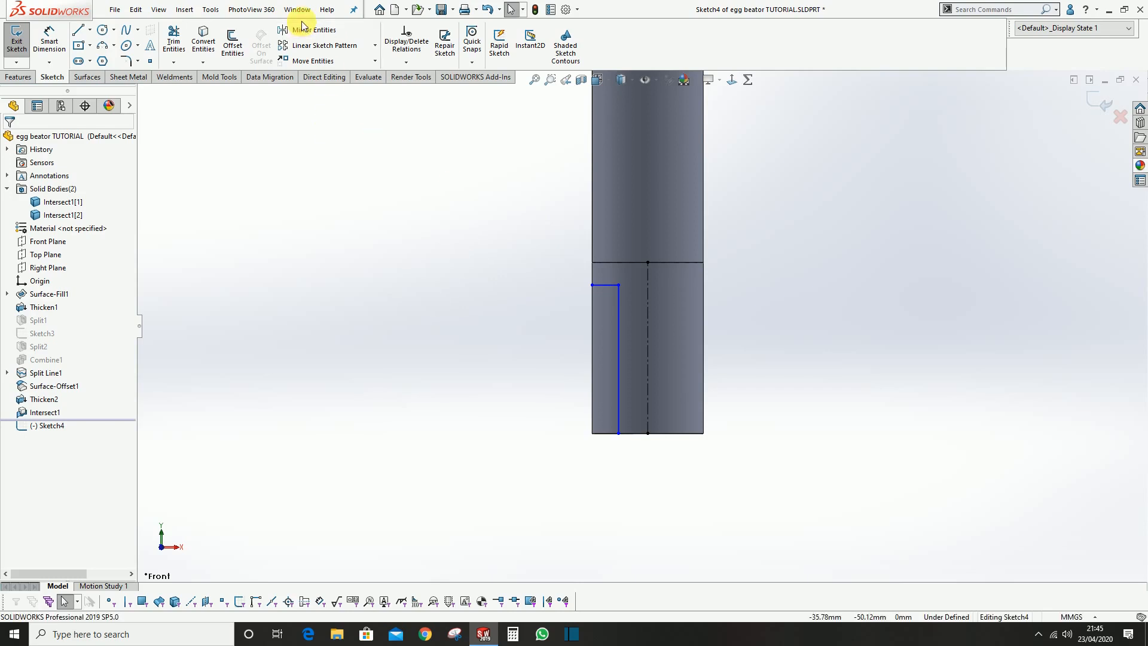
drag(527, 208, 686, 478)
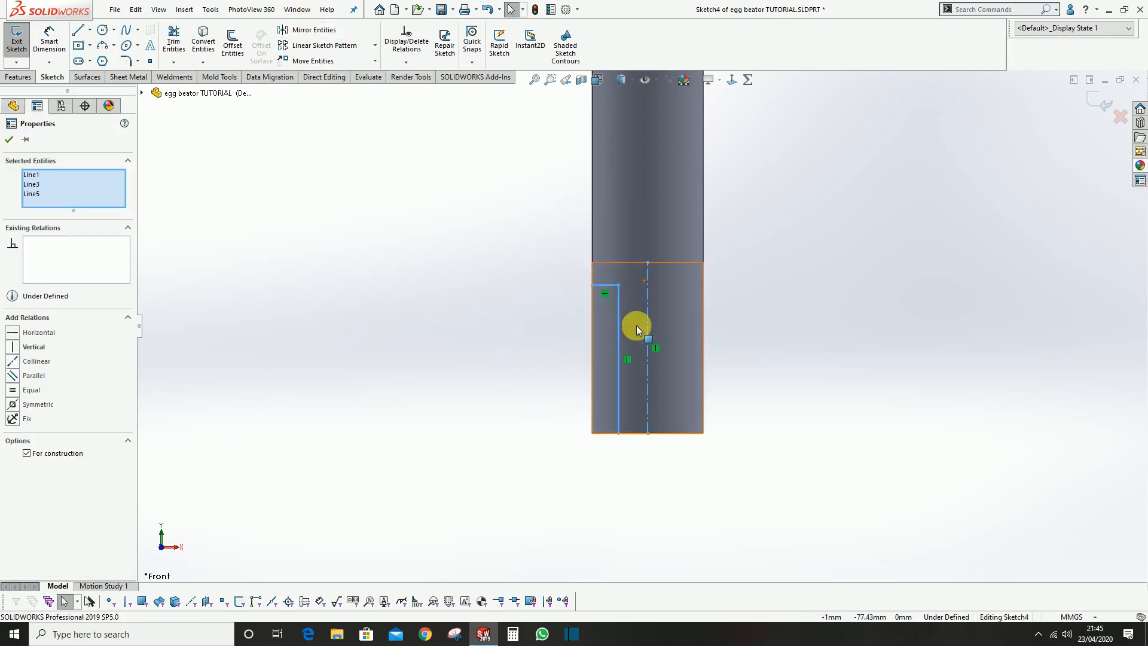
click(310, 31)
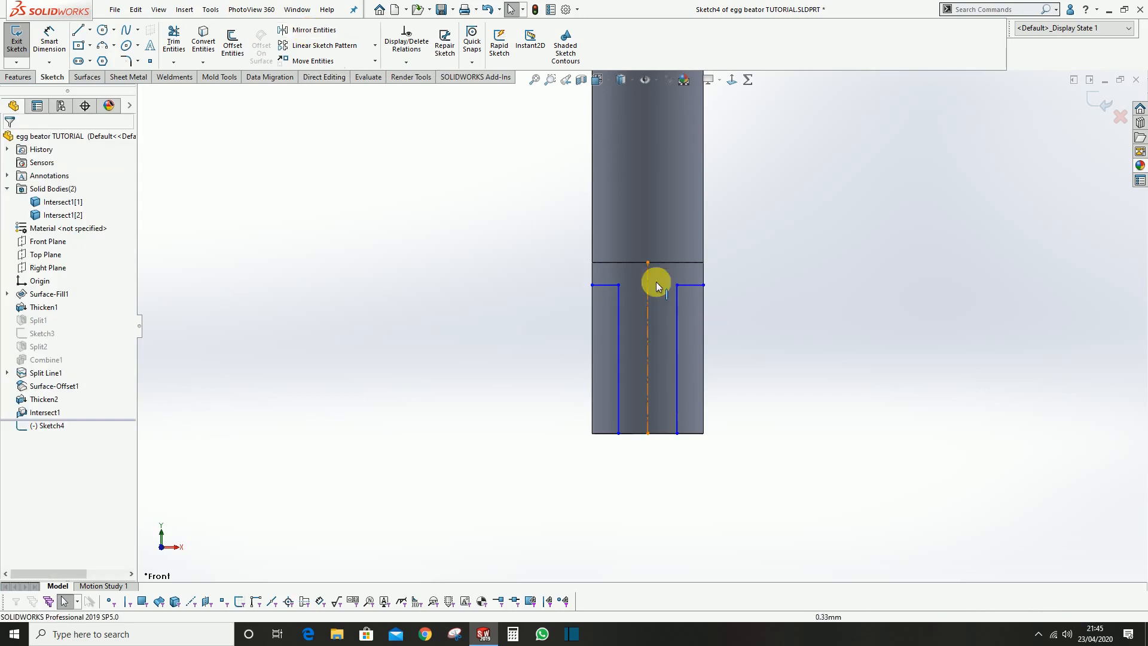
Dimension the distance between the two vertical profile lines as 6 mm
scroll(753, 332, down, 2)
scroll(681, 332, down, 1)
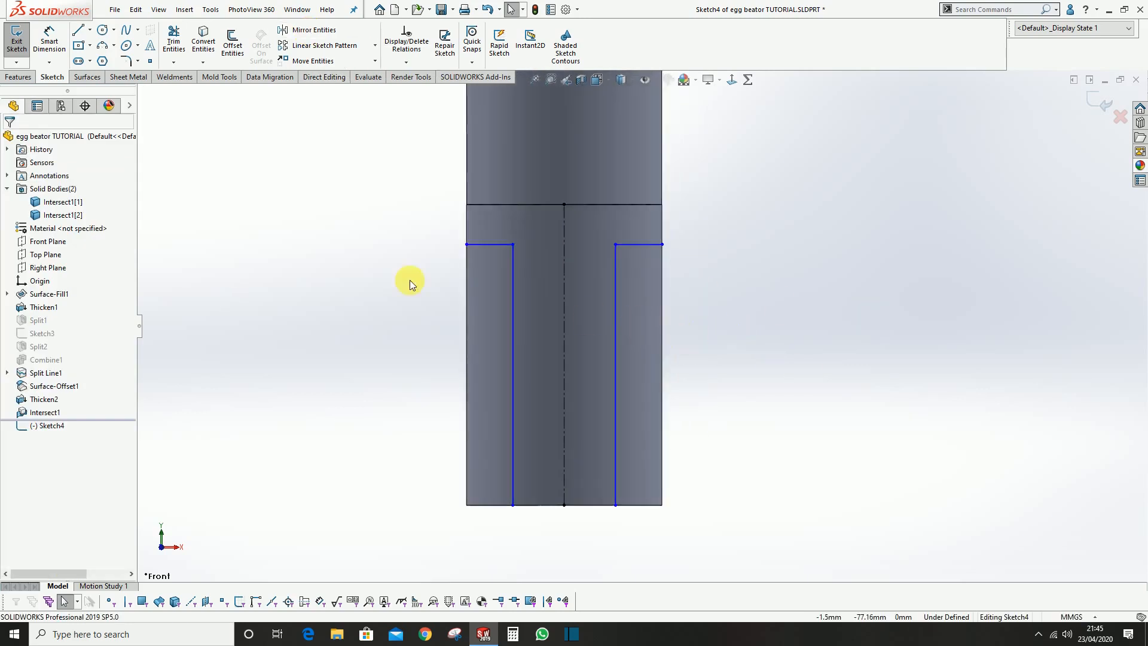
click(48, 43)
scroll(583, 378, up, 1)
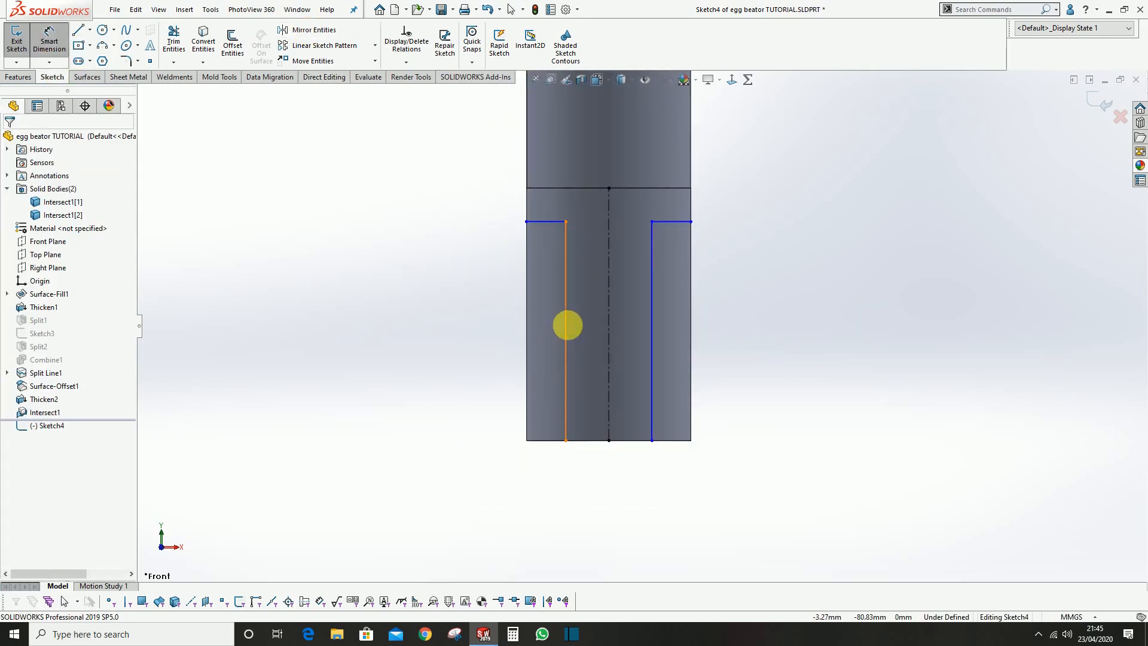
click(567, 330)
click(651, 313)
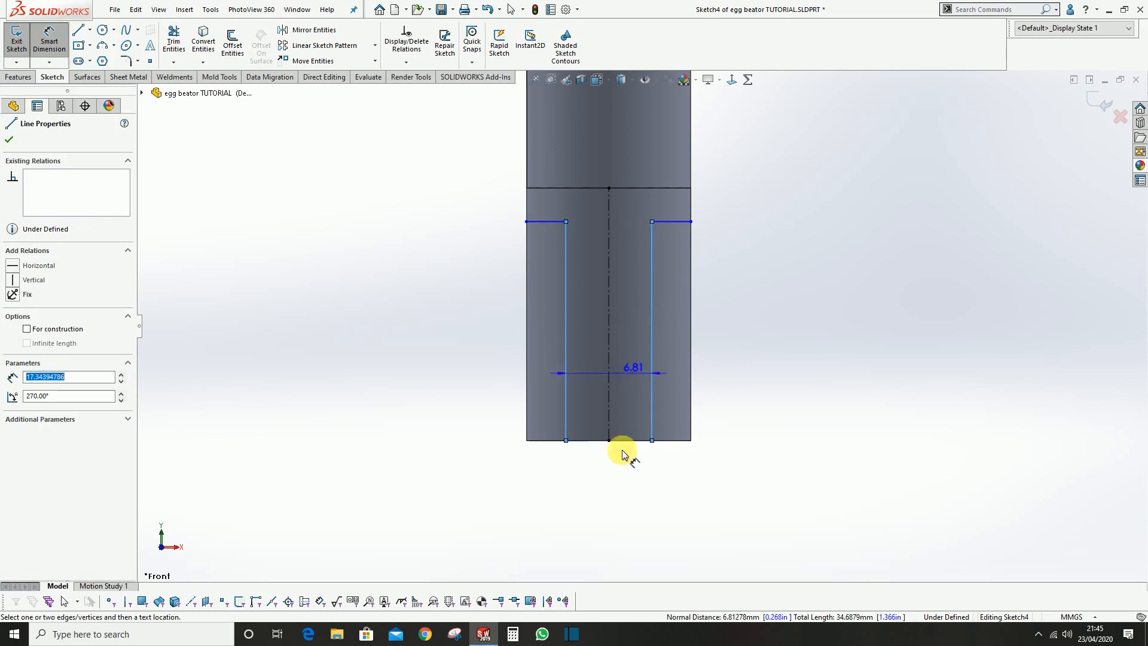
click(615, 489)
text(6.00mm)
key(Return)
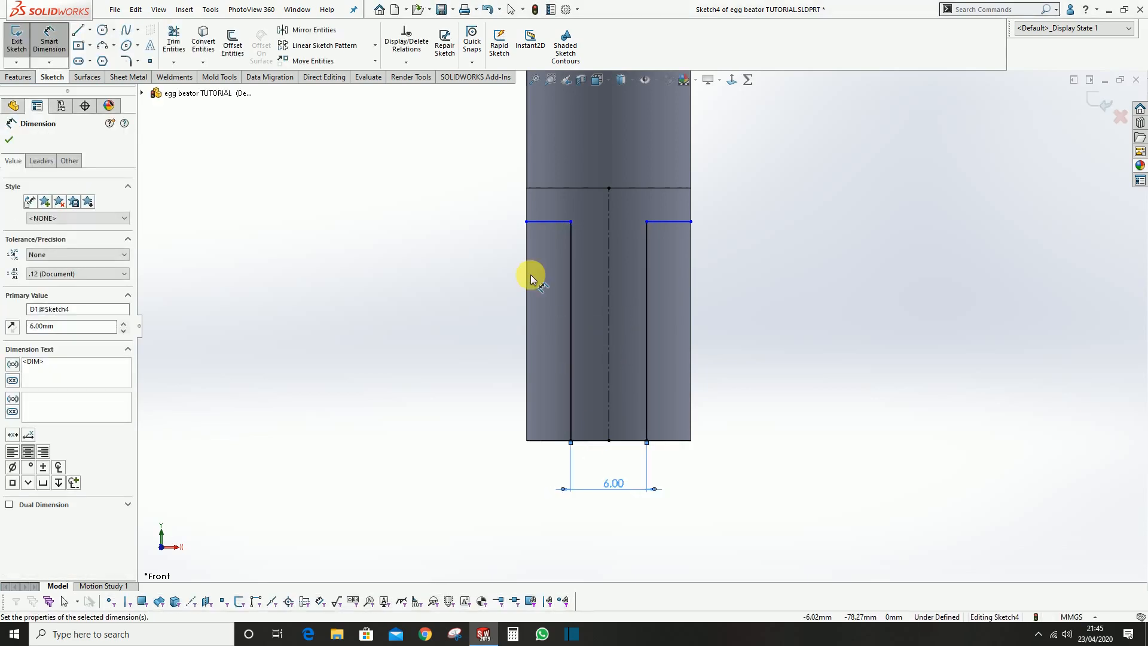
Dimension the height of the horizontal profile line above the handle's bottom edge as 17 mm
click(570, 260)
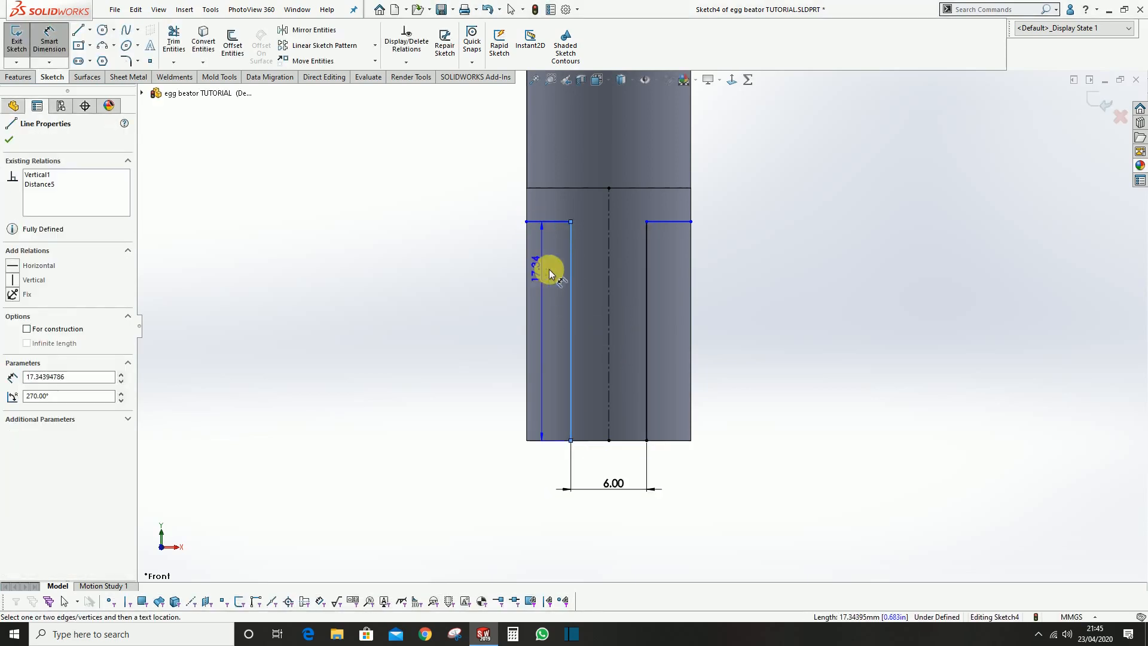
key(Escape)
click(551, 222)
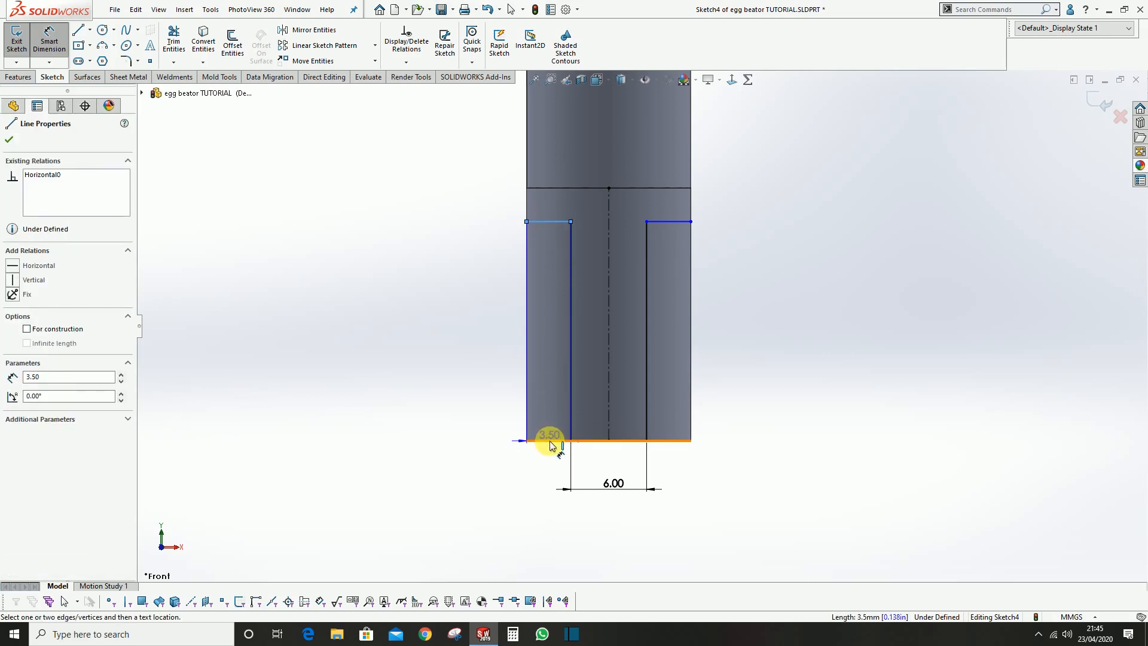
click(551, 445)
click(465, 310)
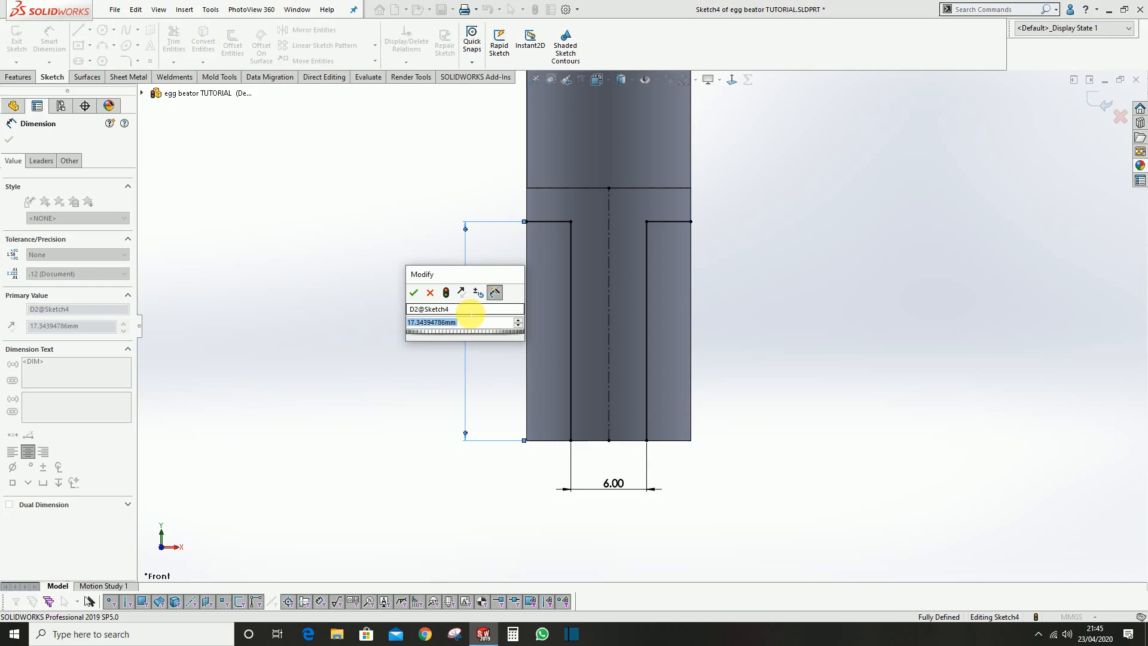
text(17)
key(Return)
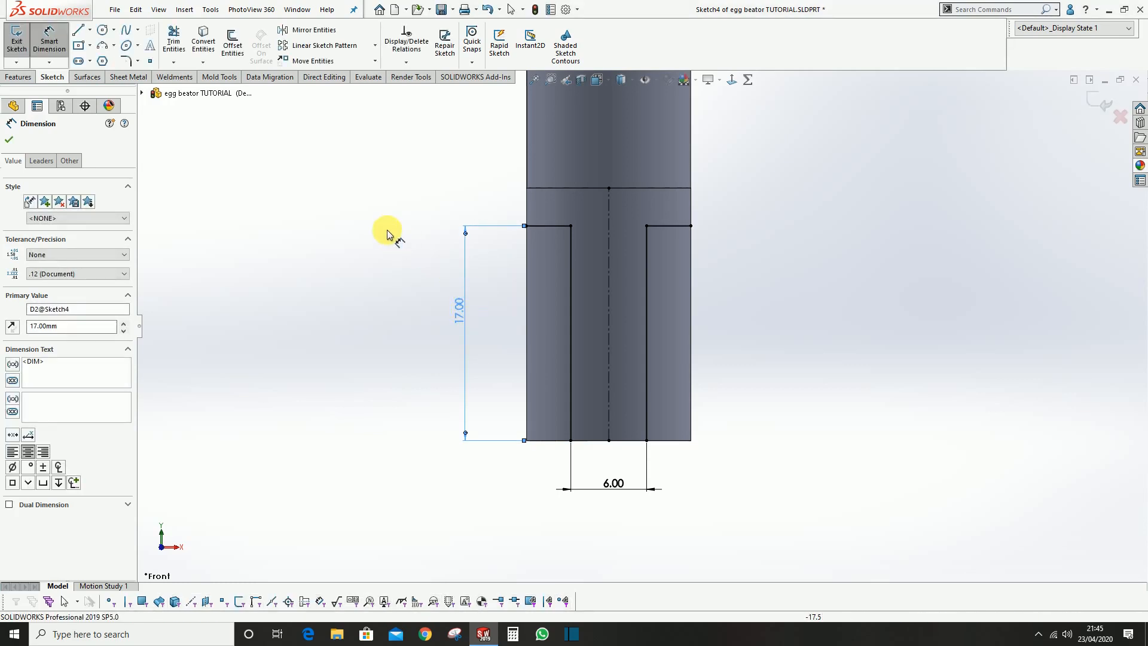
click(387, 231)
Round both upper corners of the mirrored profile with 3 mm sketch fillets and finish the sketch
scroll(755, 309, up, 1)
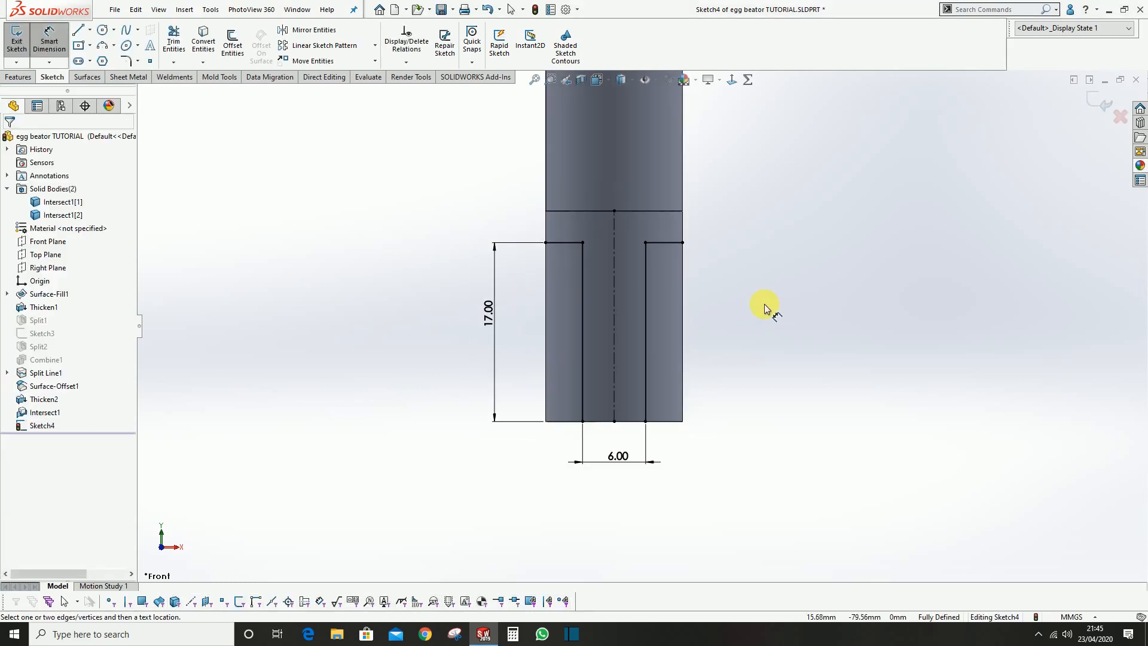
click(124, 62)
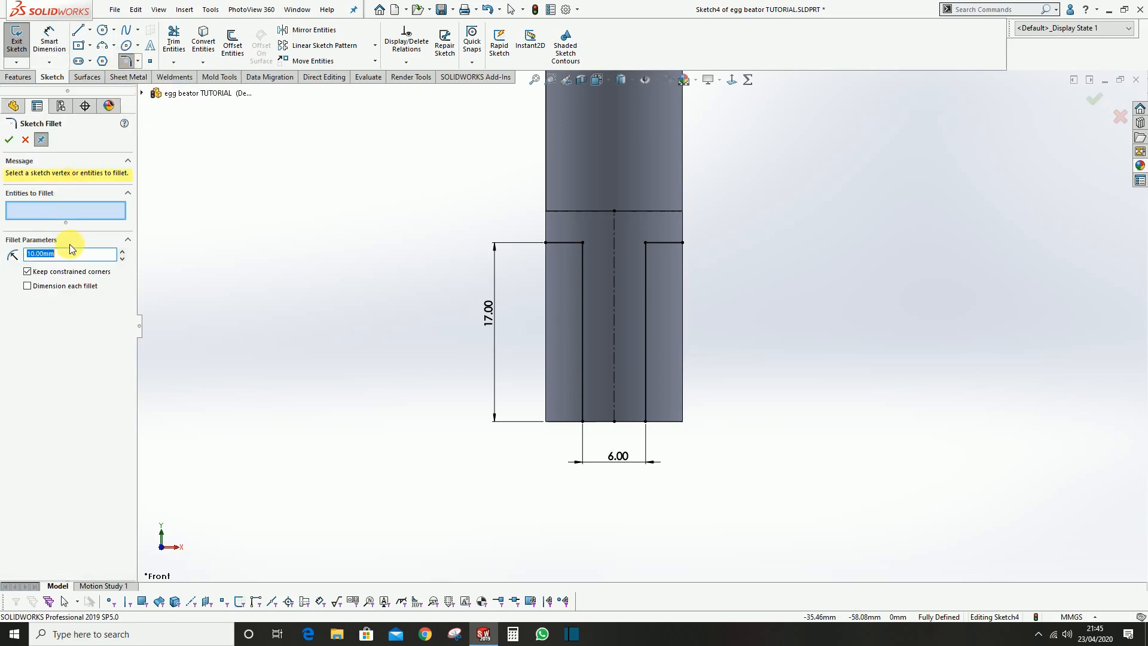
click(581, 244)
click(645, 248)
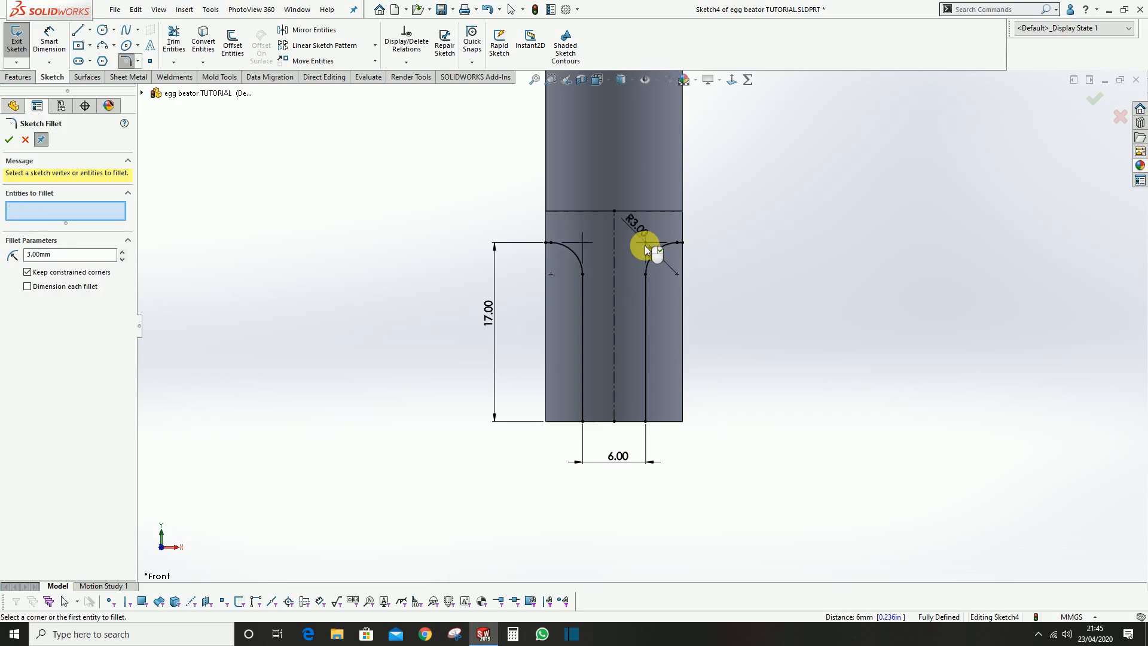
click(1091, 102)
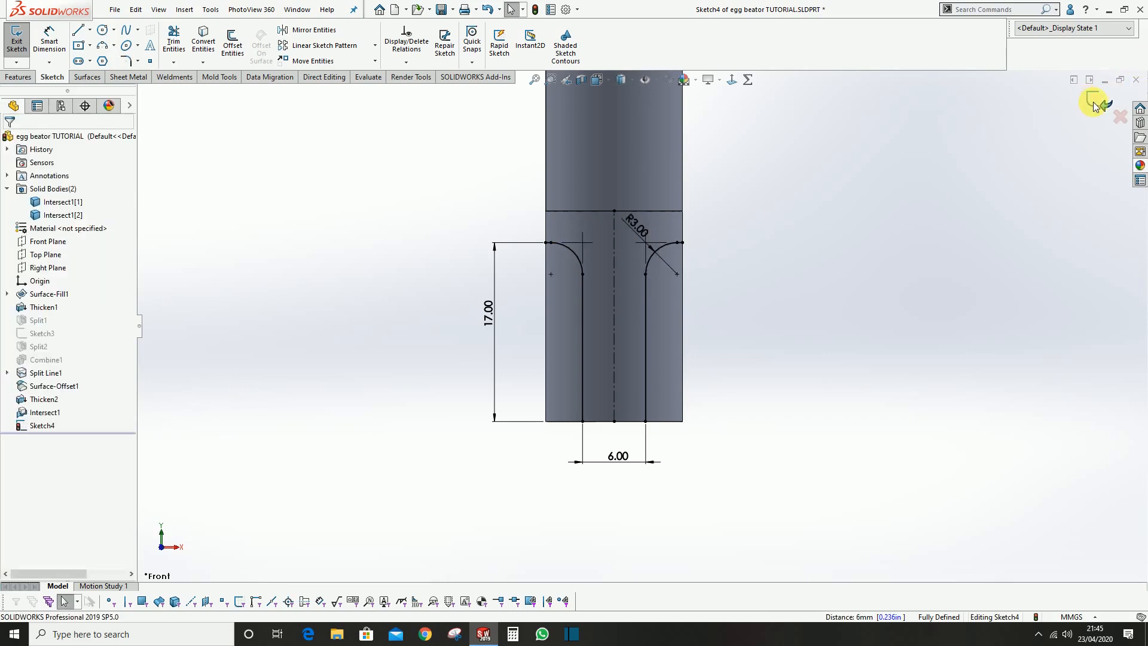
click(1096, 106)
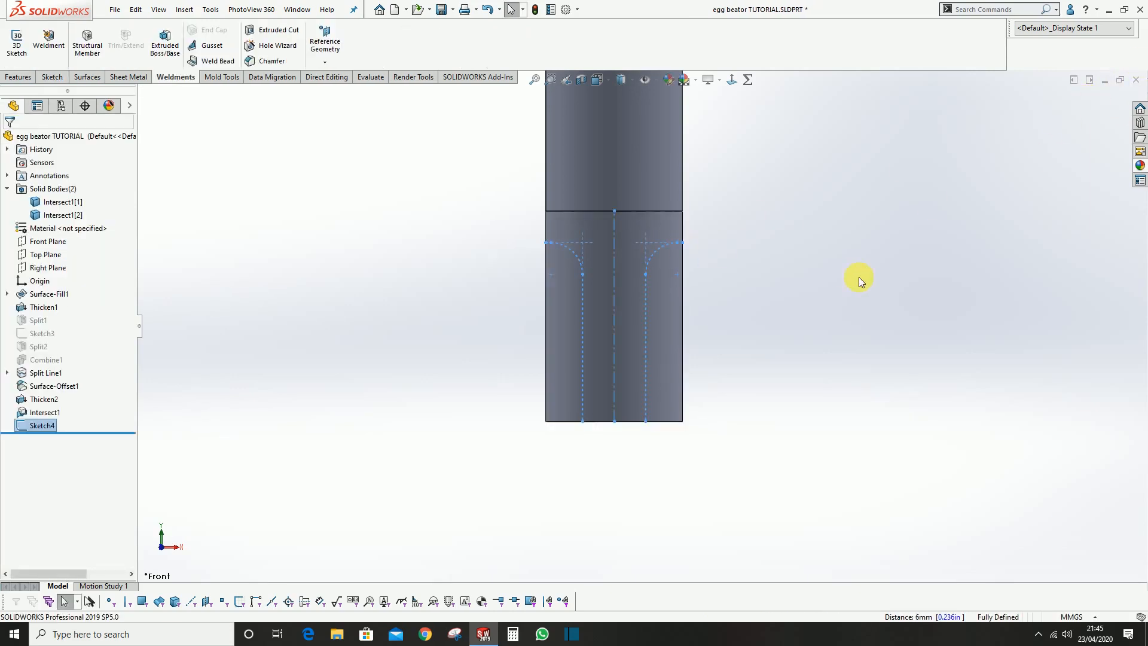
Isolate the handle core body and select the filleted profile sketch on its lower end
middle_drag(748, 304, 604, 270)
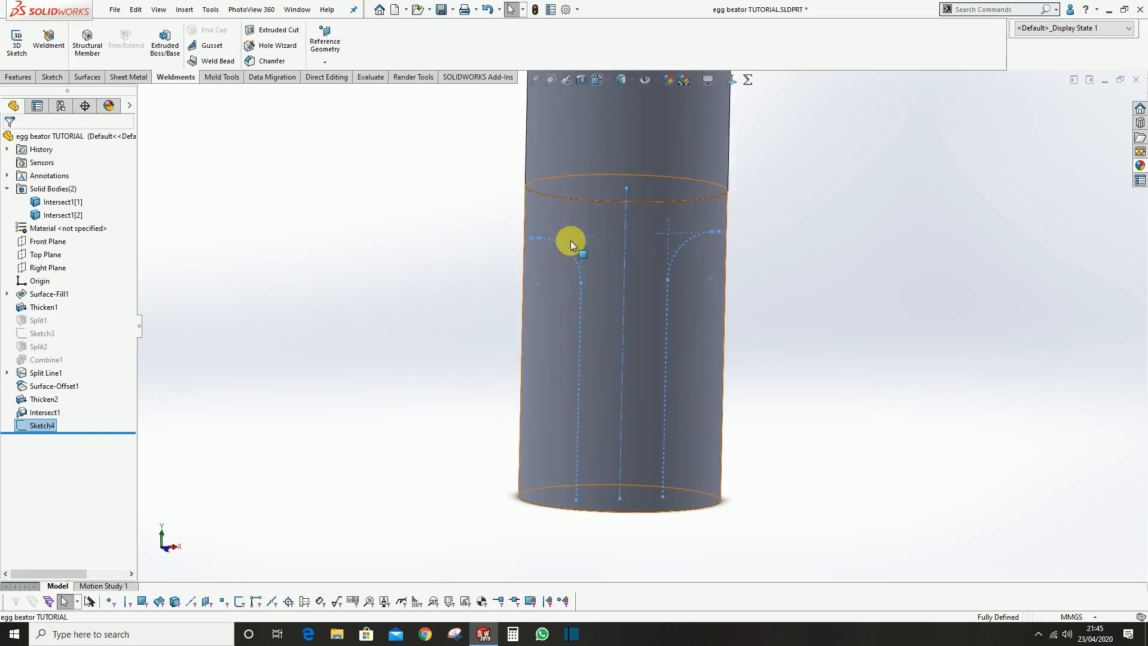
click(543, 215)
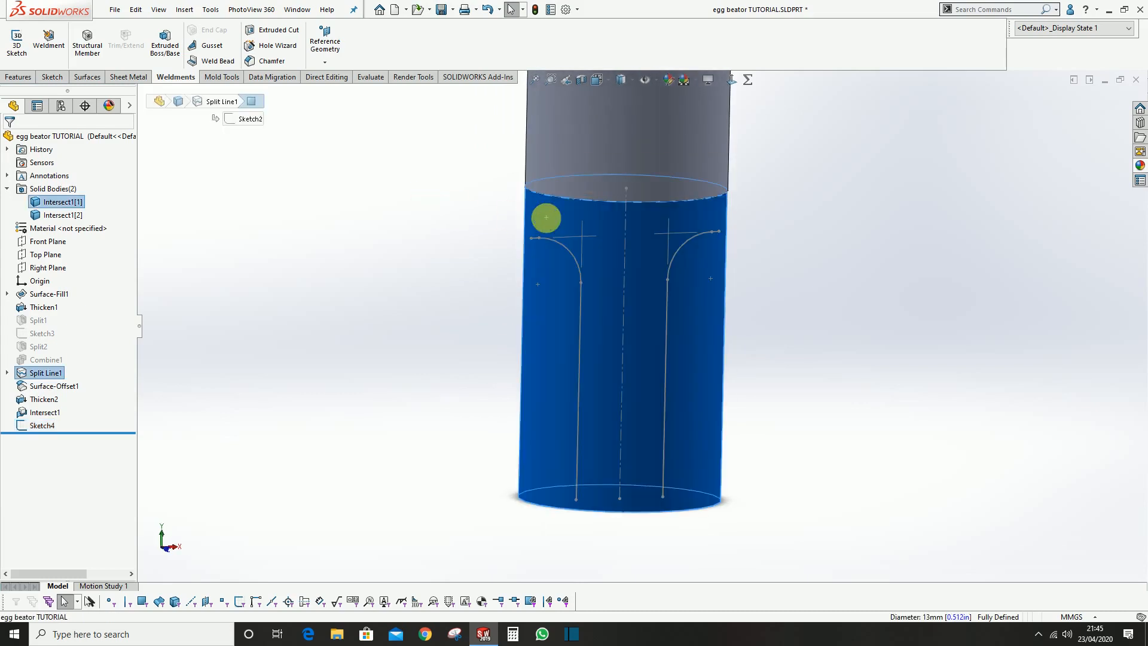
right_click(547, 217)
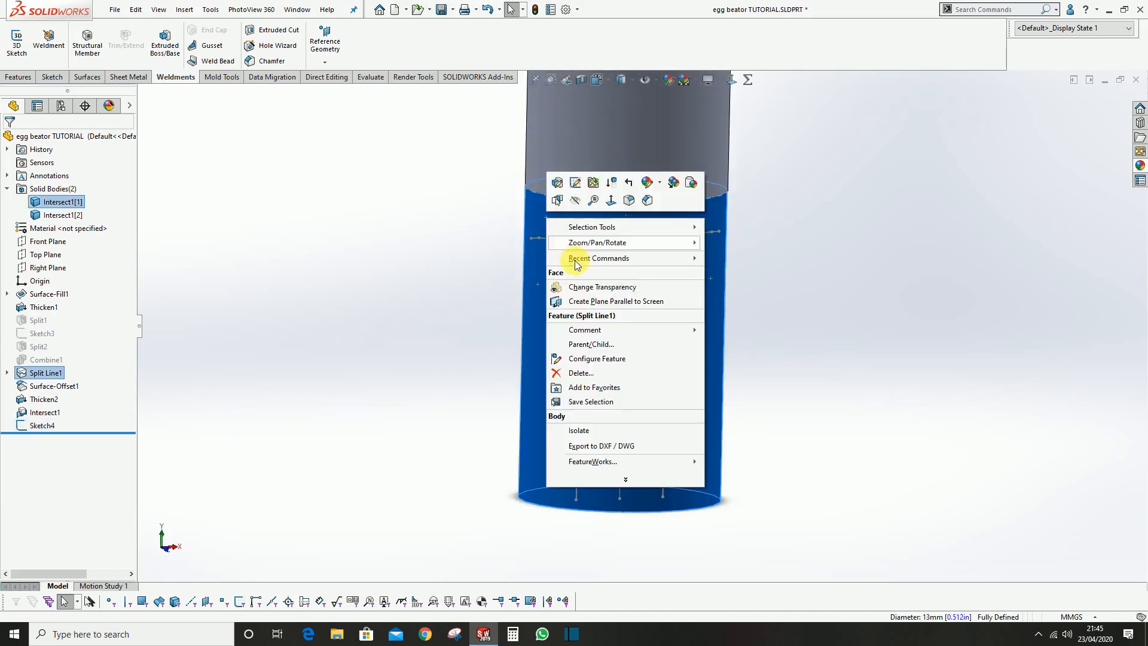
click(602, 430)
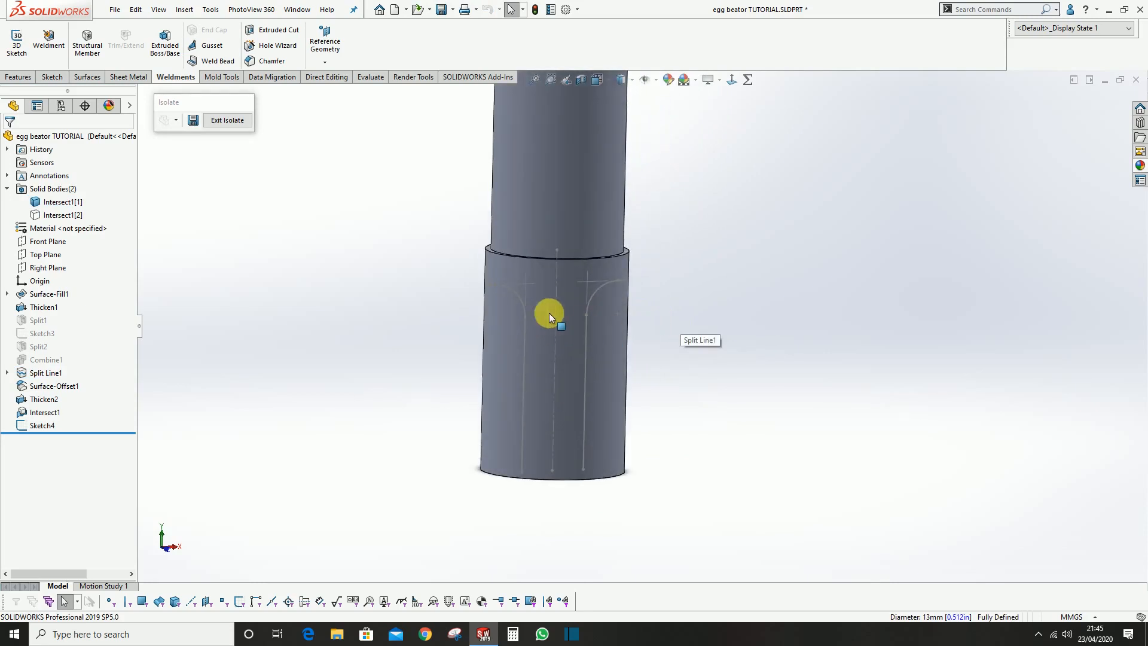
click(37, 425)
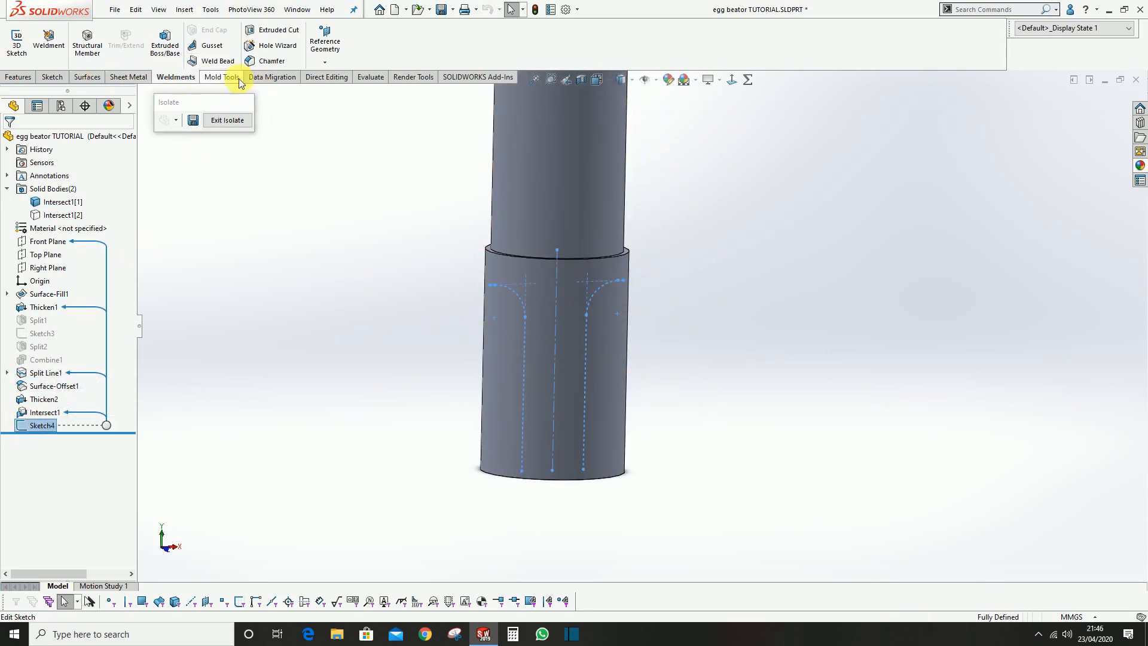
Split the handle core with the profile sketch, marking both lower side pieces and consuming the cut bodies
click(275, 79)
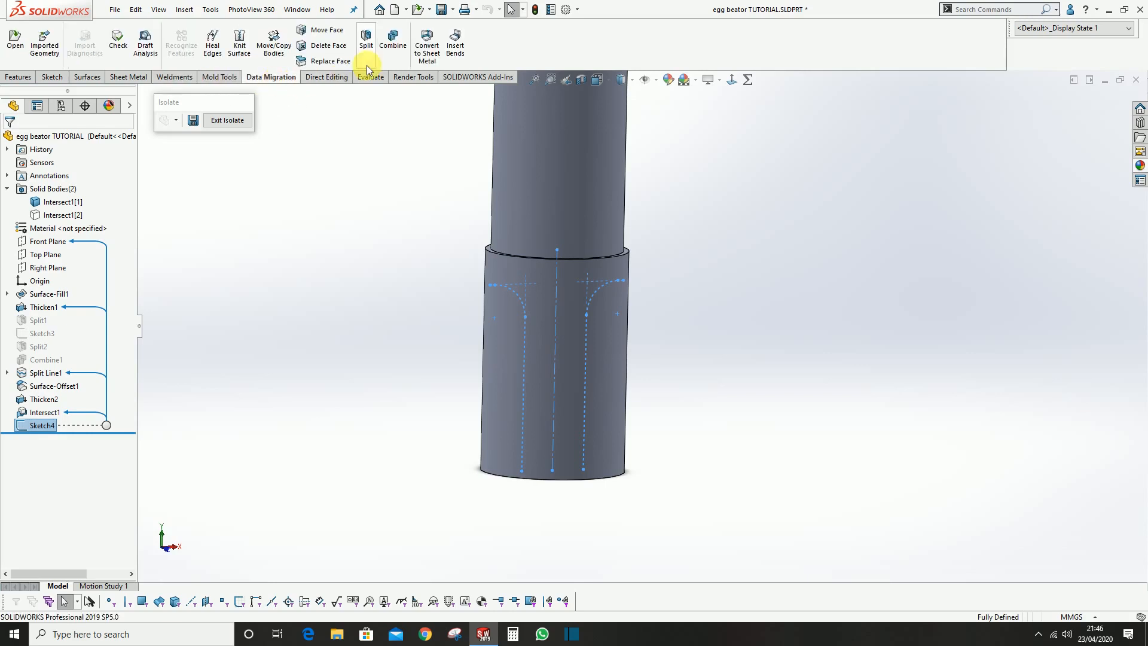
click(366, 40)
scroll(422, 149, up, 2)
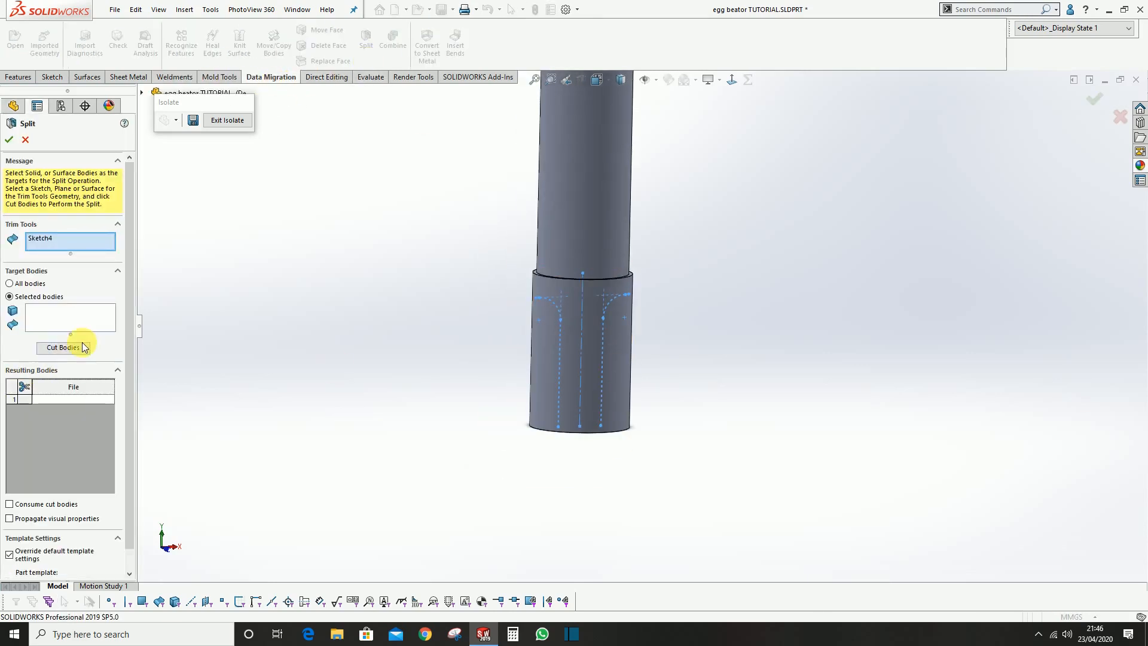
click(63, 348)
scroll(521, 377, down, 2)
click(592, 302)
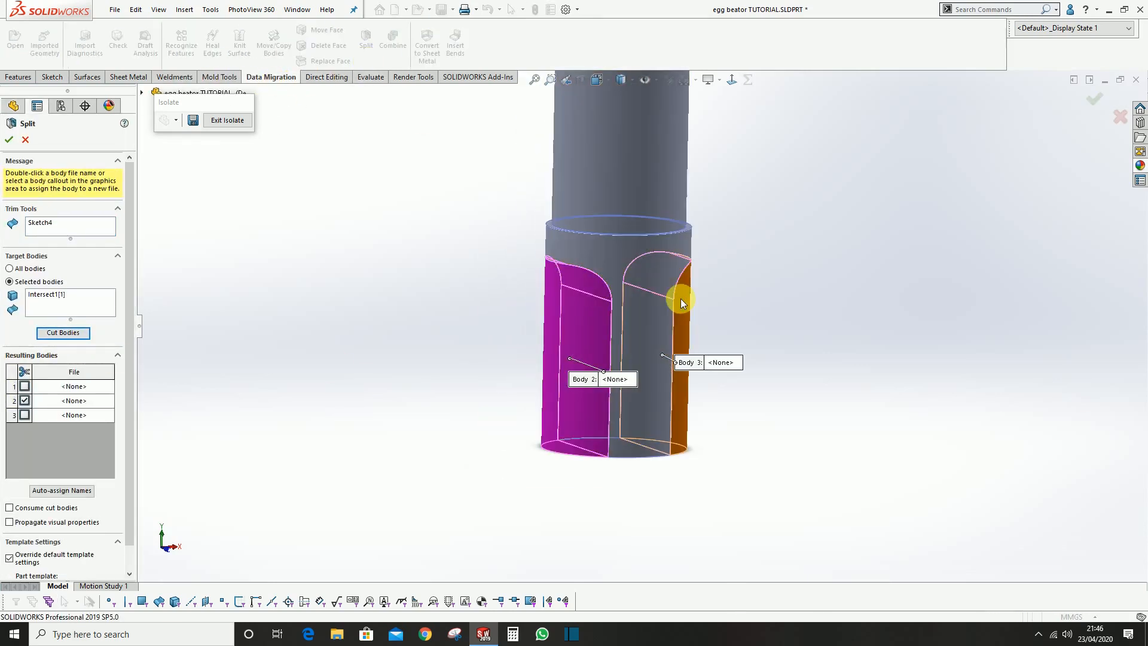
click(682, 303)
scroll(18, 518, down, 1)
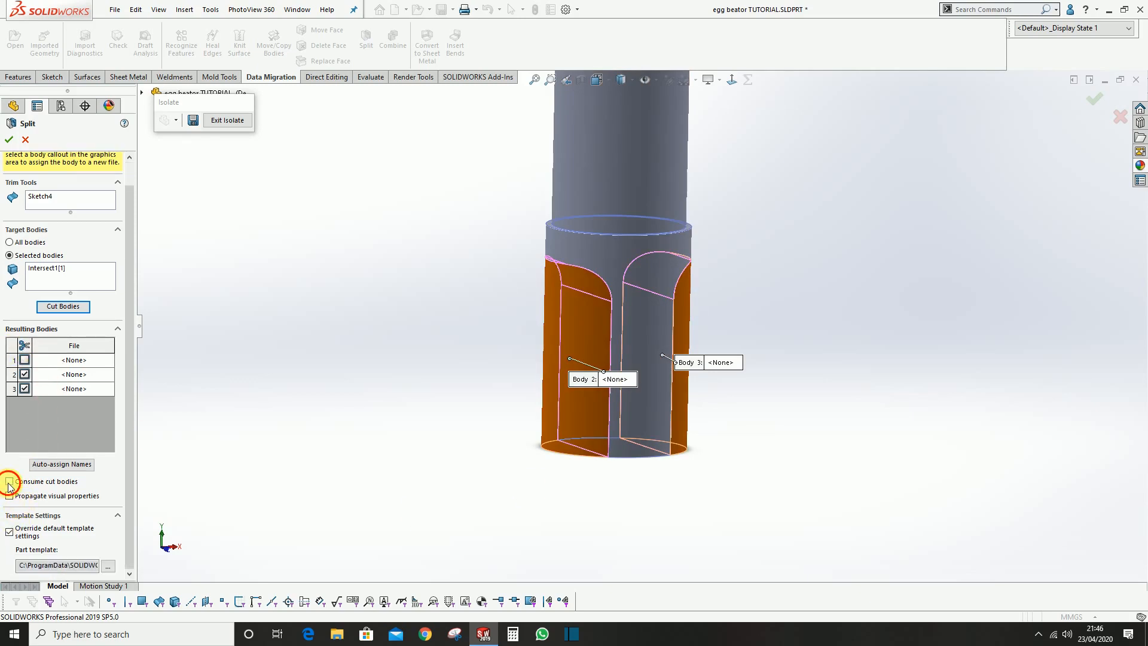
click(9, 139)
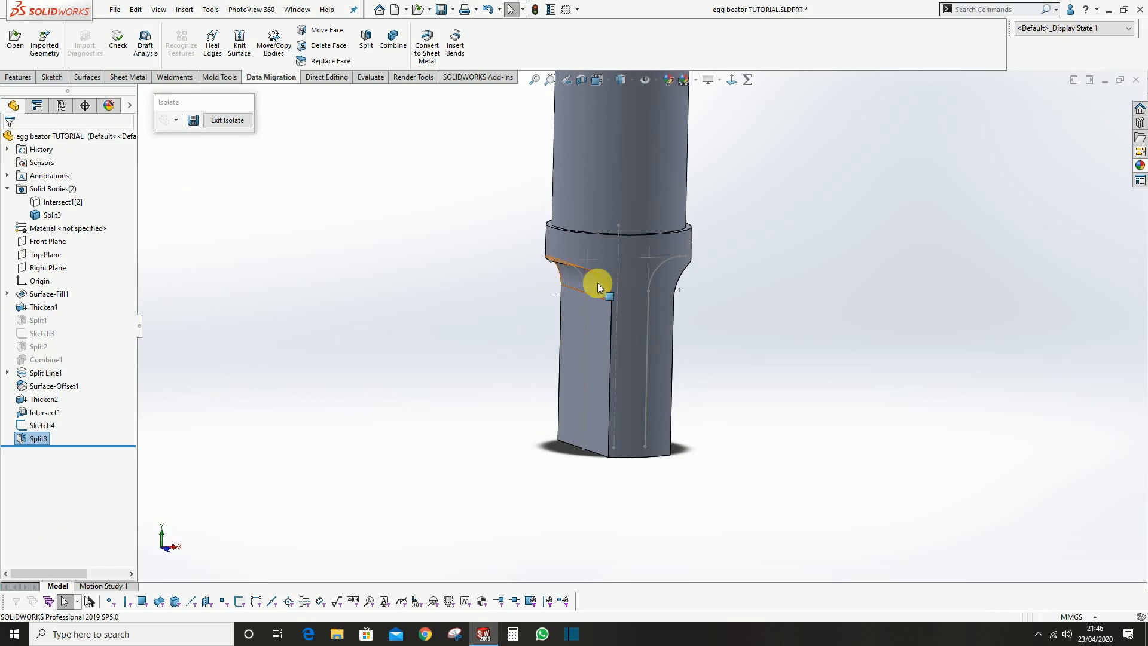
Hide the profile sketch used for the split on the core's lower end
middle_drag(597, 394, 645, 383)
click(747, 351)
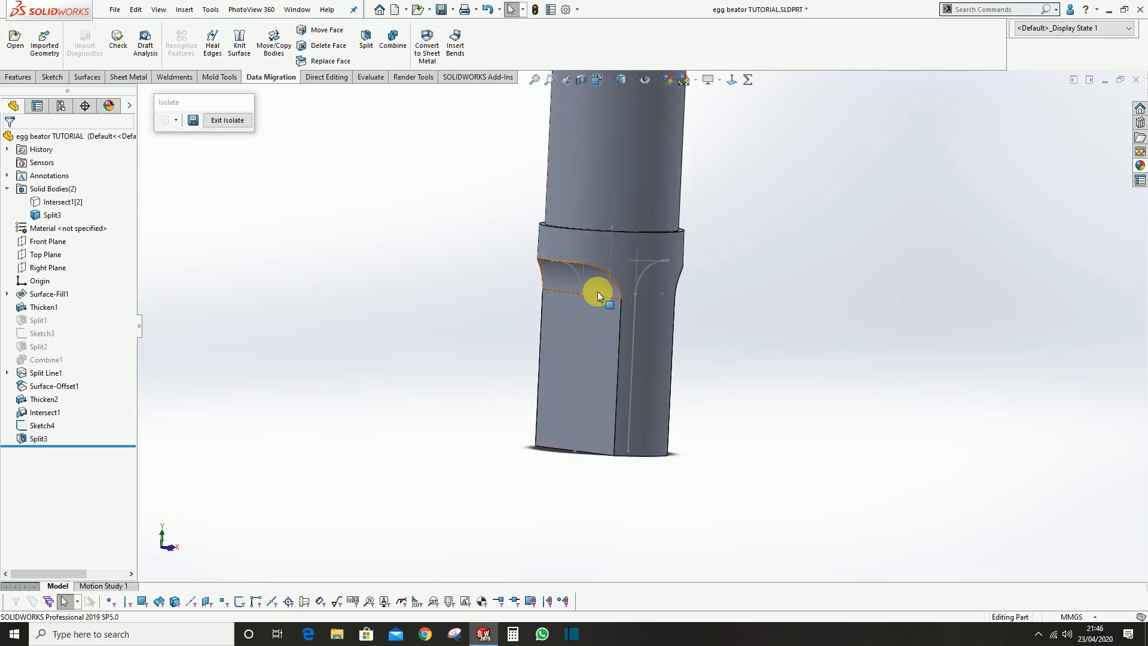
click(577, 278)
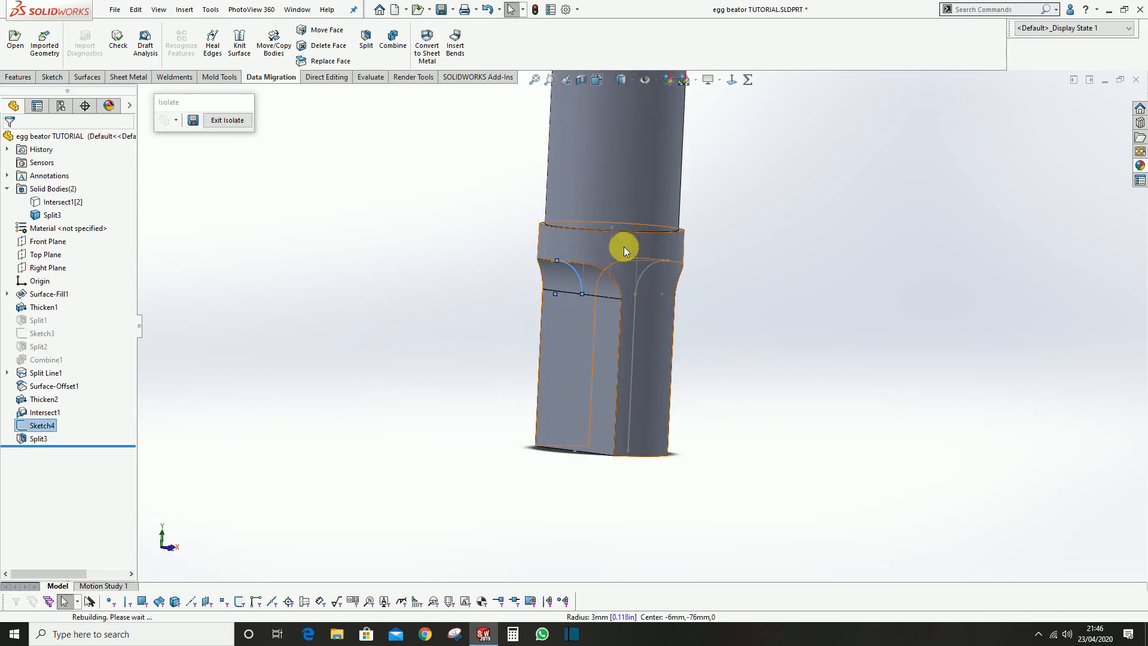
click(623, 247)
middle_drag(594, 354, 476, 197)
scroll(43, 55, up, 6)
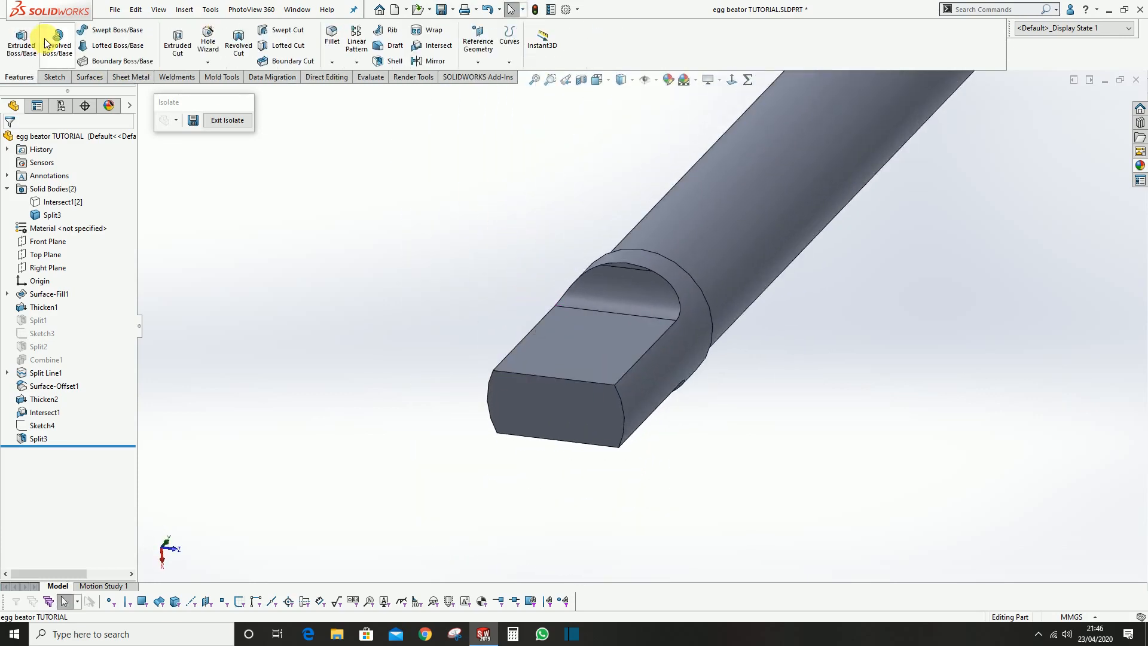
Fillet the two curved bottom edges of the core's flattened end with a 3.5 mm radius
click(34, 440)
click(347, 318)
middle_drag(589, 338, 632, 366)
scroll(606, 464, down, 1)
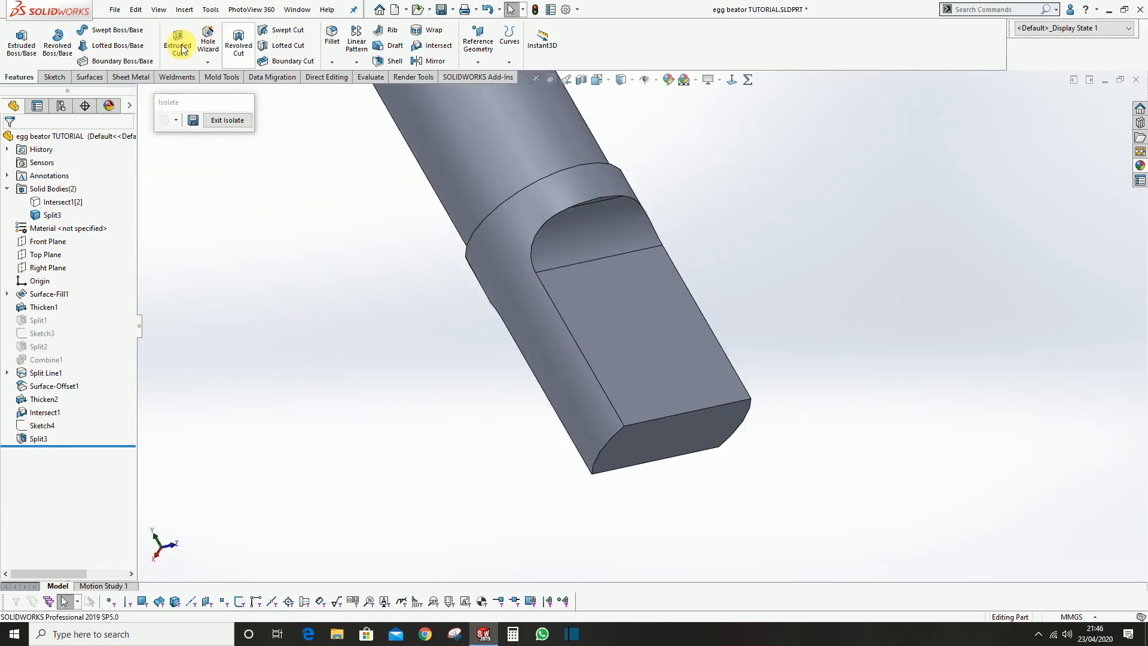
click(338, 42)
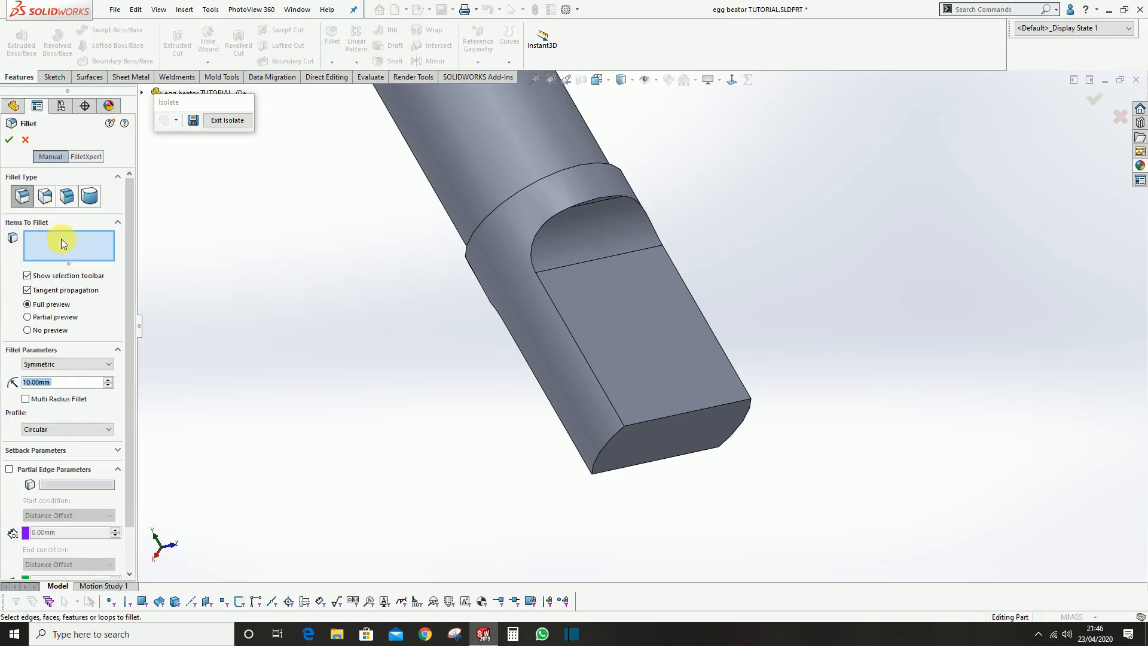
click(58, 393)
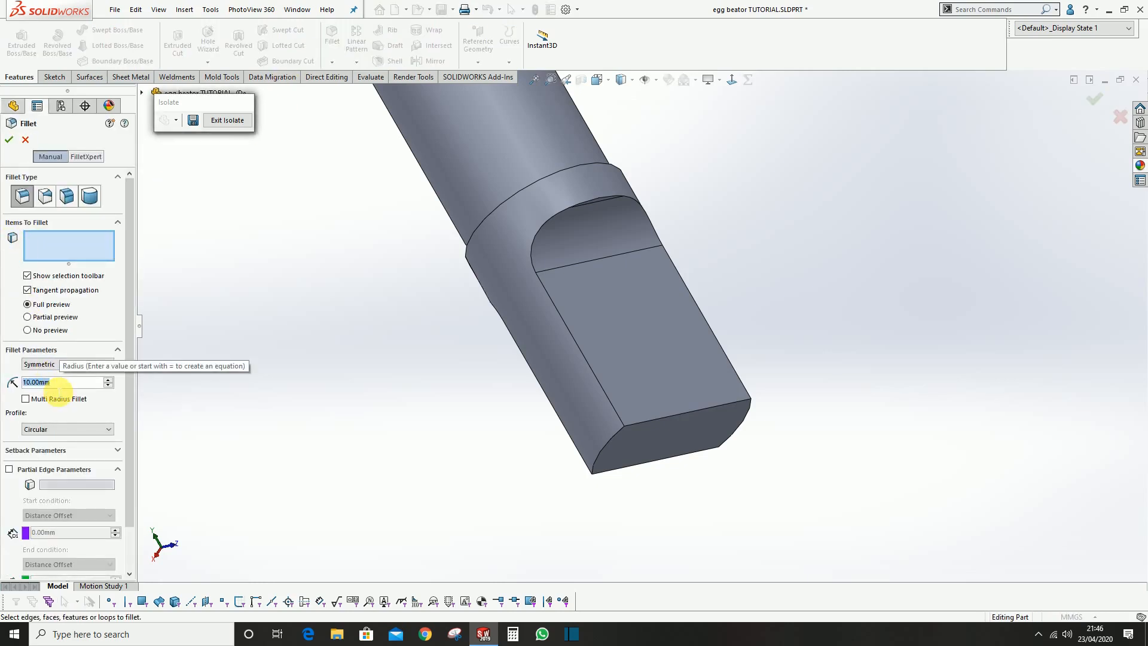
text(3.5)
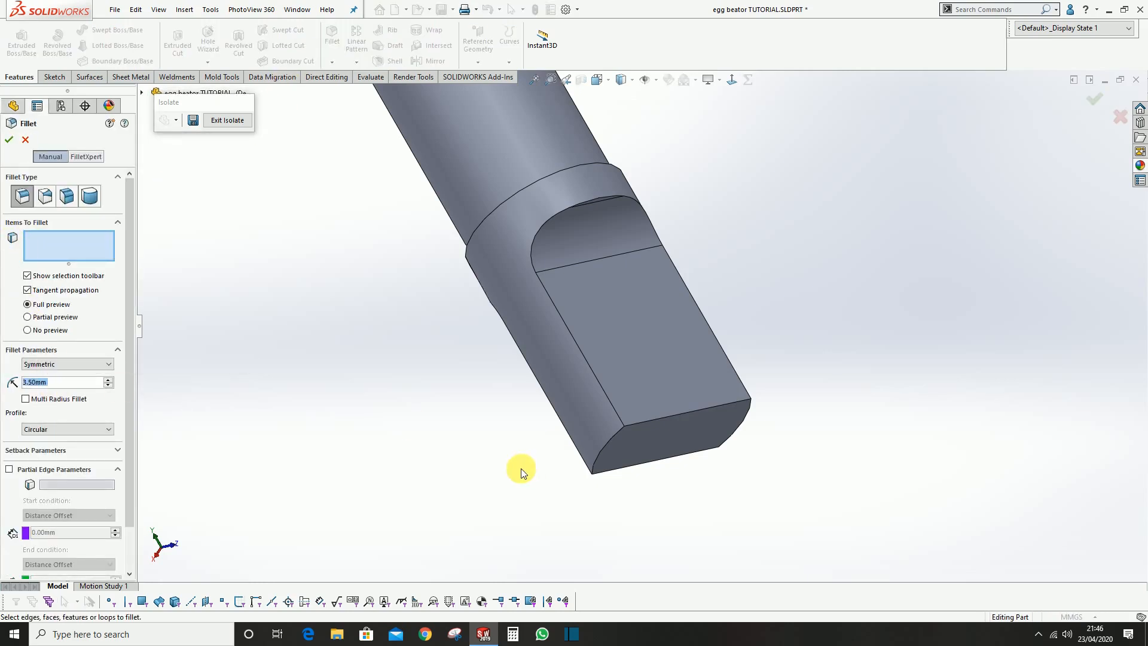
click(605, 446)
middle_drag(687, 461, 720, 490)
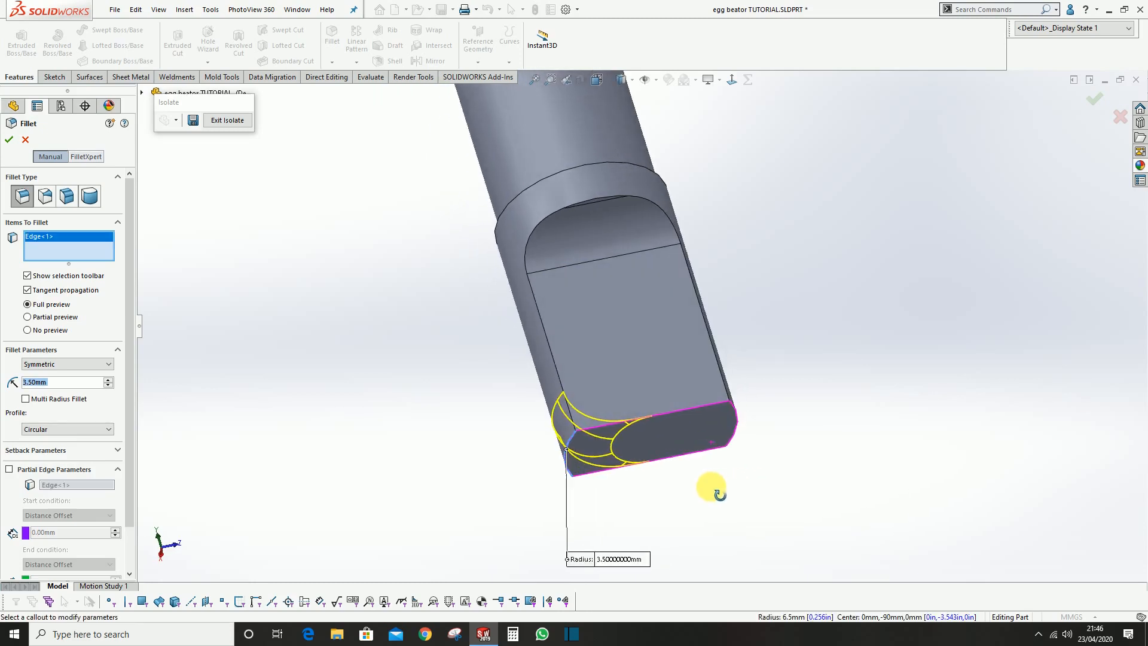
click(738, 413)
key(Return)
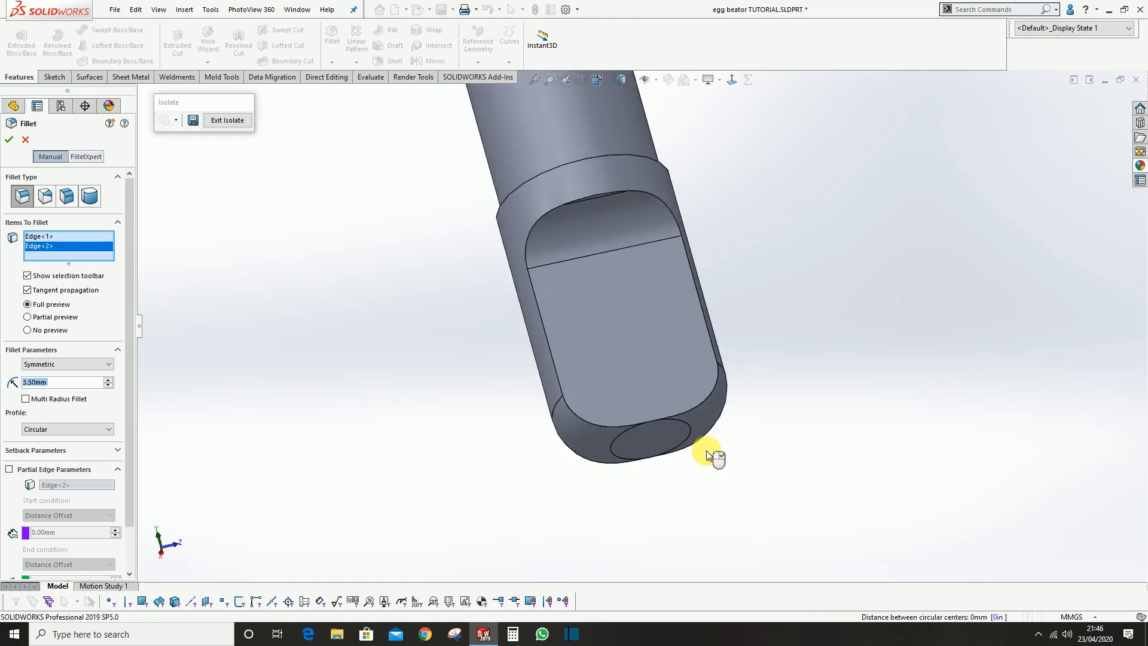
Sketch a vertical straight slot on the core's flat face, about 6.8 mm between centres and 4.2 mm wide
middle_drag(788, 367, 641, 345)
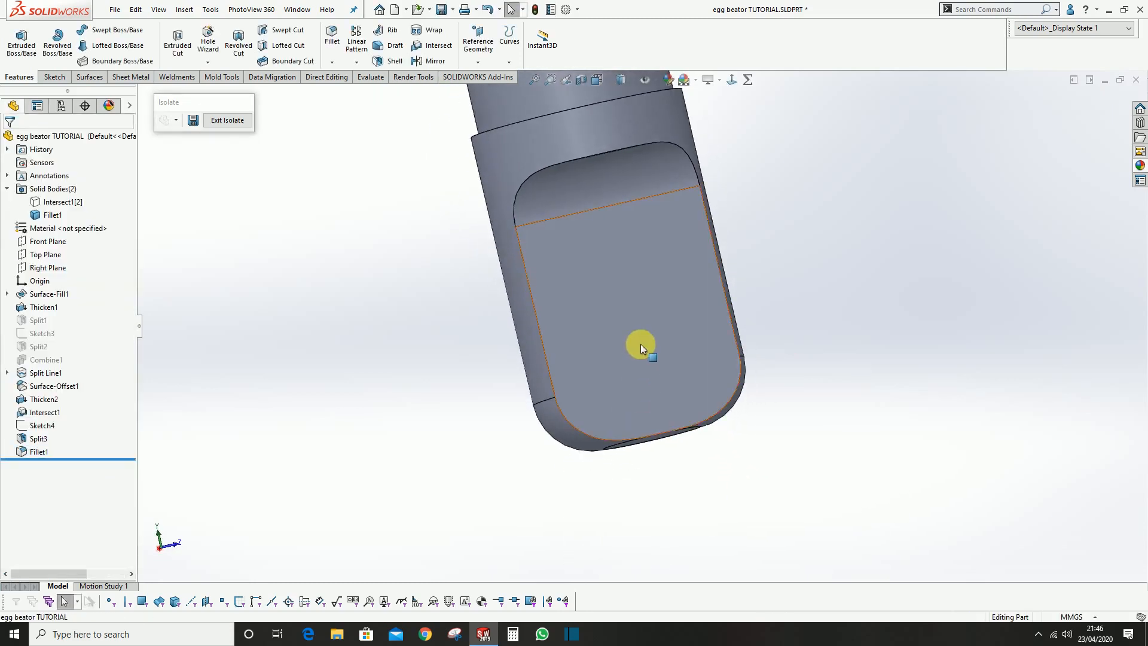
click(640, 343)
click(693, 307)
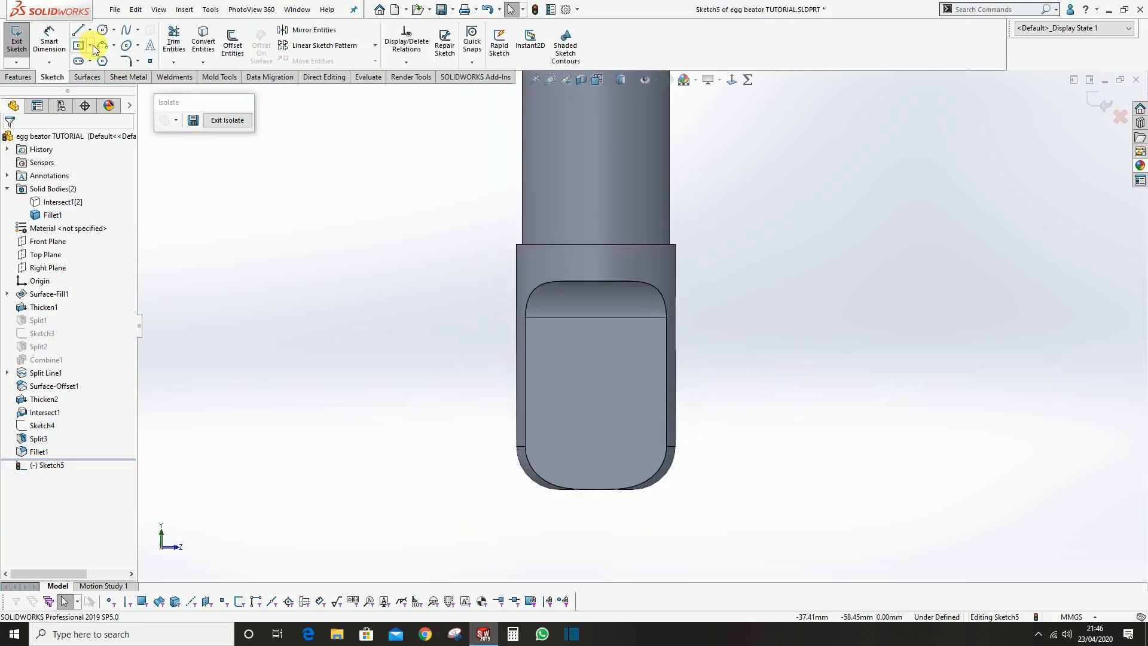
click(78, 62)
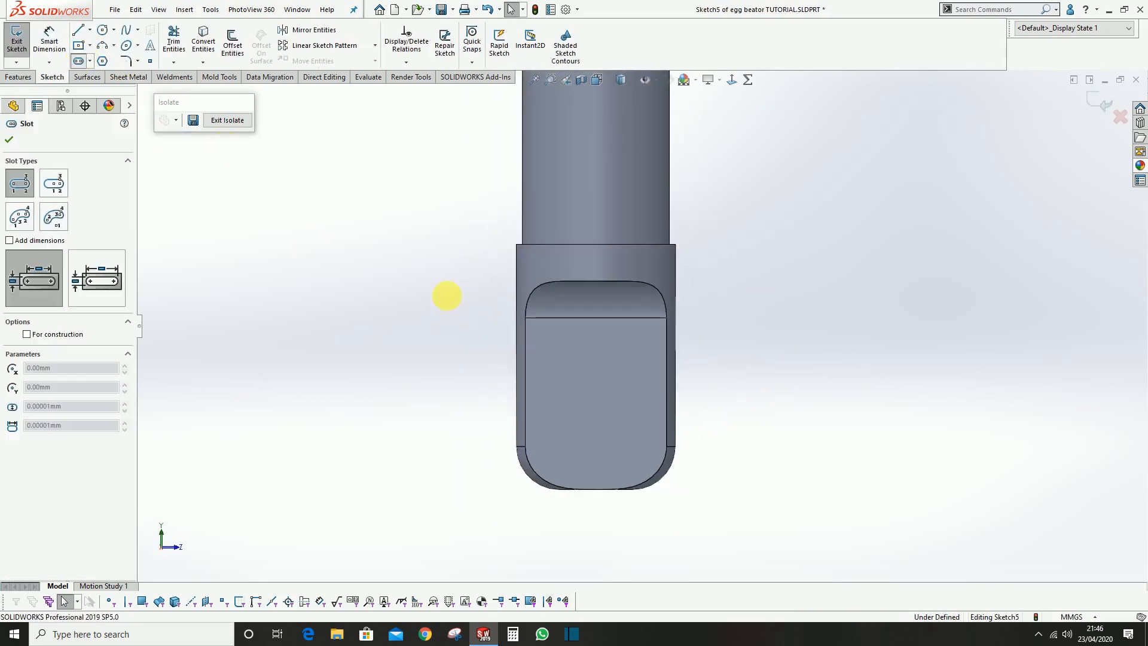
click(595, 443)
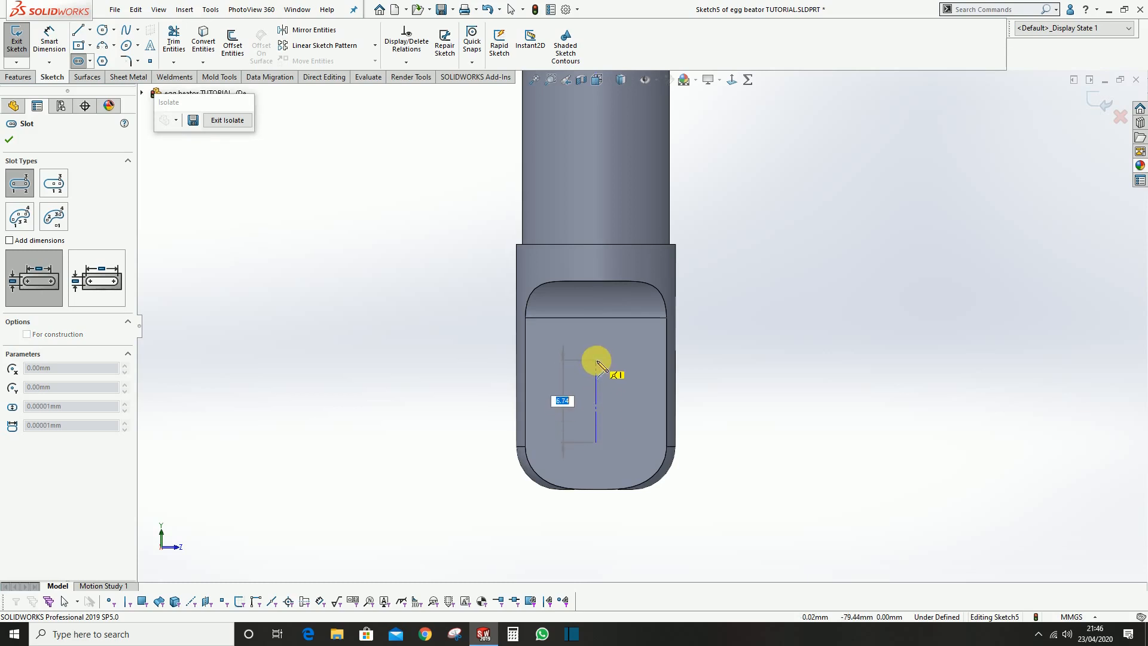
click(622, 349)
key(Escape)
Align the slot's upper arc centre with the origin using a vertical relation
scroll(610, 364, up, 2)
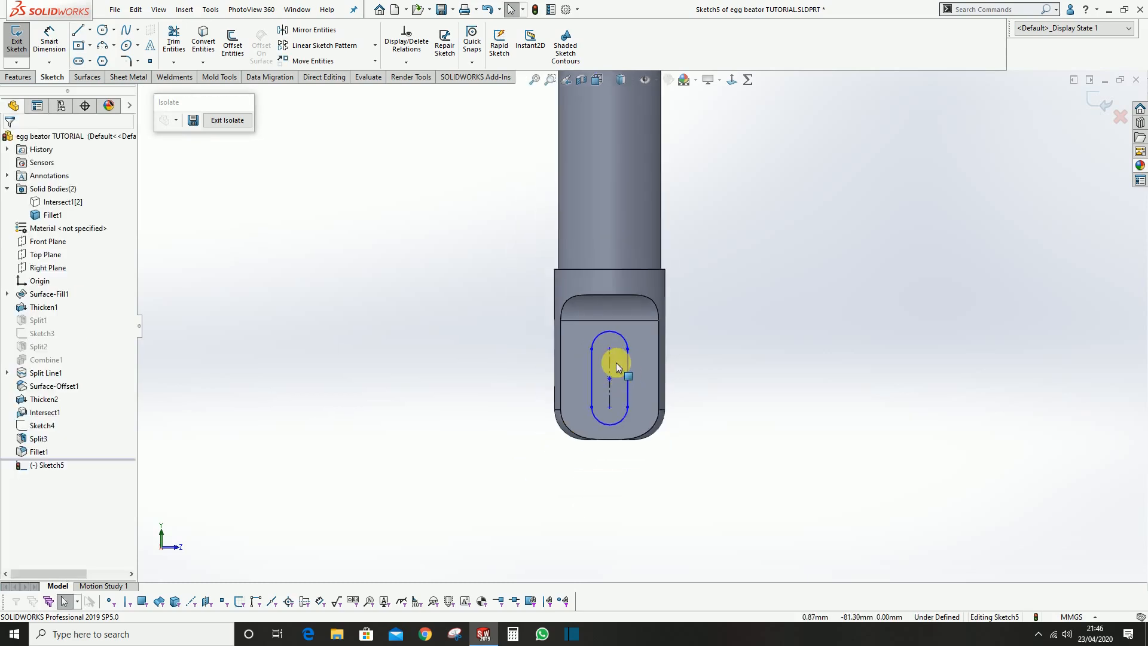
click(610, 350)
scroll(610, 350, up, 5)
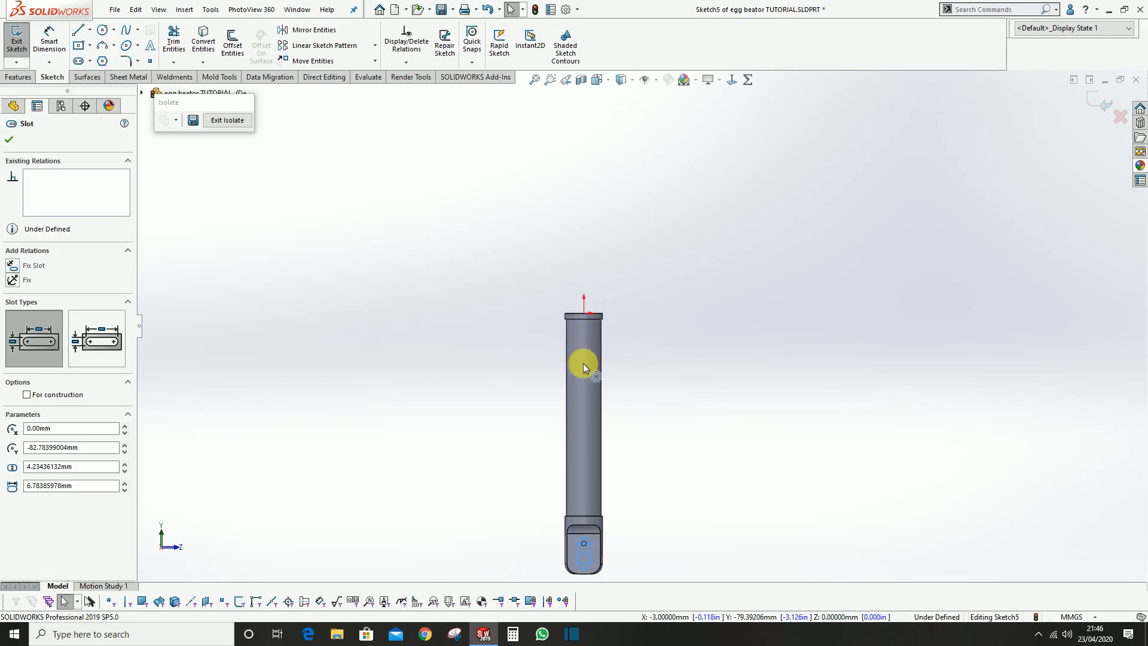
ctrl+click(585, 312)
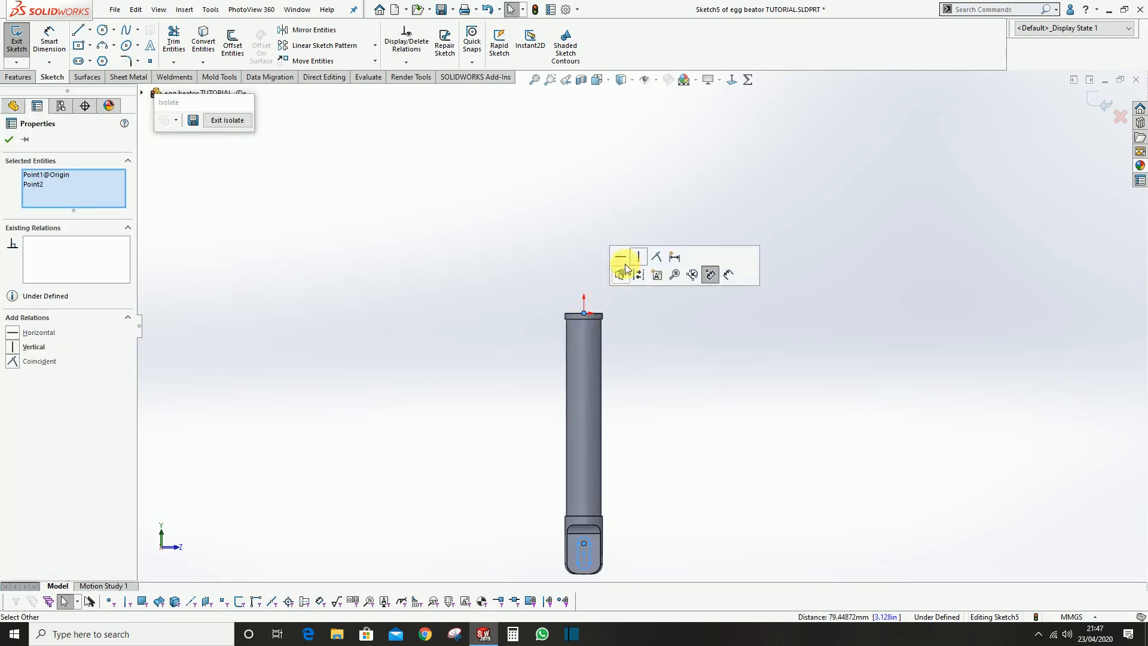
click(641, 257)
click(593, 208)
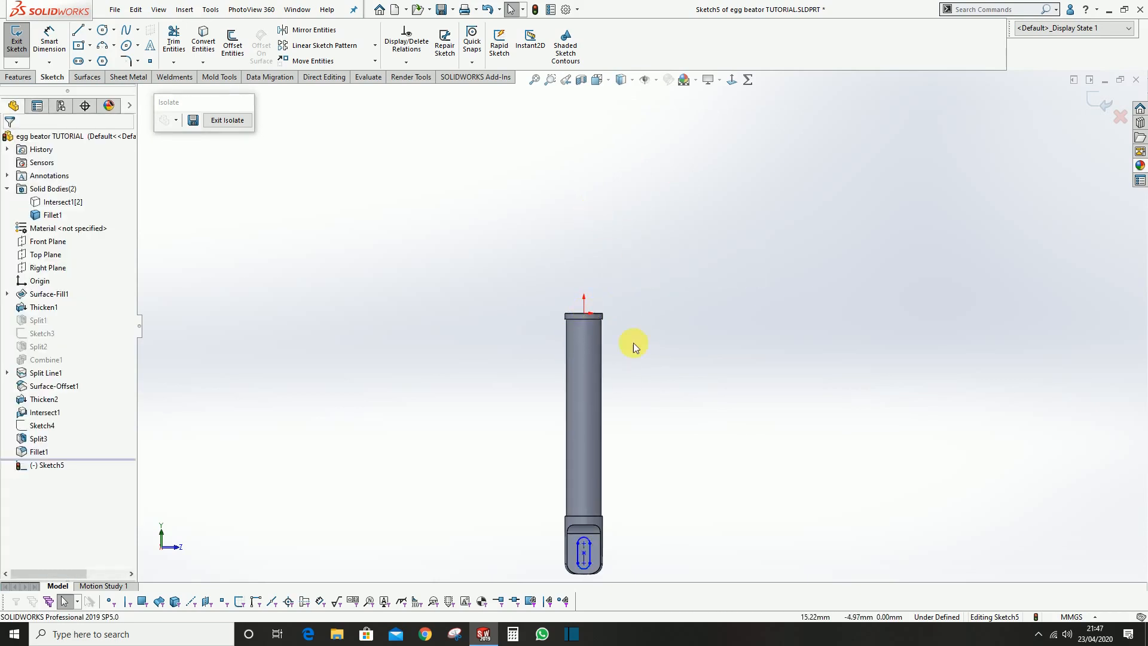
scroll(619, 428, down, 2)
scroll(616, 445, down, 2)
click(612, 435)
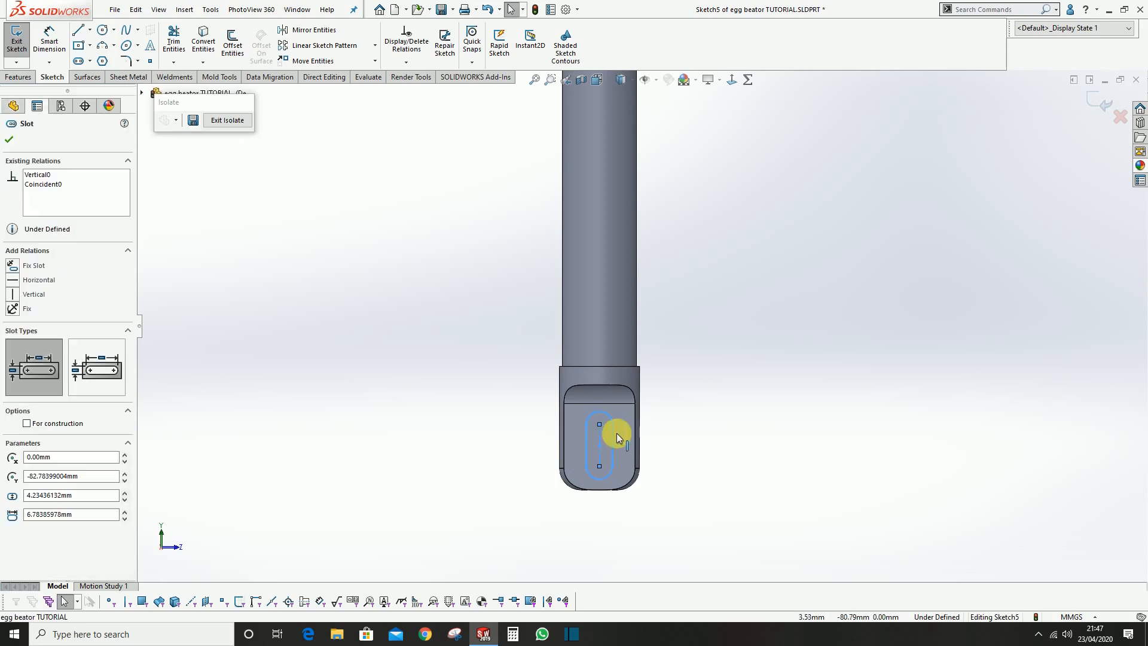
click(769, 436)
Dimension the slot's lower arc centre 5.5 mm above the bottom edge of the core
scroll(569, 436, down, 4)
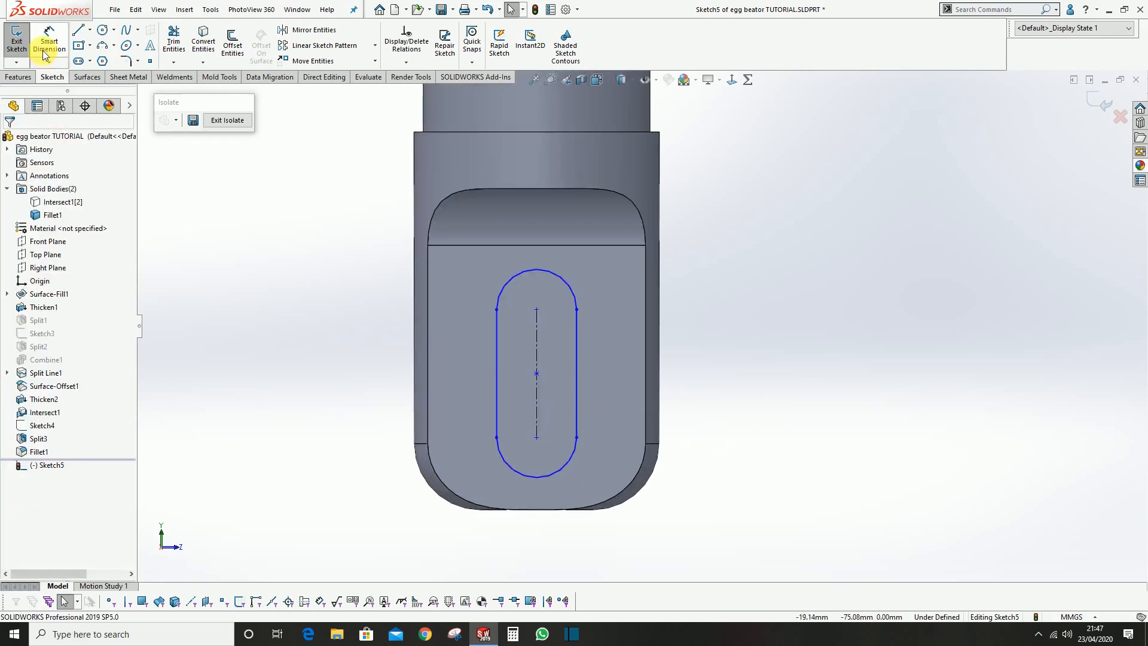
click(46, 57)
scroll(611, 317, down, 2)
scroll(604, 363, down, 2)
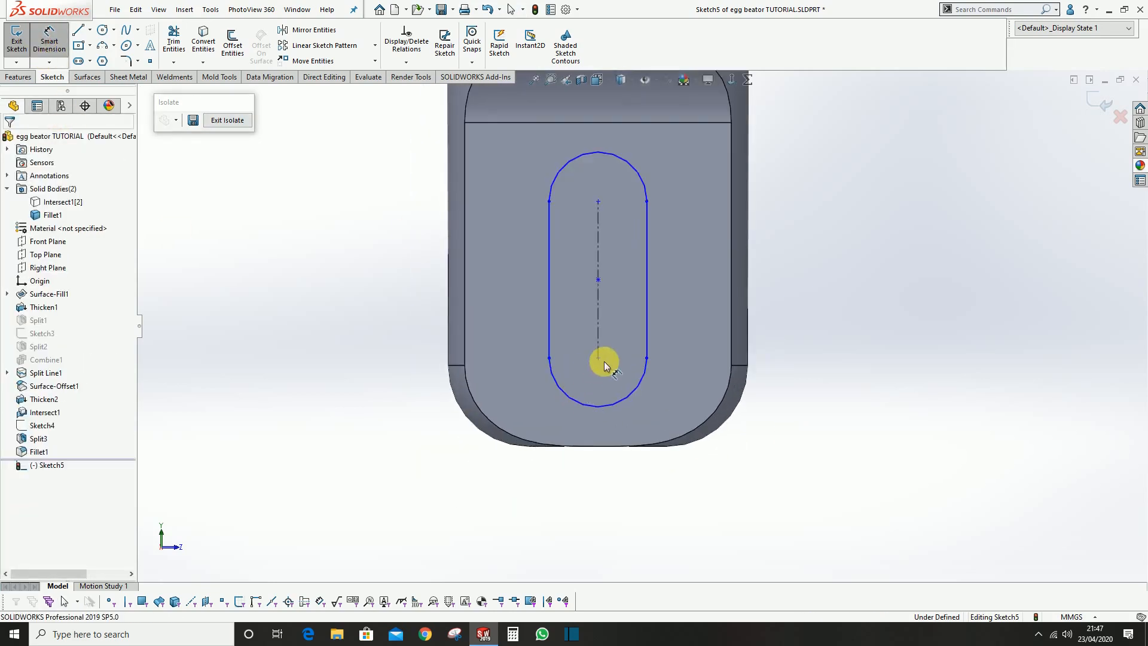
click(601, 361)
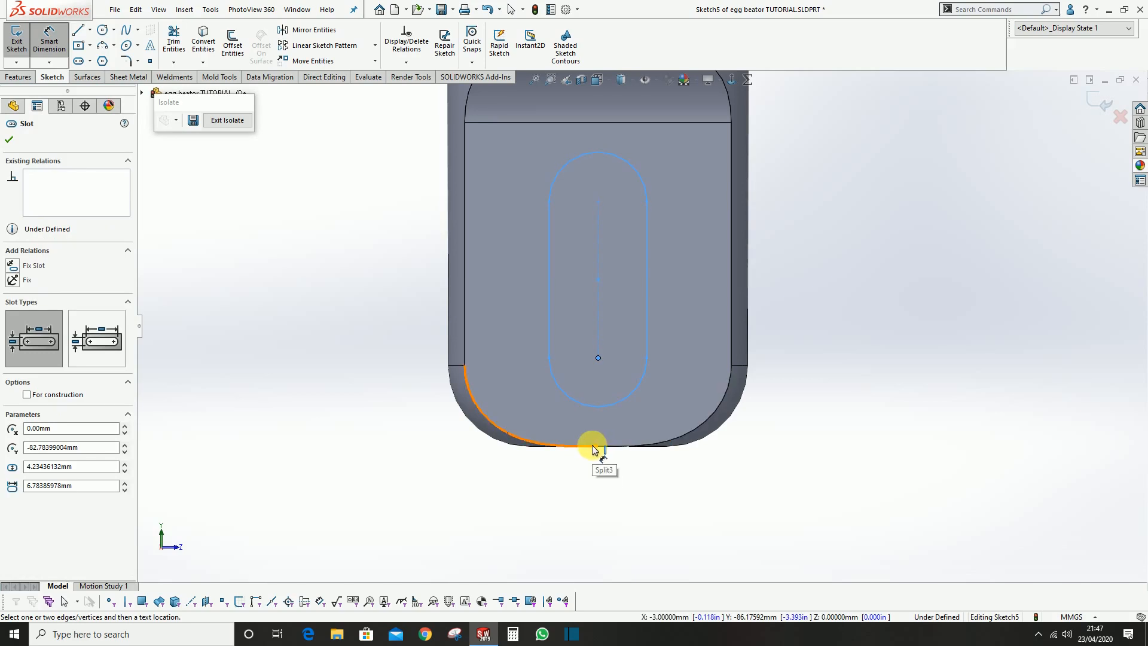
click(598, 447)
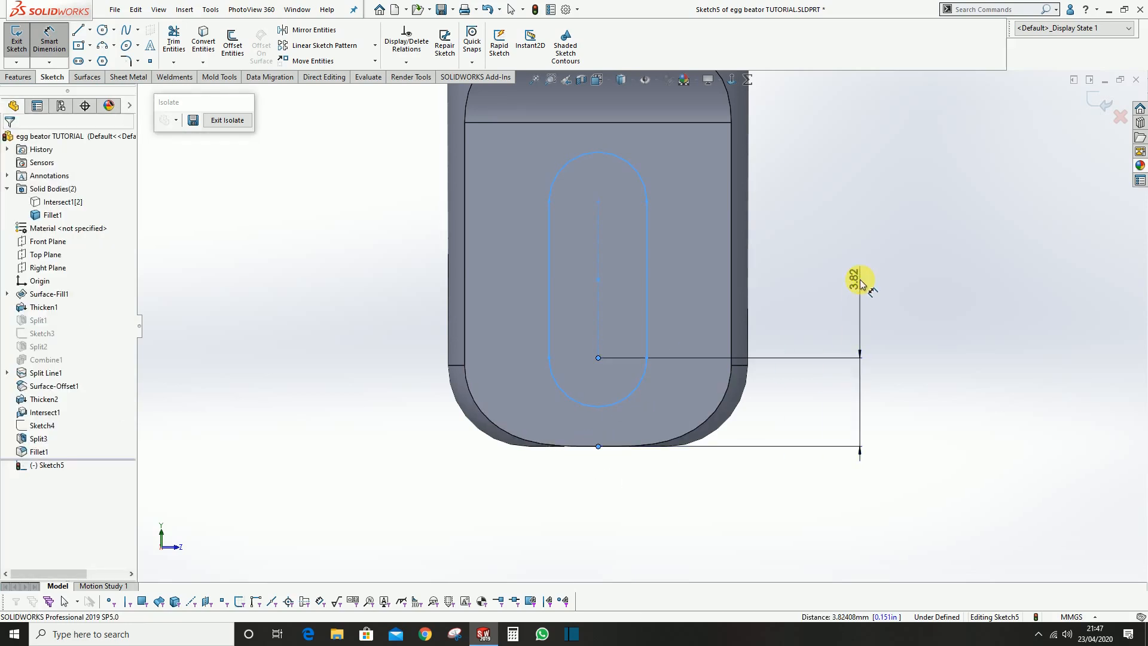
click(862, 280)
text(5.5)
key(Return)
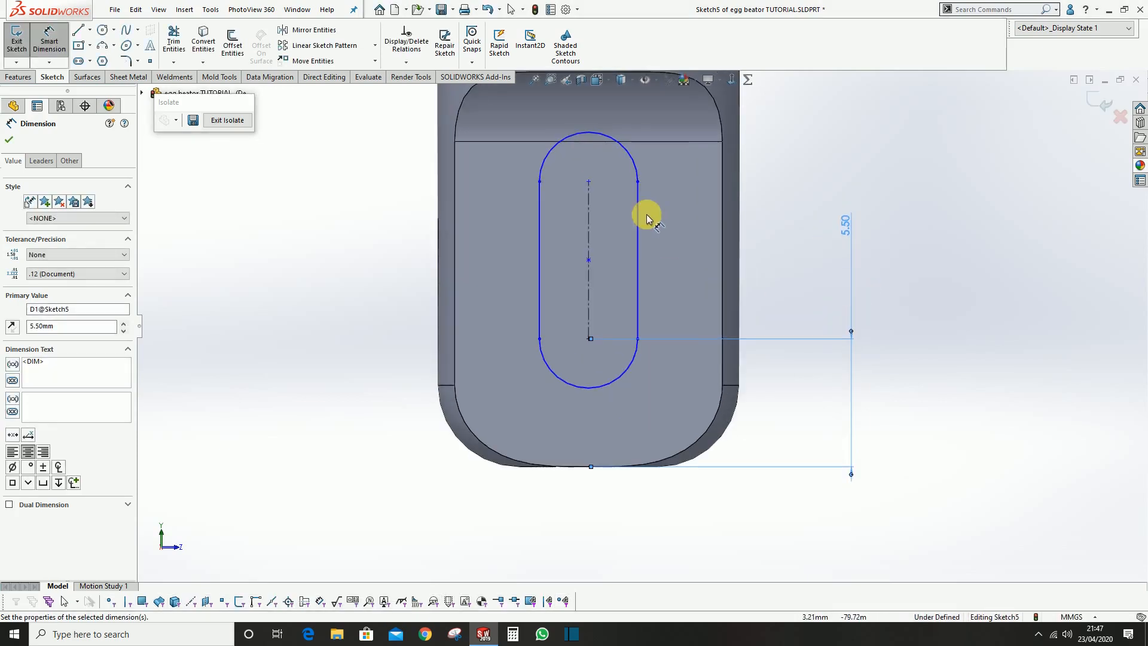
Dimension the slot's centre-to-centre length as 6 mm
click(589, 227)
click(779, 256)
text(6)
key(Return)
scroll(665, 252, up, 2)
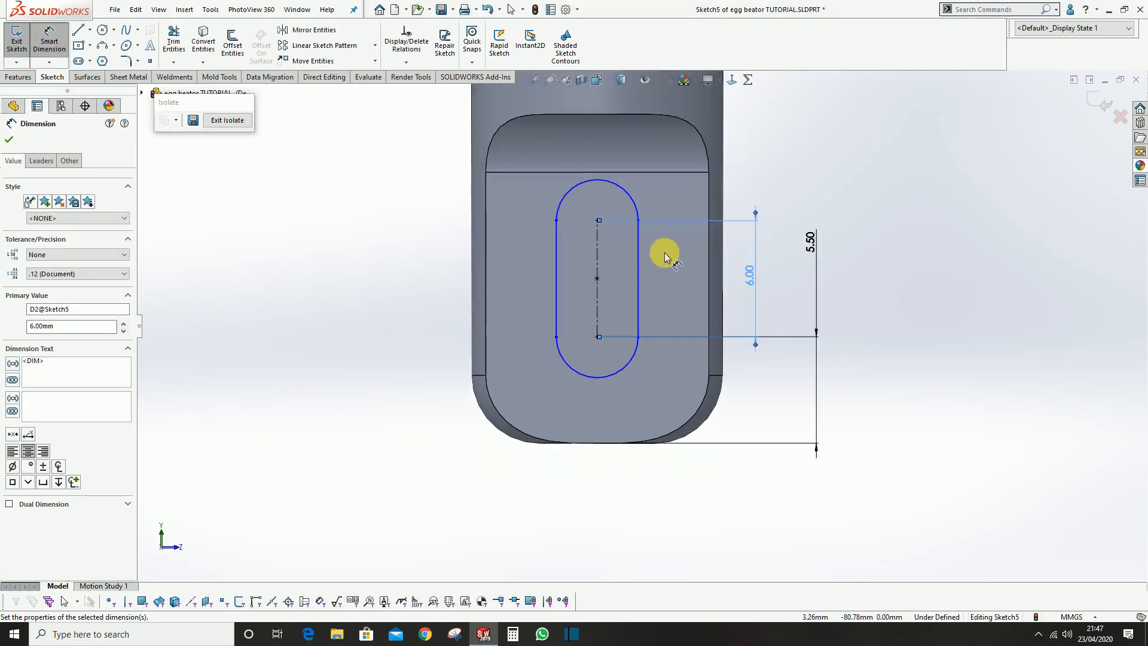
Set the slot's end arc radius to 2.5 mm and finish the sketch
click(631, 188)
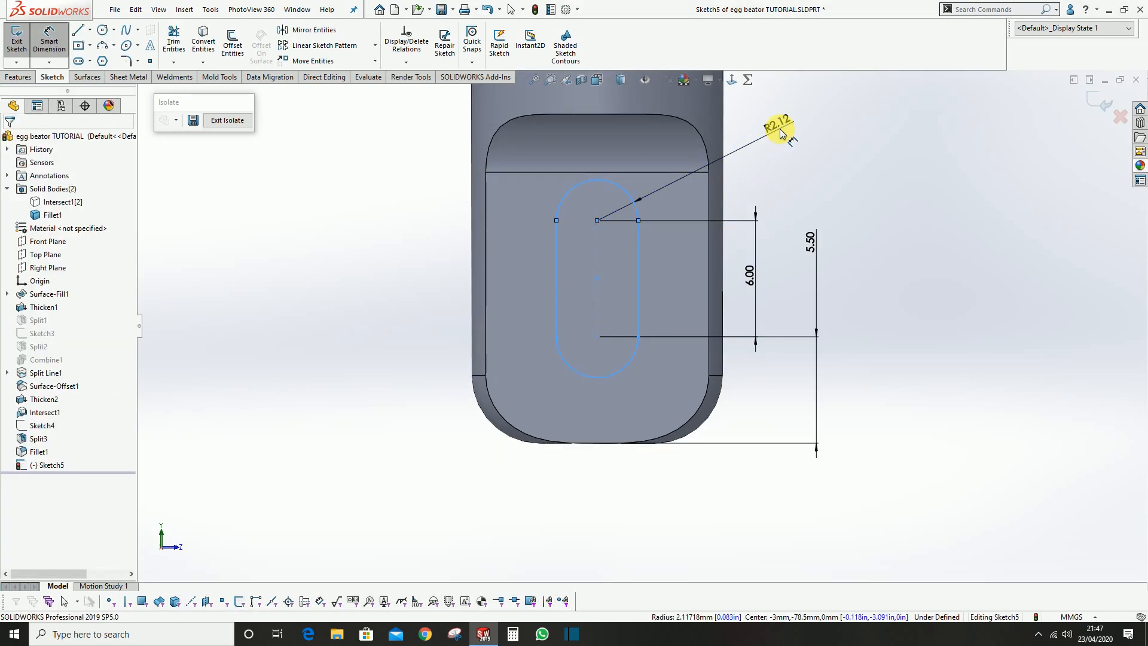
click(781, 132)
text(2.5)
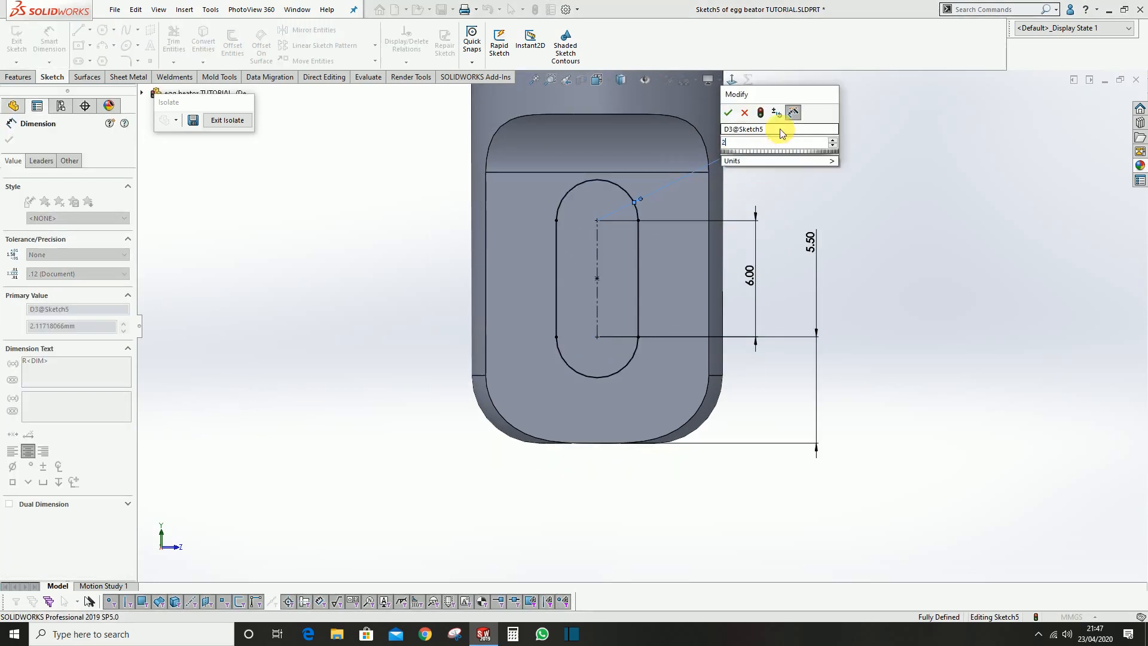
key(Return)
click(893, 180)
scroll(849, 234, up, 2)
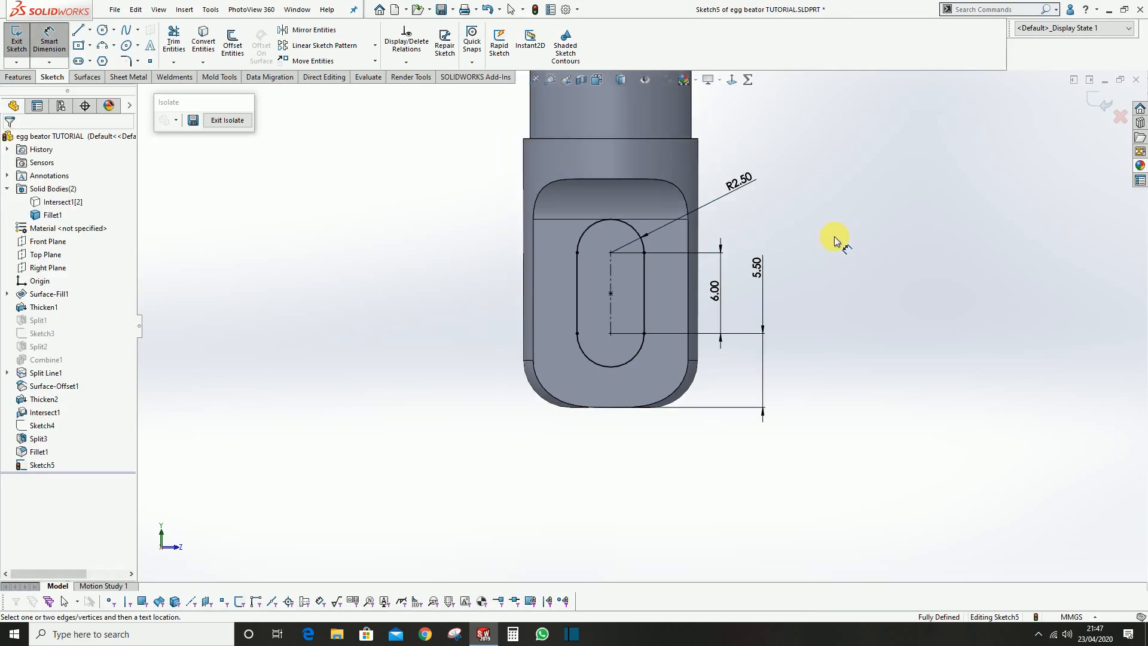
click(1098, 107)
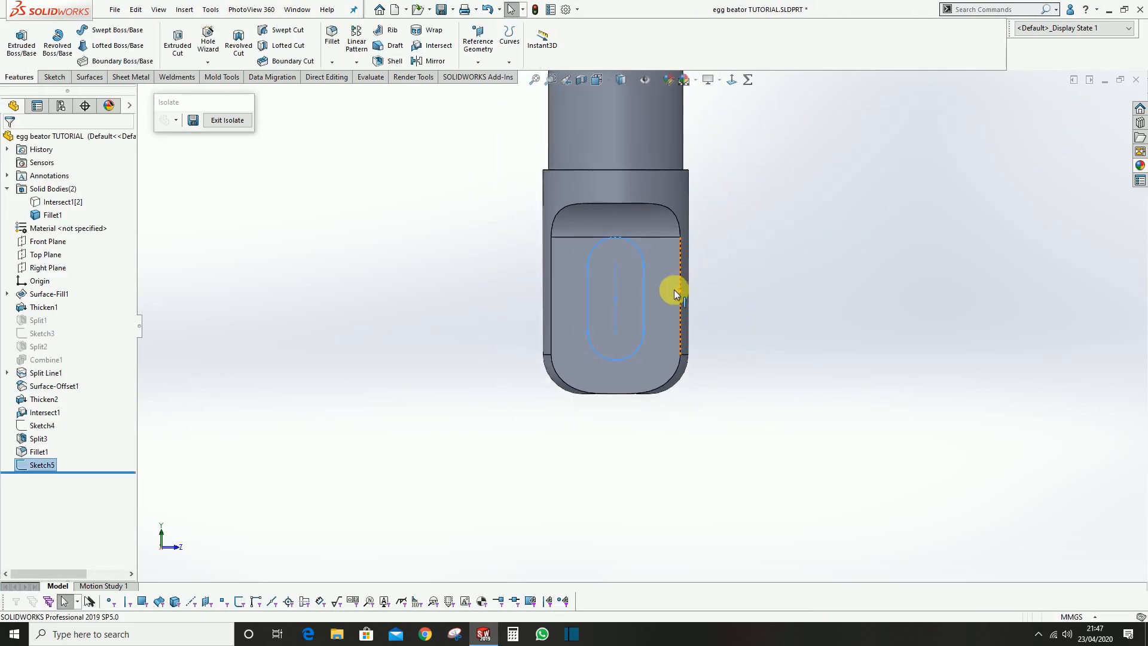
scroll(673, 289, down, 2)
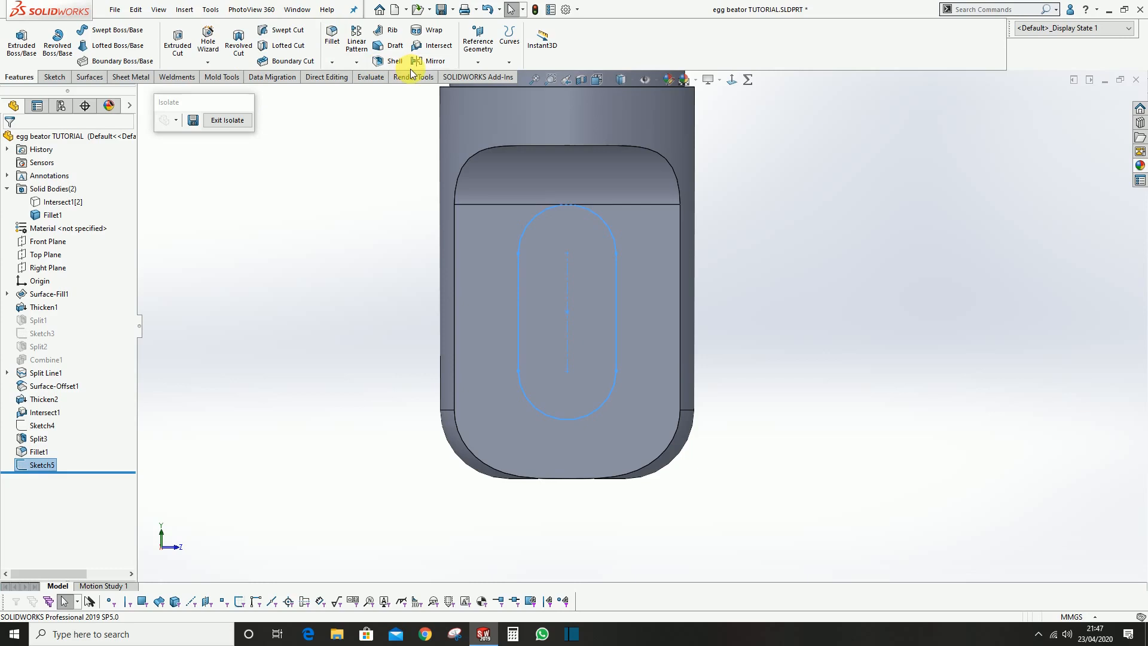
scroll(610, 278, up, 2)
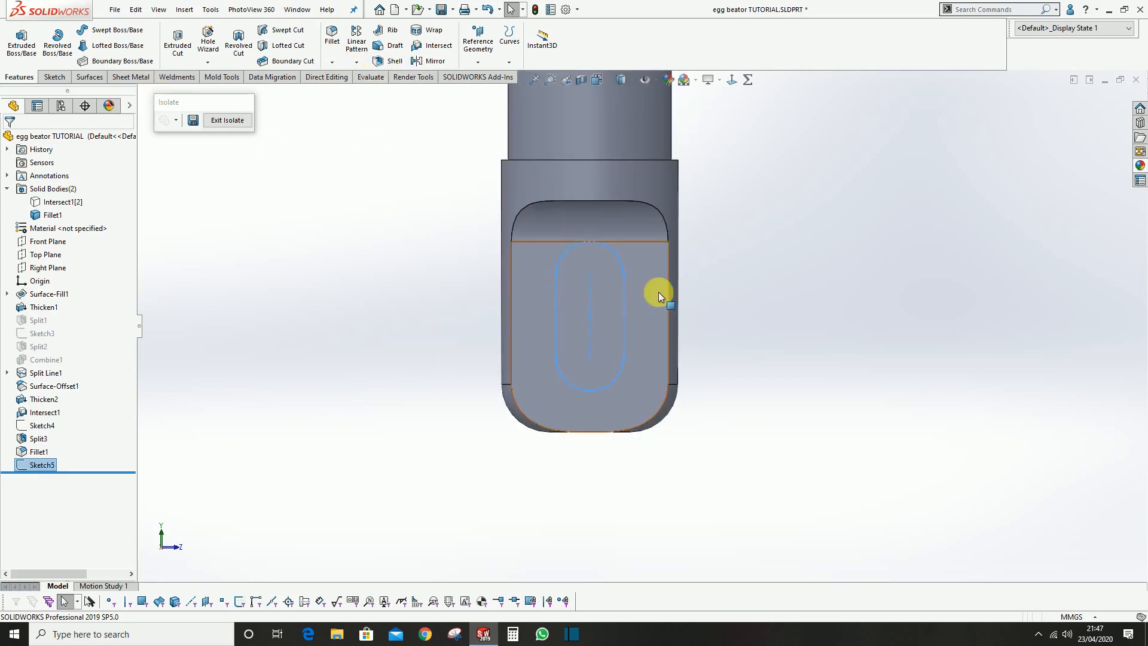
Split the core body with the slot sketch and consume the slot-shaped piece to leave a through slot
key(f)
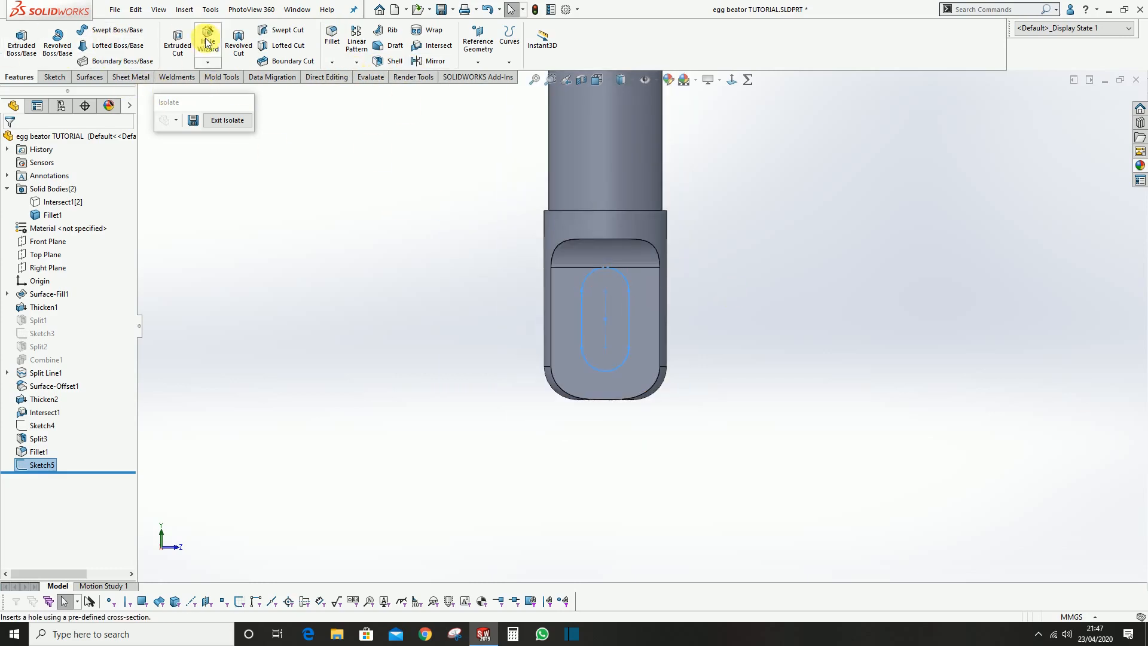
scroll(530, 181, up, 3)
scroll(579, 186, down, 2)
scroll(693, 351, down, 3)
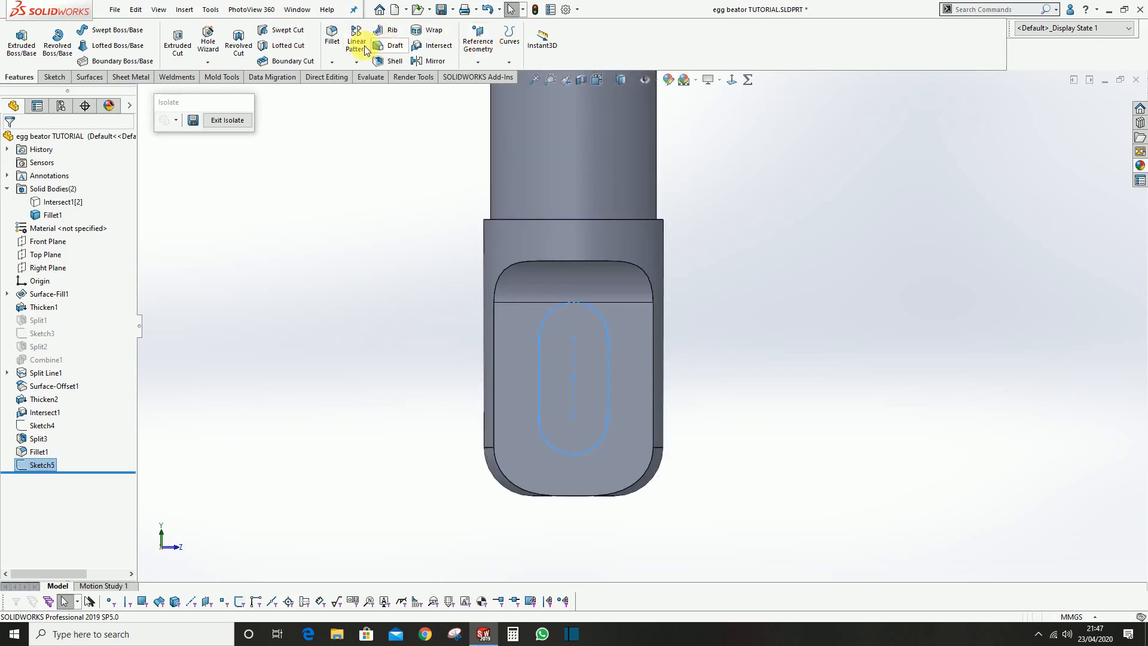
scroll(329, 56, down, 5)
scroll(329, 57, down, 1)
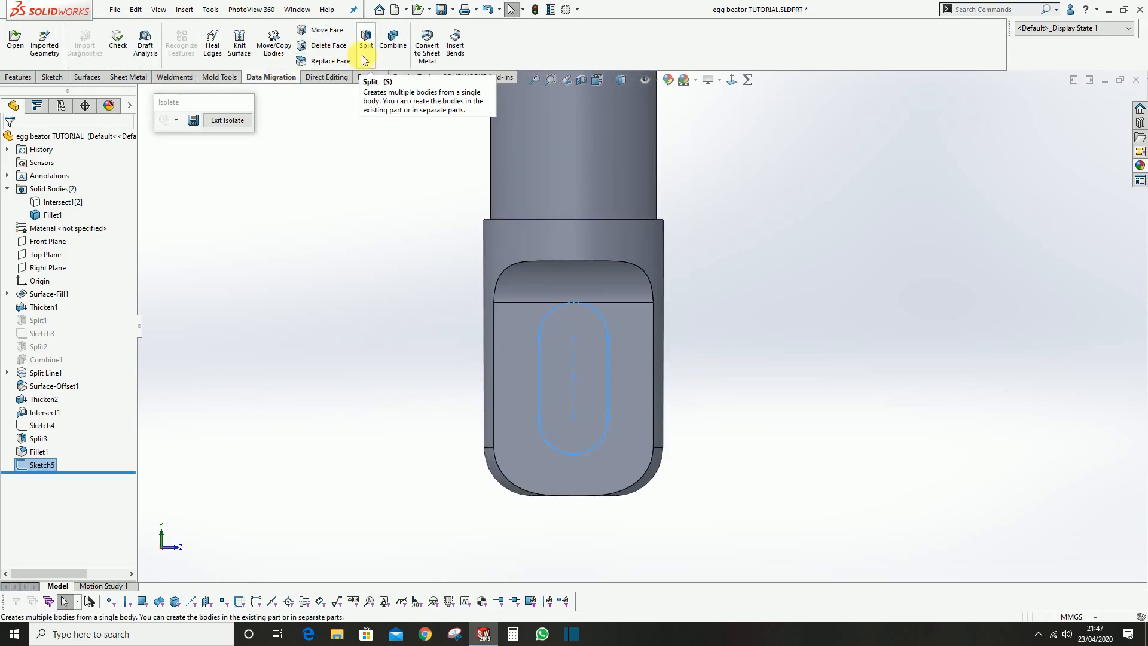
click(366, 40)
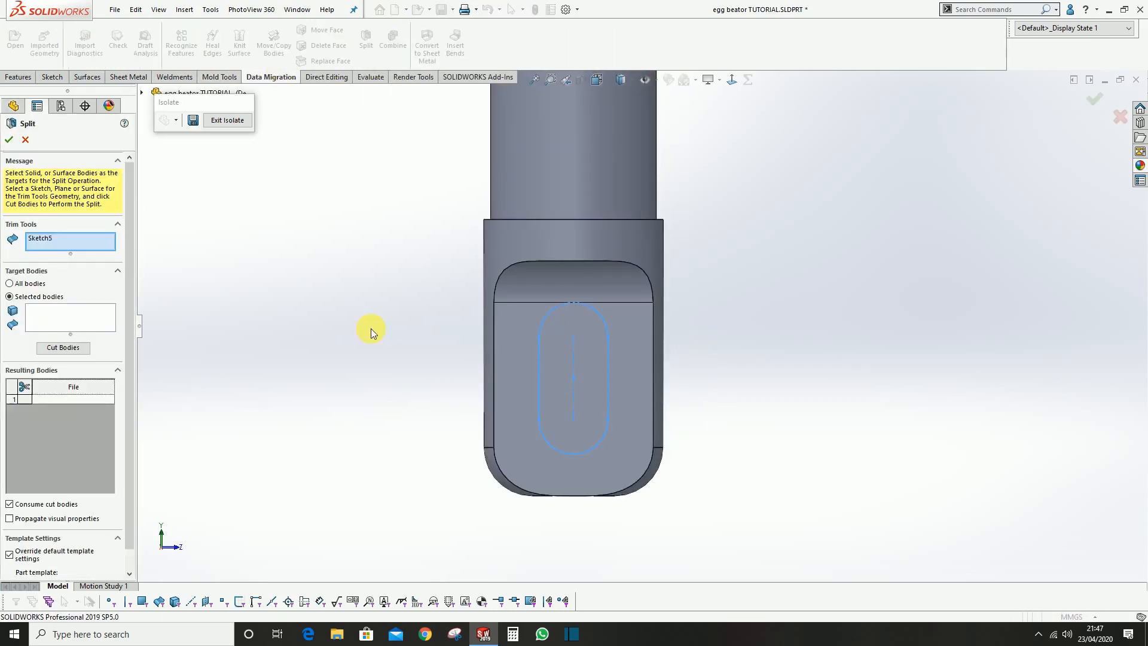
click(73, 355)
click(575, 344)
scroll(31, 485, down, 1)
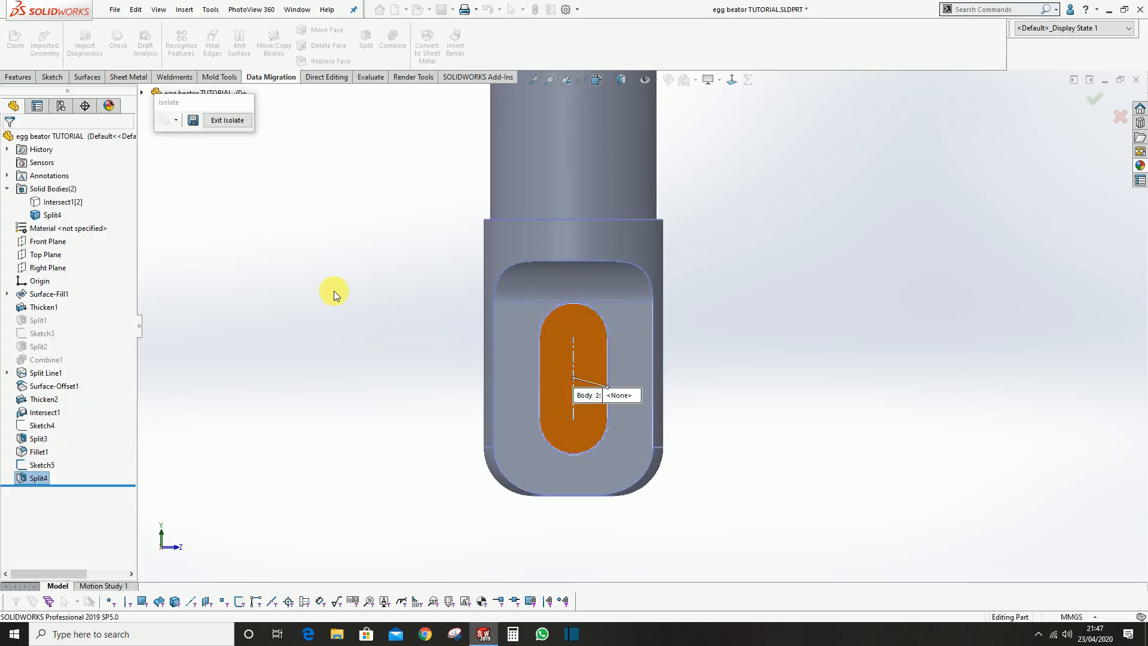
click(610, 357)
middle_drag(554, 320, 625, 386)
scroll(612, 393, down, 3)
click(760, 358)
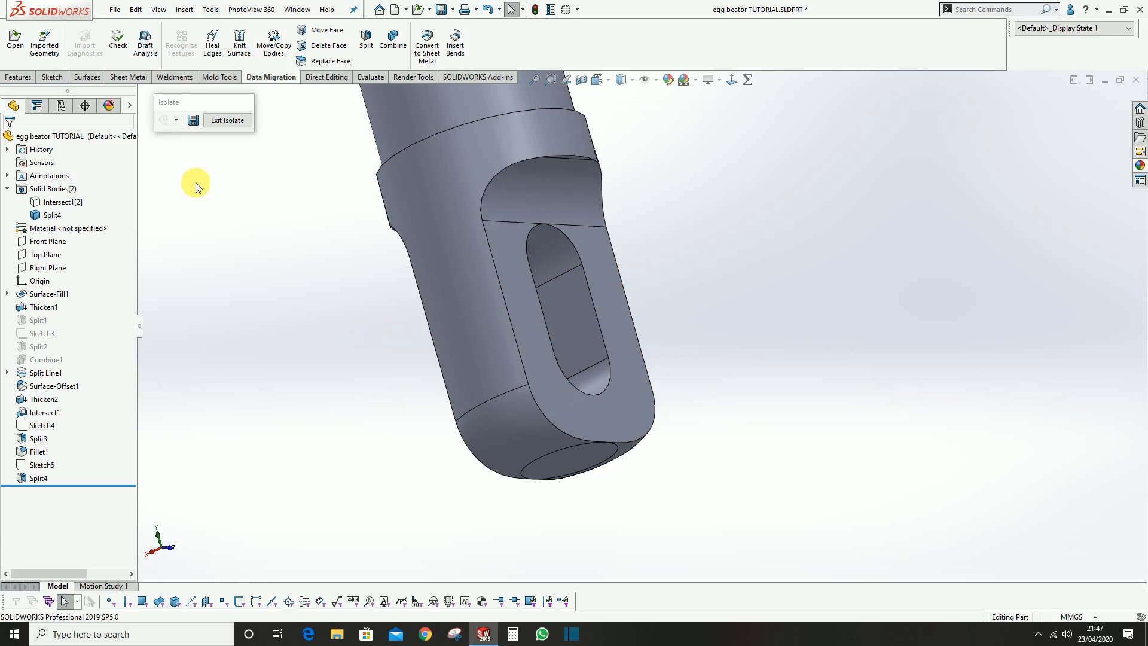
Fillet the outer edges of both flats and both slot opening edges with a 1.5 mm radius, and save the part
key(f)
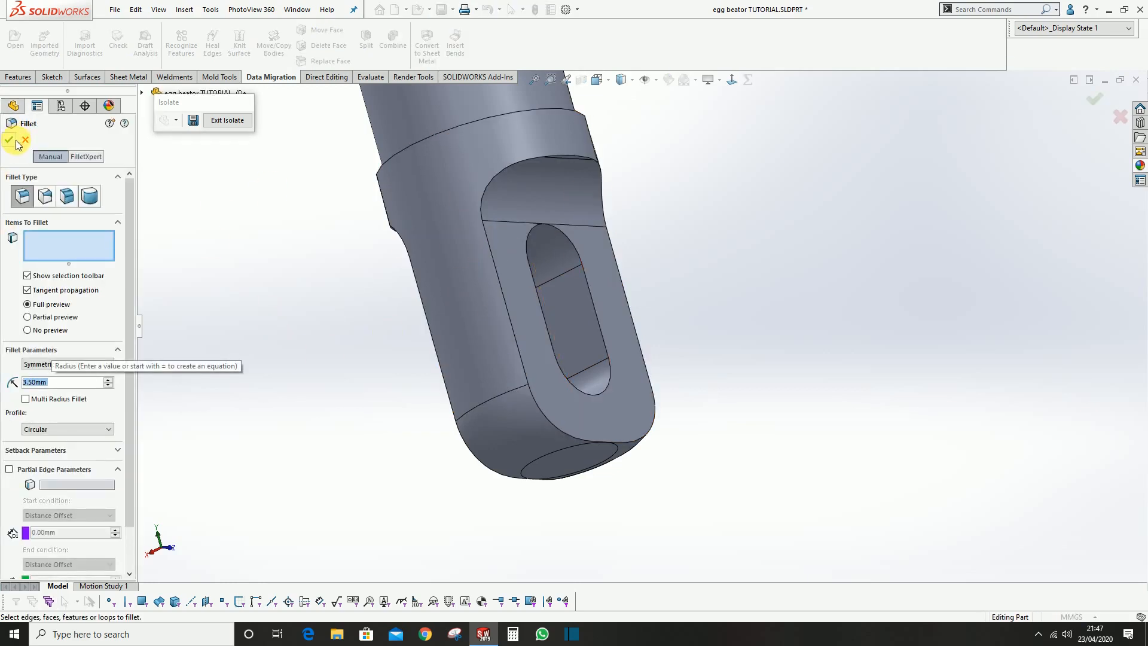
click(497, 274)
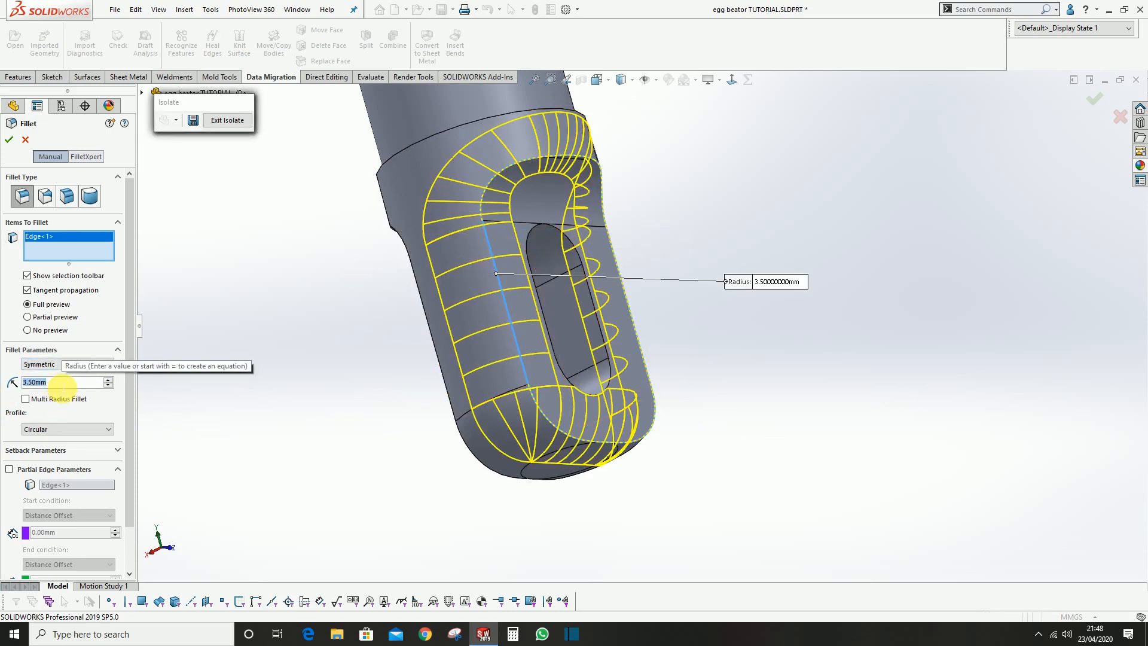
text(1.5)
key(Return)
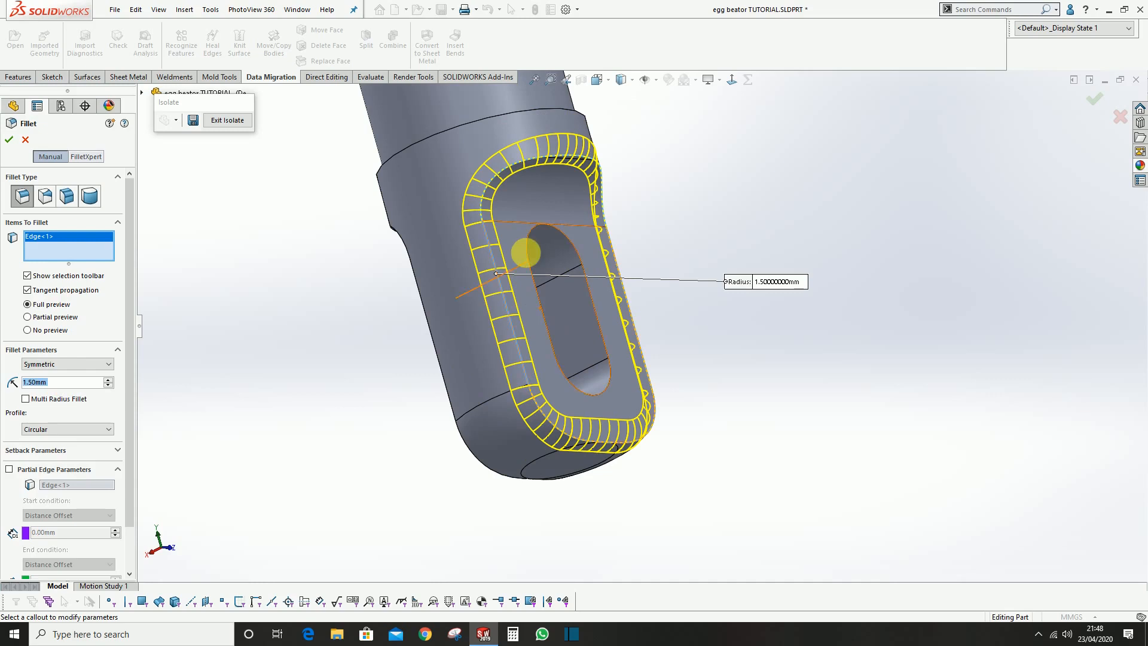
click(526, 237)
middle_drag(514, 380, 299, 333)
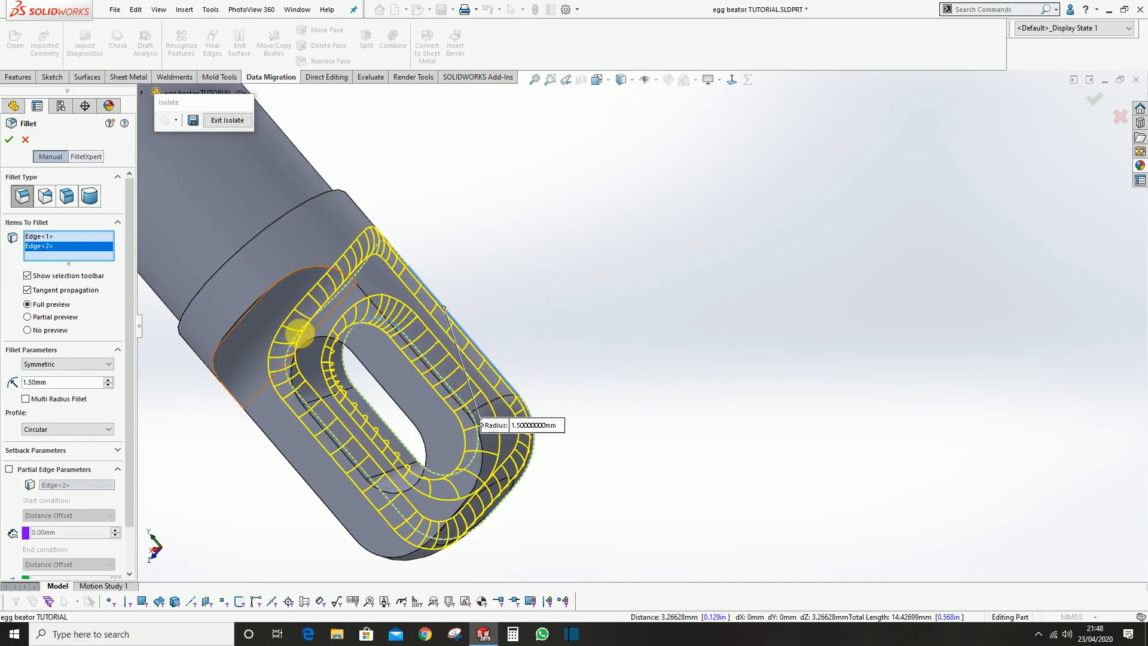
click(307, 267)
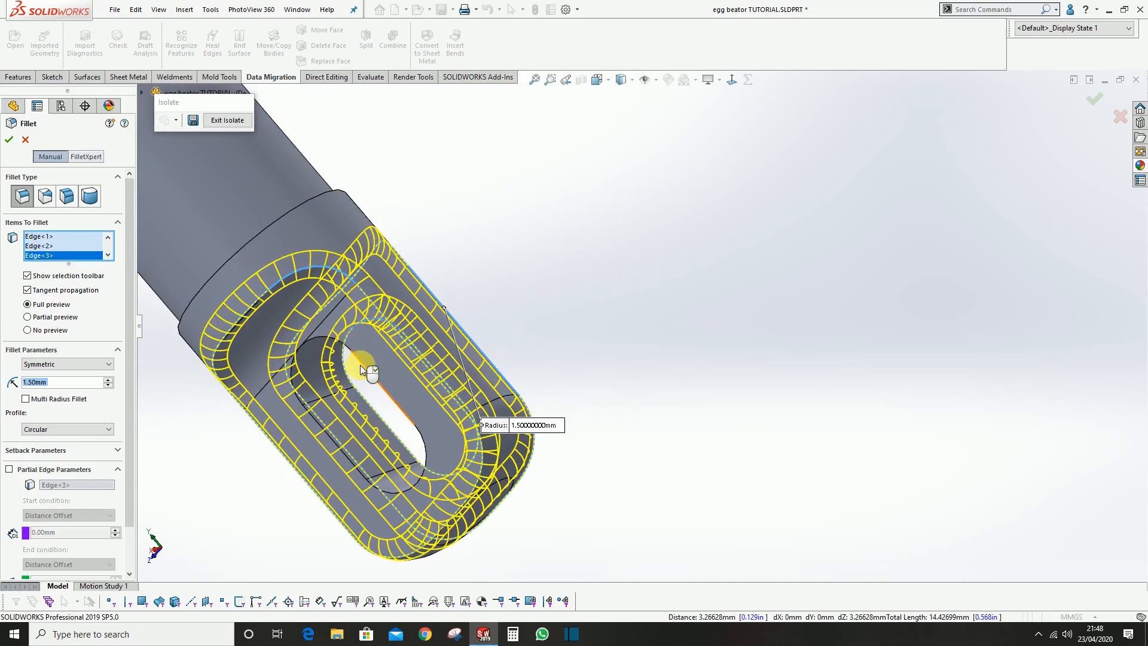
click(362, 366)
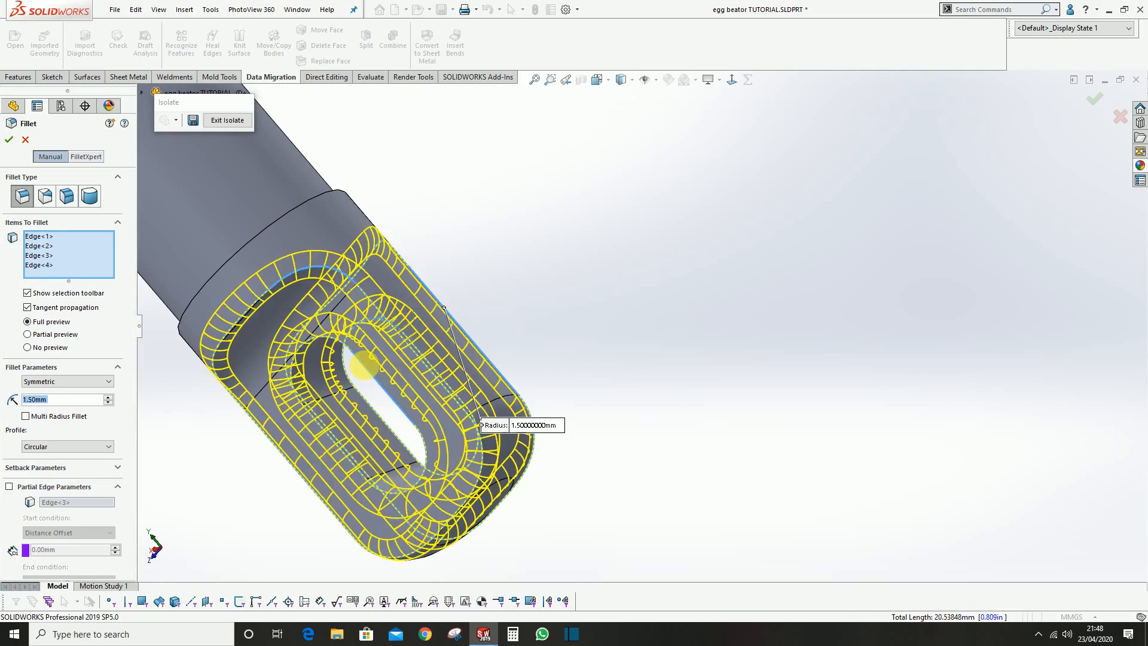
key(Return)
middle_drag(668, 256, 440, 342)
click(299, 257)
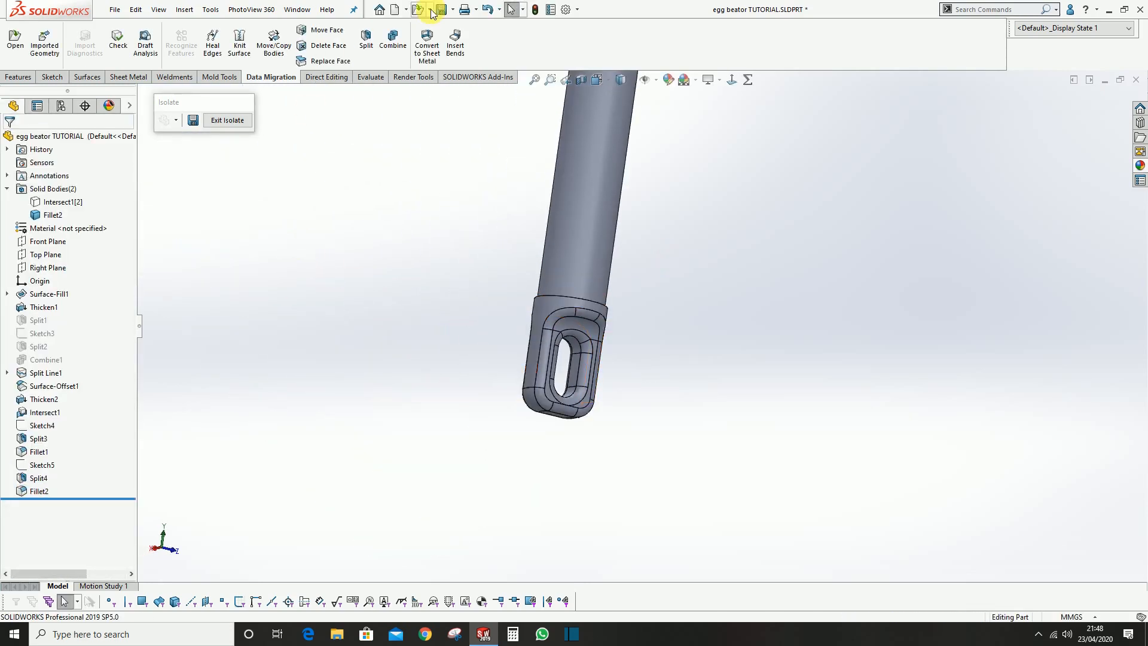
key(ctrl+s)
On the core's circular top end face, sketch a circle about 1.6 mm in diameter near the rim, above the origin
scroll(629, 336, up, 5)
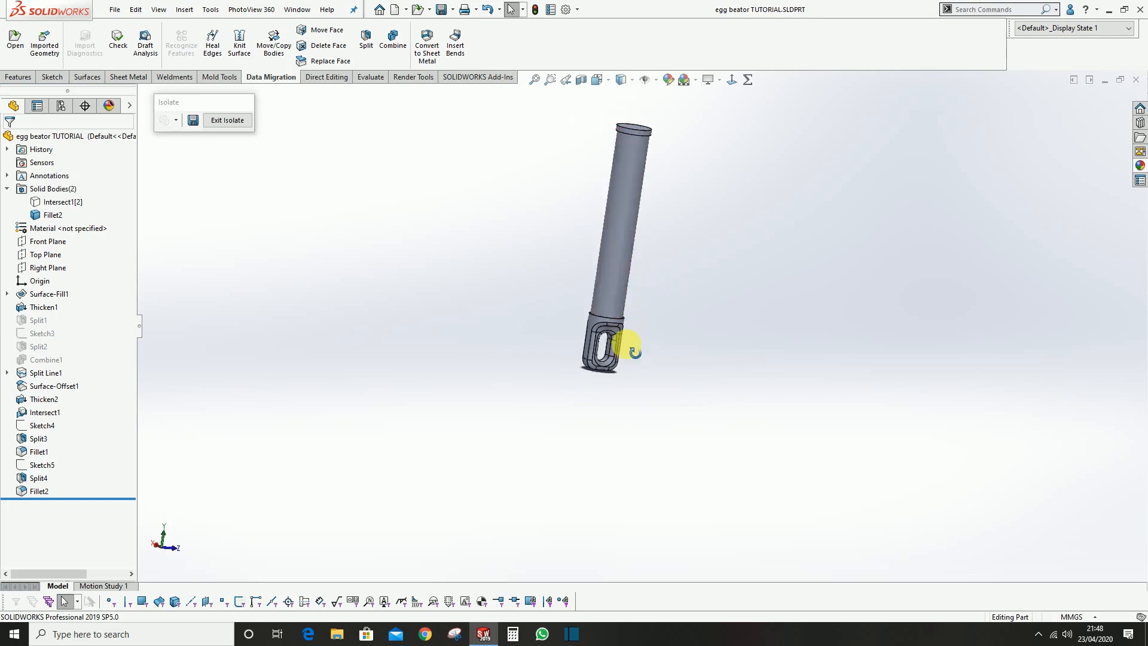
scroll(642, 159, down, 4)
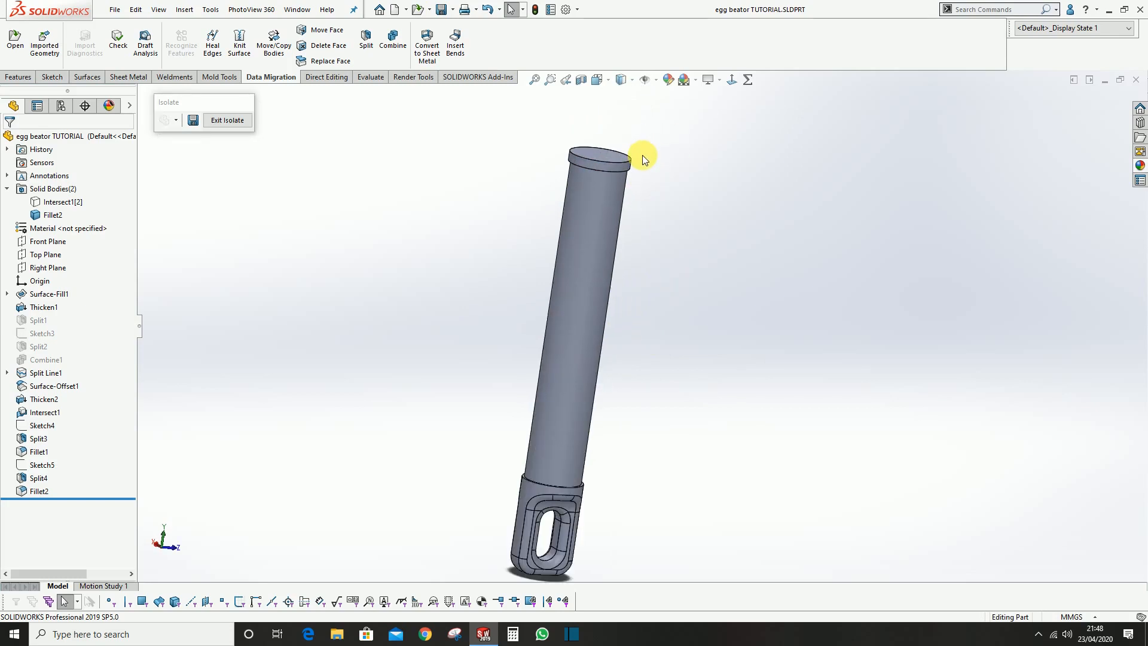
middle_drag(631, 186, 586, 313)
scroll(626, 230, down, 3)
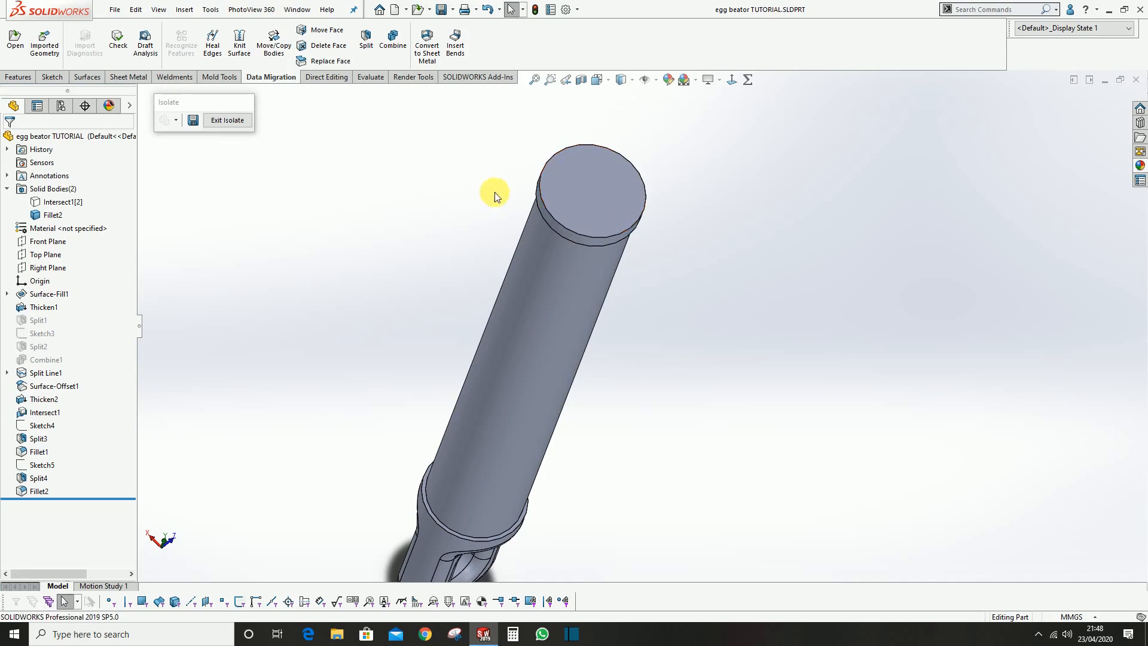
click(580, 192)
click(441, 224)
middle_drag(633, 319, 487, 253)
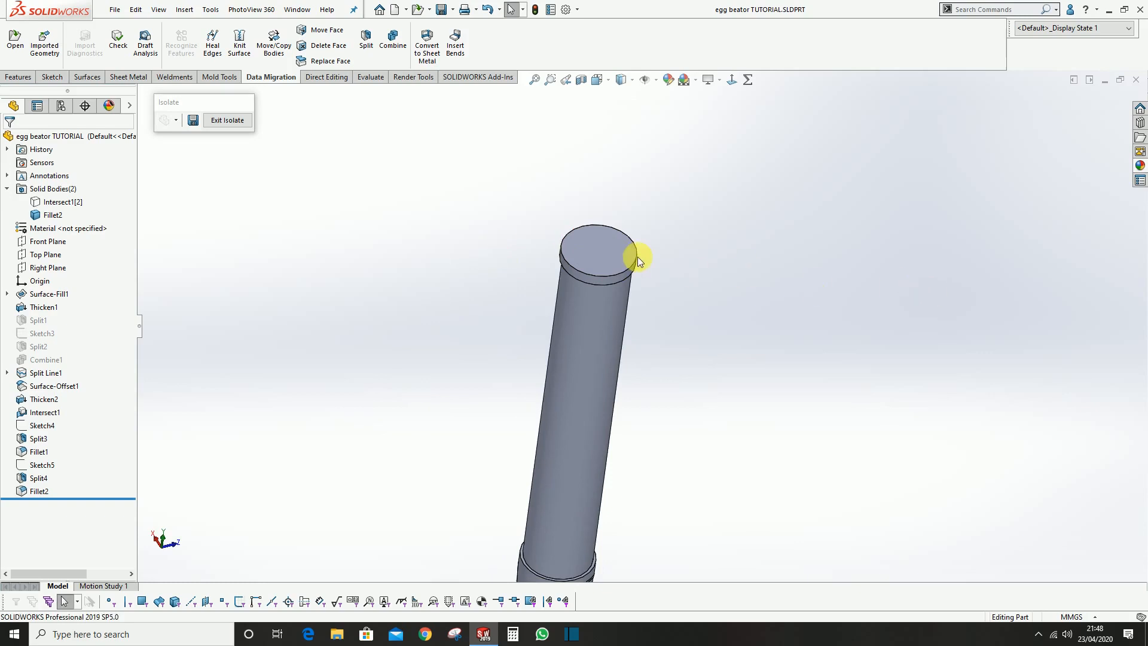
click(622, 255)
click(680, 223)
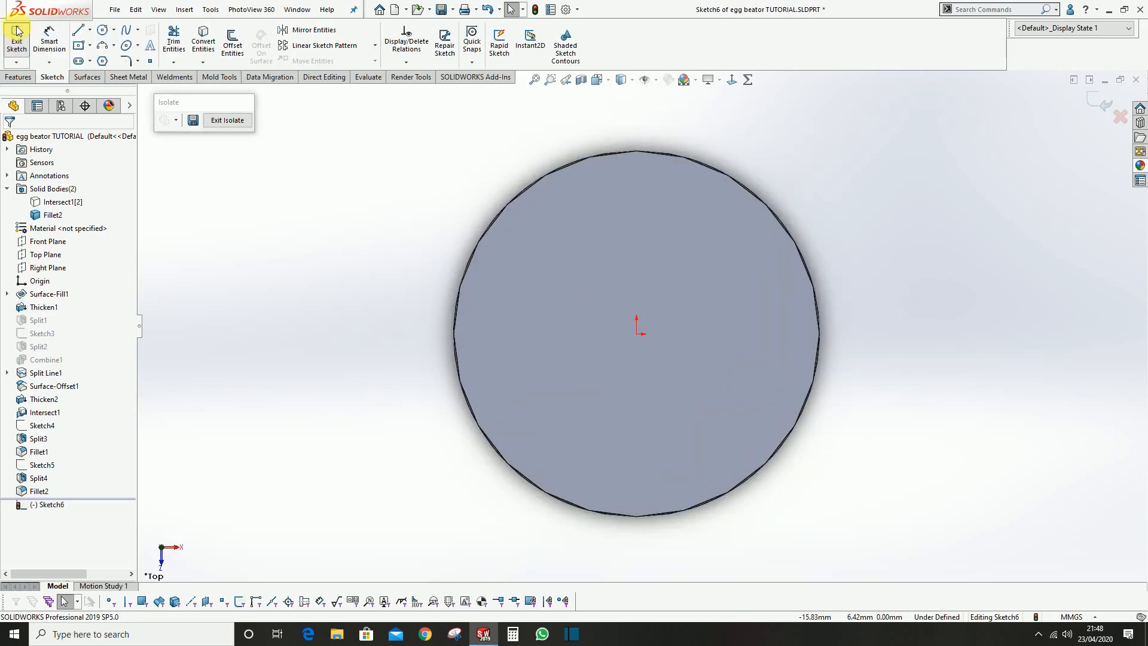
click(104, 31)
scroll(634, 230, down, 3)
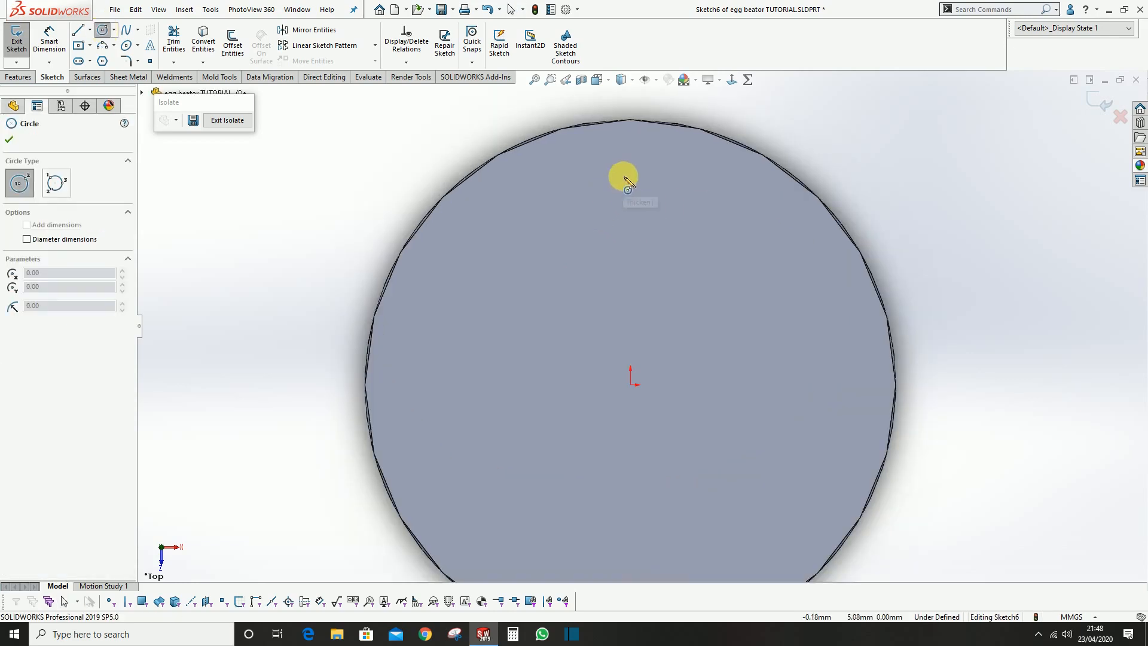
drag(631, 161, 663, 149)
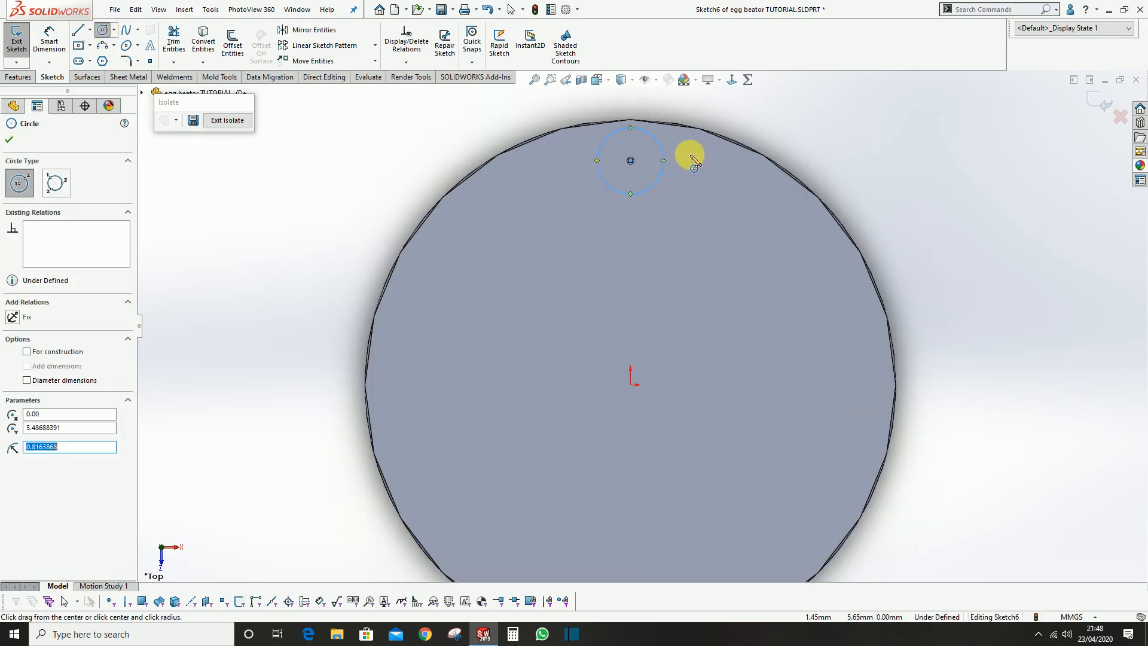
Dimension the small circle's diameter as 1.5 mm
click(58, 53)
click(659, 145)
click(785, 107)
key(Return)
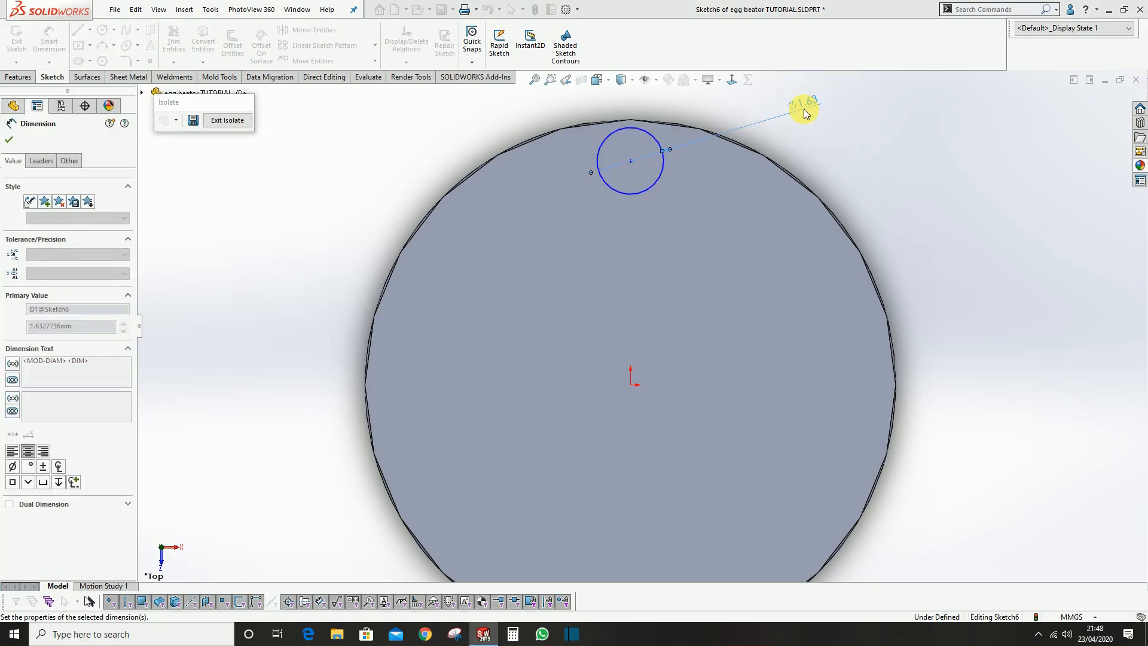
Dimension the small circle's centre 4.75 mm from the origin
click(631, 160)
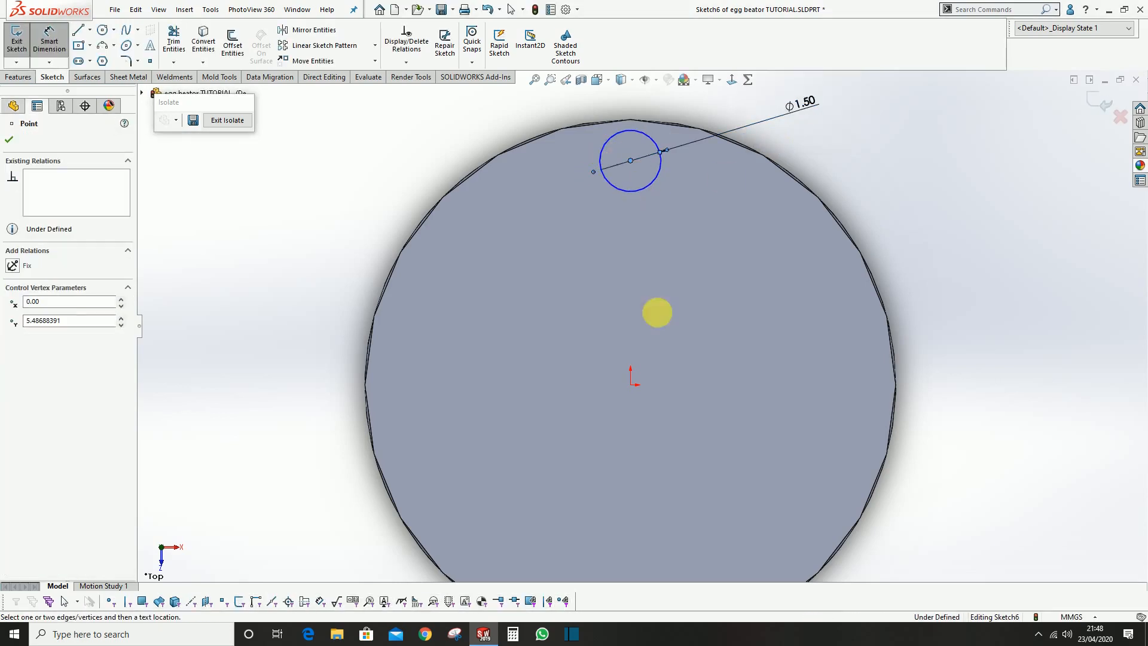
click(632, 388)
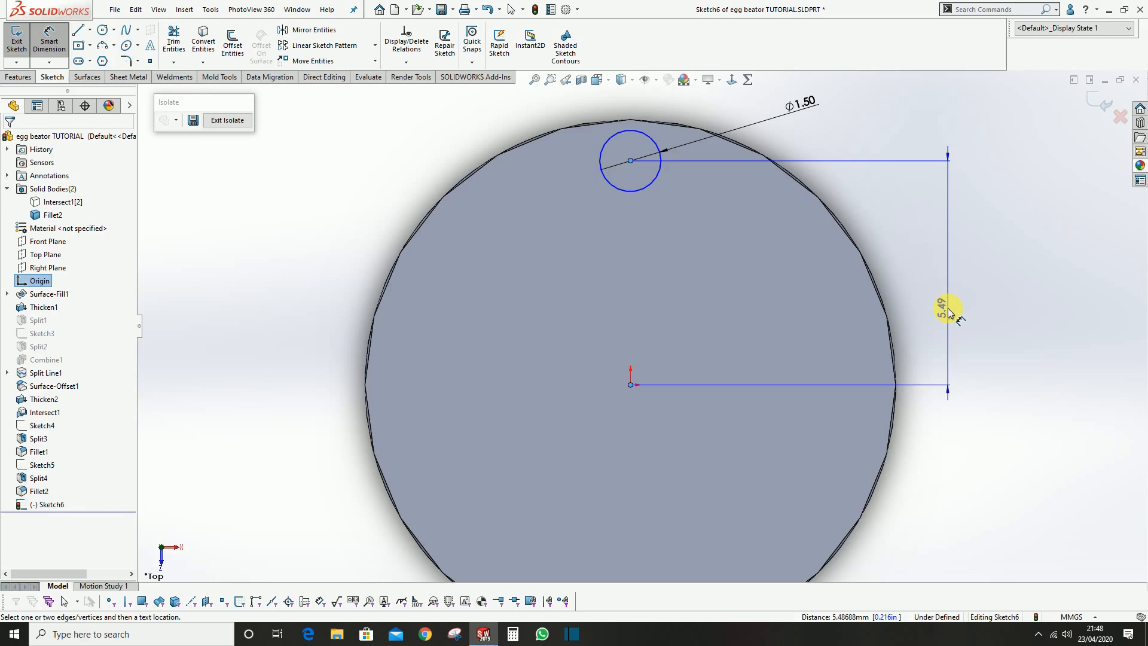
click(950, 312)
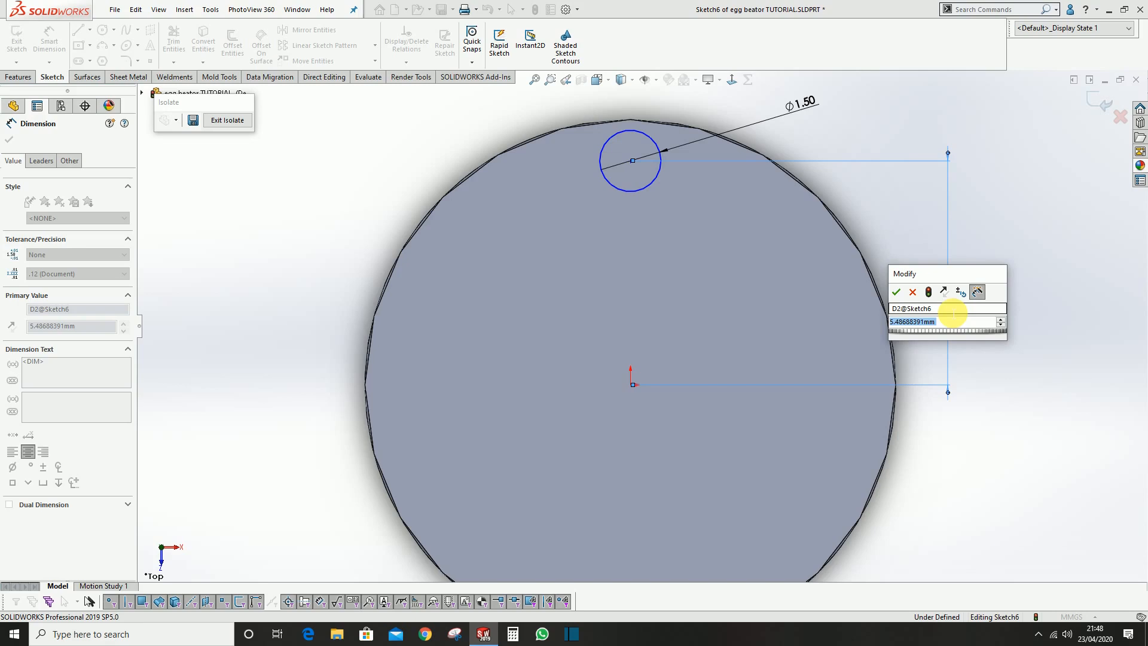
text(4.75)
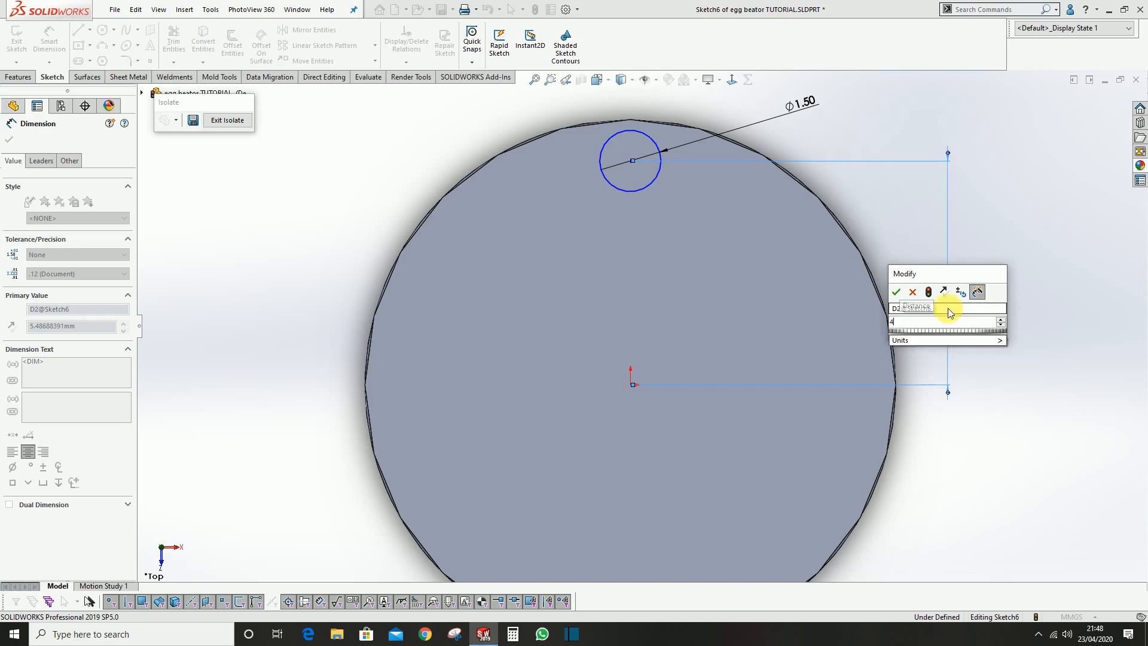
key(Return)
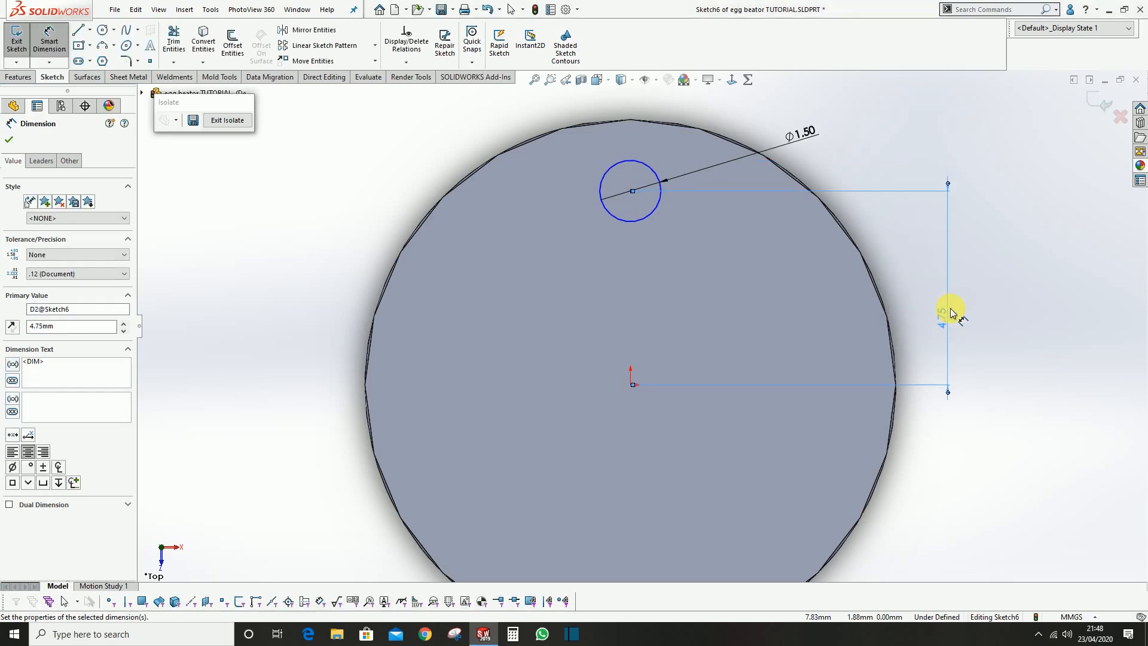
scroll(643, 197, down, 3)
scroll(649, 287, up, 1)
key(Escape)
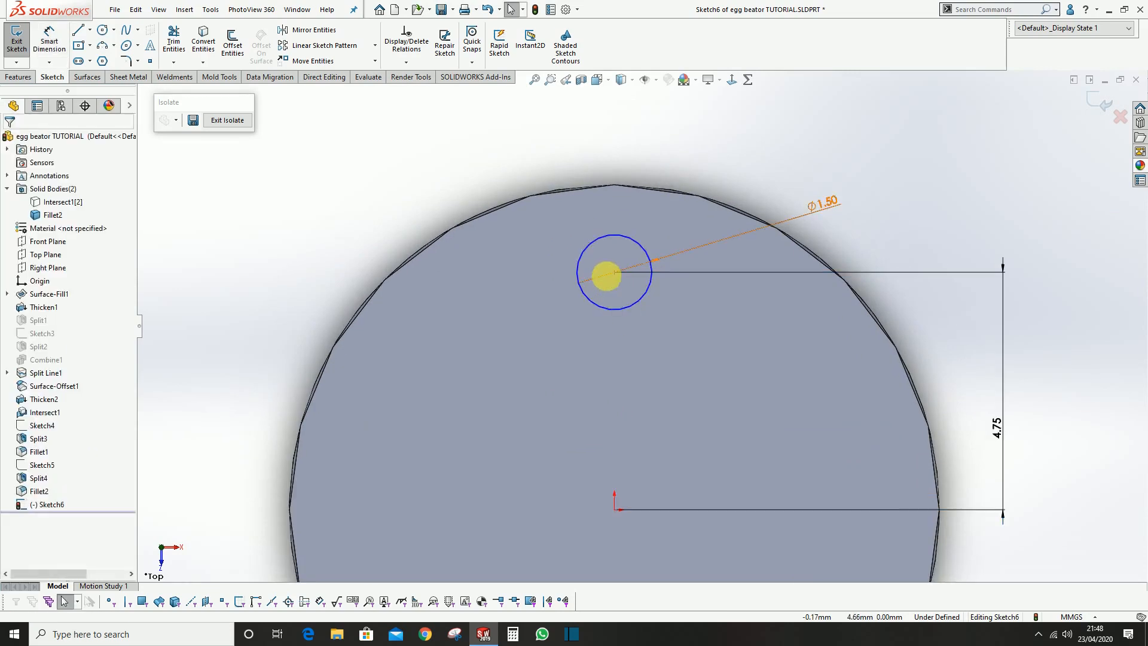
Align the small circle's centre with the origin using a vertical relation, and move its diameter dimension slightly farther out
click(613, 273)
ctrl+click(614, 509)
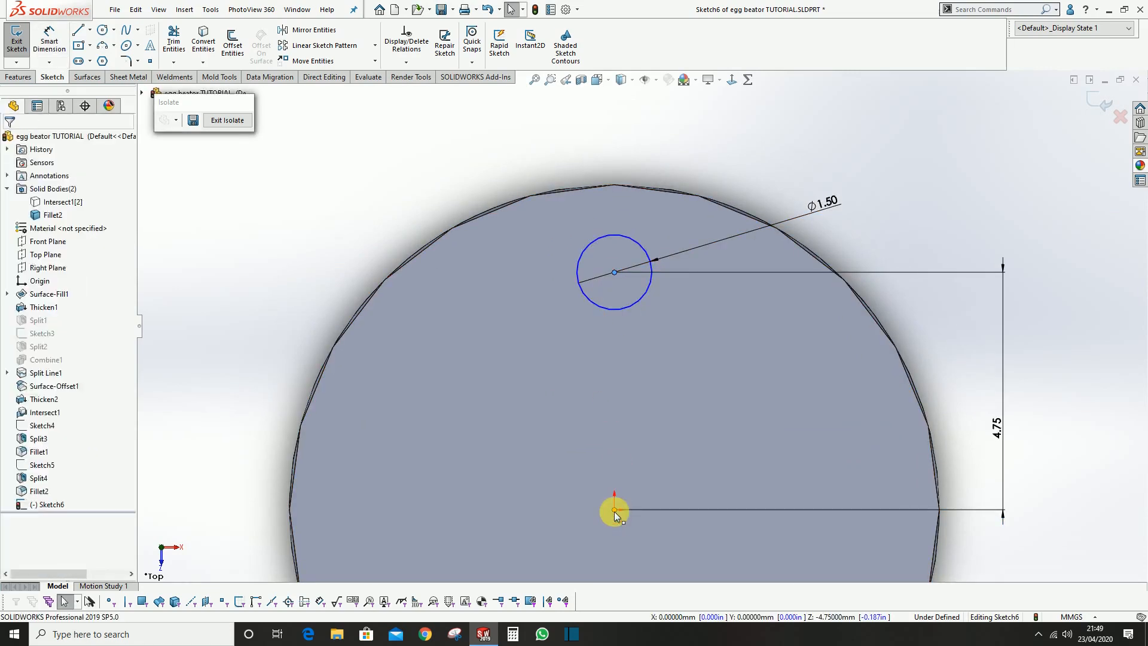
click(666, 458)
click(334, 216)
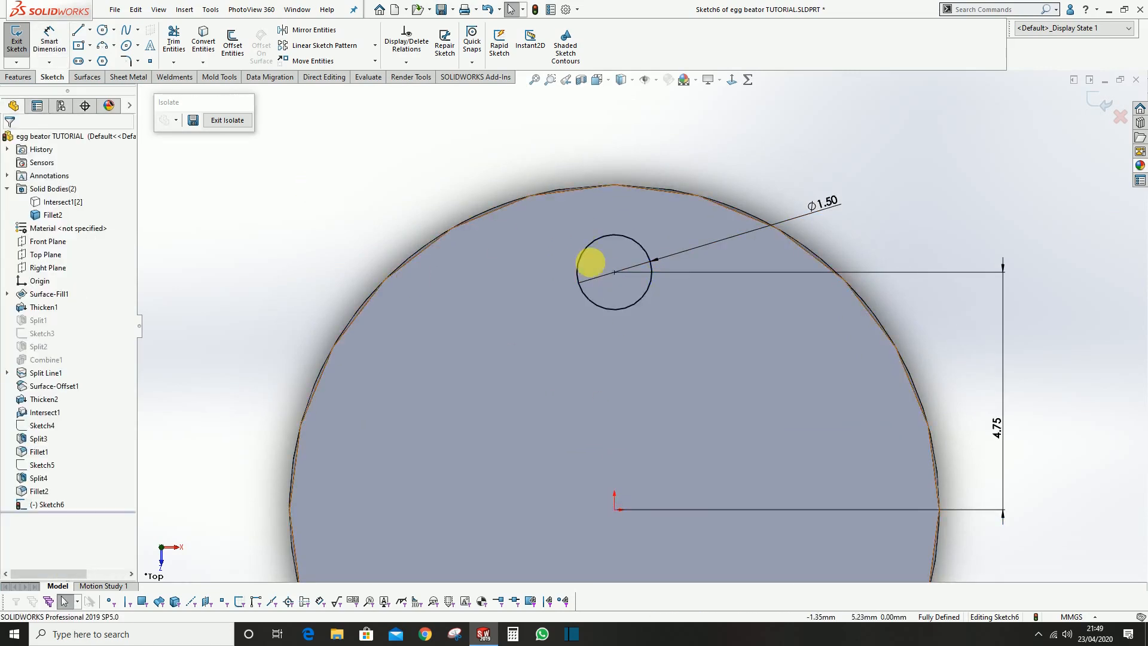
drag(819, 196, 830, 182)
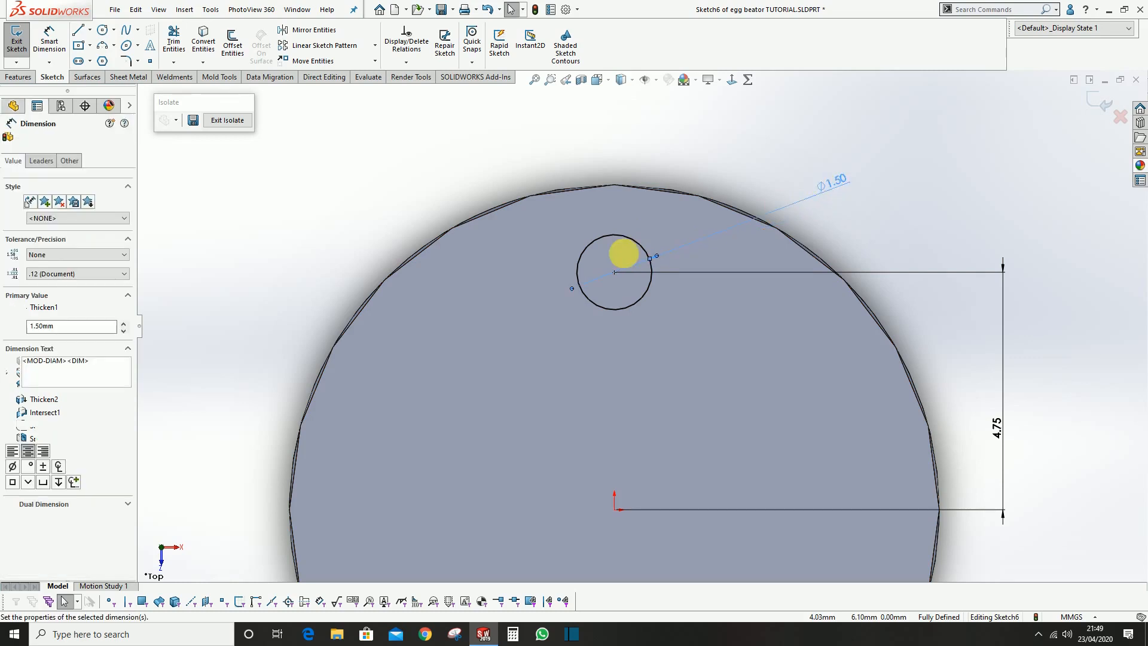
click(604, 236)
scroll(586, 251, down, 3)
key(Escape)
scroll(670, 326, down, 4)
scroll(762, 317, up, 4)
scroll(643, 311, down, 2)
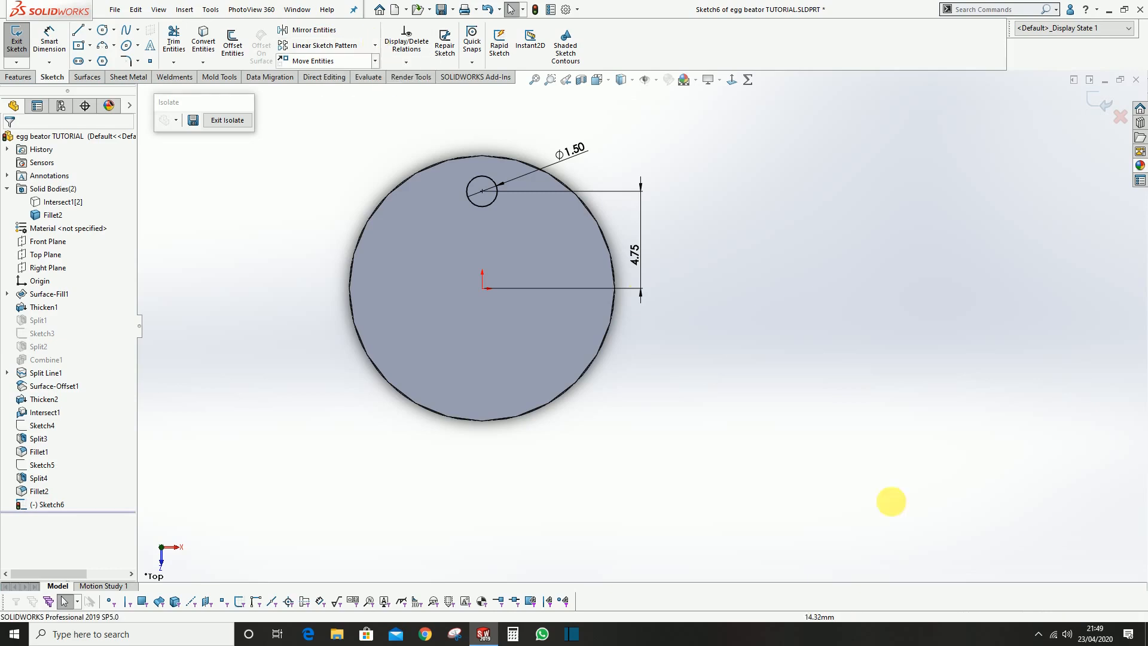
click(1038, 635)
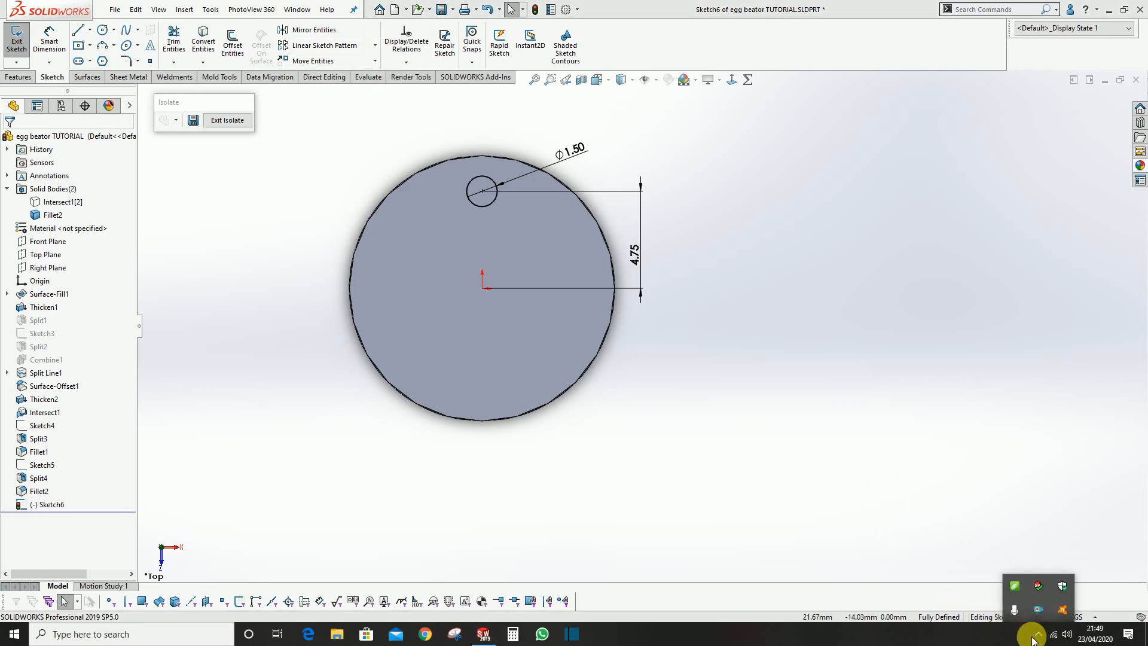
click(1039, 637)
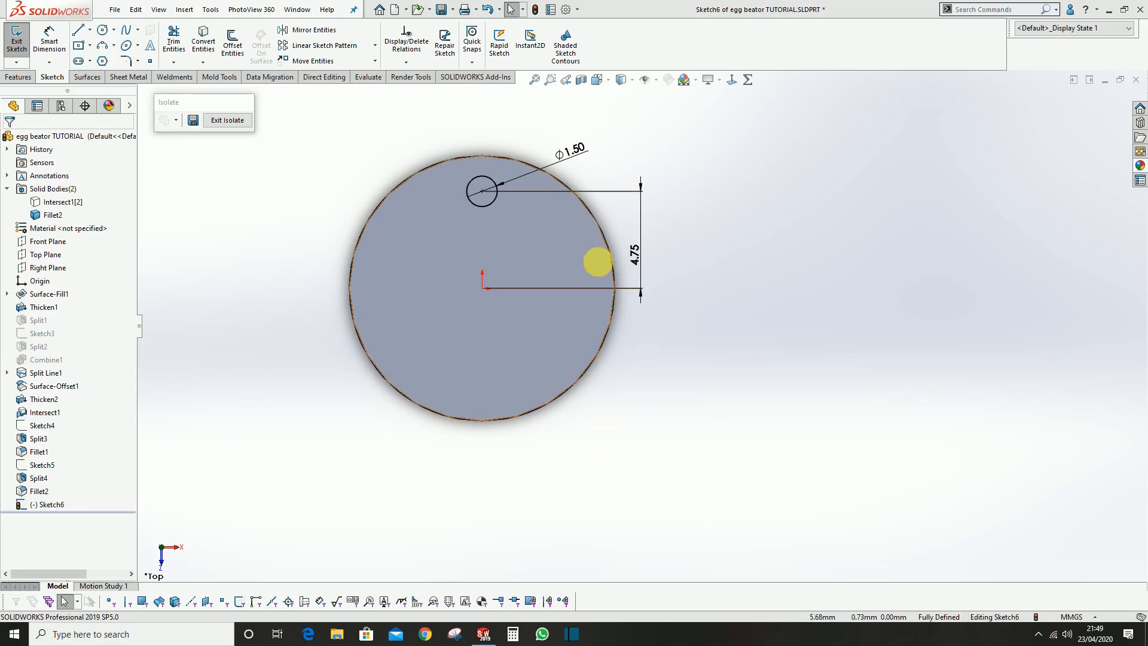
scroll(467, 199, down, 5)
scroll(475, 212, up, 1)
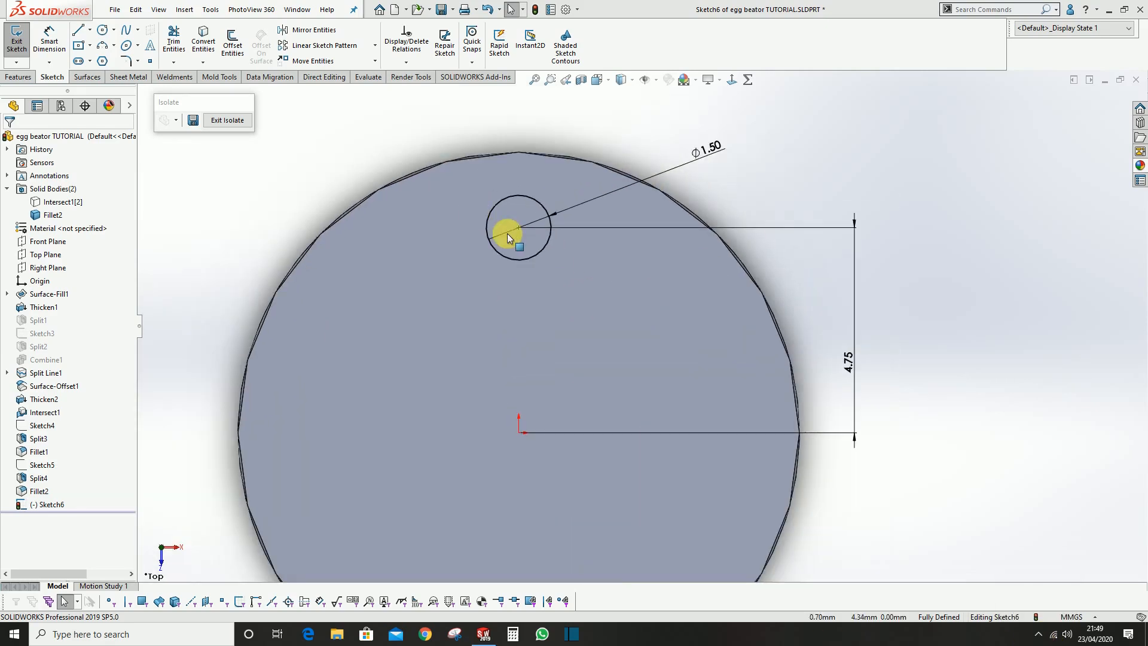
scroll(586, 302, up, 3)
scroll(551, 271, down, 3)
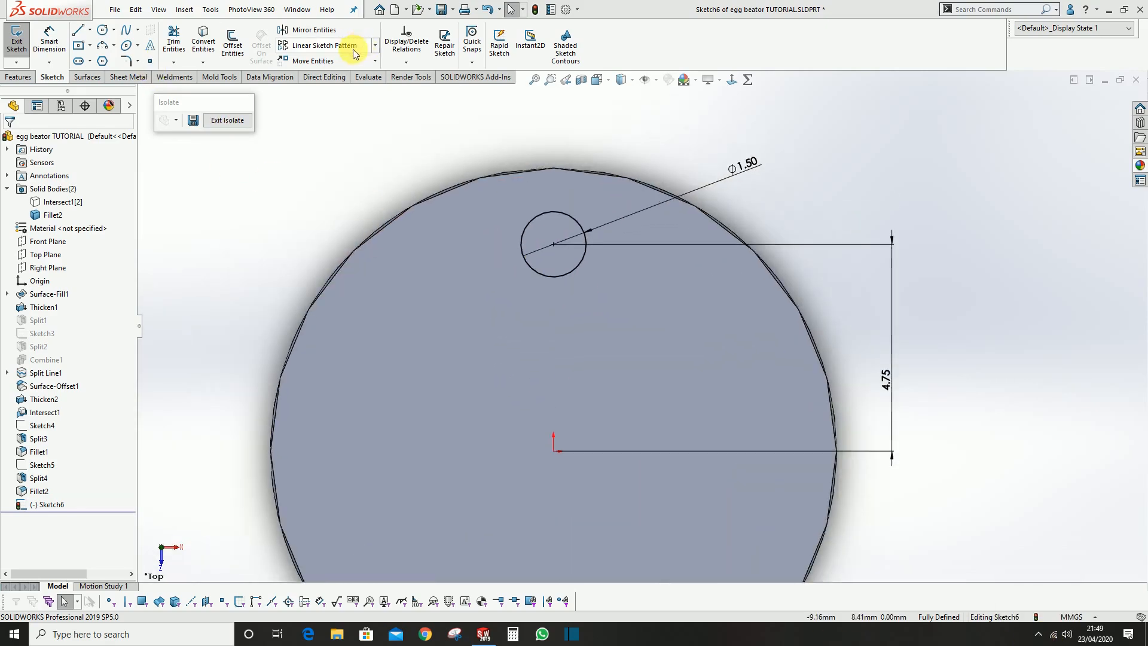
Set up a circular sketch pattern of the 1.5 mm circle, centred on the origin with equal spacing over 360 degrees
click(374, 47)
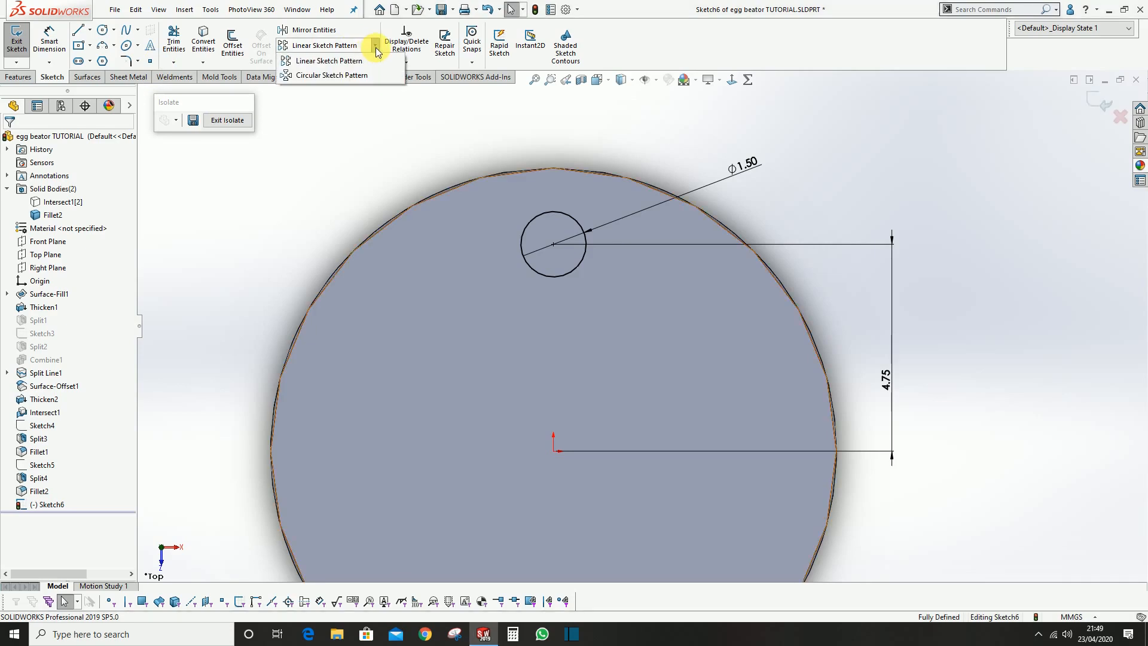
click(339, 77)
scroll(497, 214, up, 3)
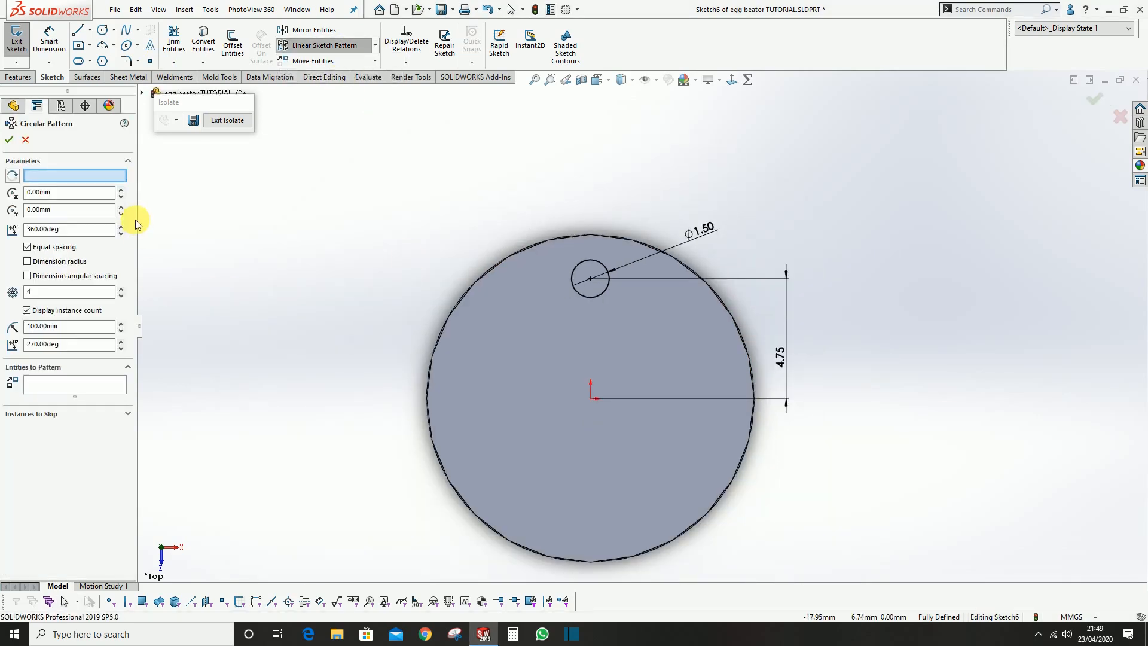
click(592, 399)
scroll(592, 401, down, 1)
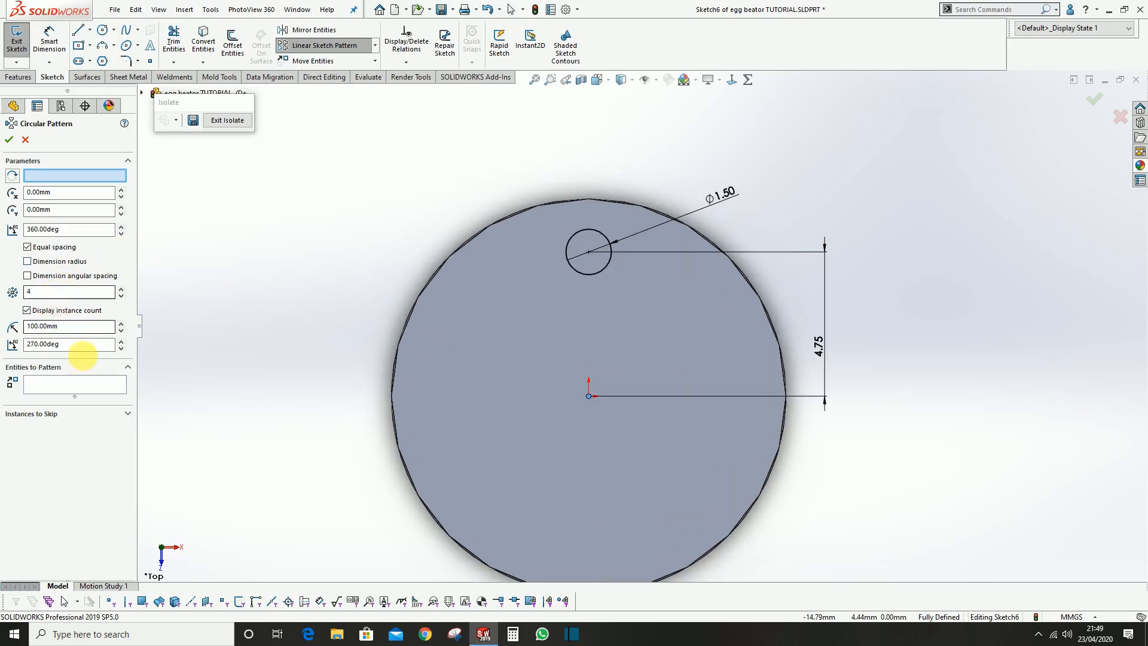
click(74, 385)
click(564, 258)
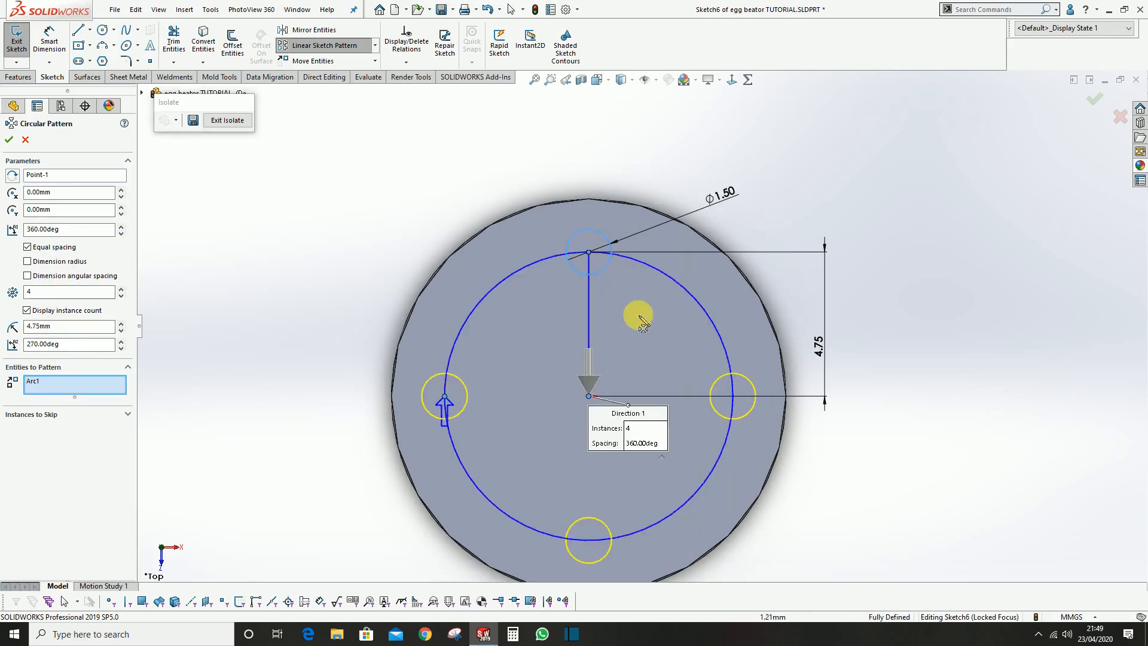
scroll(622, 300, down, 2)
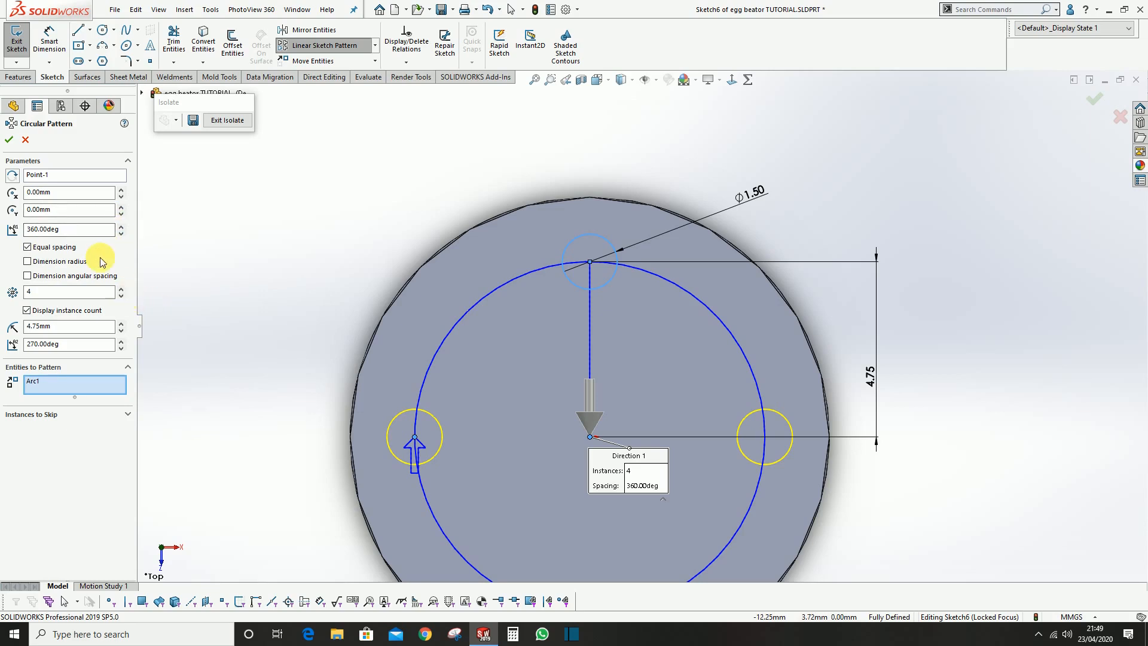
Set the circular pattern to 8 instances and accept it
click(120, 289)
click(119, 289)
click(120, 289)
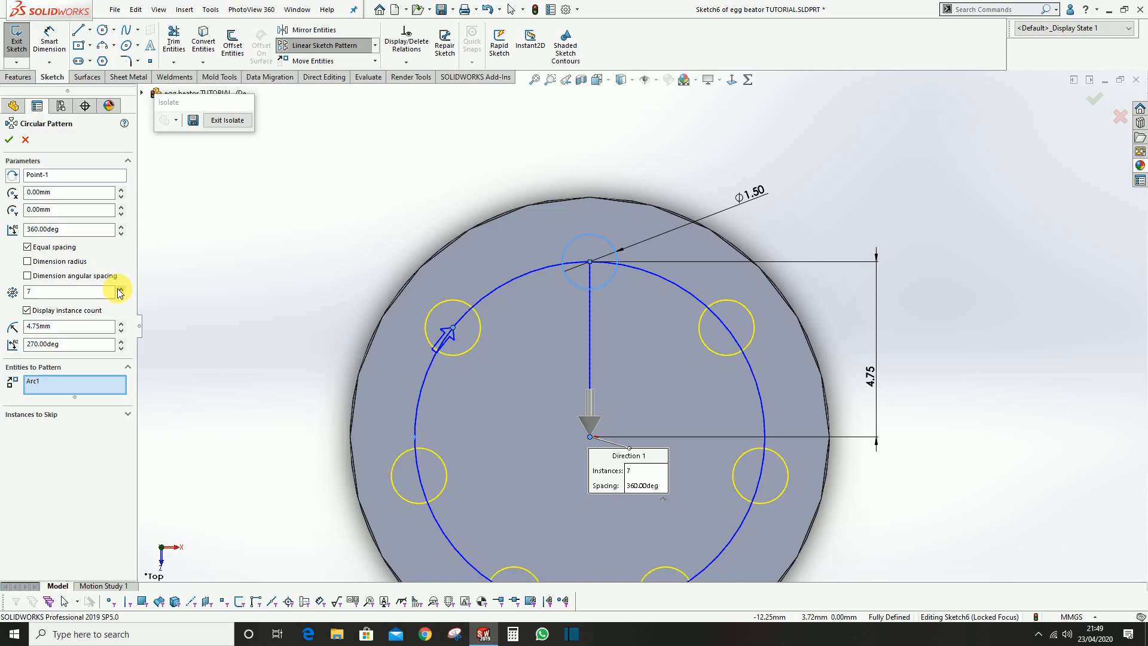
click(119, 288)
scroll(815, 423, up, 2)
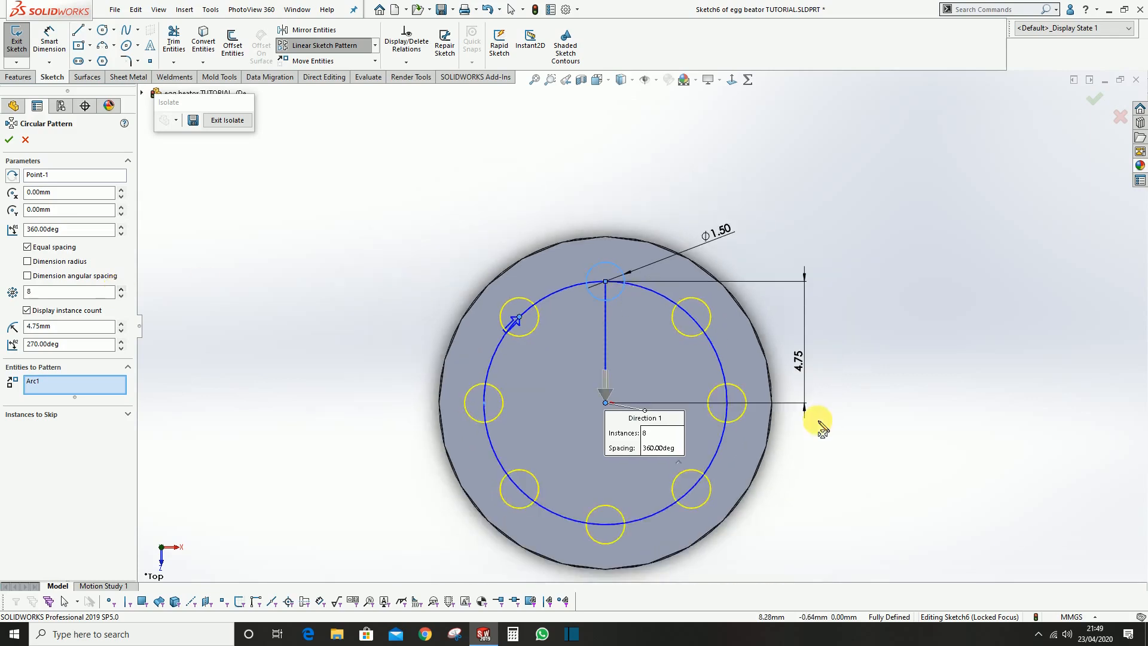
scroll(653, 410, down, 3)
scroll(673, 413, up, 3)
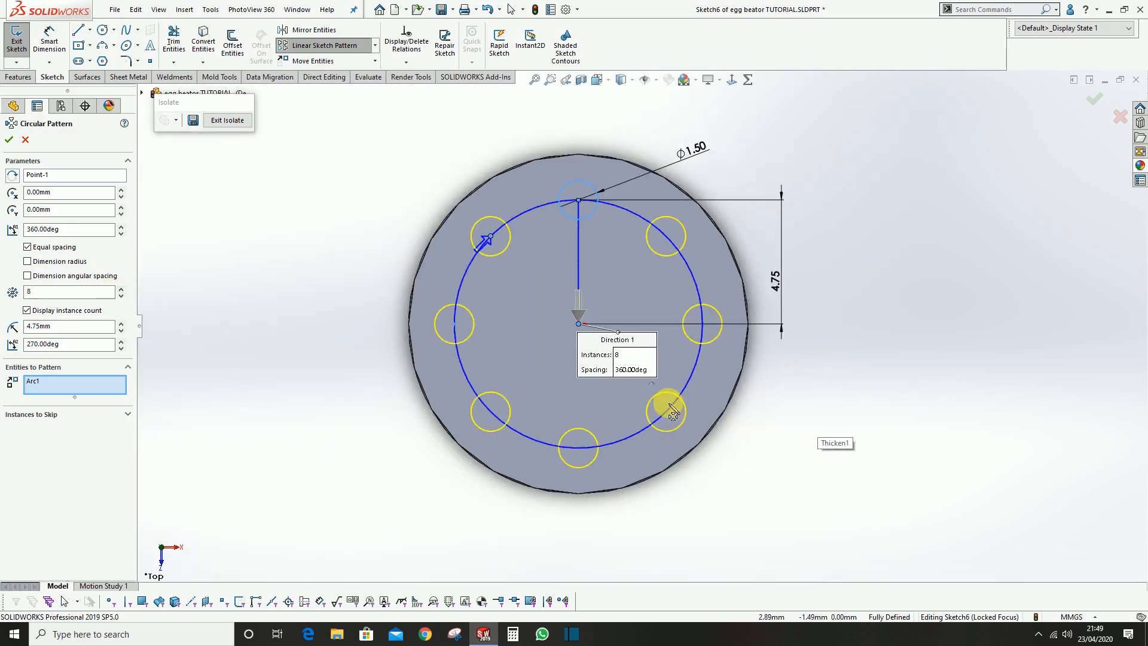
click(9, 141)
Attach the circular pattern's centre point to the origin so that the patterned circles are fully defined
scroll(594, 317, down, 2)
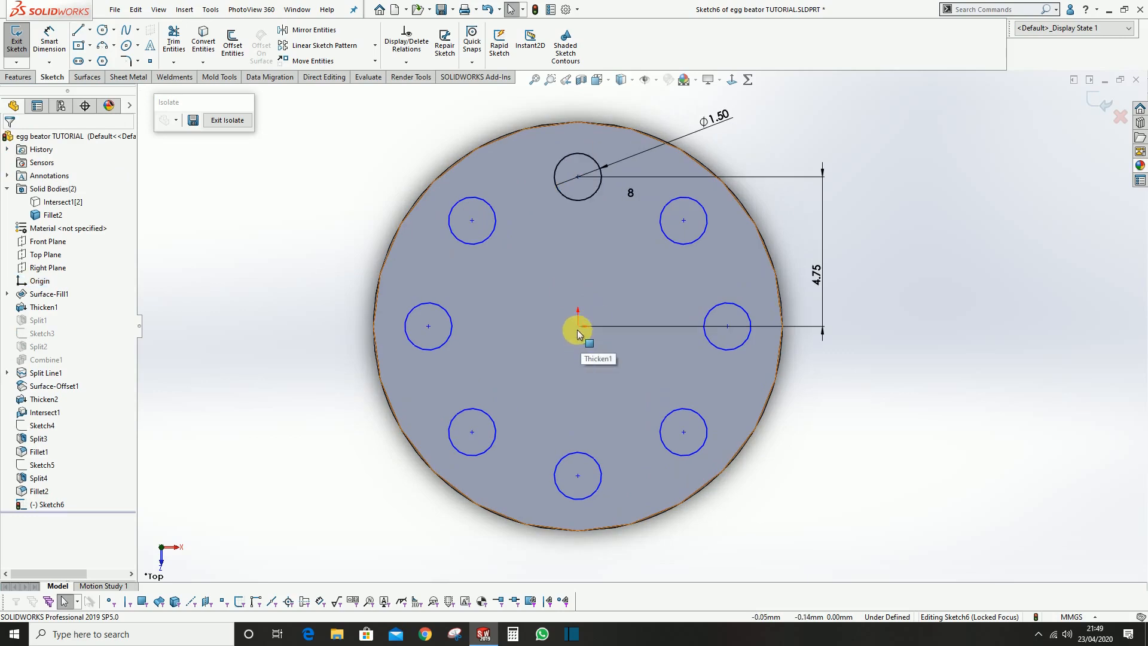
mouse_move(578, 327)
mouse_down()
mouse_move(525, 309)
mouse_move(512, 283)
mouse_move(538, 293)
mouse_move(517, 244)
mouse_move(441, 291)
mouse_move(475, 251)
mouse_move(578, 326)
mouse_up()
click(927, 367)
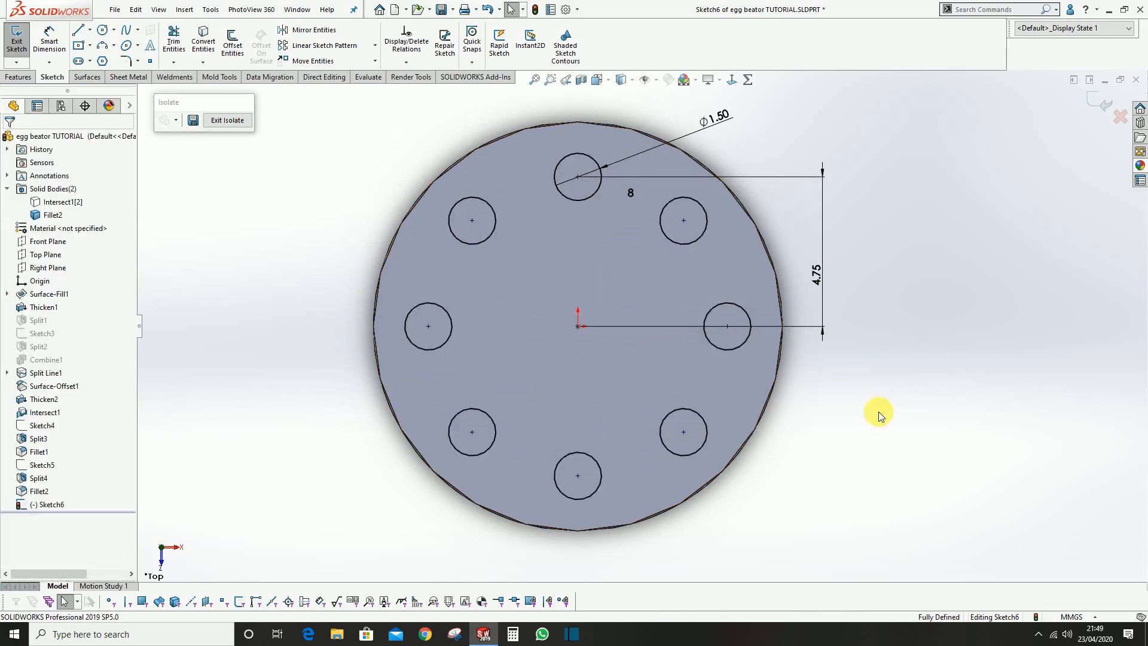
scroll(524, 400, up, 1)
scroll(666, 276, down, 1)
click(969, 255)
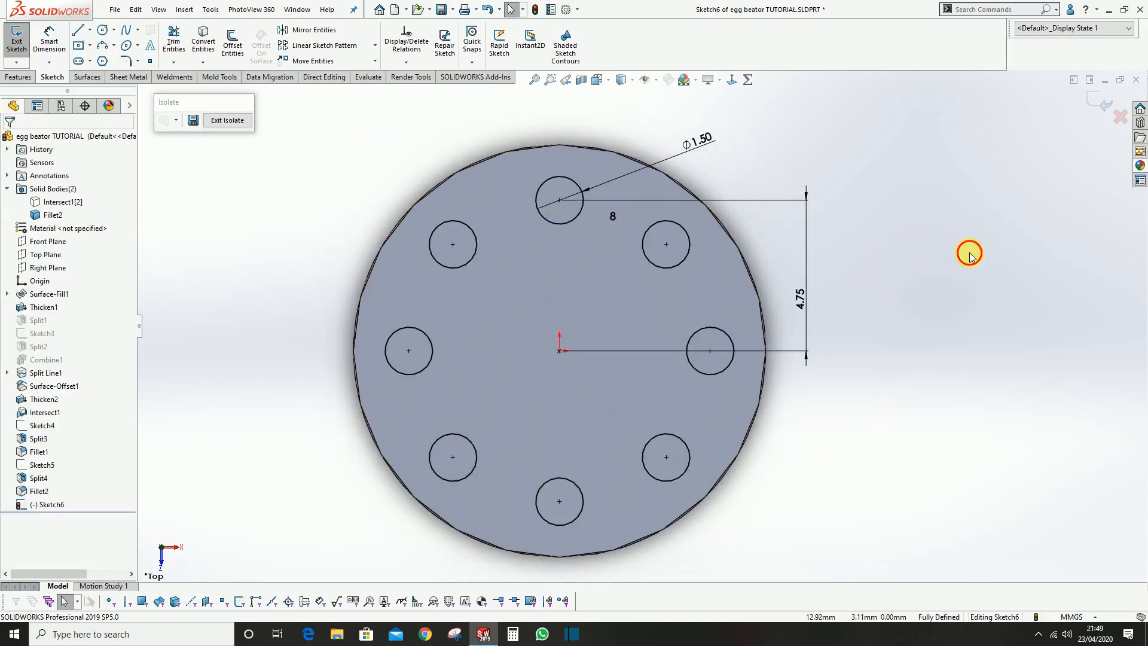
Finish the sketch of the eight patterned circles on the core's top face
click(1098, 107)
mouse_move(589, 230)
middle_down()
mouse_move(686, 282)
mouse_move(683, 234)
middle_up()
click(925, 342)
scroll(780, 386, up, 5)
scroll(711, 231, down, 5)
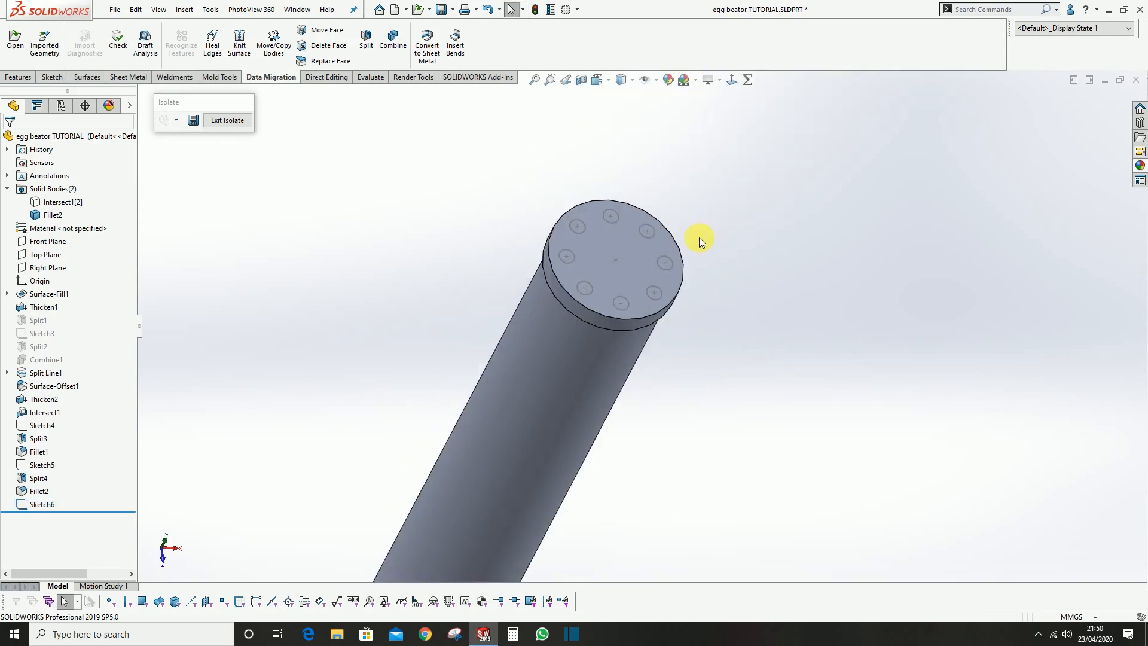
Create a reference plane offset 12 mm from the core's top face, flipped so that it cuts through the core
middle_drag(578, 273, 623, 274)
click(623, 274)
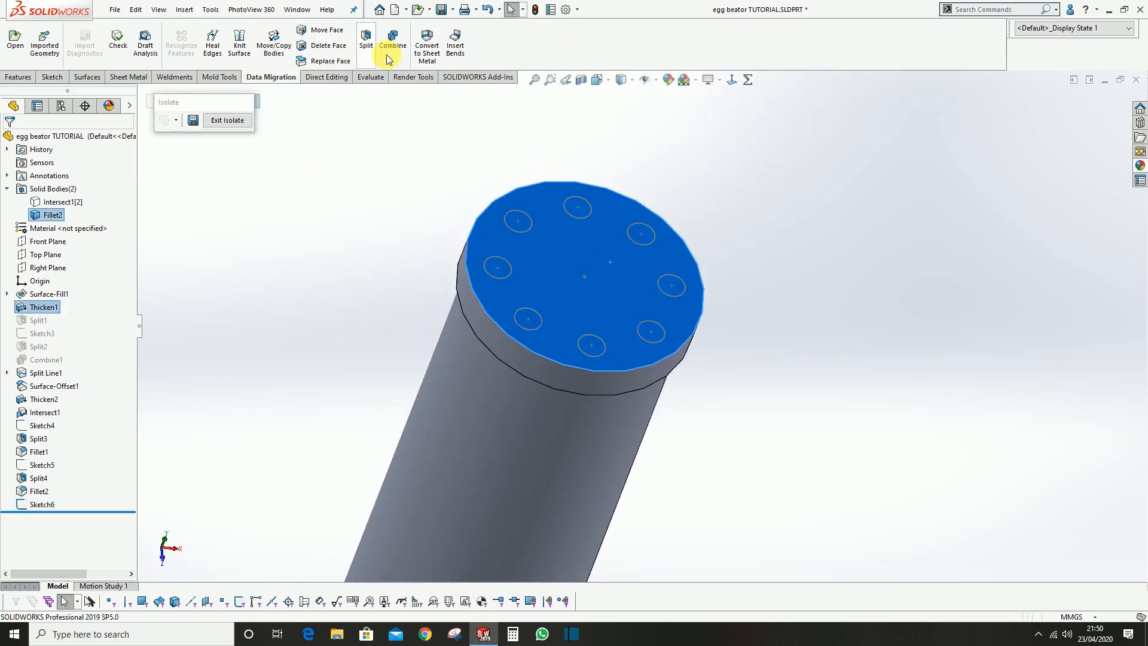
scroll(389, 59, up, 6)
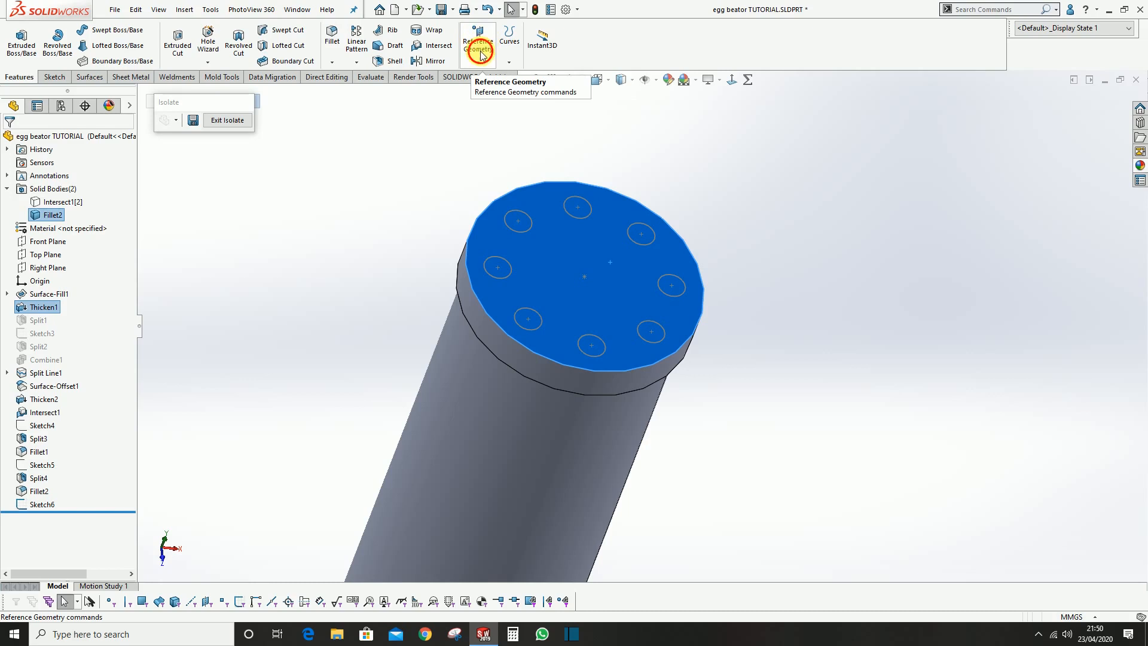
click(480, 52)
click(524, 87)
scroll(589, 328, up, 4)
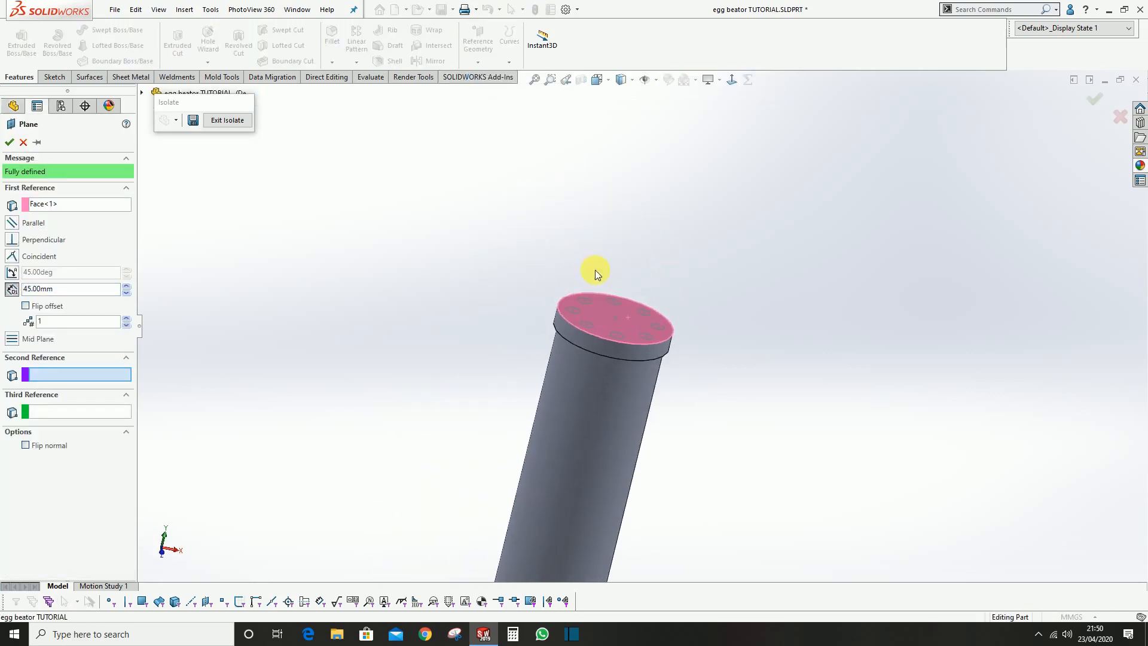
double_click(64, 290)
text(12)
key(Return)
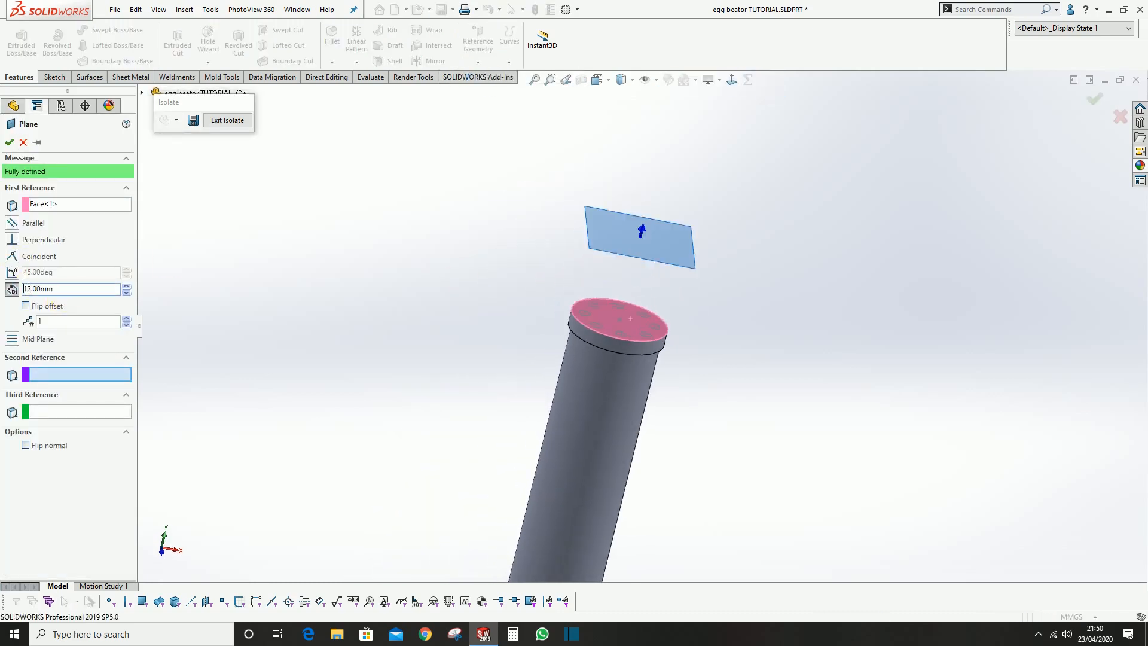
click(39, 306)
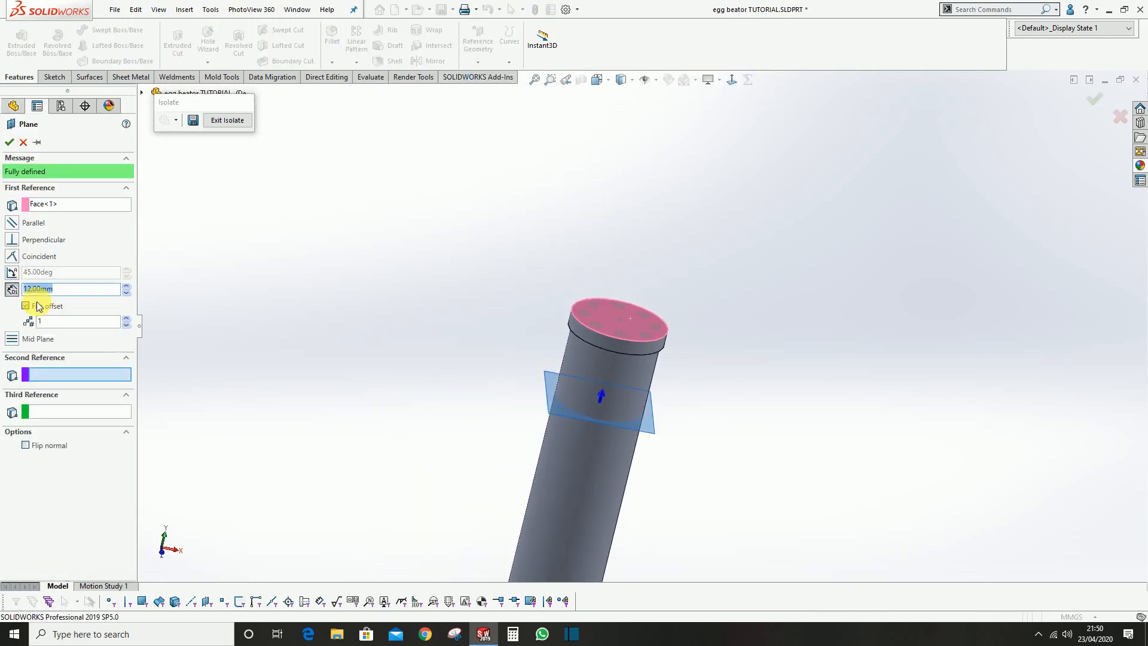
click(10, 144)
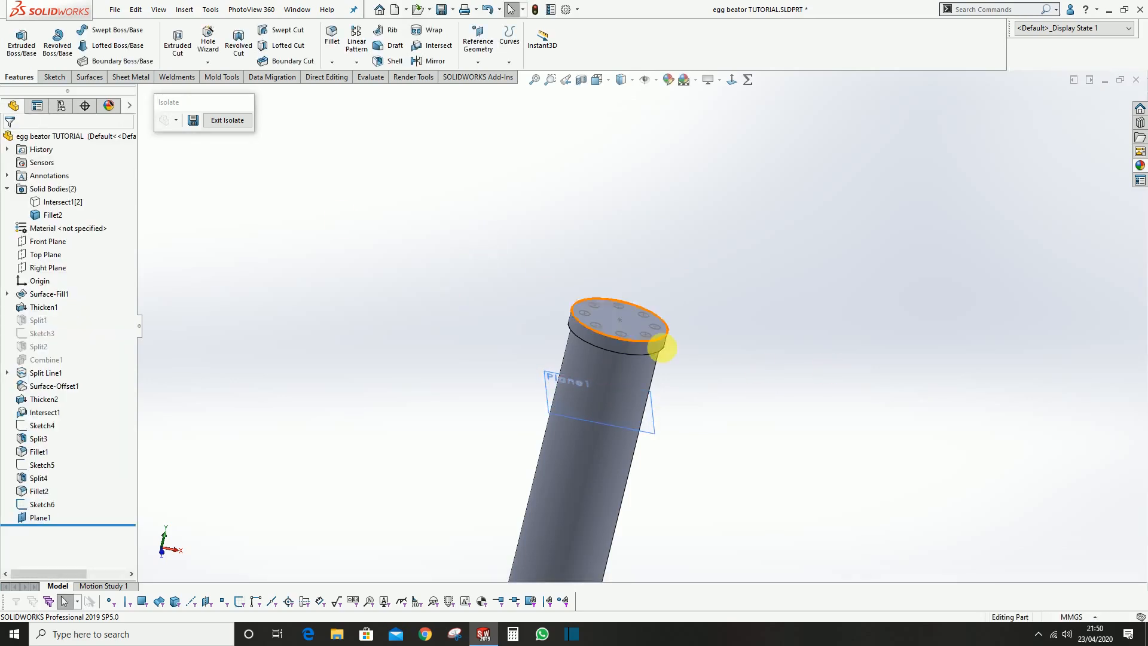
Set up a Split with the eight-circle sketch and the offset plane as trim tools
middle_drag(661, 347, 718, 386)
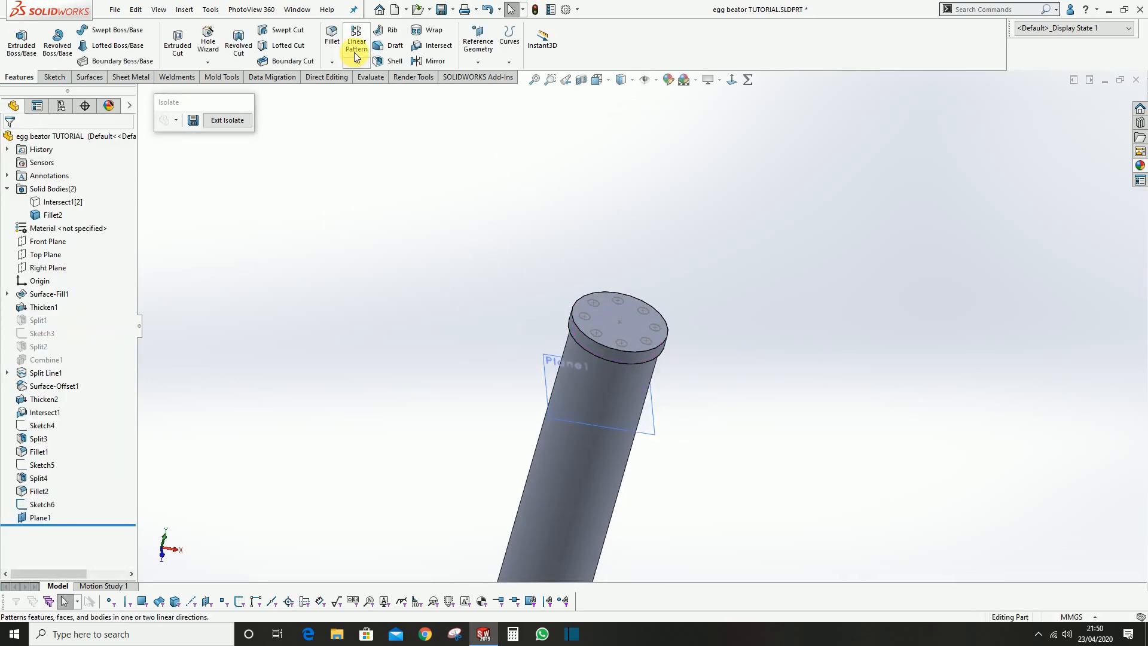
scroll(382, 40, down, 2)
scroll(383, 39, up, 1)
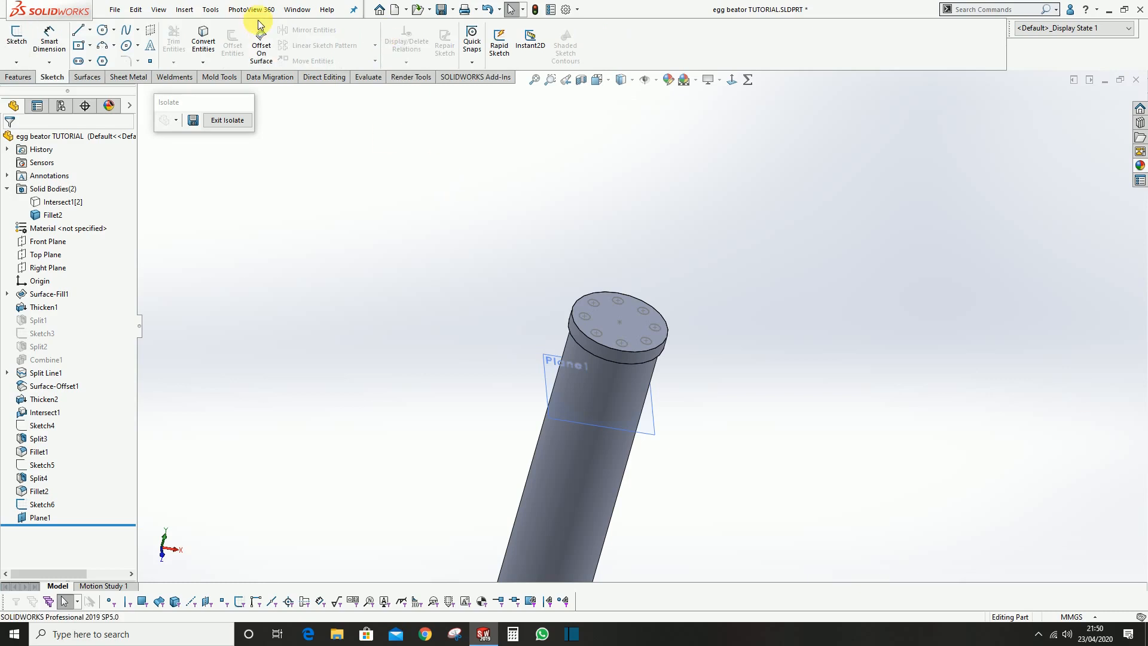
scroll(259, 34, up, 1)
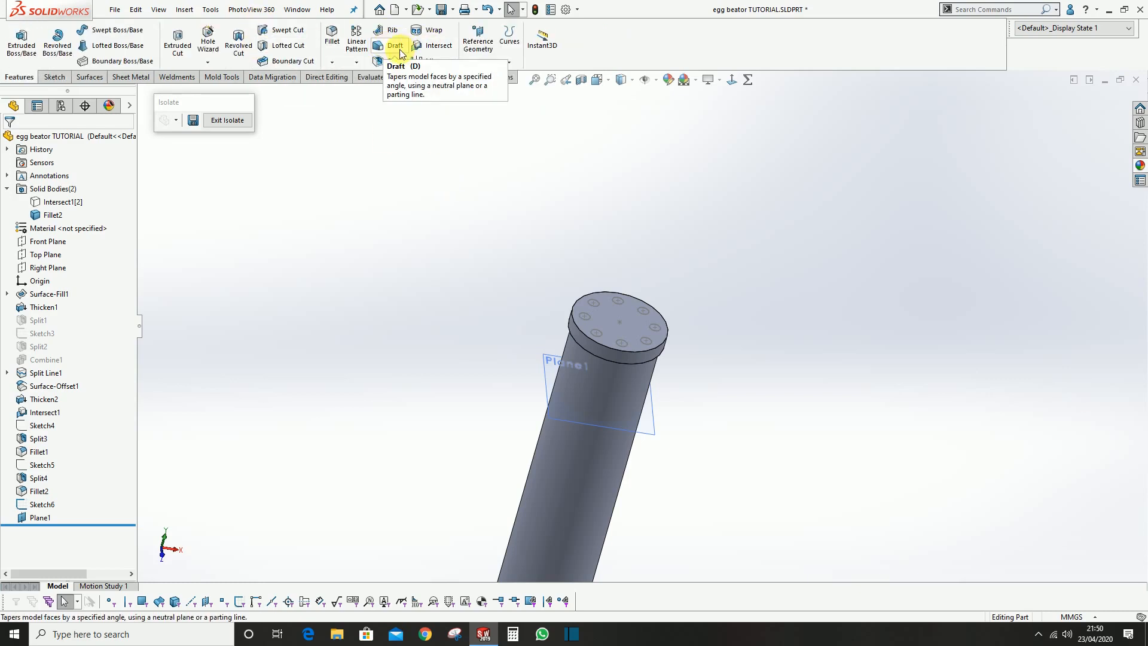
scroll(401, 52, down, 5)
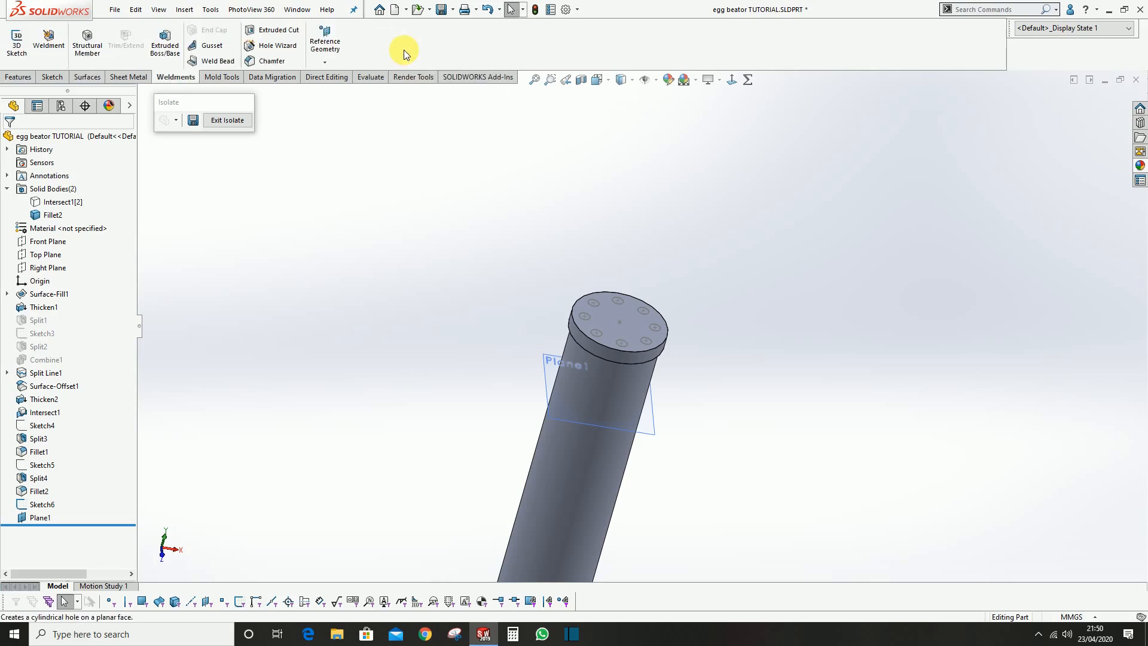
scroll(404, 49, down, 1)
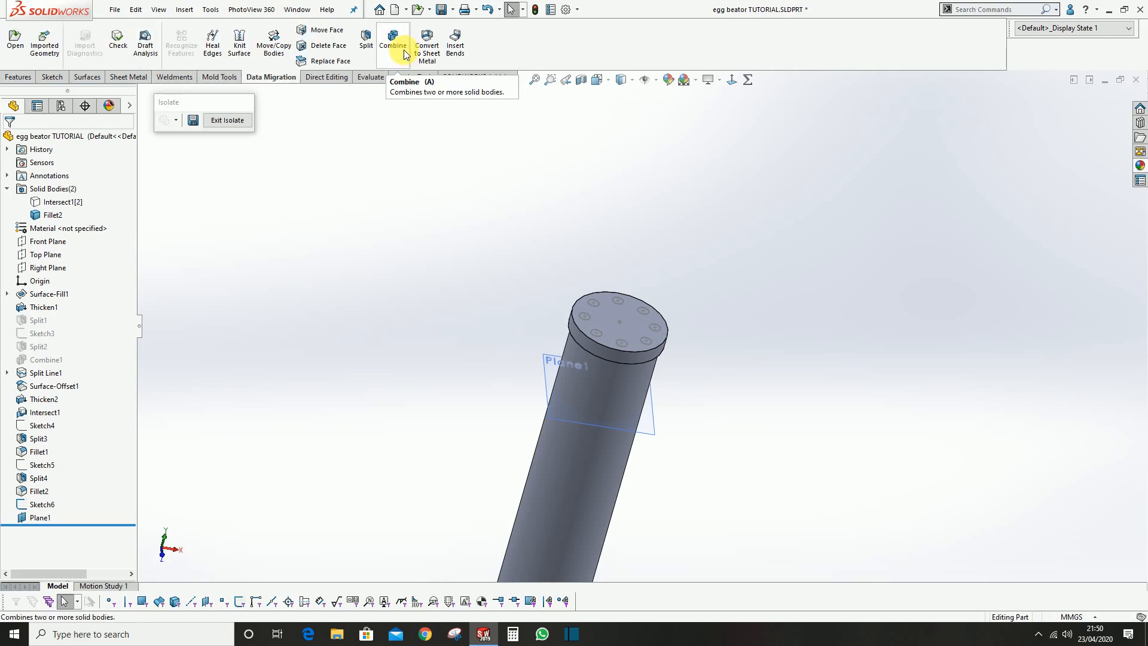
click(364, 41)
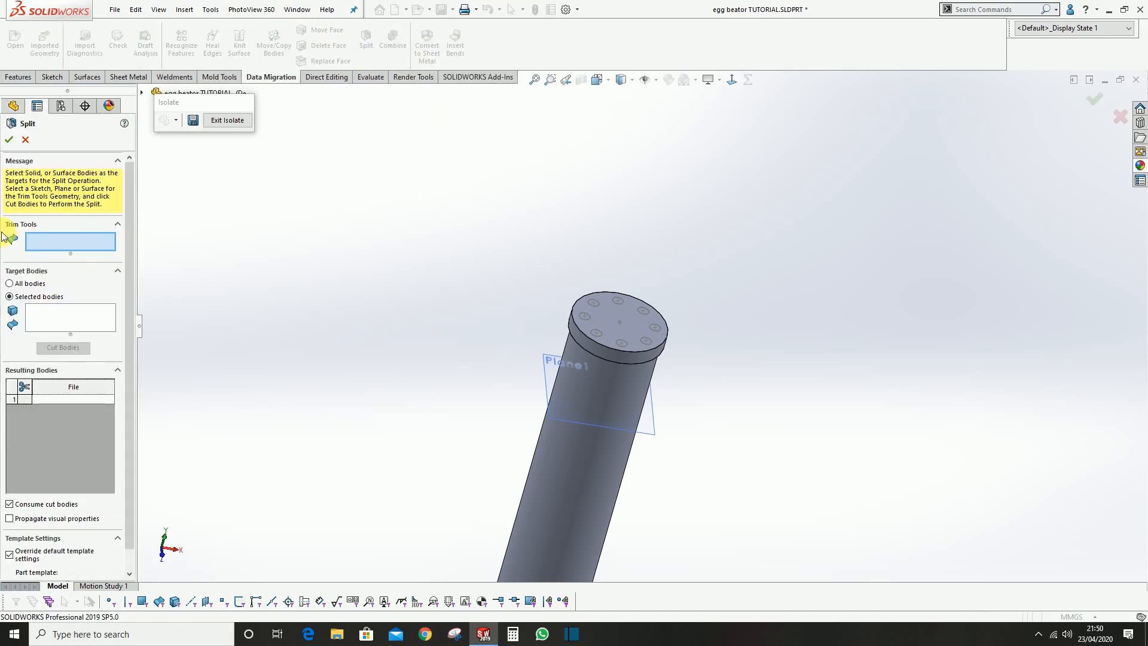
scroll(595, 348, down, 3)
click(595, 317)
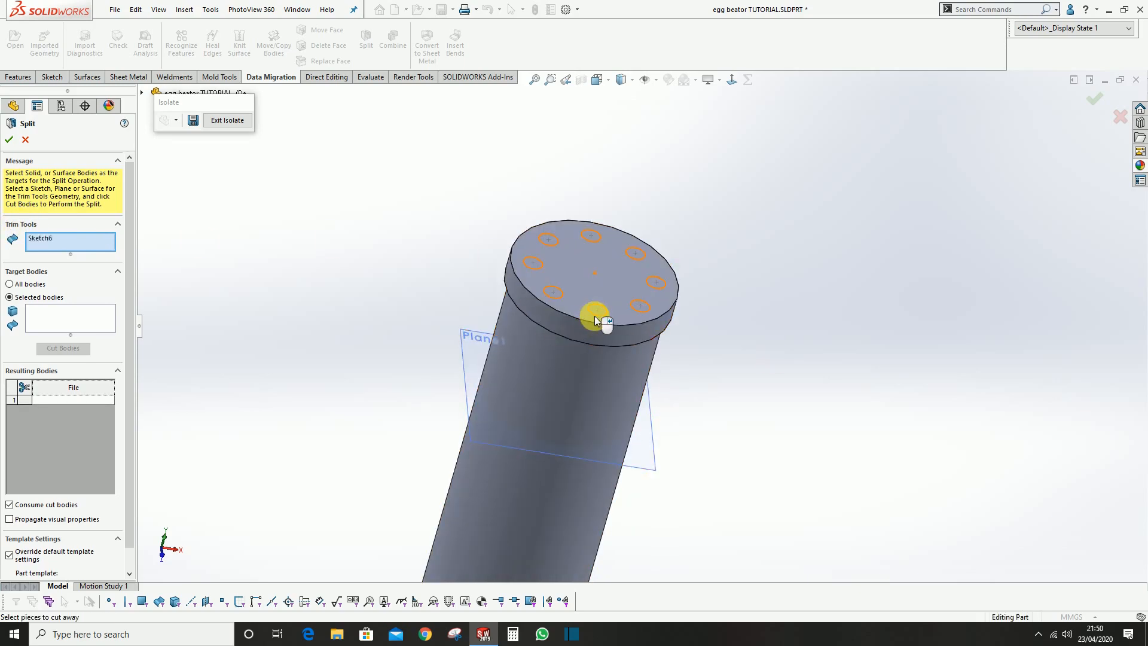
click(70, 323)
click(71, 238)
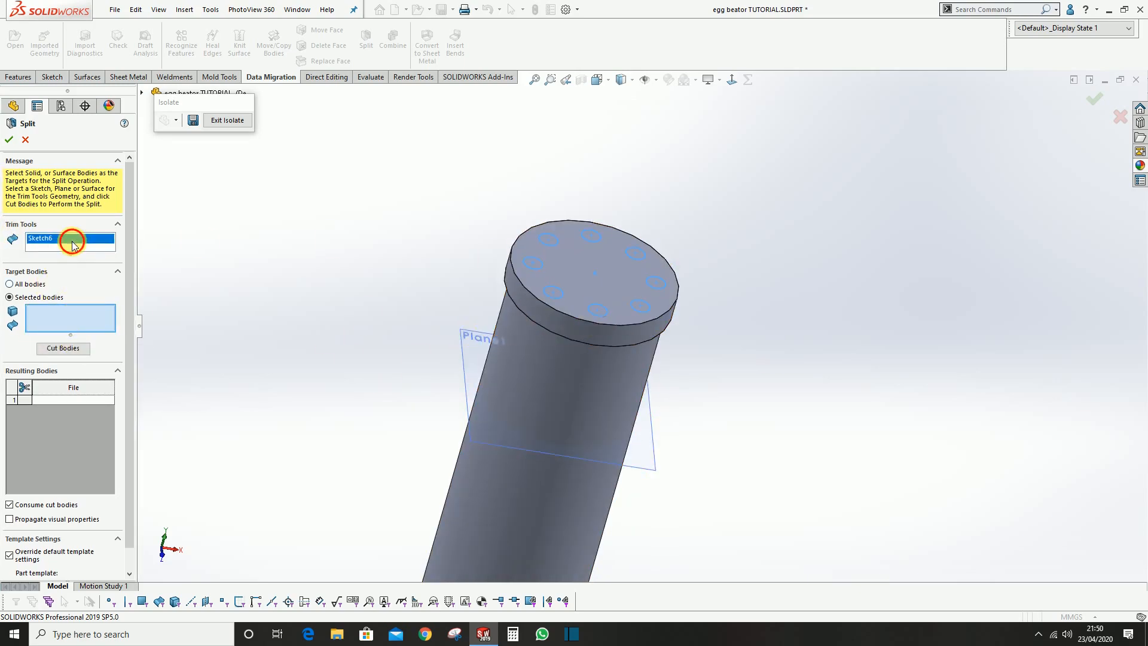
click(465, 342)
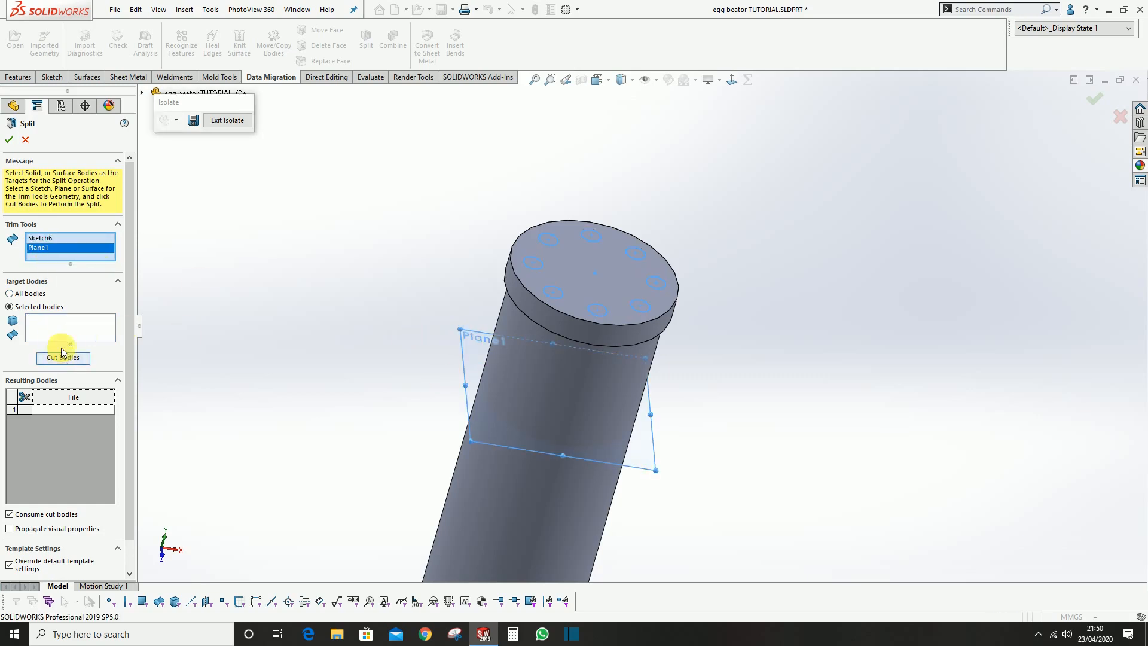
Target the core body in the Split and cut it with the chosen trim tools
click(54, 329)
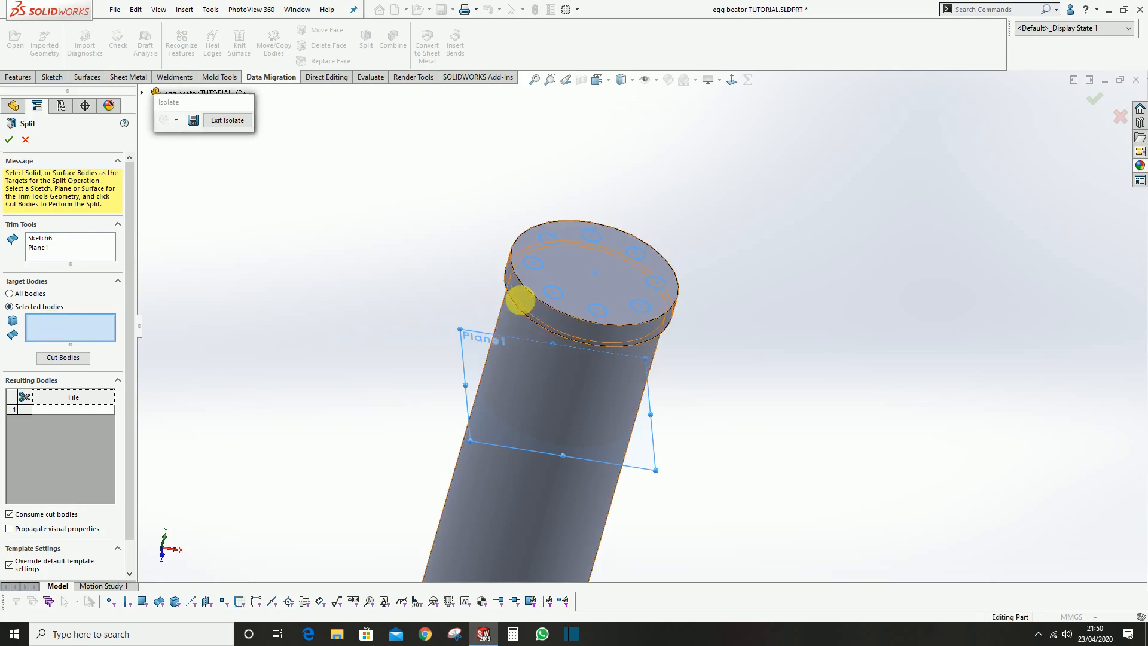
click(520, 300)
scroll(551, 359, up, 3)
scroll(586, 383, down, 3)
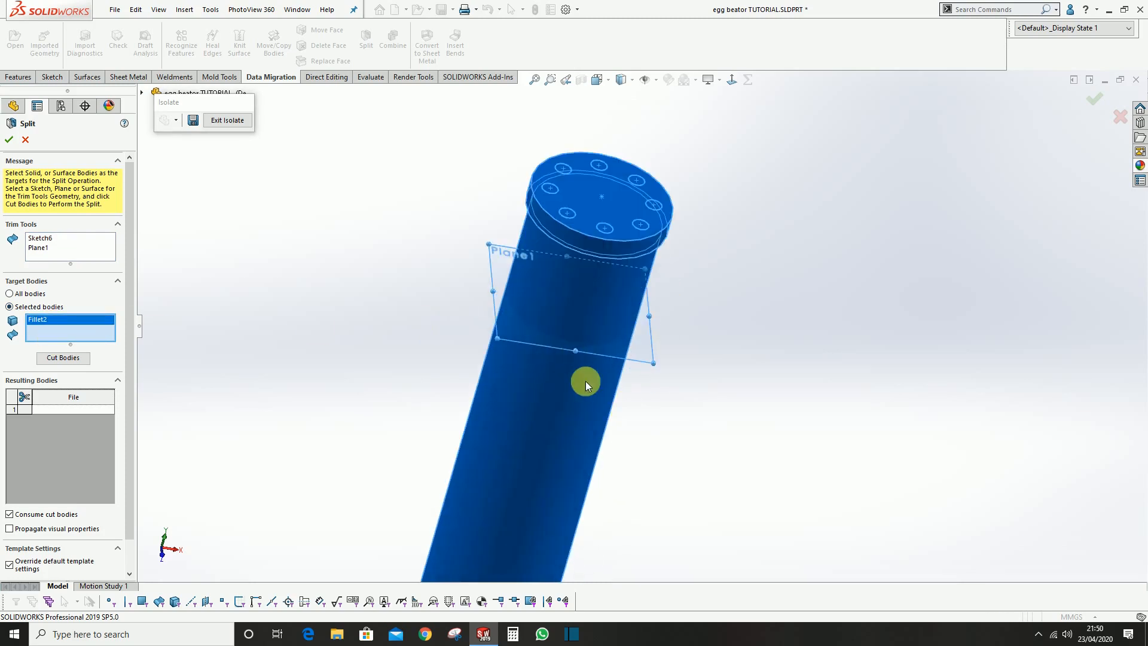
click(64, 358)
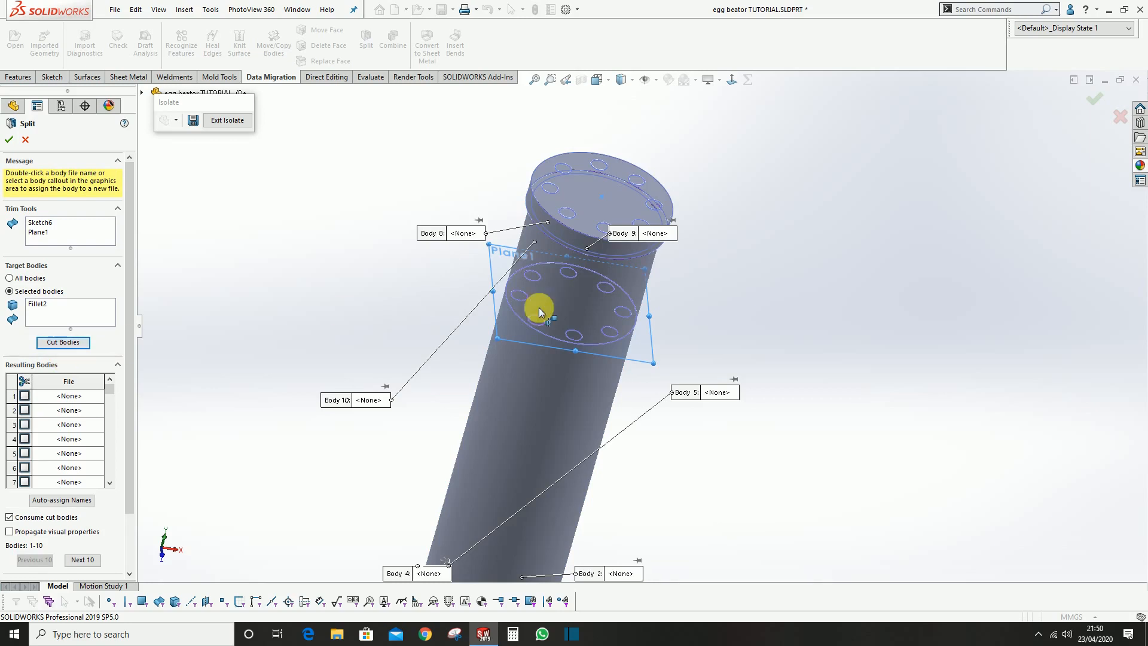
Mark the eight small cylindrical pieces beneath the circles on the core's top face as resulting bodies
scroll(562, 312, down, 3)
scroll(561, 313, up, 3)
scroll(769, 312, down, 3)
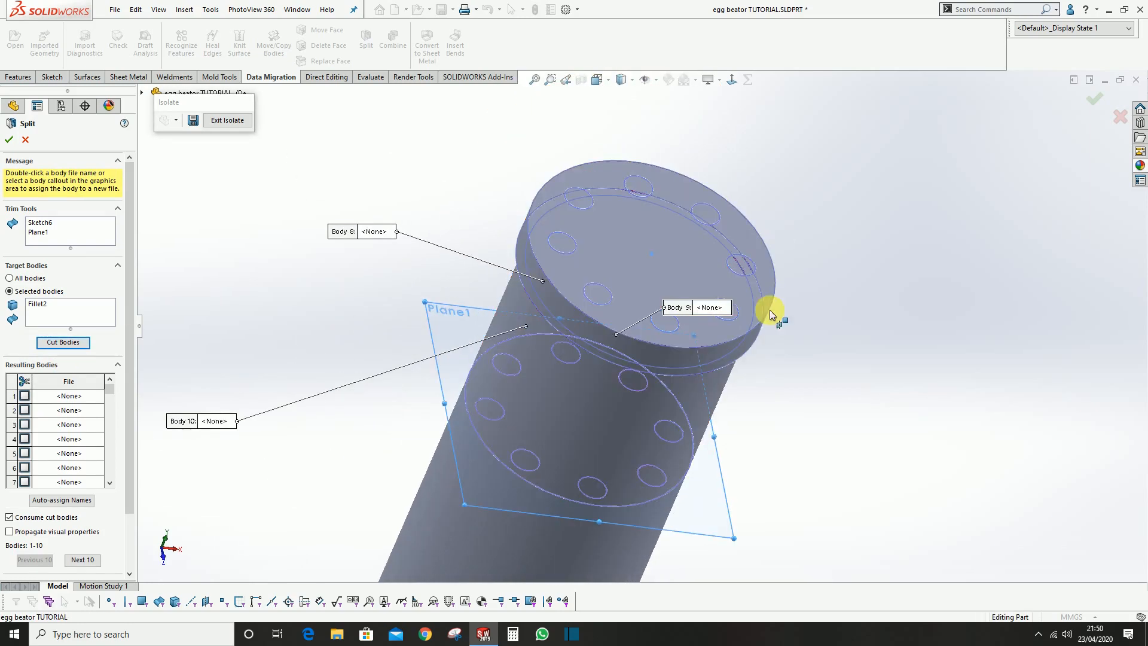
scroll(587, 218, down, 2)
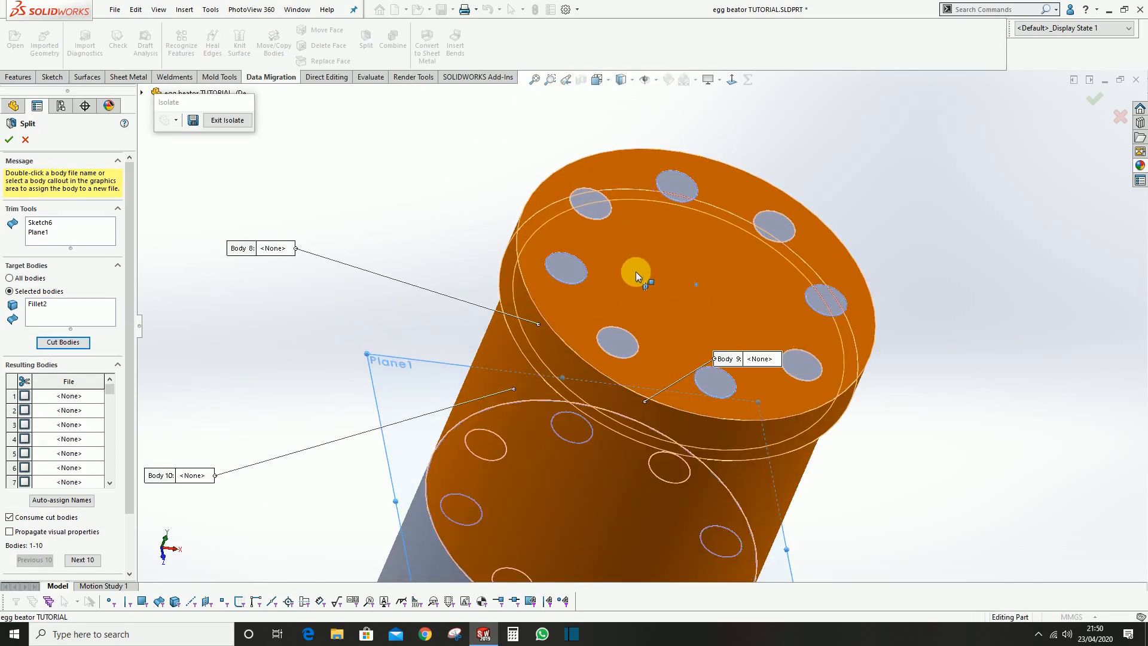
scroll(646, 287, up, 5)
middle_drag(700, 372, 673, 378)
scroll(666, 358, down, 6)
middle_drag(630, 296, 587, 272)
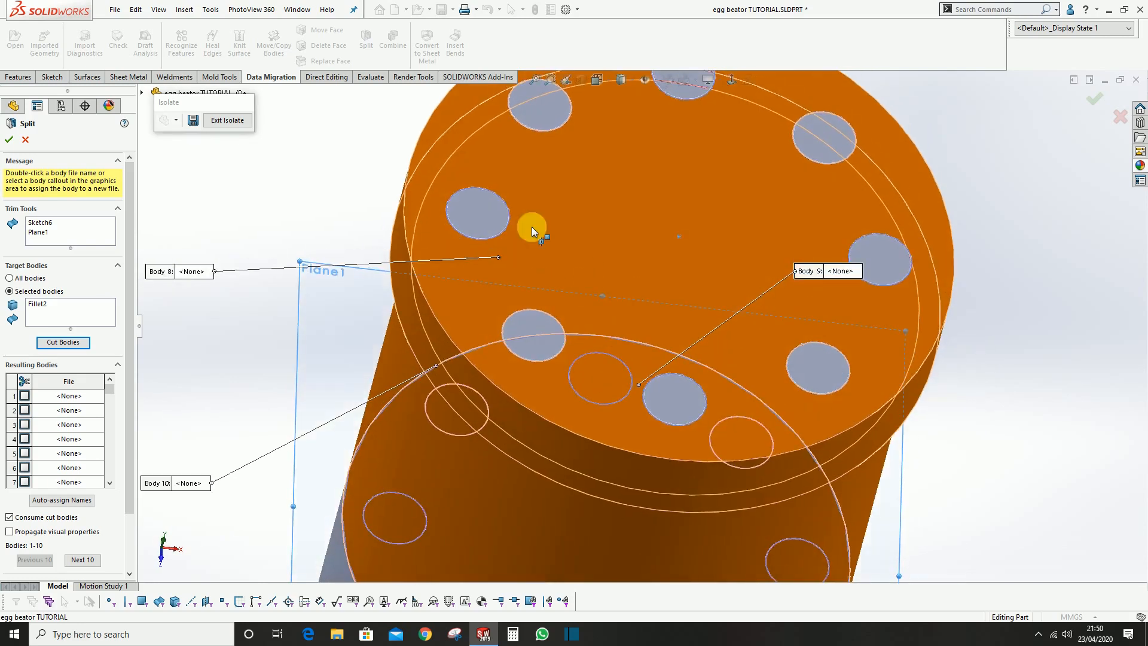
click(479, 206)
click(521, 326)
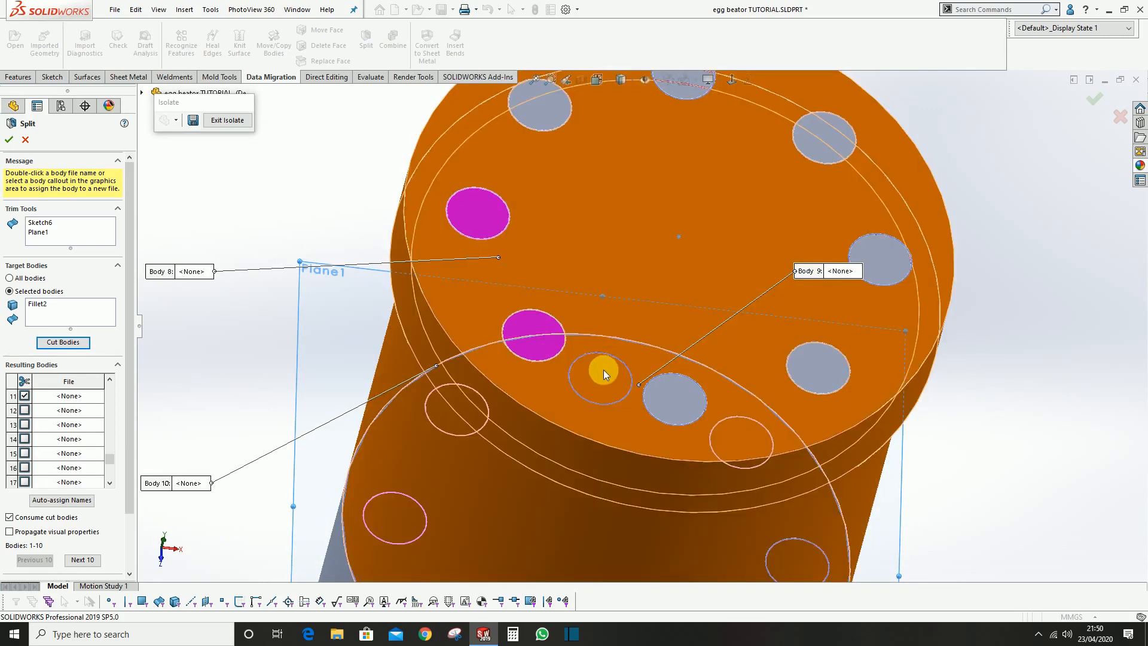
scroll(669, 385, up, 4)
click(753, 352)
click(778, 285)
click(748, 216)
click(673, 183)
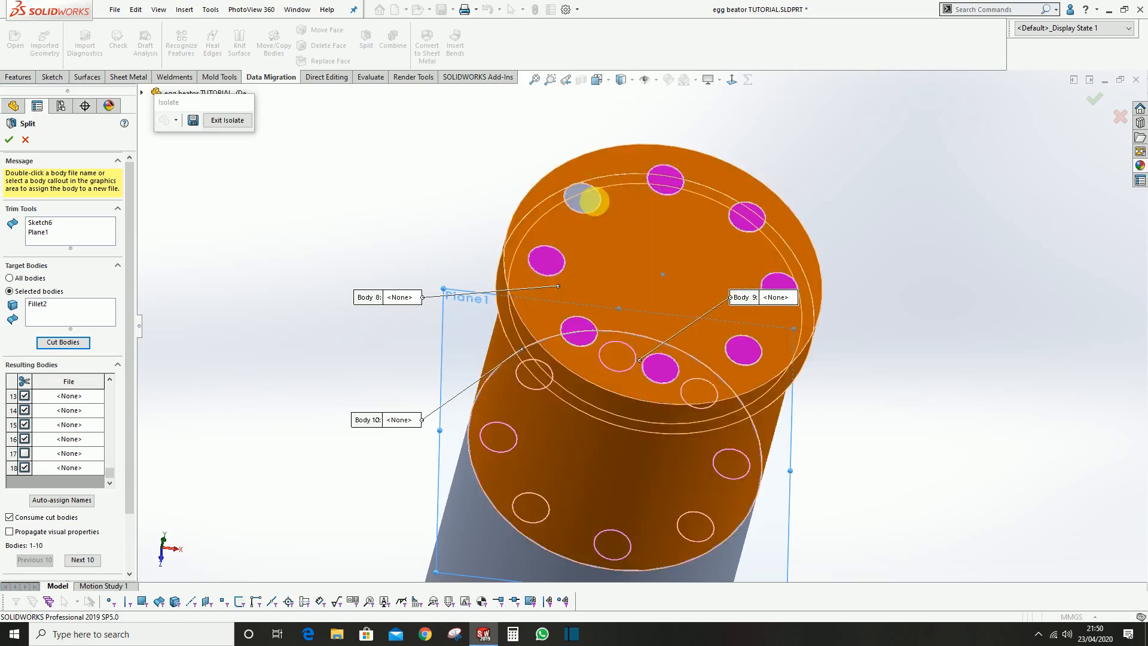
click(586, 204)
Turn off consuming the cut bodies and accept the Split
scroll(685, 330, up, 2)
scroll(686, 332, down, 2)
middle_drag(686, 333, 636, 278)
scroll(637, 281, up, 3)
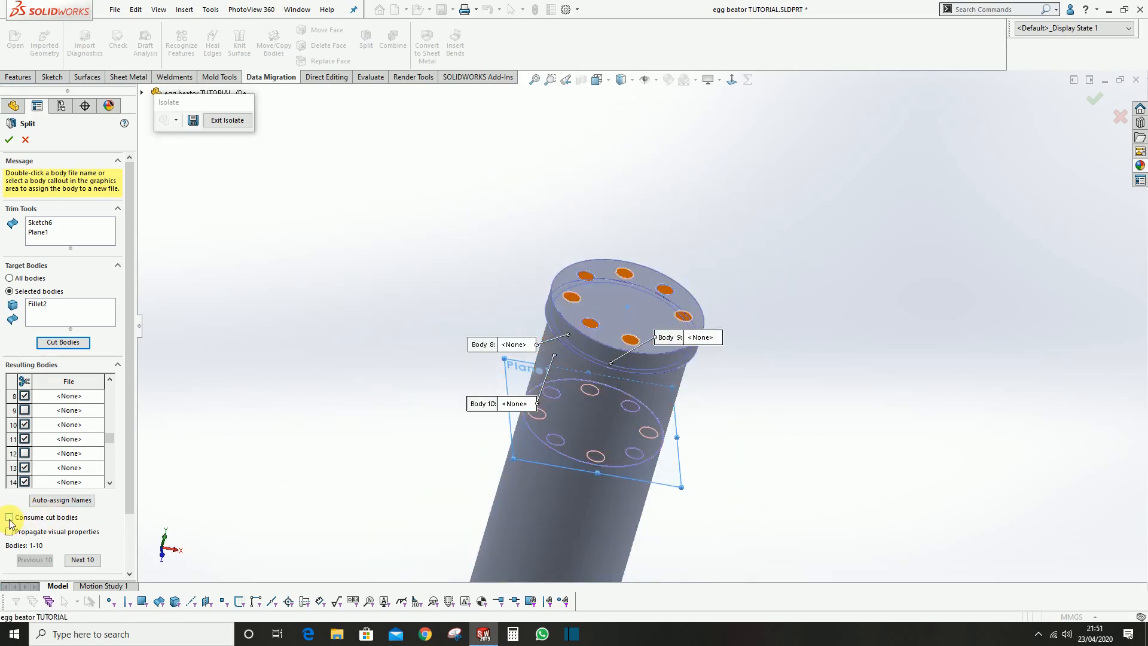
scroll(546, 389, down, 3)
click(9, 142)
Hide the core body to examine the eight split pins inside it
click(637, 239)
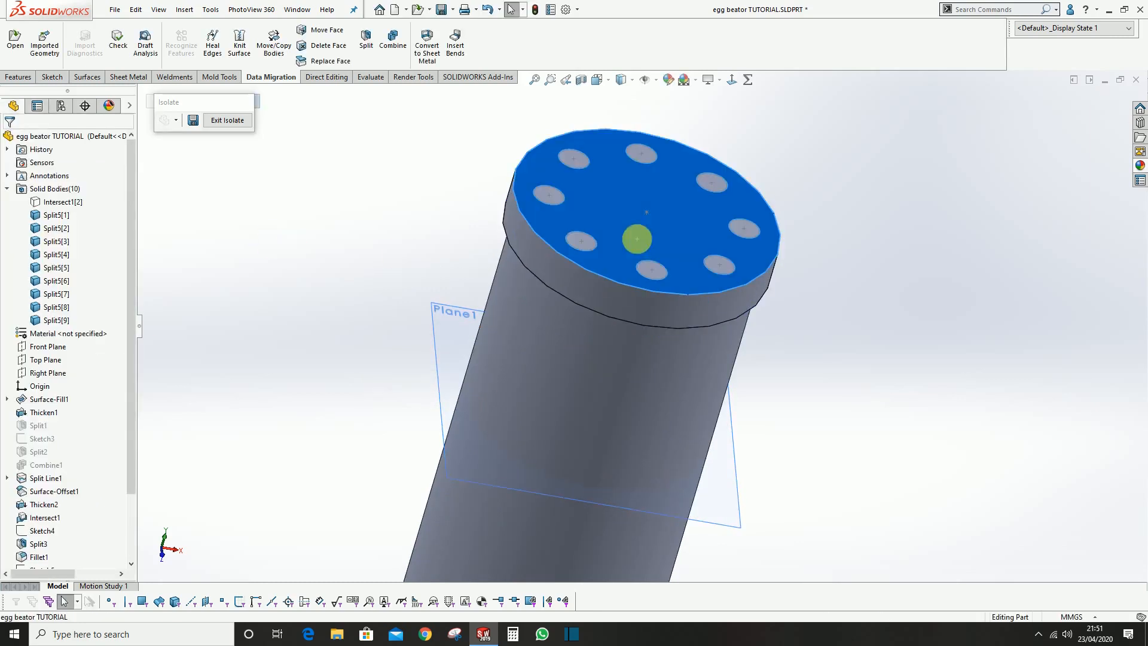
click(712, 206)
middle_drag(829, 277, 738, 323)
scroll(491, 262, down, 2)
middle_drag(493, 264, 482, 277)
scroll(481, 276, up, 3)
Exit the isolated view and show the hidden core body again
click(234, 121)
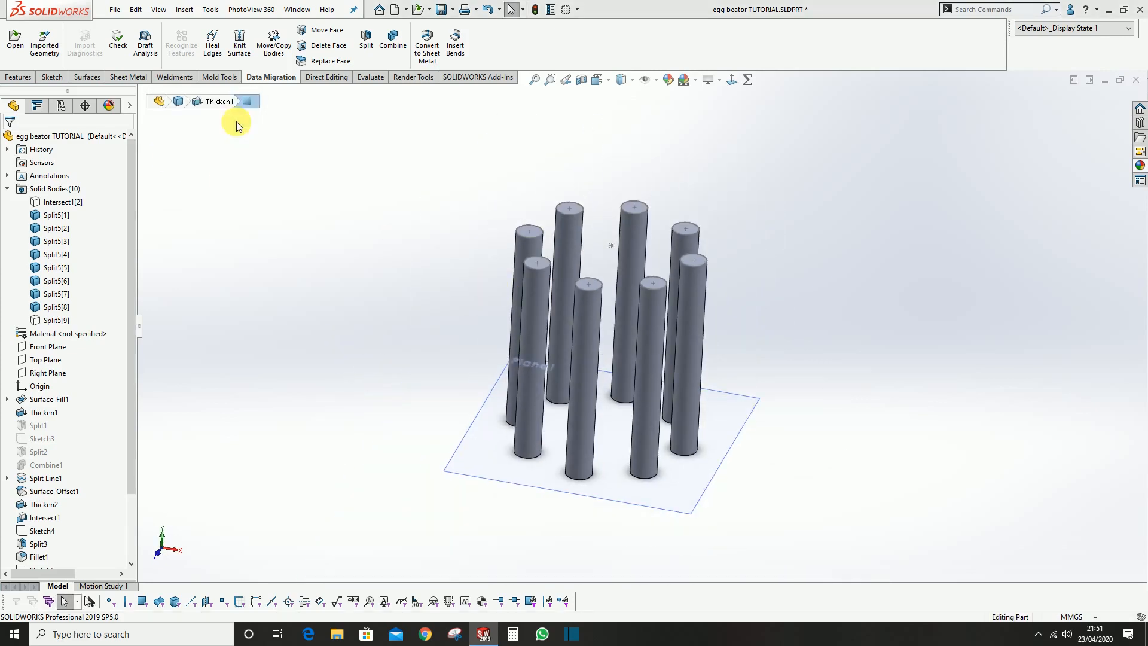
click(58, 320)
click(67, 300)
scroll(634, 287, up, 4)
scroll(677, 347, down, 4)
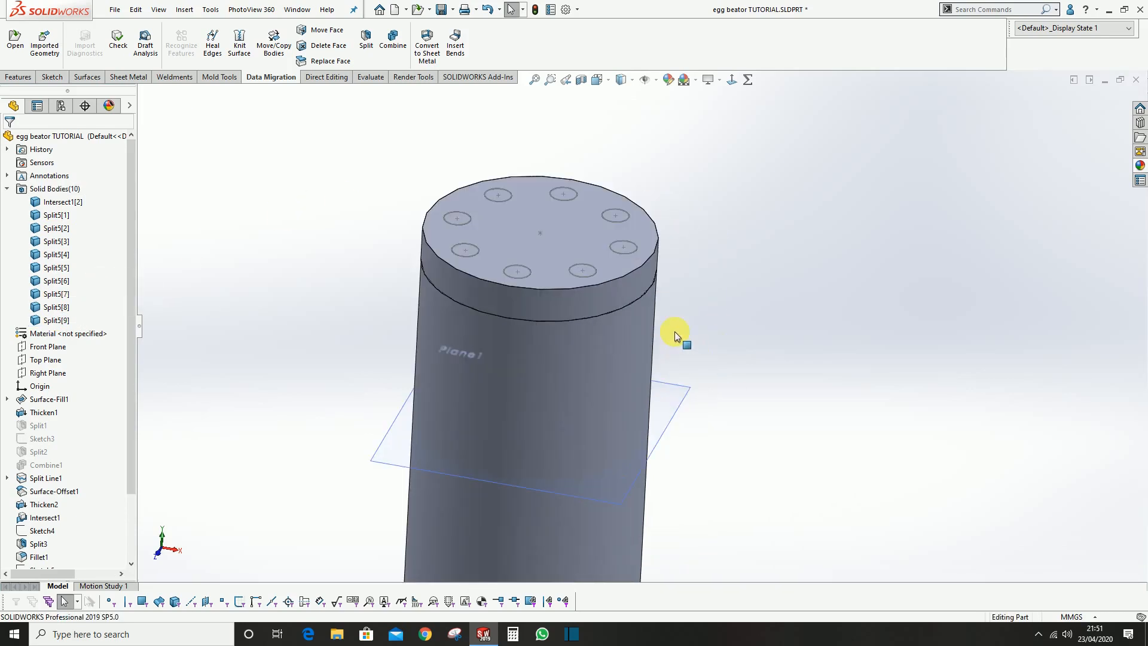
Set up a Move Face operation in Offset mode with a distance of 1.5 mm
scroll(733, 272, up, 7)
scroll(649, 348, down, 3)
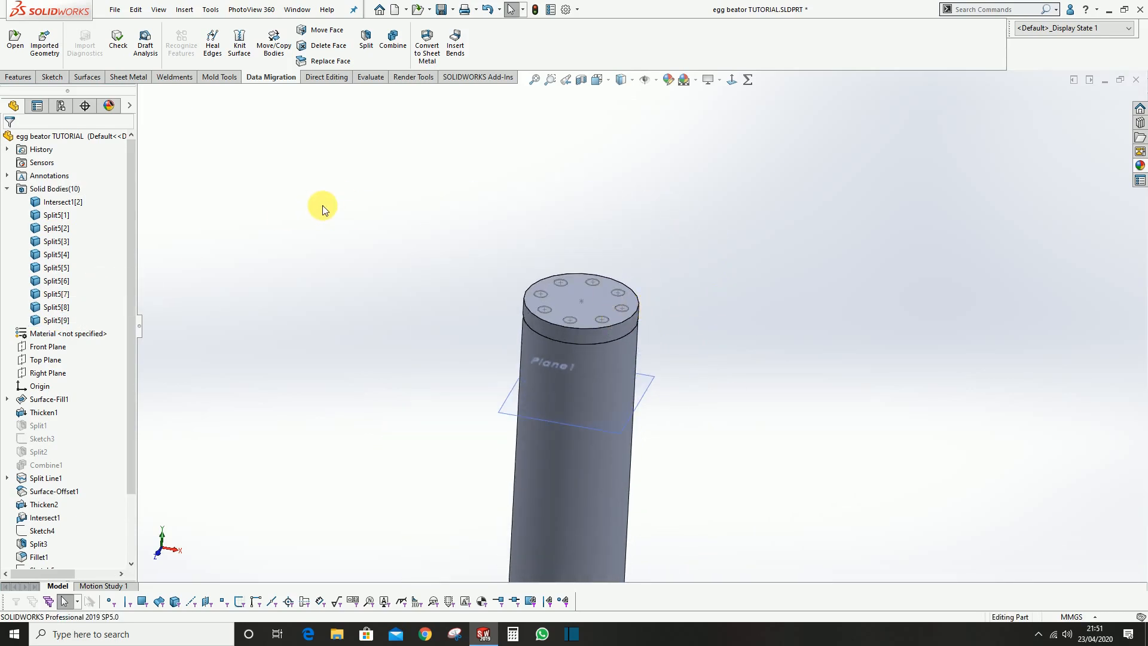
scroll(576, 323, down, 1)
middle_drag(576, 323, 590, 322)
scroll(591, 321, down, 2)
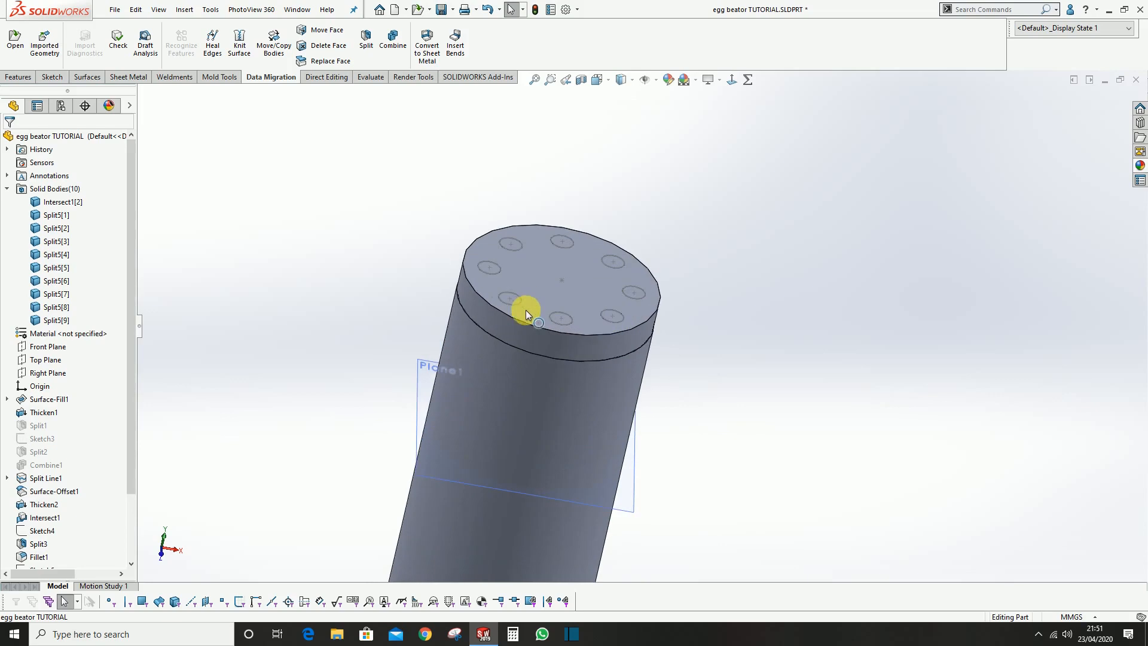
scroll(494, 291, down, 4)
scroll(556, 257, up, 3)
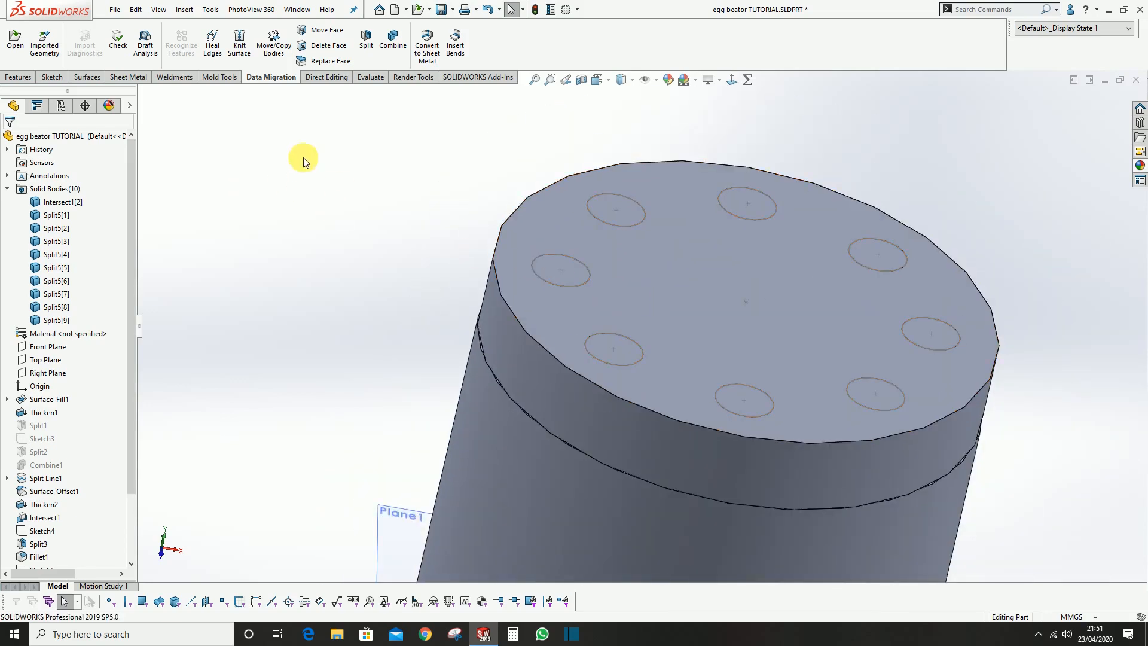
click(316, 36)
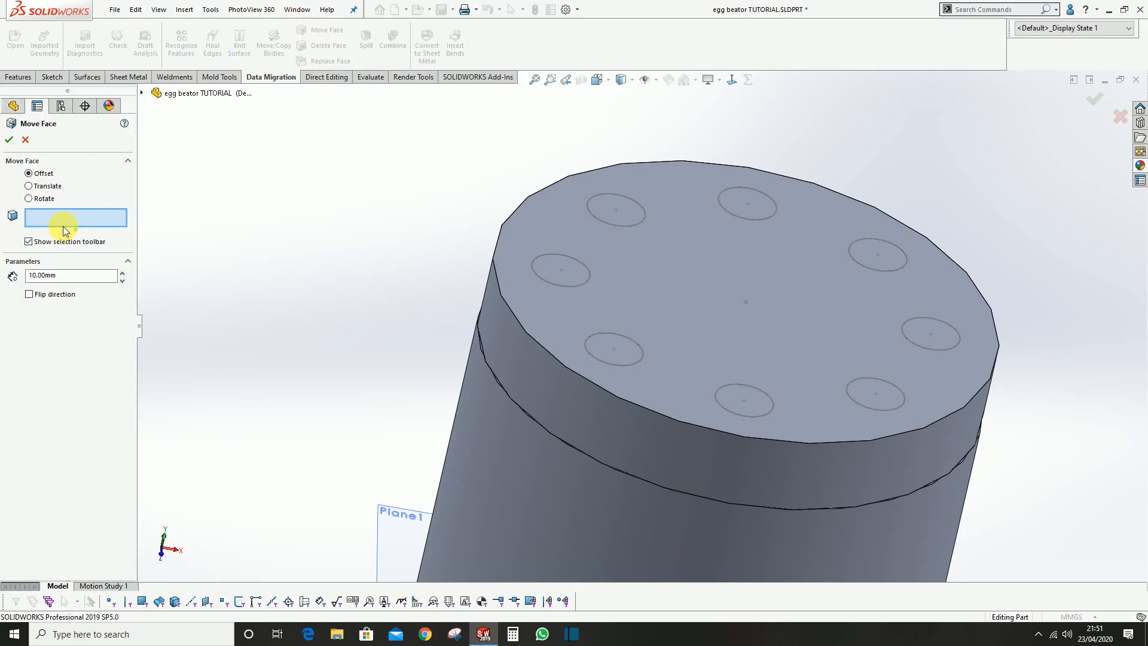
scroll(111, 219, down, 2)
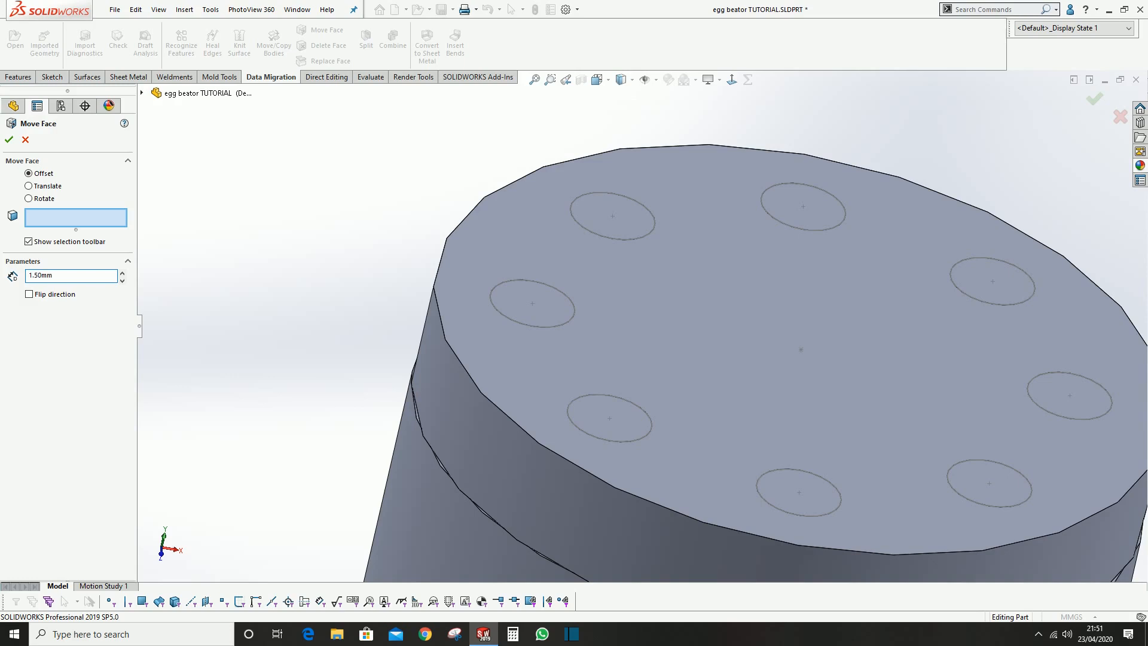
Select the end faces of all eight pins and accept the 1.5 mm Move Face offset
click(554, 318)
click(617, 223)
click(802, 204)
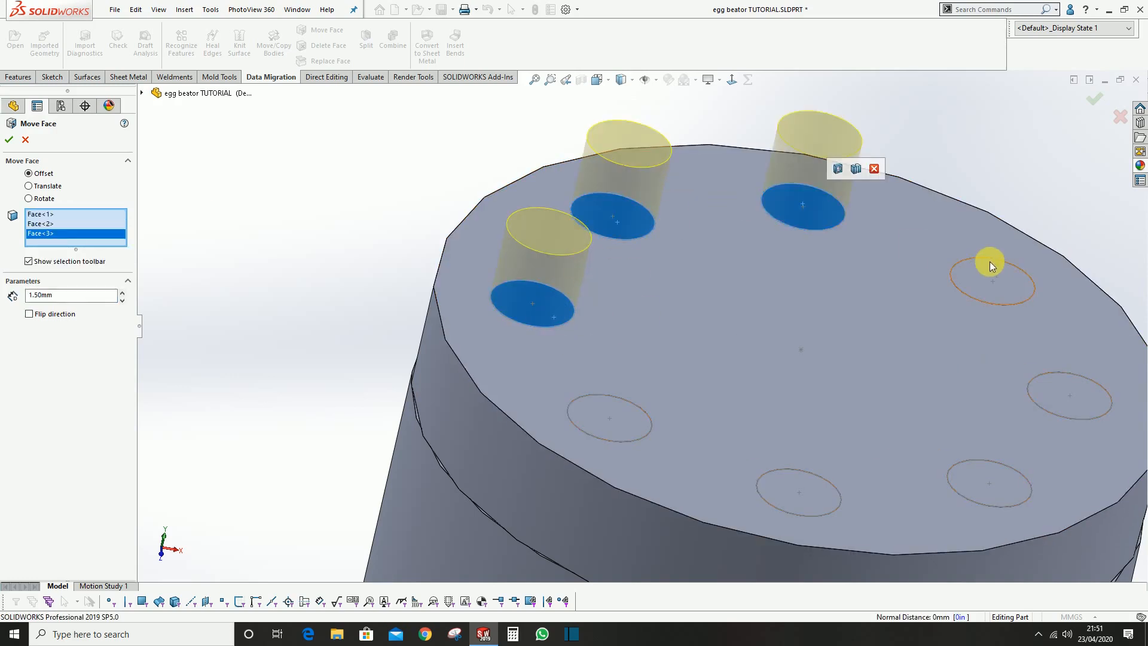
click(989, 261)
click(1082, 429)
click(1007, 482)
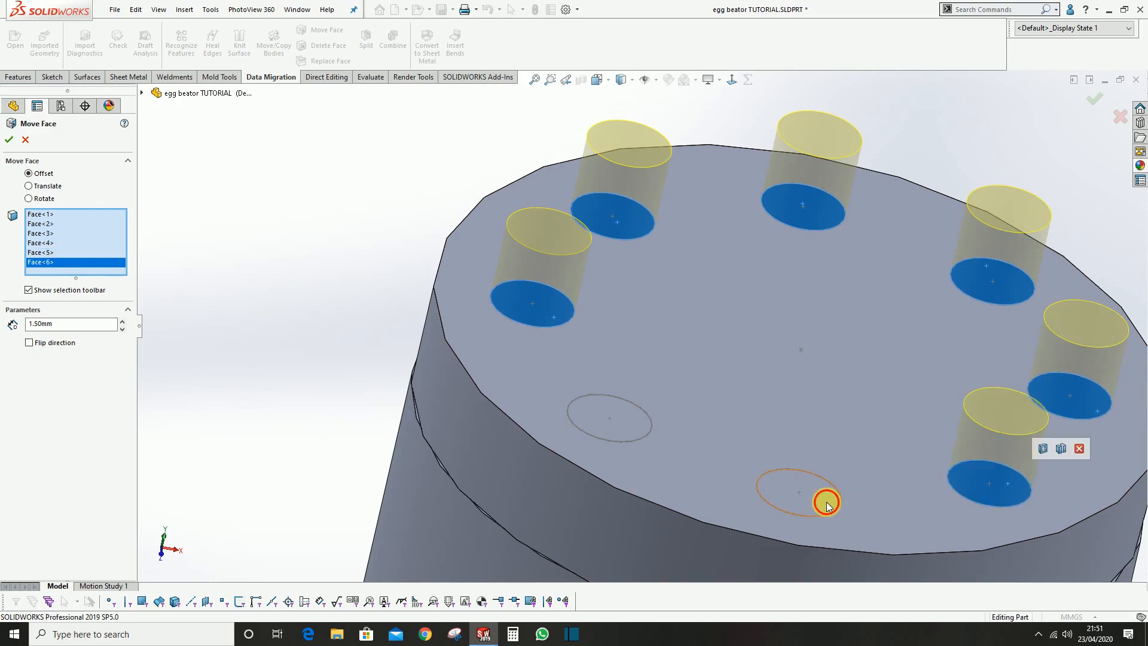
click(825, 500)
click(615, 416)
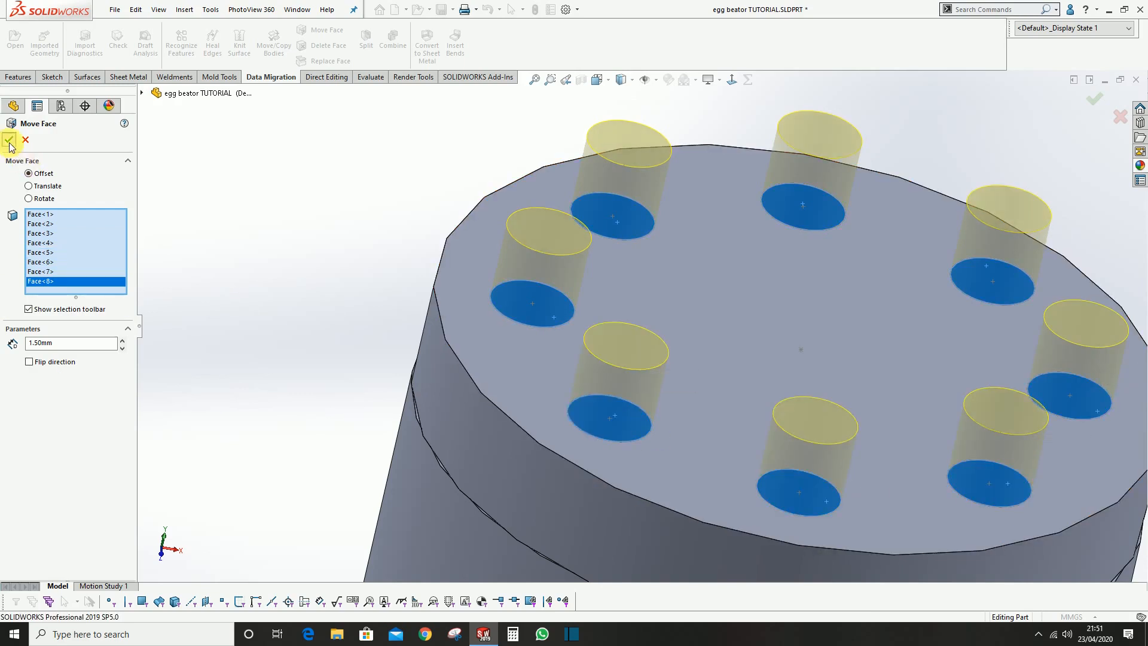
click(9, 140)
scroll(848, 385, up, 5)
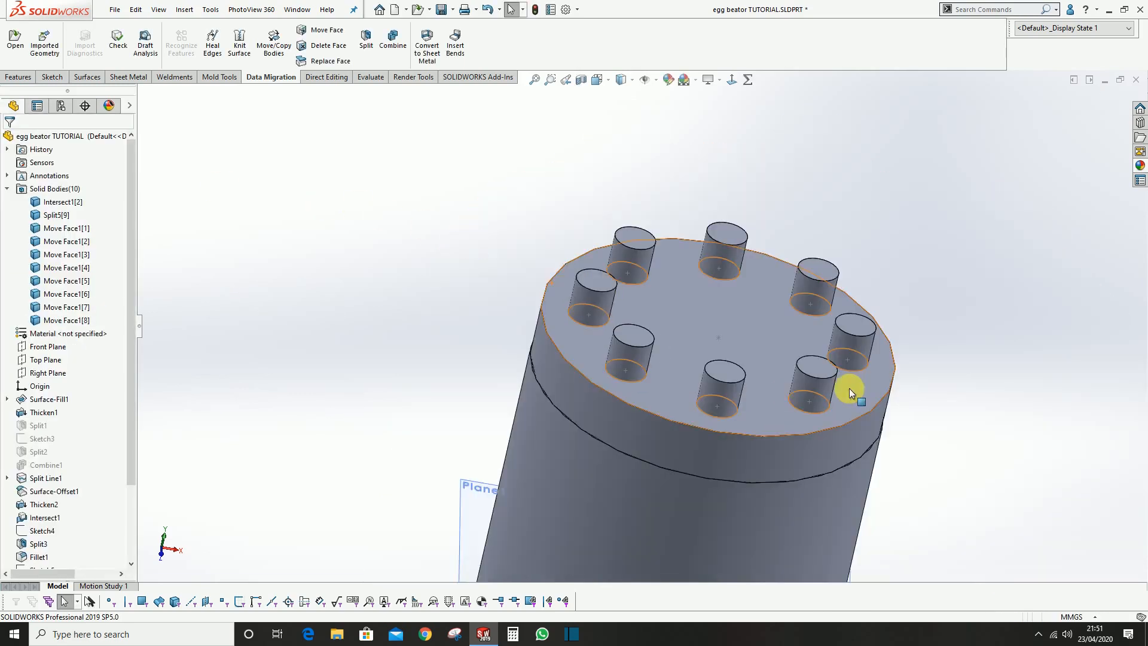
click(728, 418)
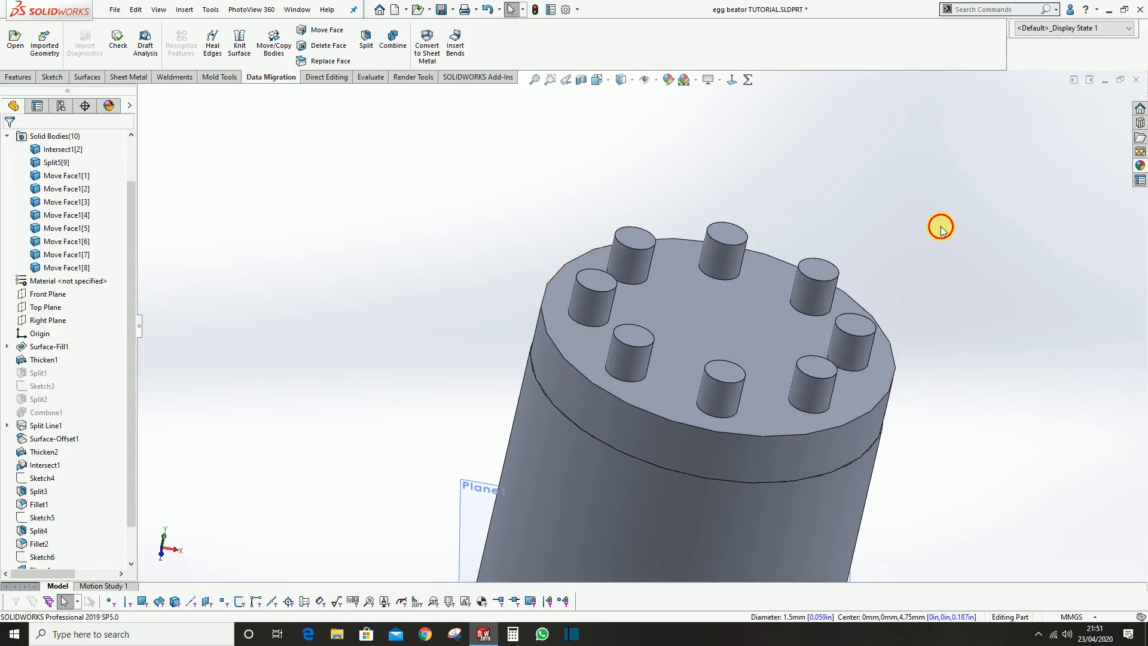
Hide Plane1 and save the part
scroll(657, 358, up, 4)
click(552, 411)
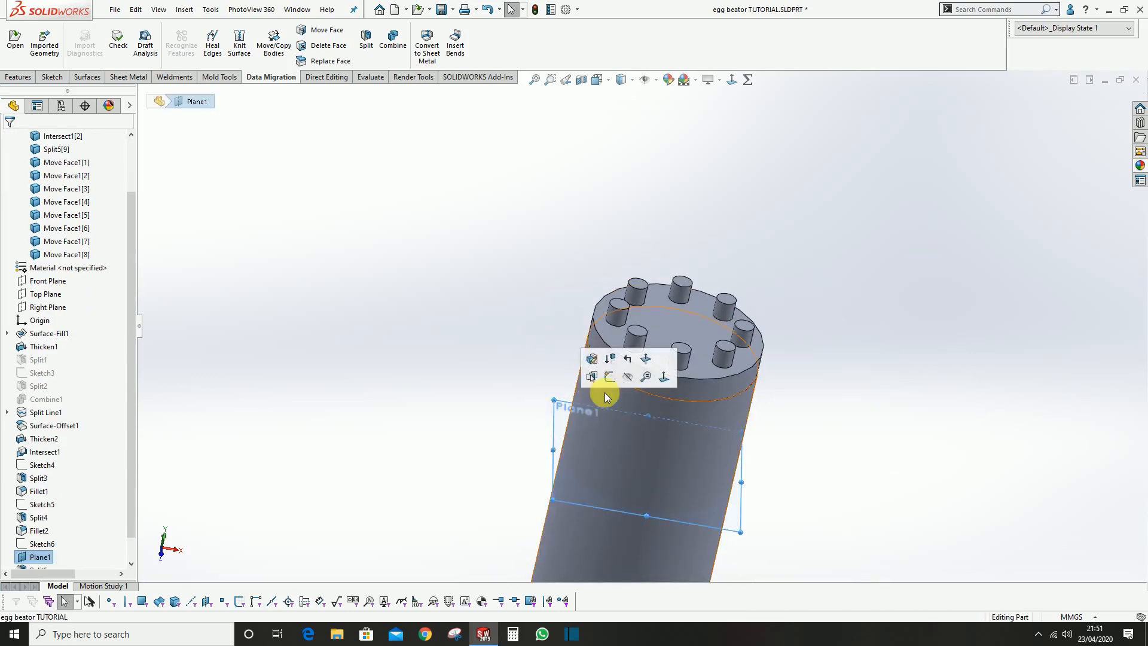
click(627, 378)
middle_drag(653, 361, 596, 343)
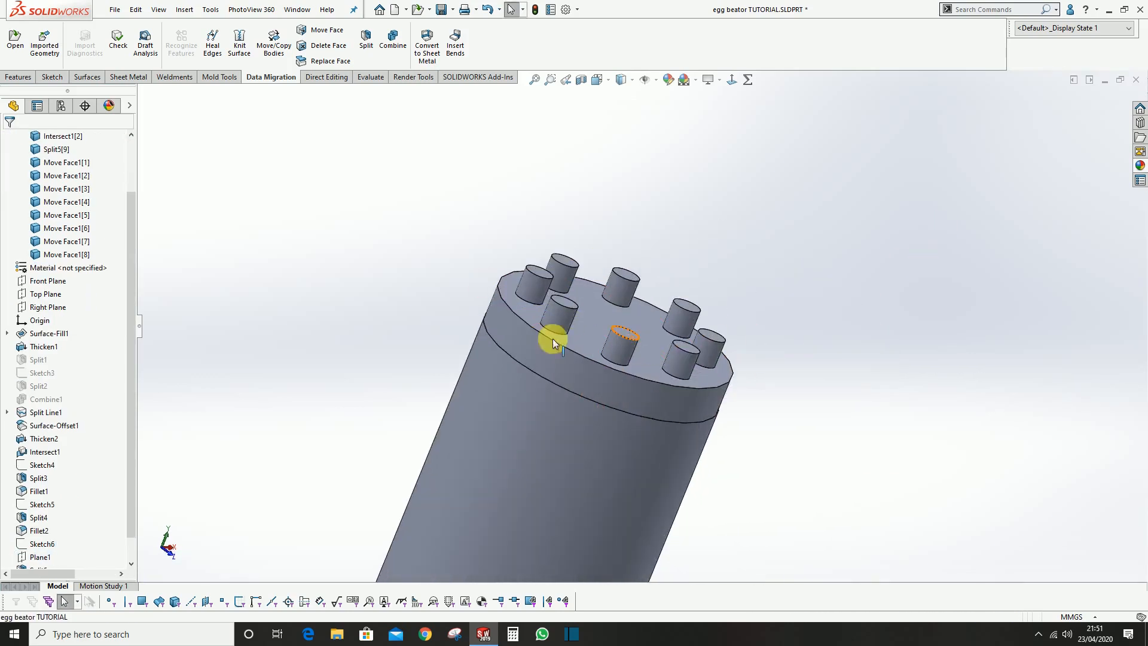
click(442, 10)
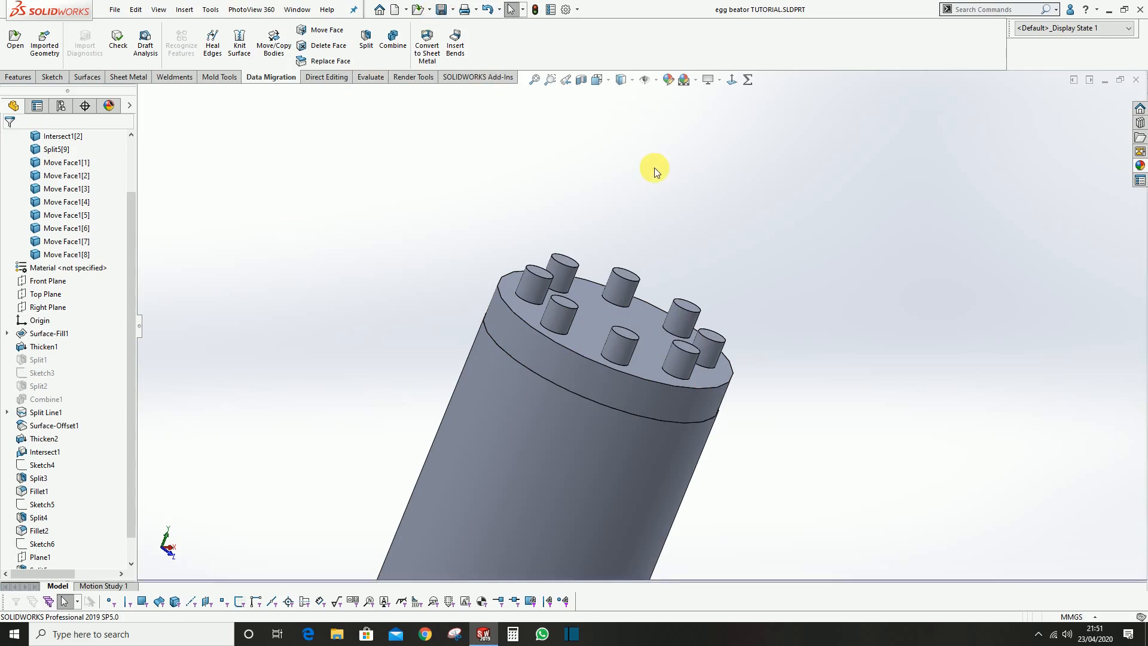
Start a new sketch on the Front Plane for the whisk wire path
click(51, 281)
middle_drag(351, 328, 266, 325)
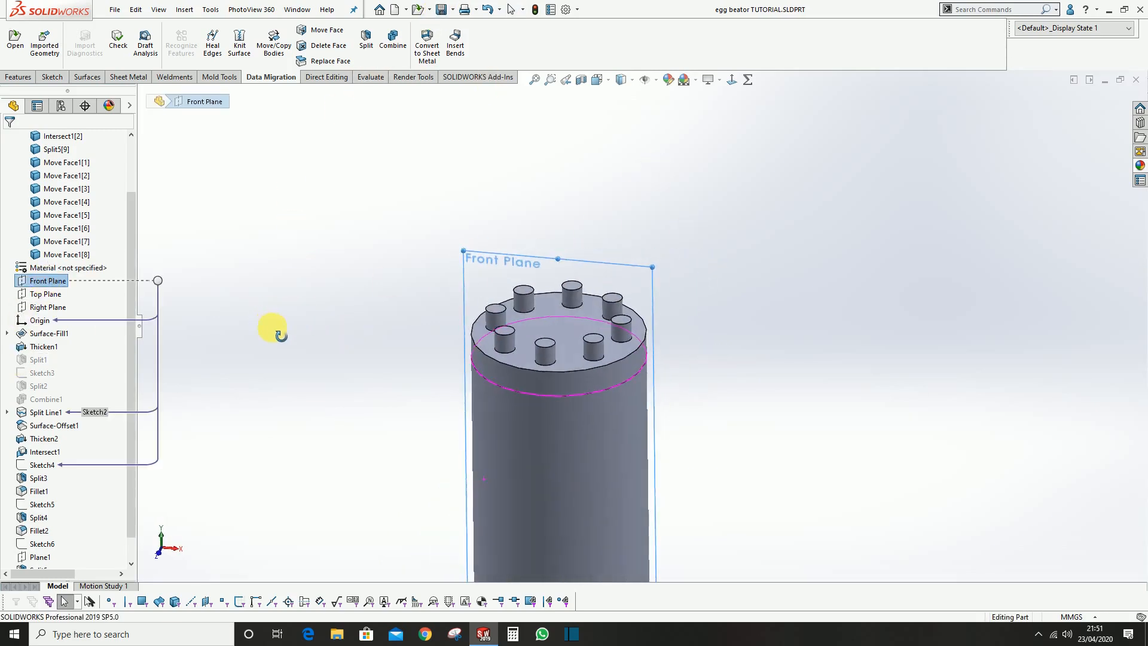
right_click(38, 282)
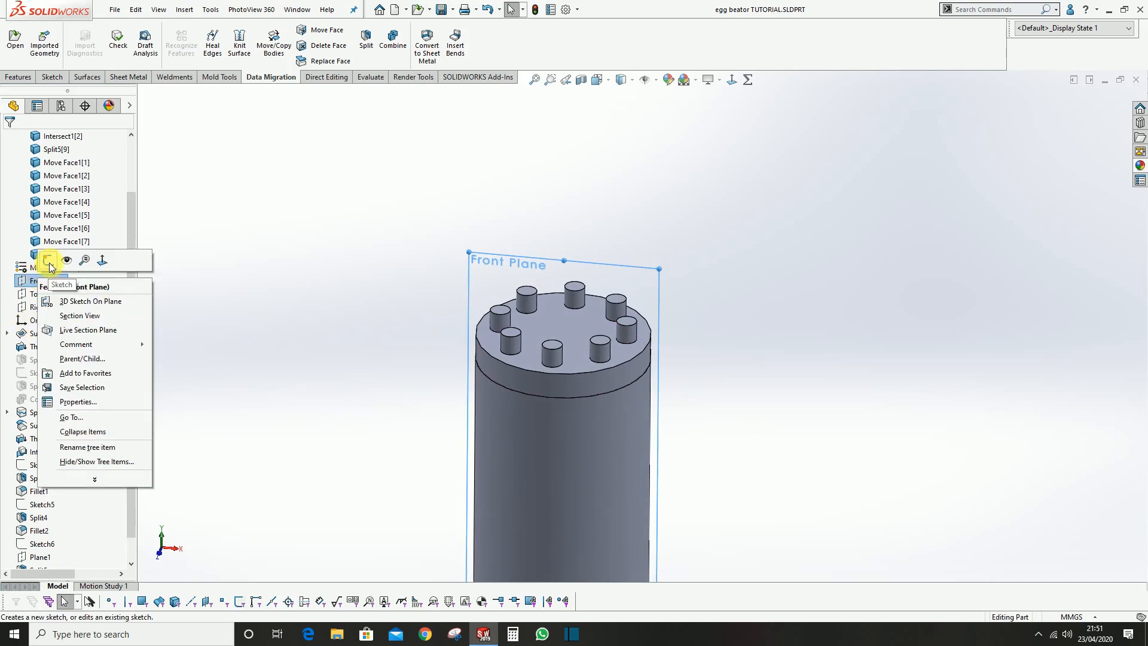
click(47, 259)
scroll(617, 342, up, 5)
scroll(650, 284, down, 5)
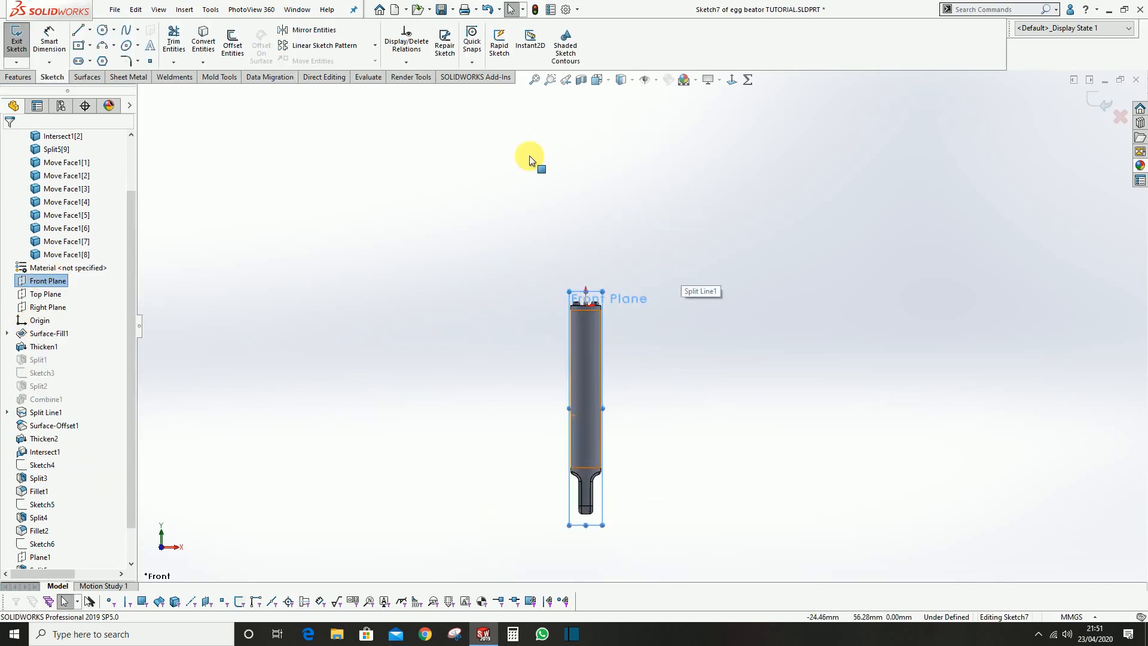
scroll(620, 295, down, 5)
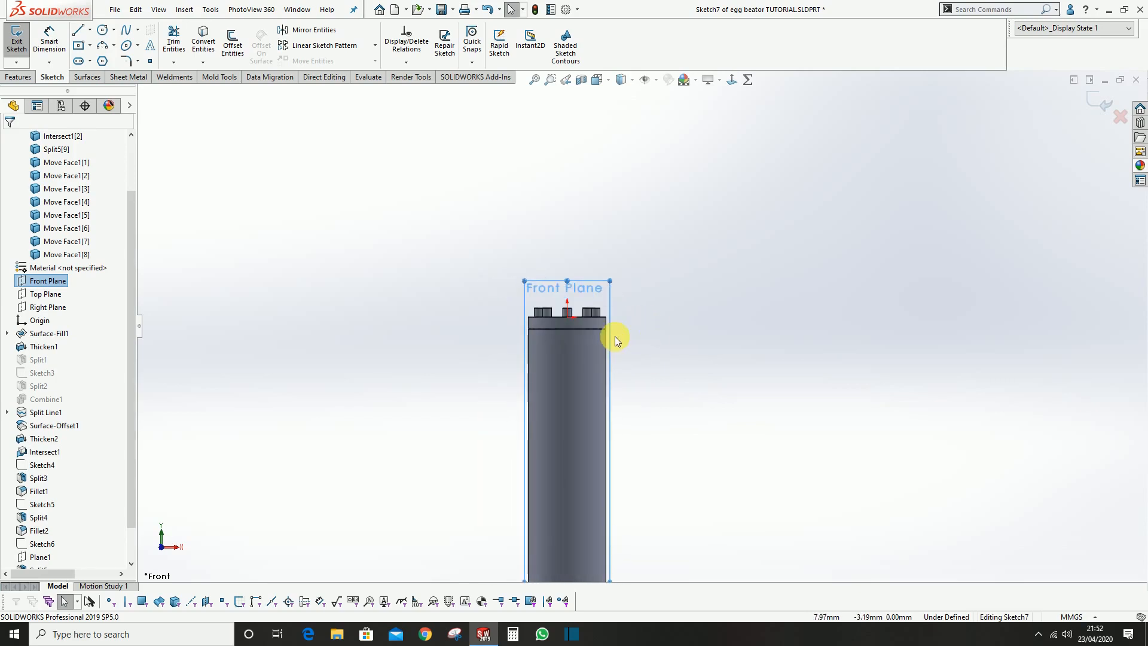
scroll(577, 267, down, 4)
scroll(562, 302, down, 6)
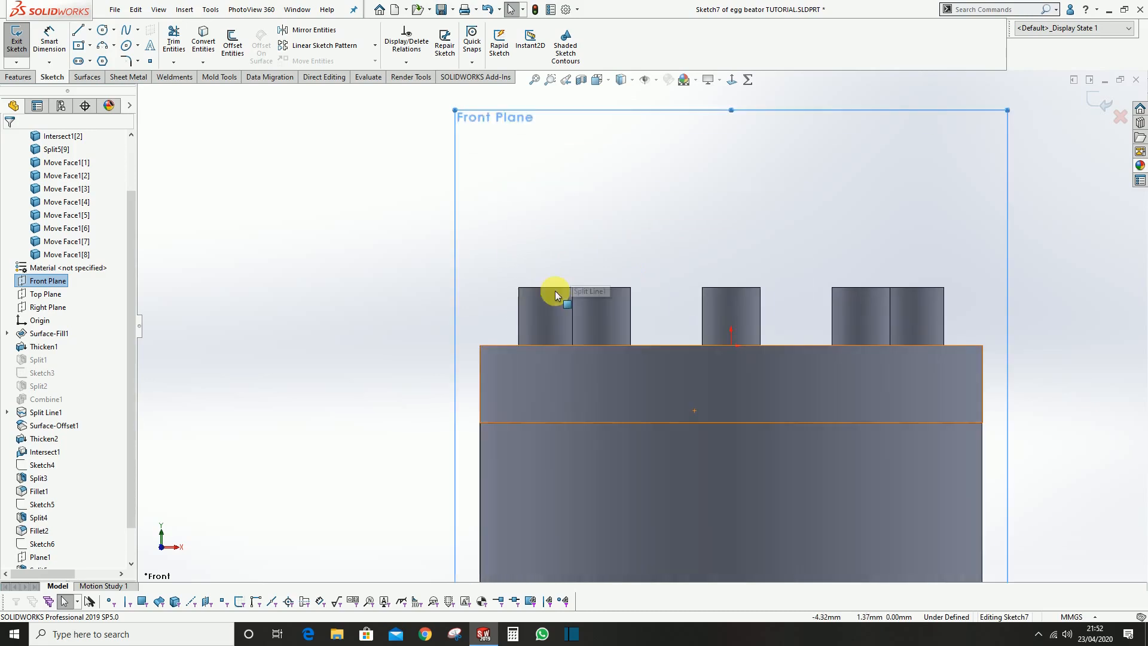
scroll(574, 290, up, 10)
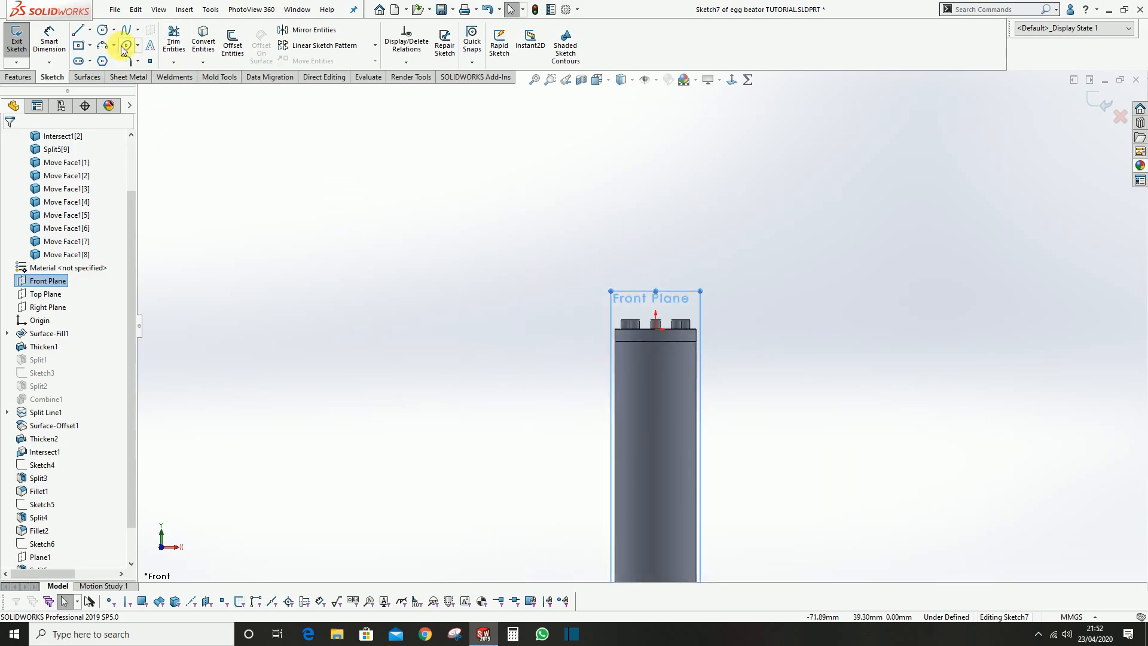
Sketch a vertical centerline 112 mm long upward from the origin and place its dimension clear to the right of it
click(89, 30)
click(96, 57)
scroll(627, 329, down, 5)
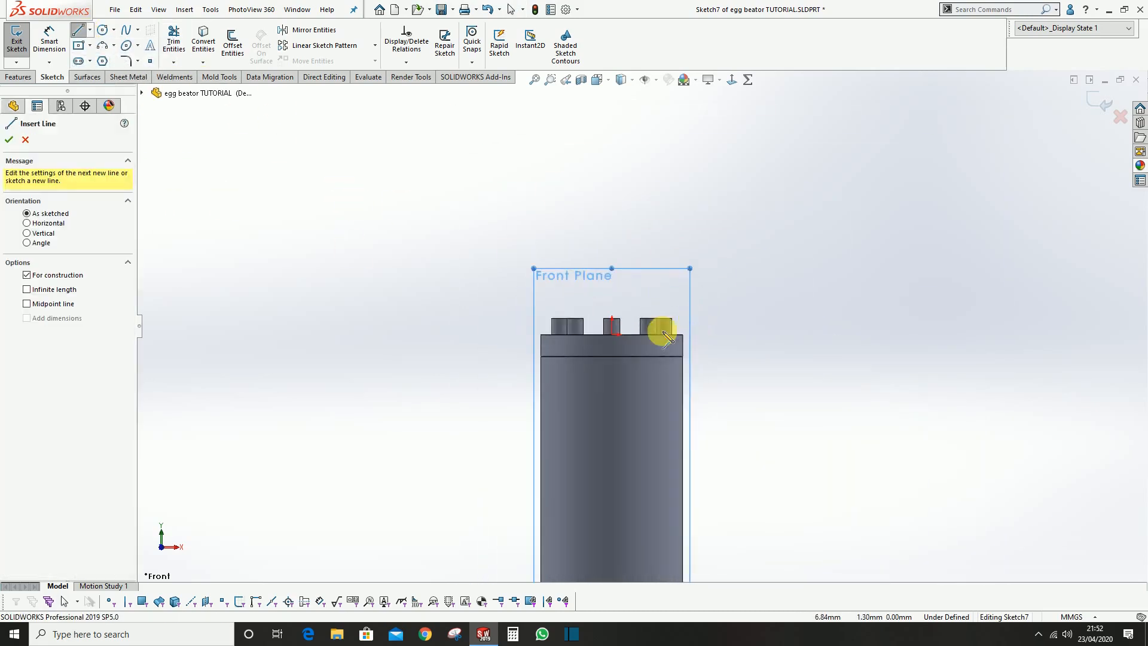
click(626, 319)
scroll(641, 243, up, 12)
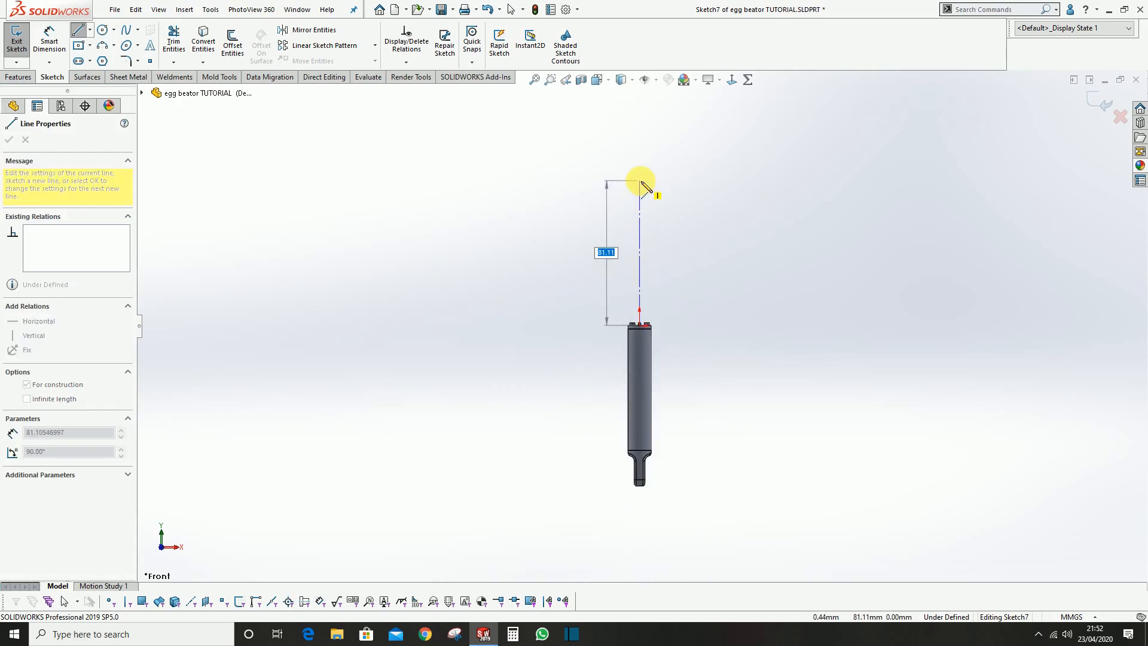
key(Return)
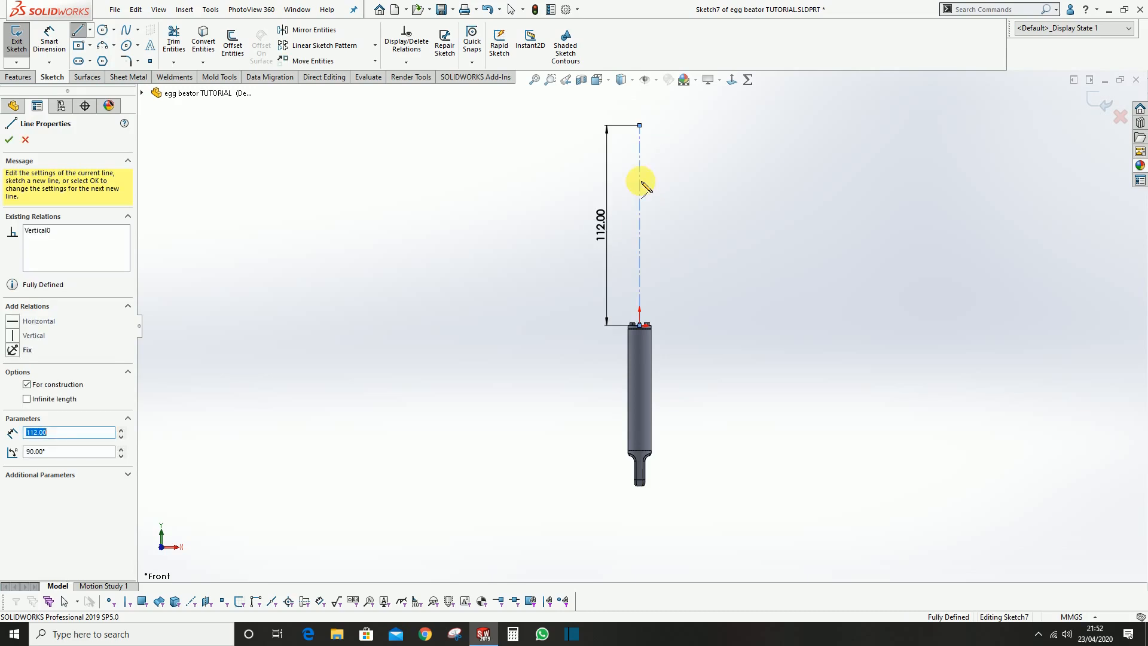
scroll(691, 245, down, 2)
key(Escape)
drag(548, 281, 772, 306)
click(830, 357)
Sketch a three-point arc of about 12 mm radius across the upper end of the vertical centerline, curving upward
scroll(589, 318, down, 3)
scroll(610, 314, up, 3)
scroll(677, 262, down, 2)
scroll(677, 262, up, 1)
click(104, 48)
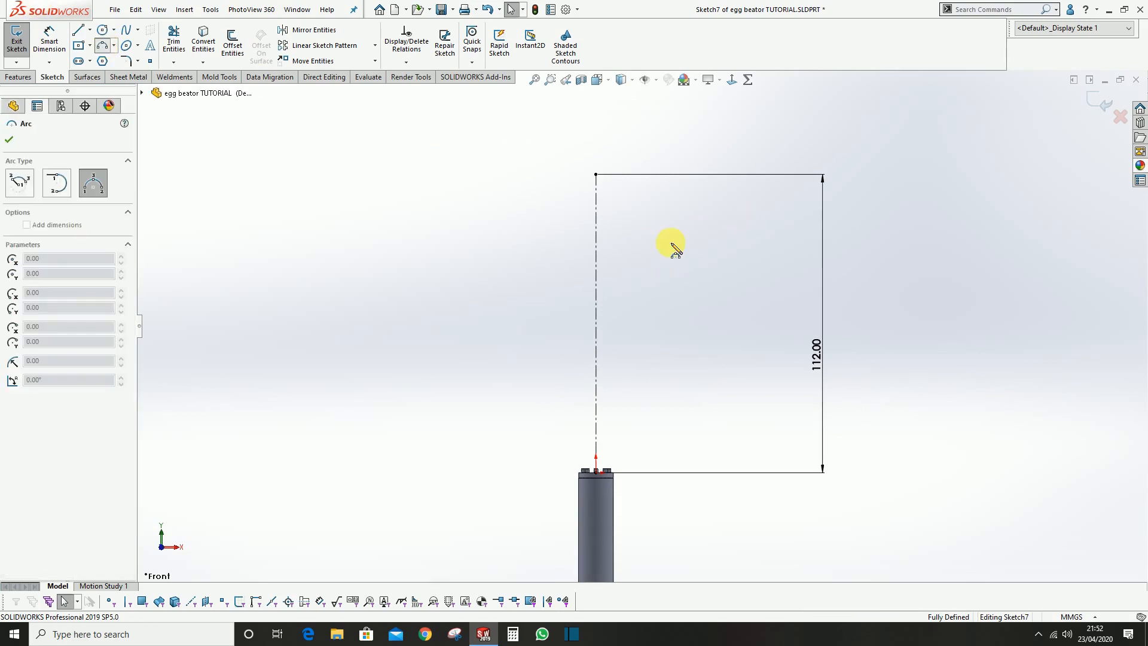
scroll(644, 210, down, 3)
drag(472, 193, 597, 193)
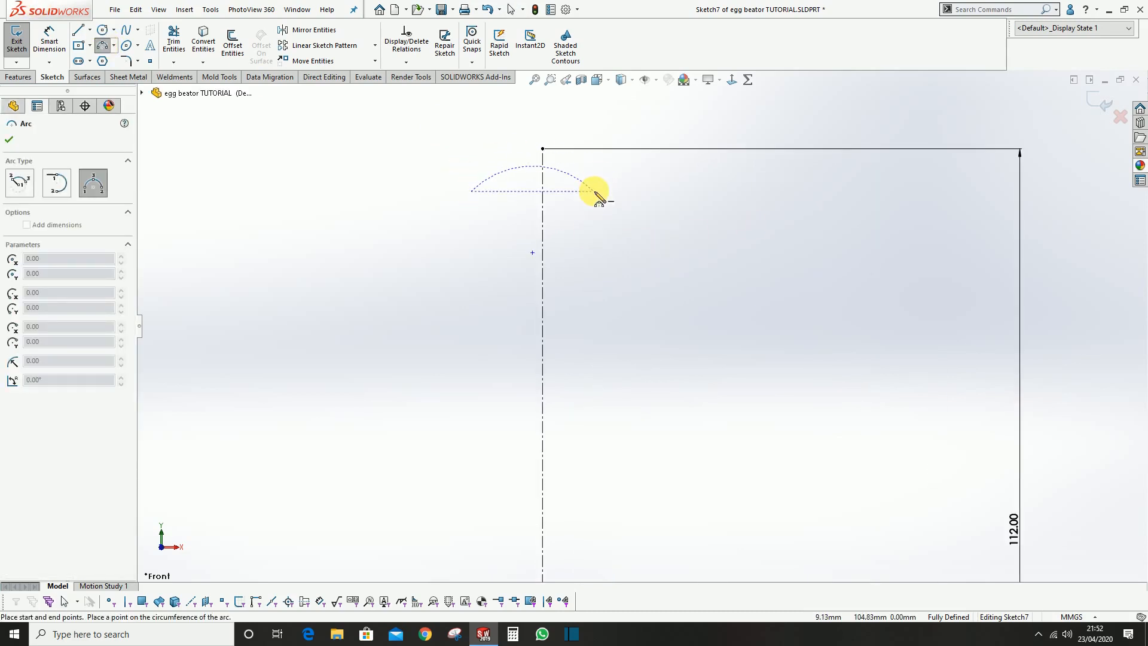
click(539, 133)
key(Escape)
Add a midpoint relation between the arc and the centerline's upper endpoint
click(542, 149)
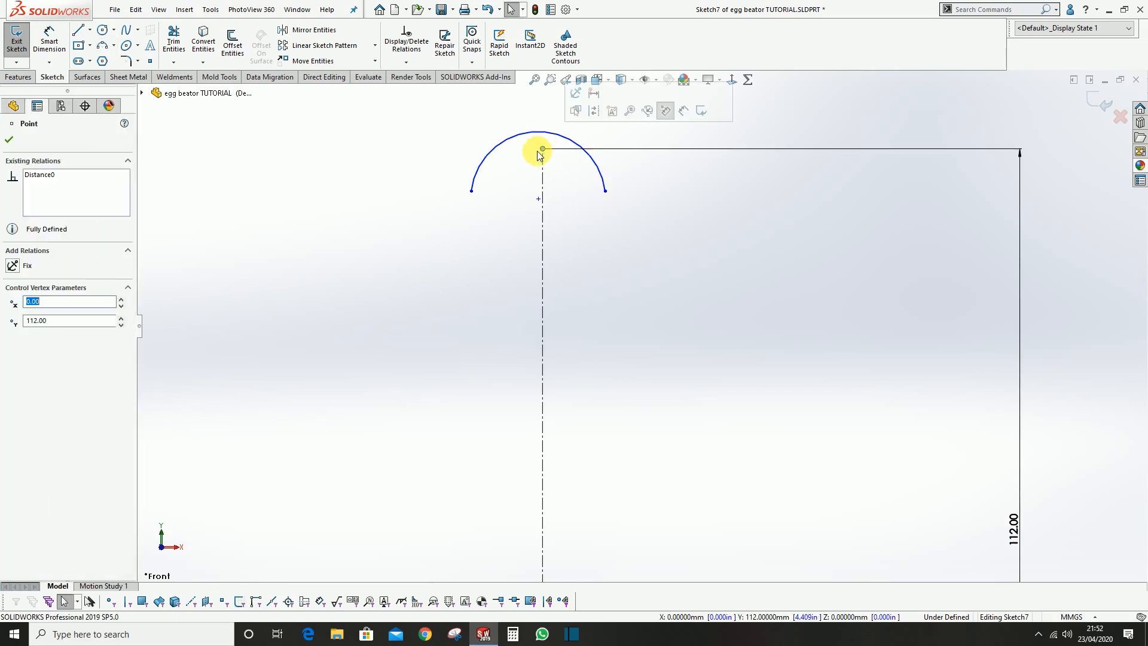
ctrl+click(530, 132)
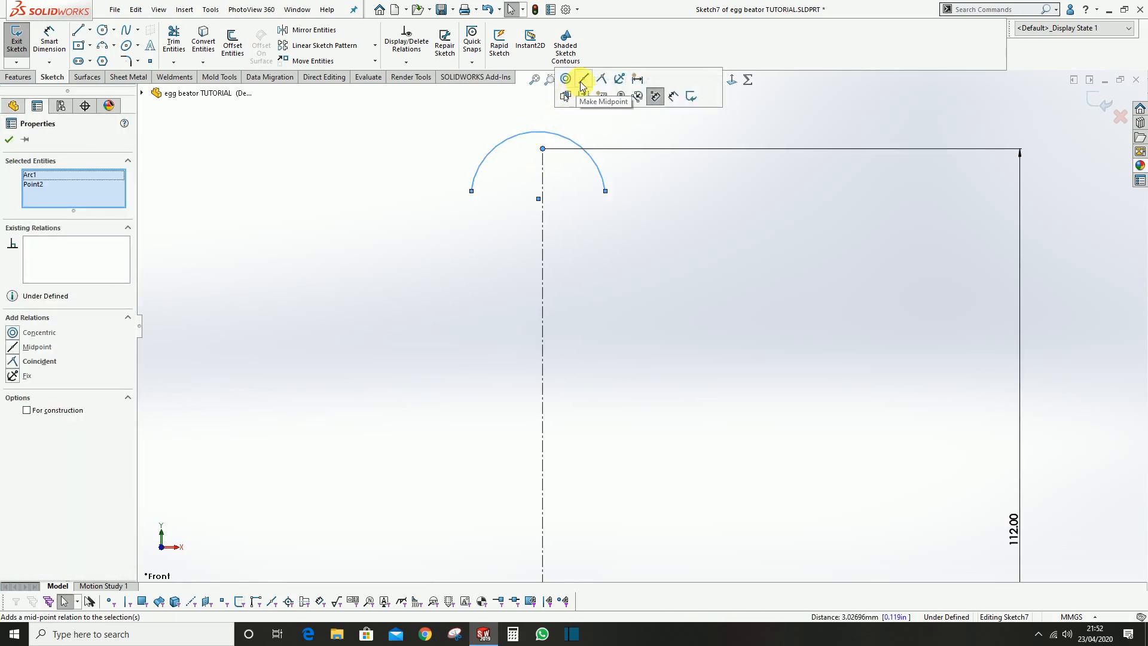
click(583, 84)
click(511, 202)
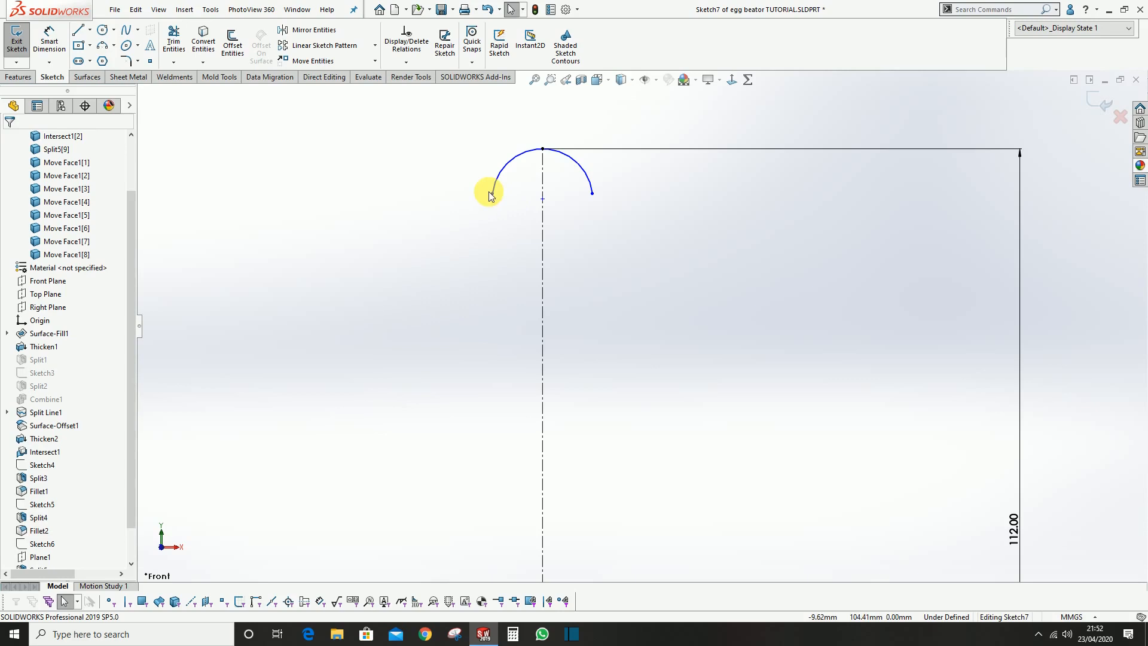
Make the arc's two endpoints horizontal to each other and test how the arc moves
click(493, 193)
ctrl+click(592, 193)
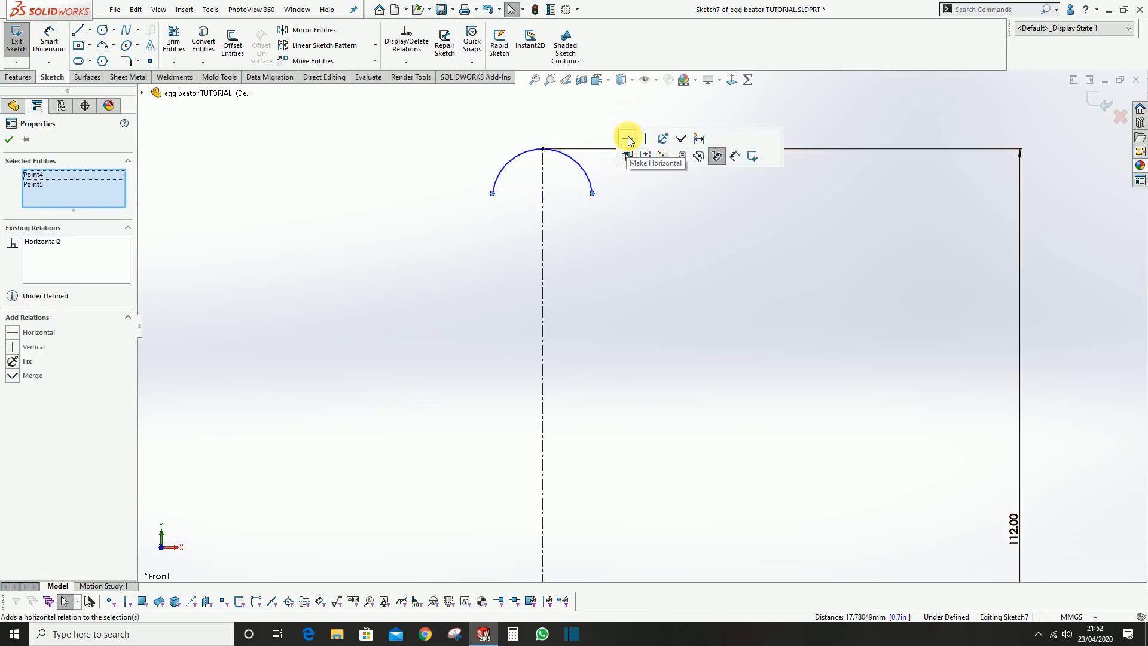
click(627, 139)
mouse_move(491, 194)
mouse_down()
mouse_move(505, 226)
mouse_move(505, 180)
mouse_move(479, 193)
mouse_move(492, 198)
mouse_up()
click(389, 149)
Dimension the horizontal distance between the arc's endpoints to 30 mm
click(58, 40)
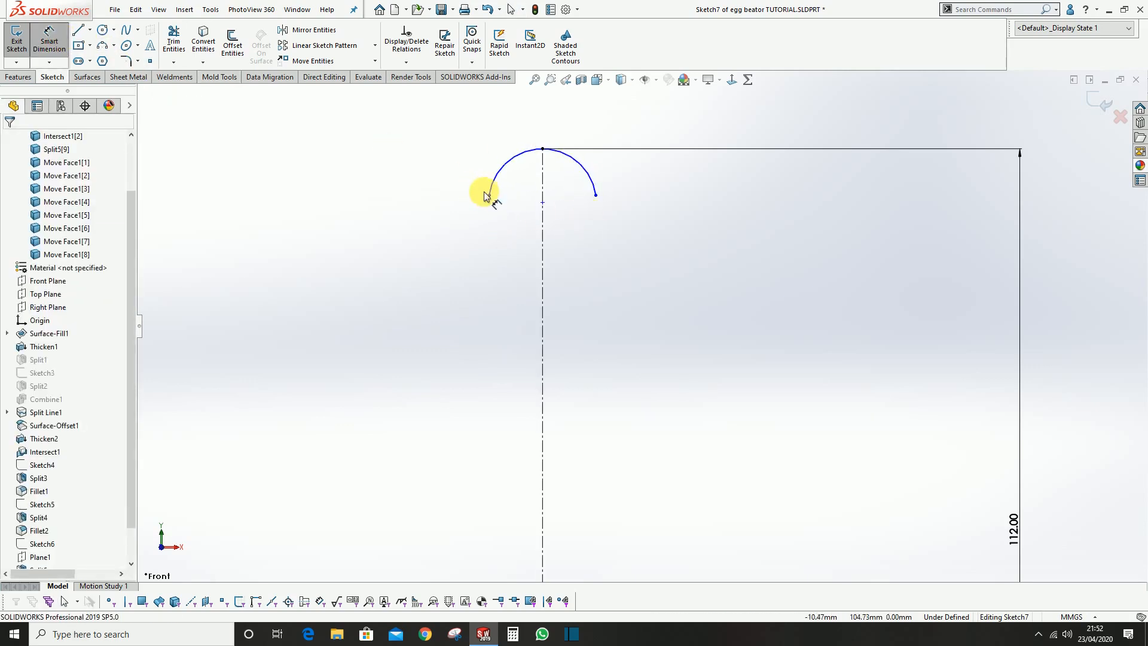
click(489, 195)
click(595, 195)
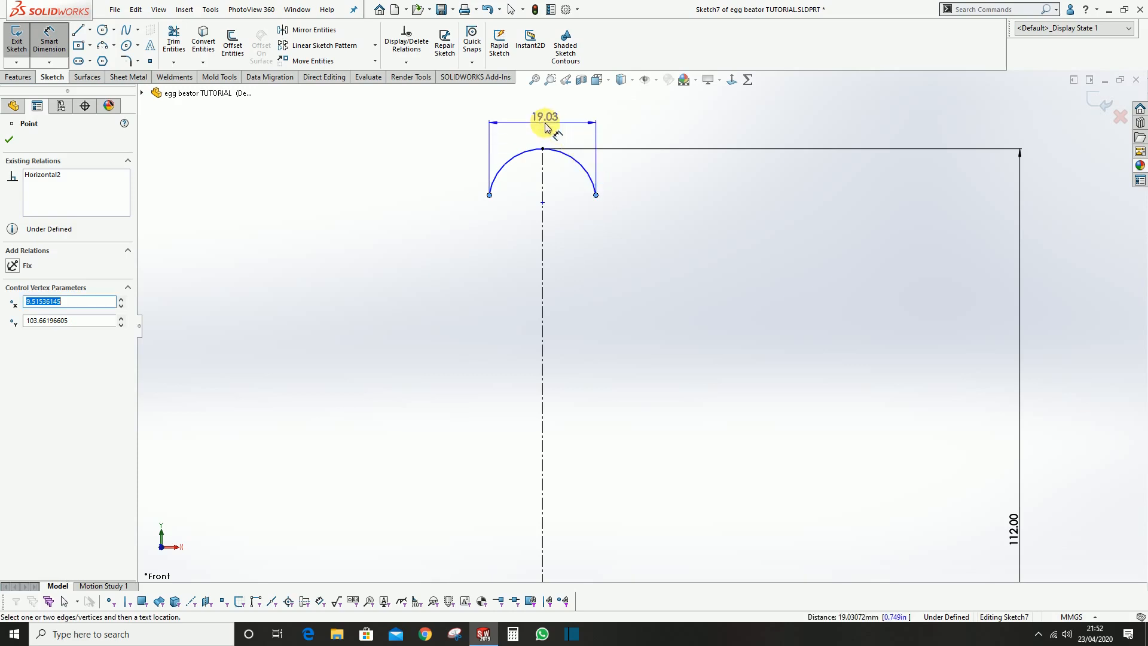
click(546, 127)
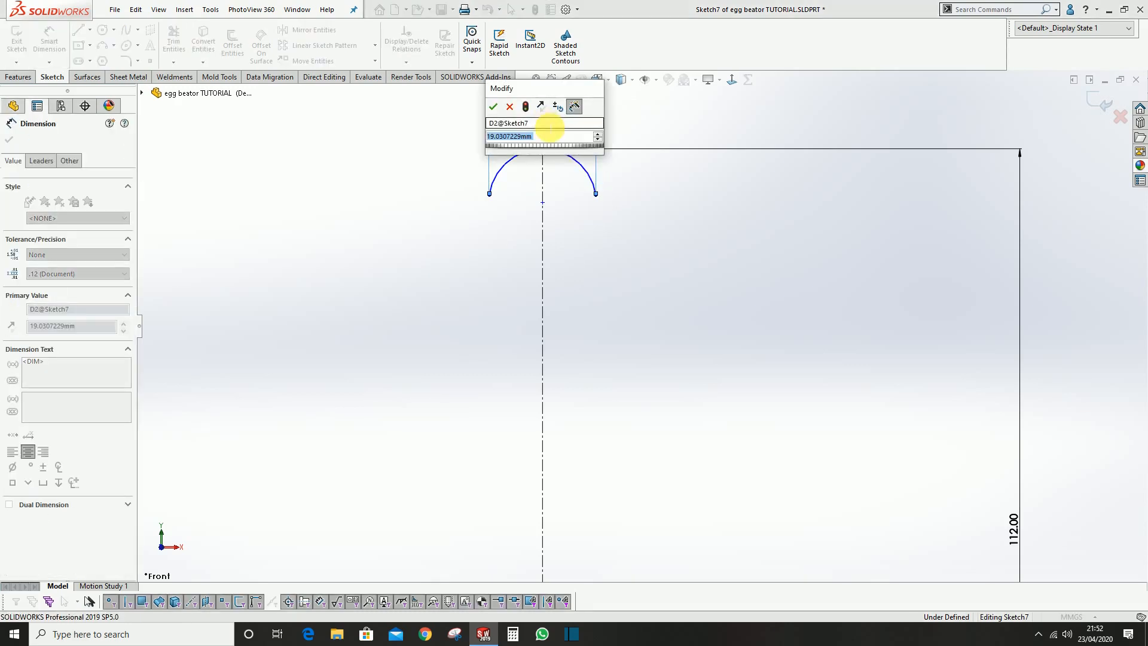
text(30)
key(Return)
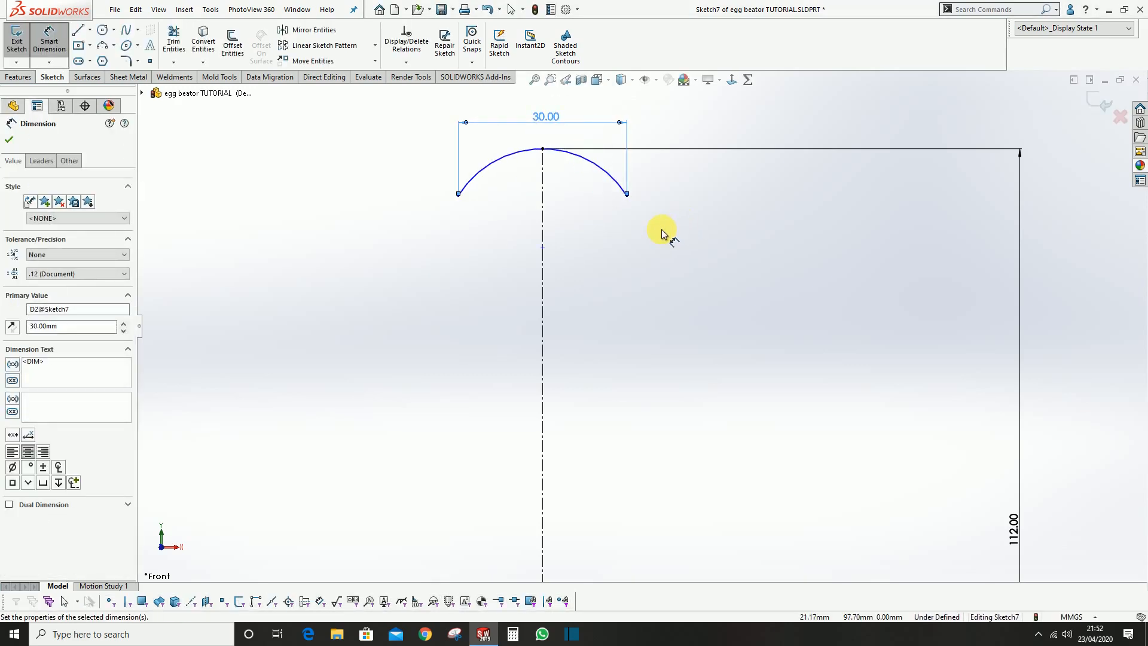
click(652, 258)
Dimension the vertical distance from the arc's left endpoint to the pin-side end of the handle to 98 mm
scroll(634, 263, up, 1)
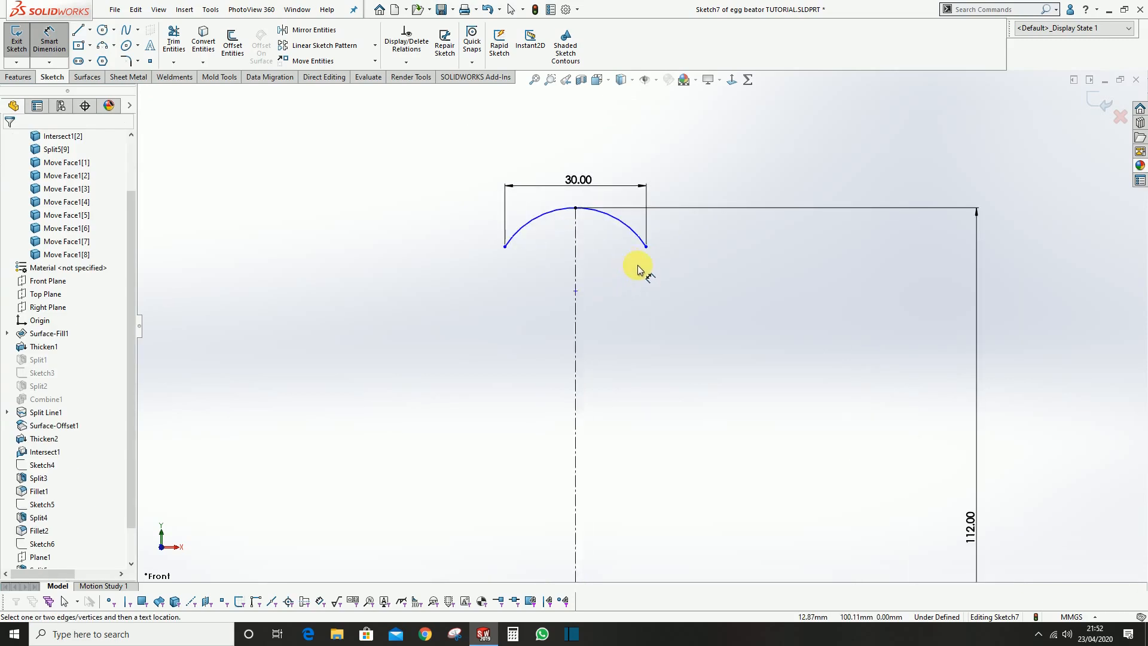
click(506, 246)
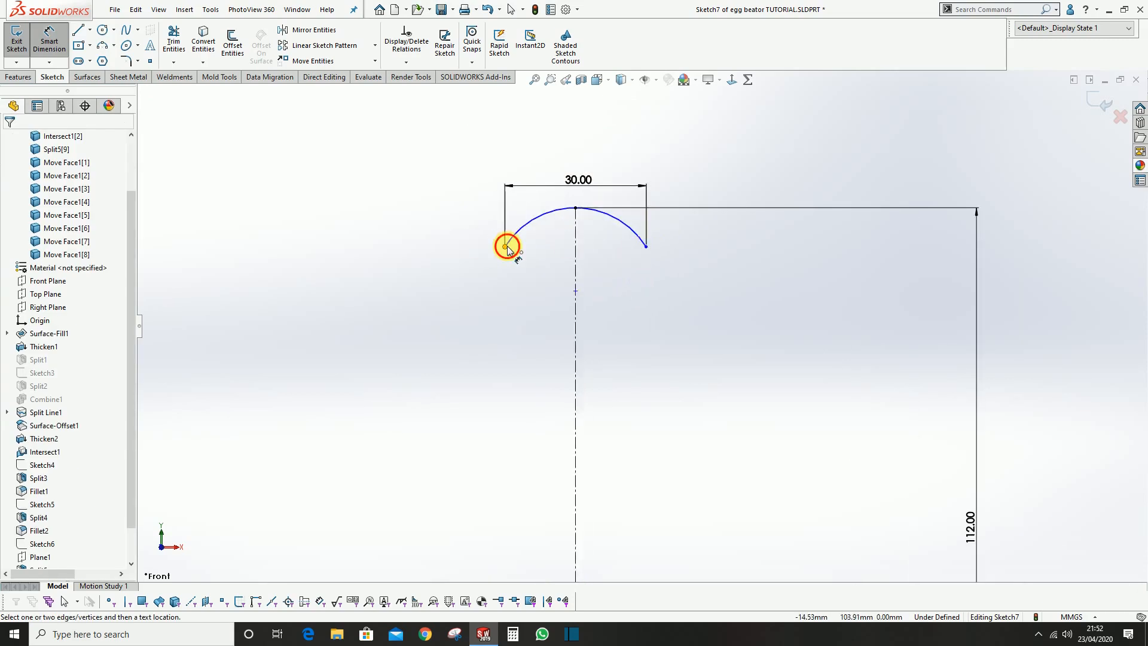
scroll(653, 364, up, 8)
scroll(635, 359, down, 10)
click(566, 351)
scroll(526, 236, up, 8)
scroll(609, 248, down, 3)
click(589, 248)
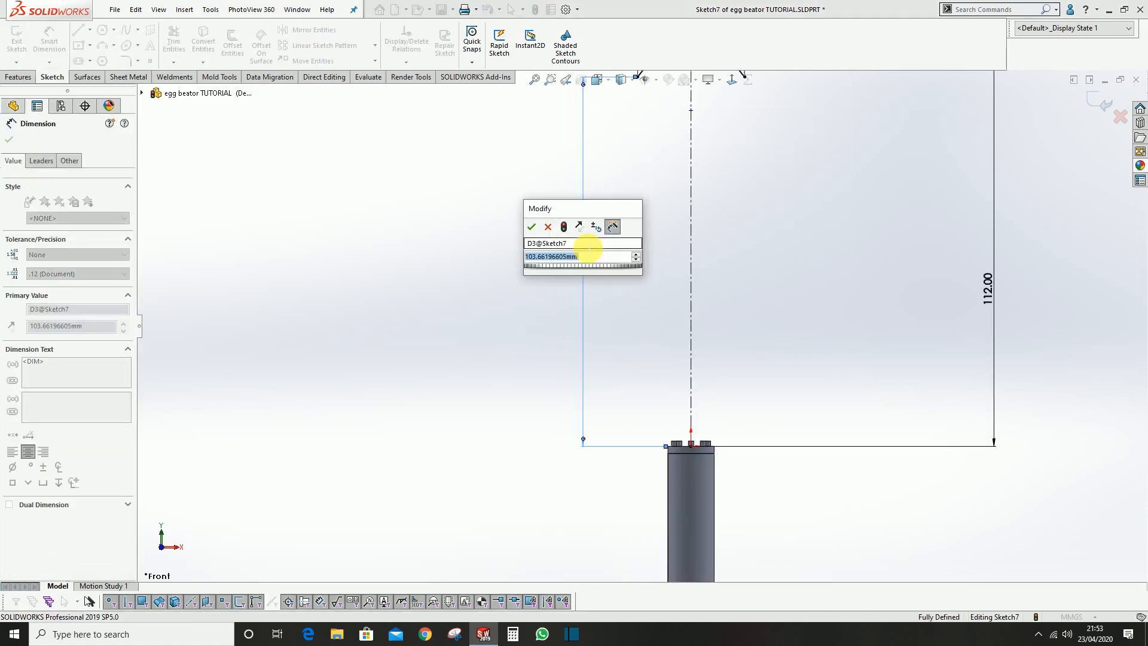
text(98)
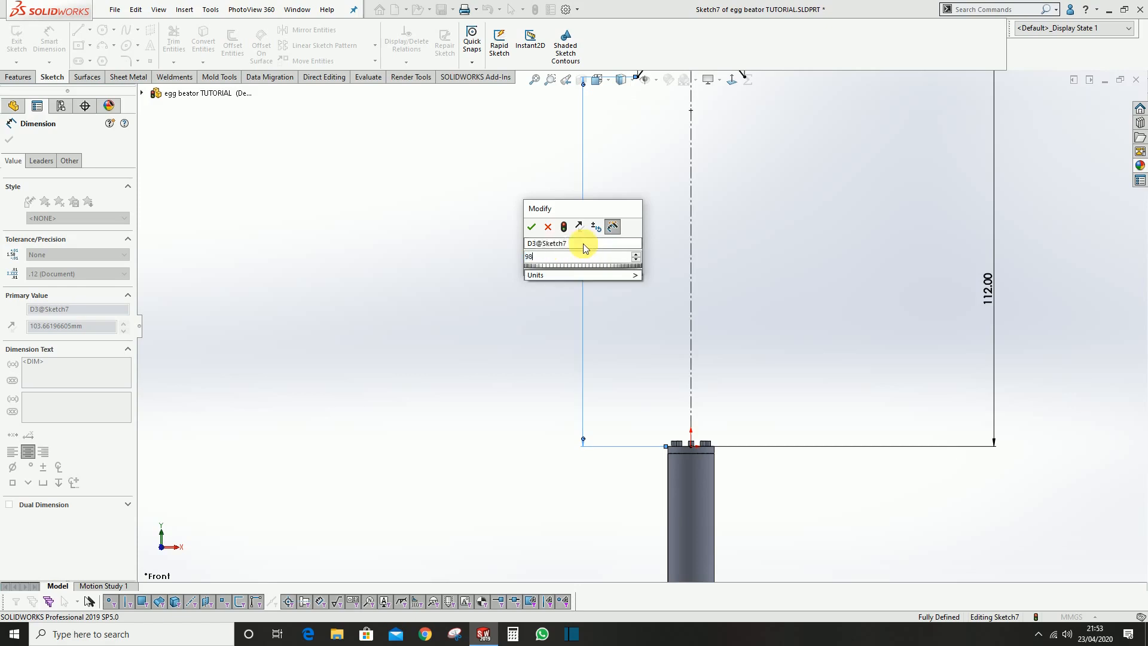
key(Return)
scroll(825, 364, up, 2)
scroll(705, 196, down, 3)
scroll(705, 196, up, 2)
scroll(682, 279, down, 1)
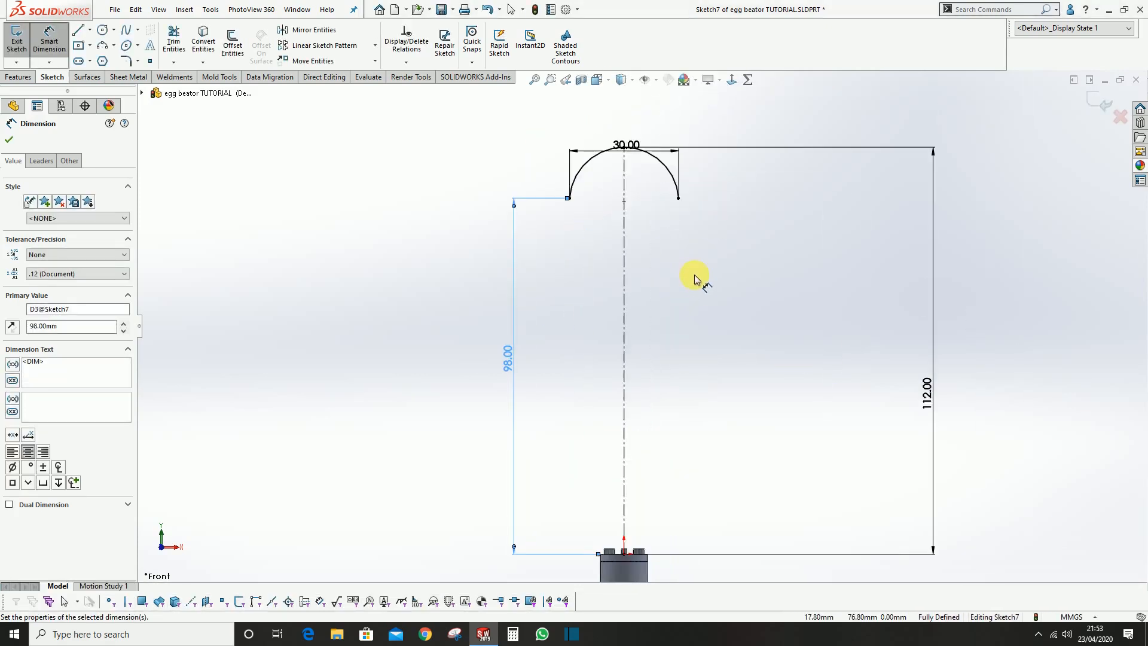
click(689, 391)
Sketch a vertical centerline from the midpoint of the leftmost pin's top edge down into the handle core
scroll(628, 514, down, 3)
scroll(604, 587, up, 1)
scroll(598, 479, up, 3)
scroll(631, 394, down, 5)
click(91, 29)
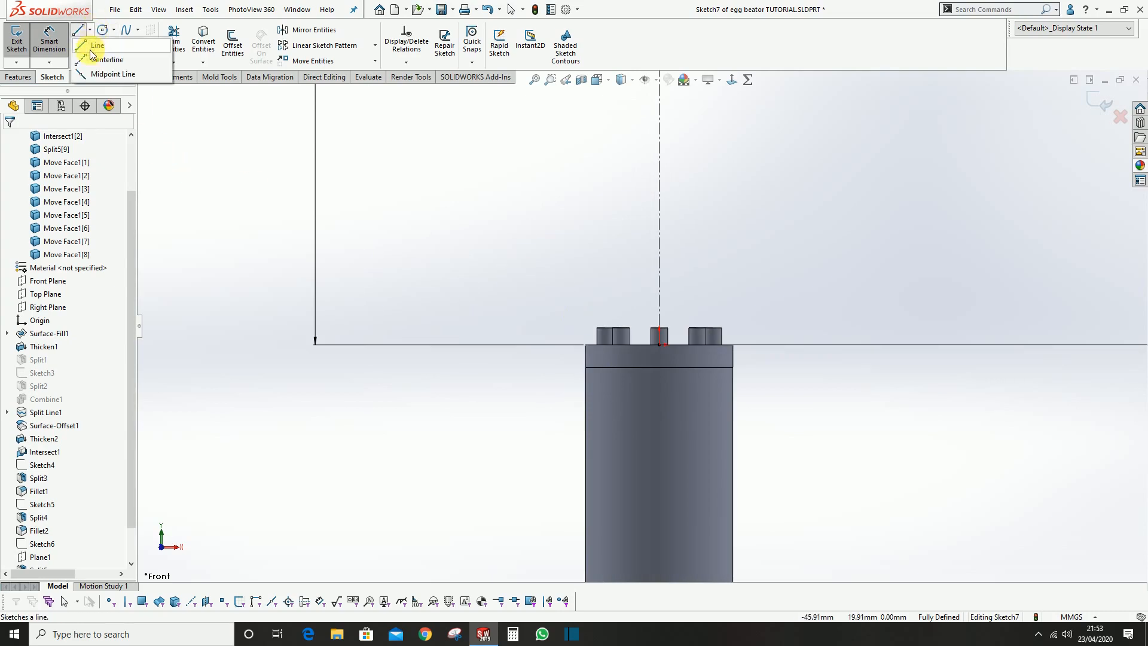
click(105, 55)
scroll(670, 341, down, 3)
scroll(562, 318, down, 3)
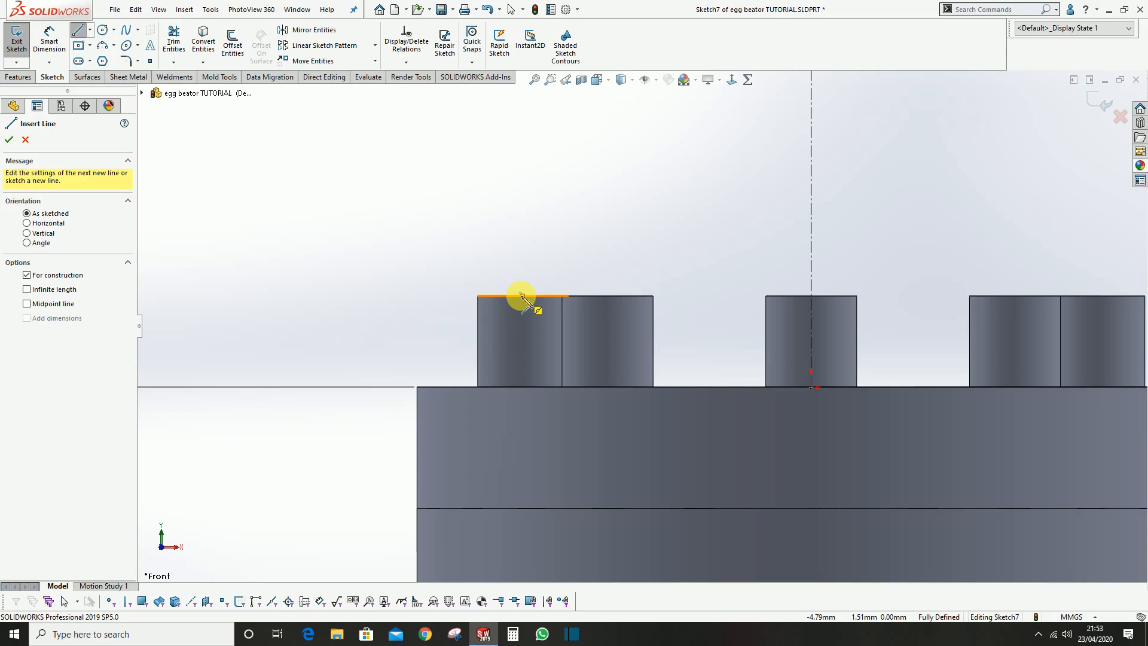
click(522, 296)
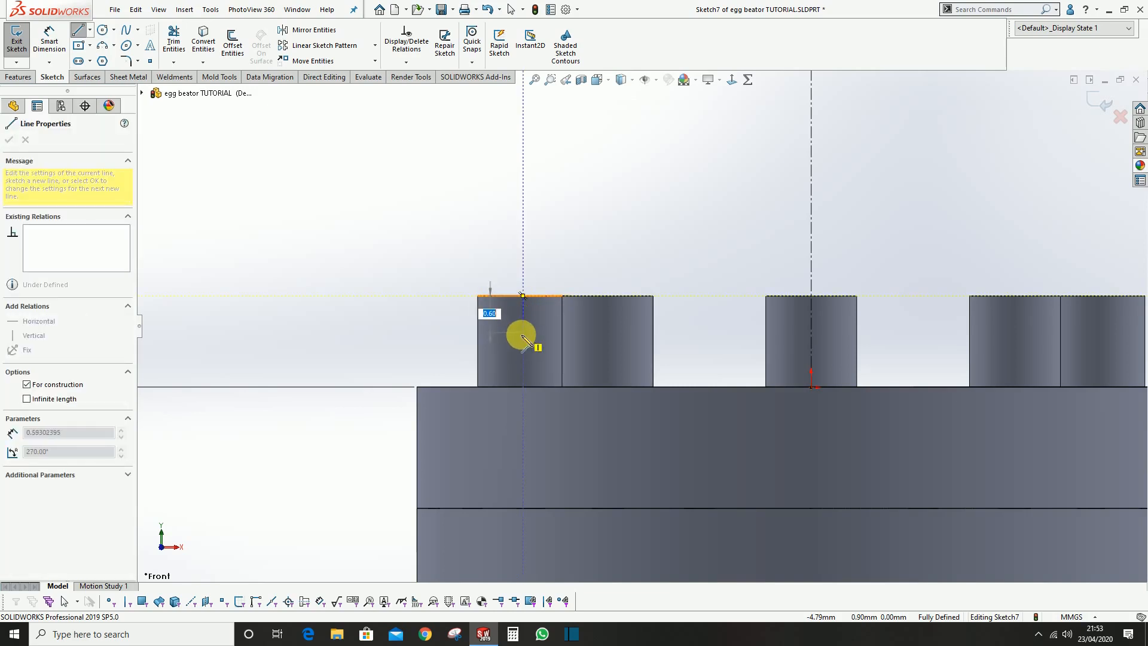
click(523, 423)
key(Escape)
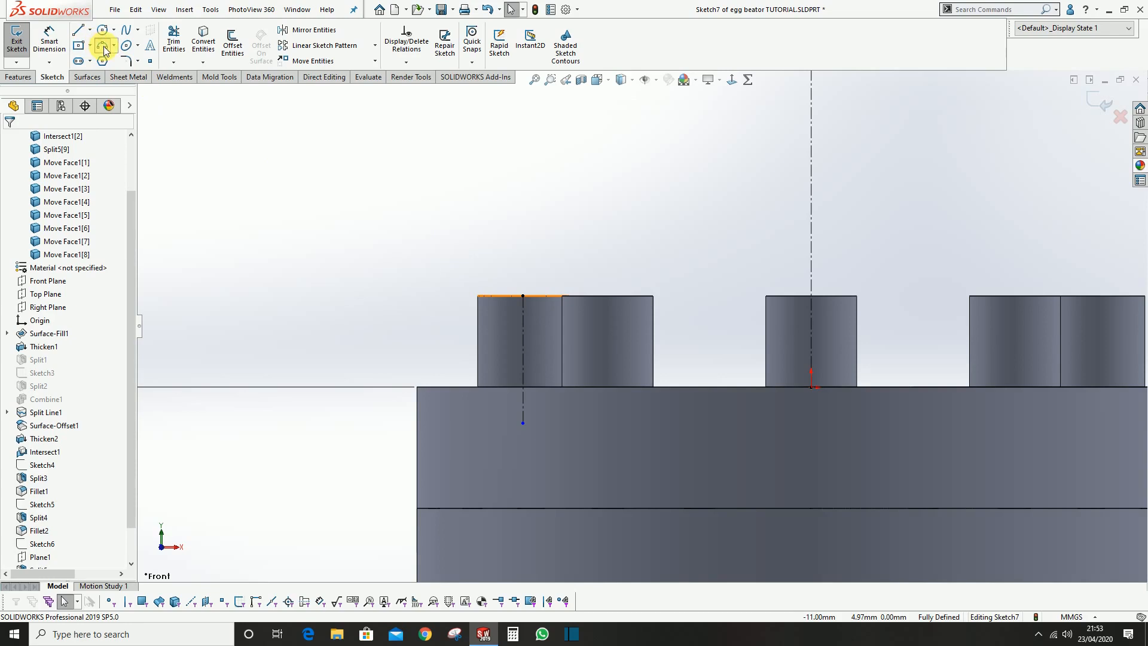
Sketch a three-point arc from the top midpoint of the leftmost pin, rising and curving outward away from the handle's axis
click(103, 48)
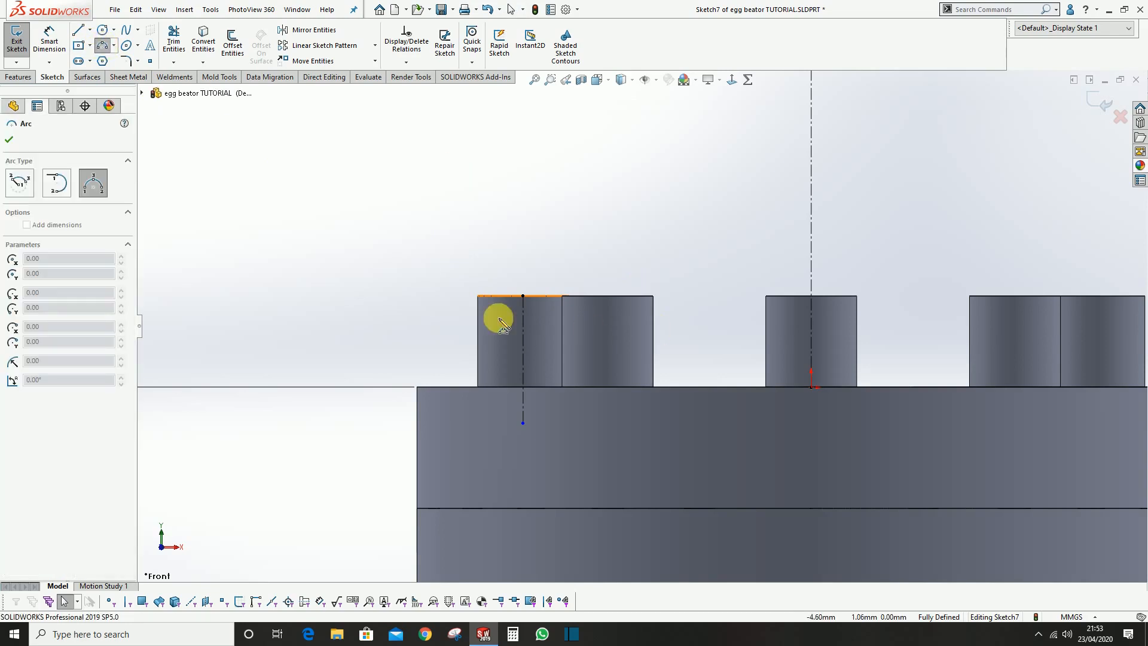
click(523, 295)
scroll(551, 192, up, 4)
scroll(616, 329, down, 5)
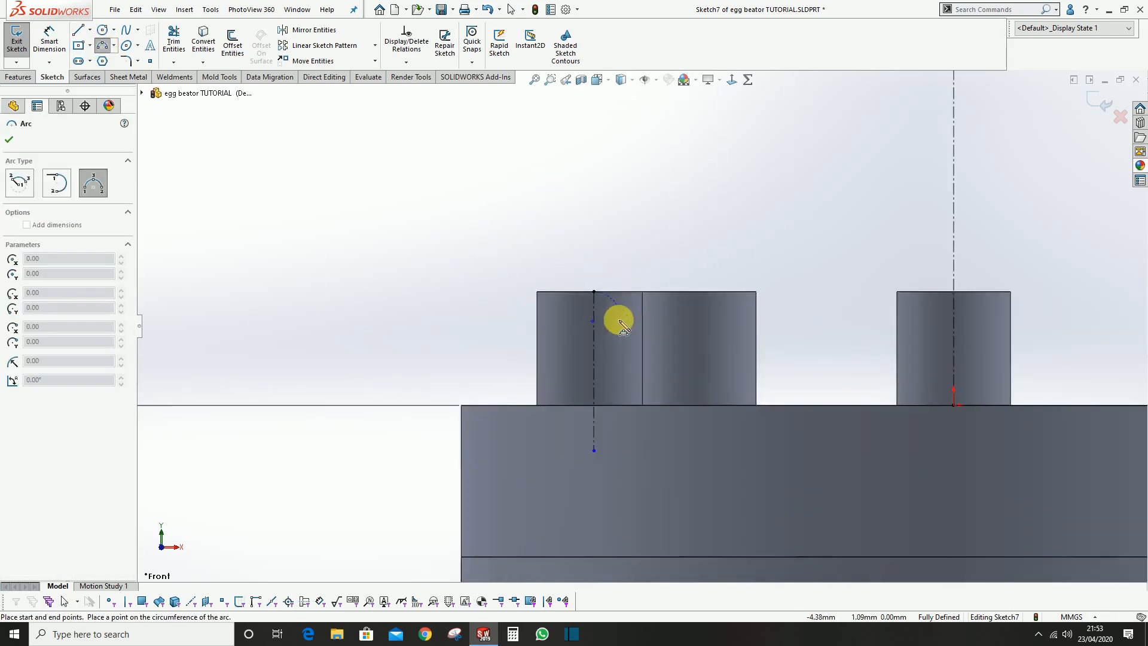
scroll(598, 251, up, 3)
click(539, 117)
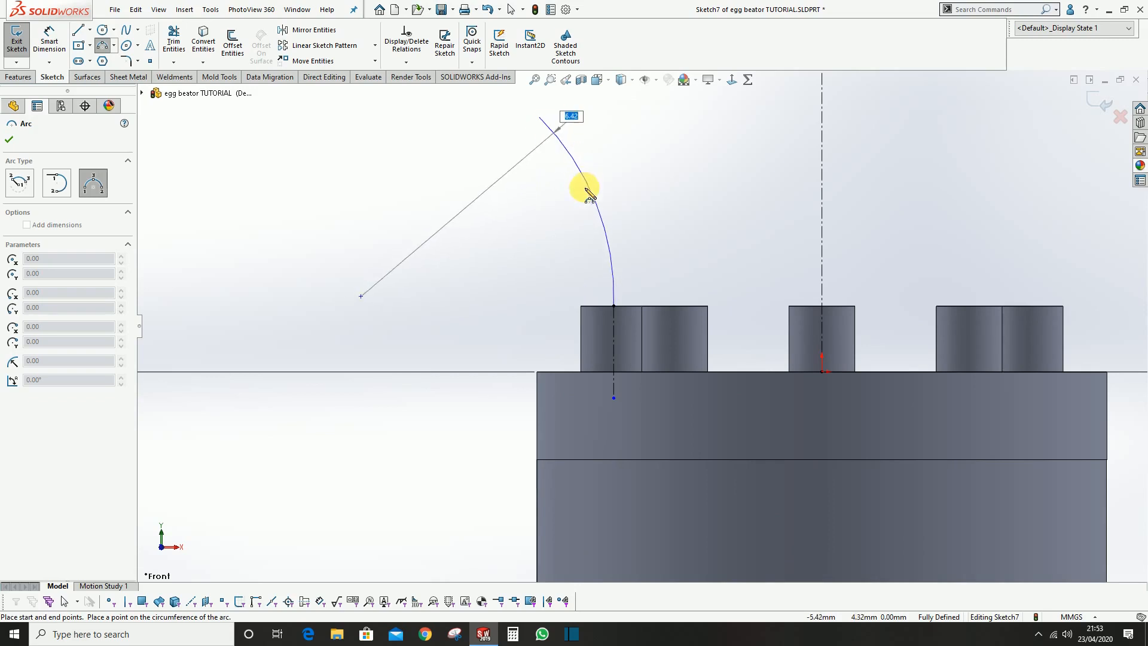
click(592, 199)
scroll(641, 206, up, 5)
key(Escape)
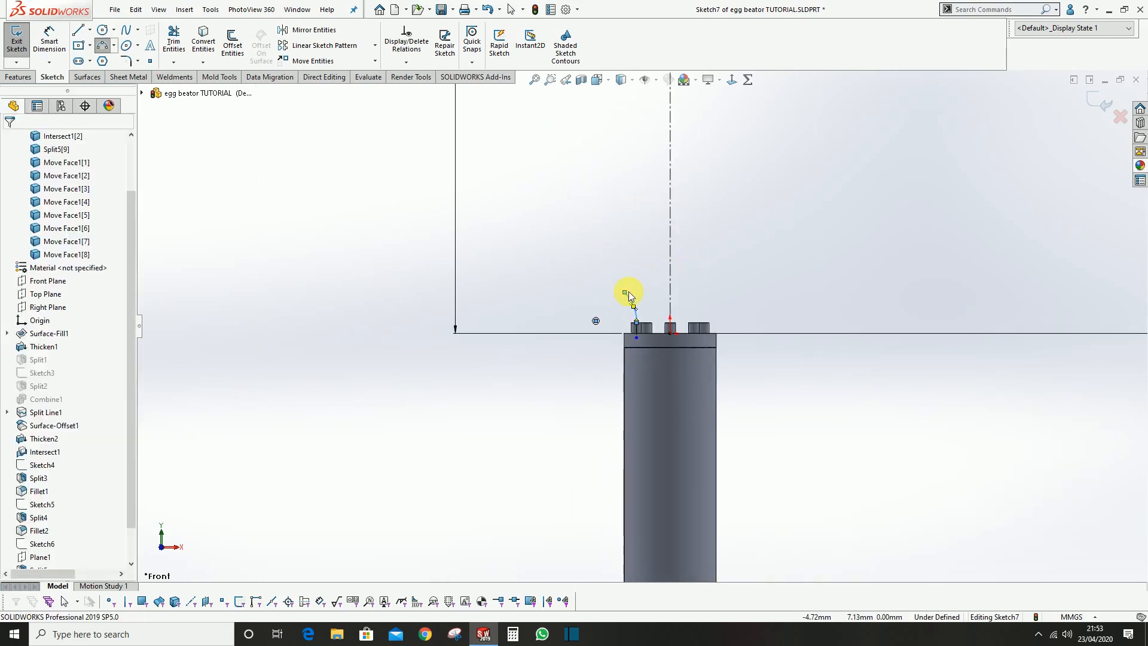
Stretch and reshape the new arc upward to a radius of about 64 mm, leaving its free end below the top arc's left endpoint
drag(626, 293, 547, 137)
drag(692, 206, 605, 229)
click(637, 257)
scroll(638, 257, up, 3)
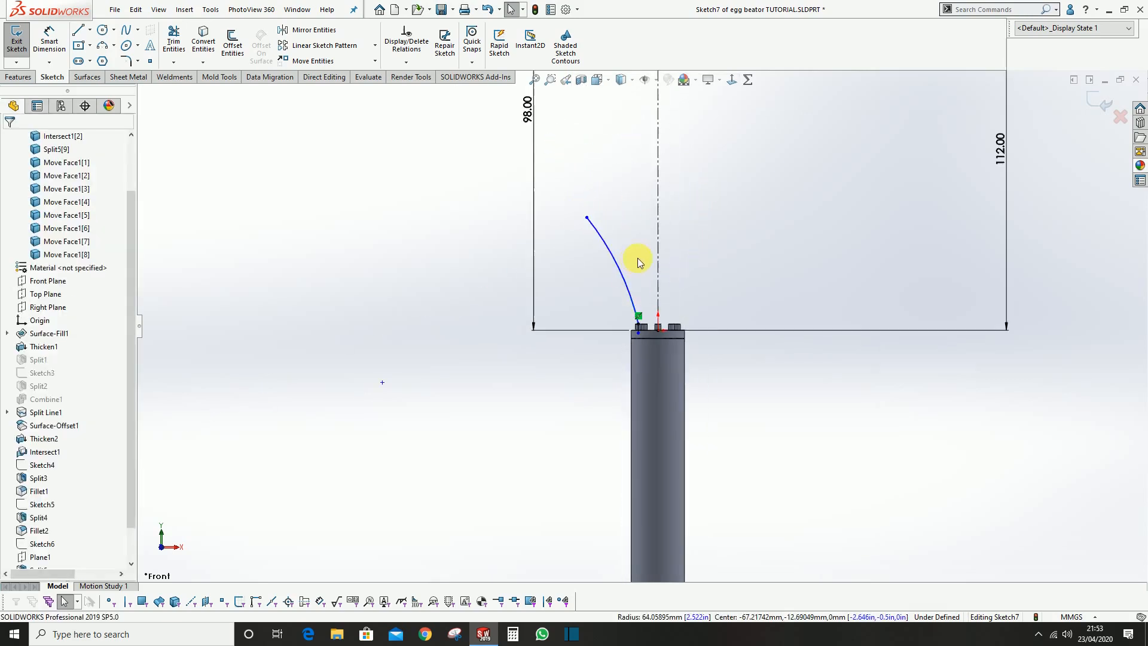
scroll(637, 257, up, 3)
drag(622, 268, 628, 252)
click(720, 264)
scroll(720, 263, down, 2)
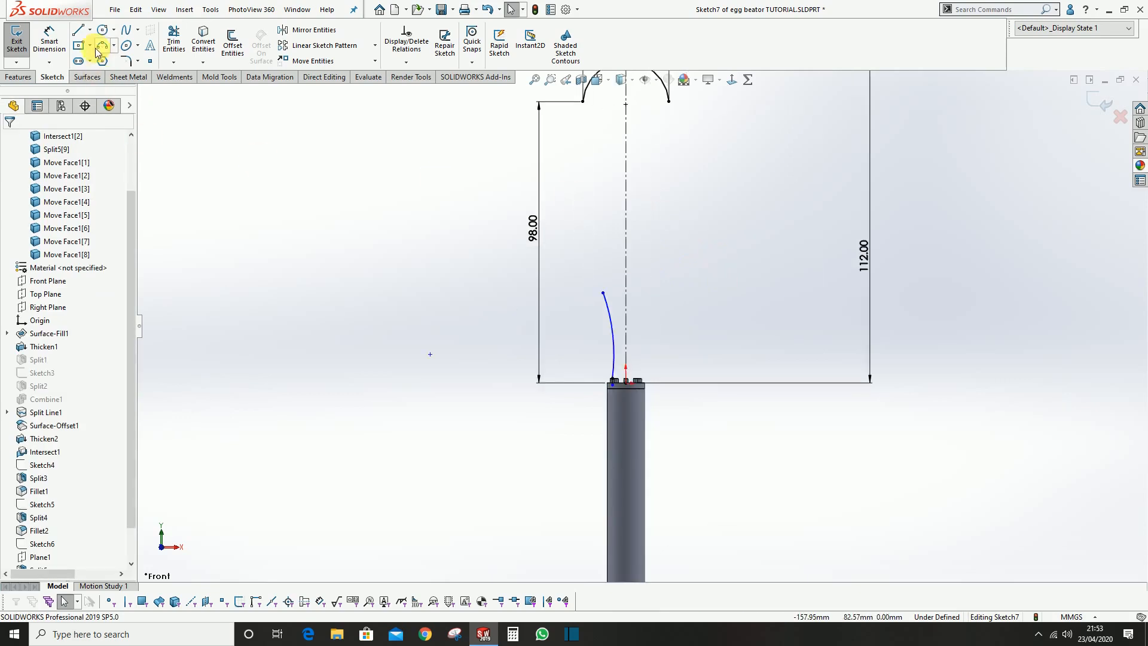
Sketch a three-point arc joining the top arc's left endpoint to the free end of the lower arc
click(103, 47)
scroll(623, 167, up, 1)
click(593, 139)
click(609, 299)
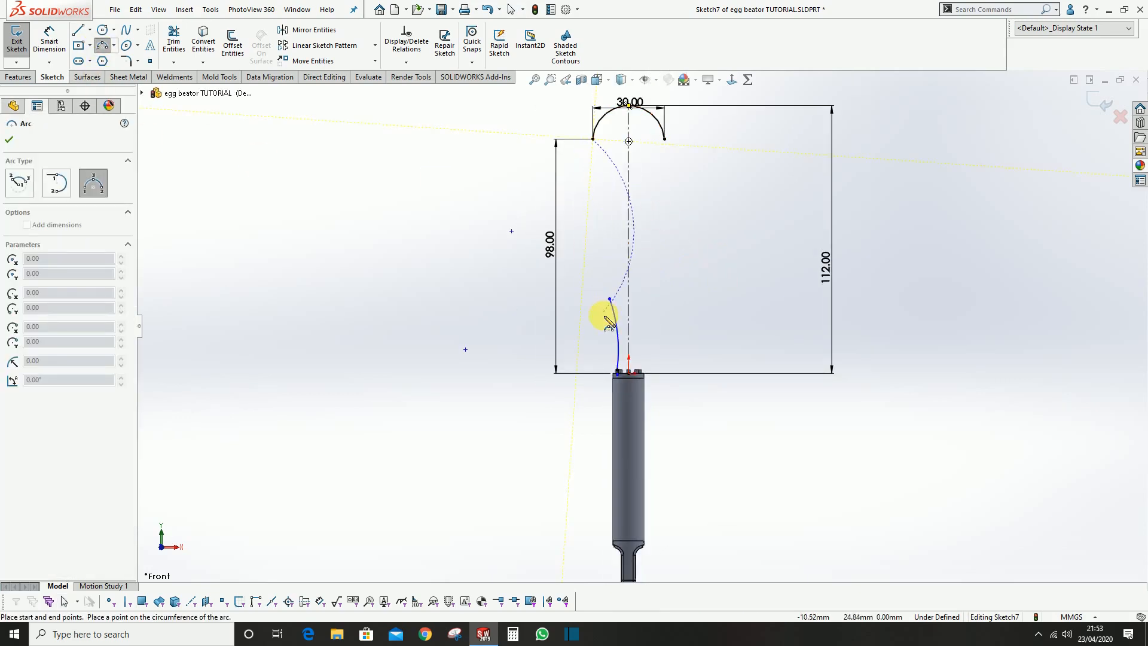
click(598, 238)
click(636, 178)
Make the long side arc tangent to the top arc and pull its lower end back up above the pins
scroll(636, 180, down, 3)
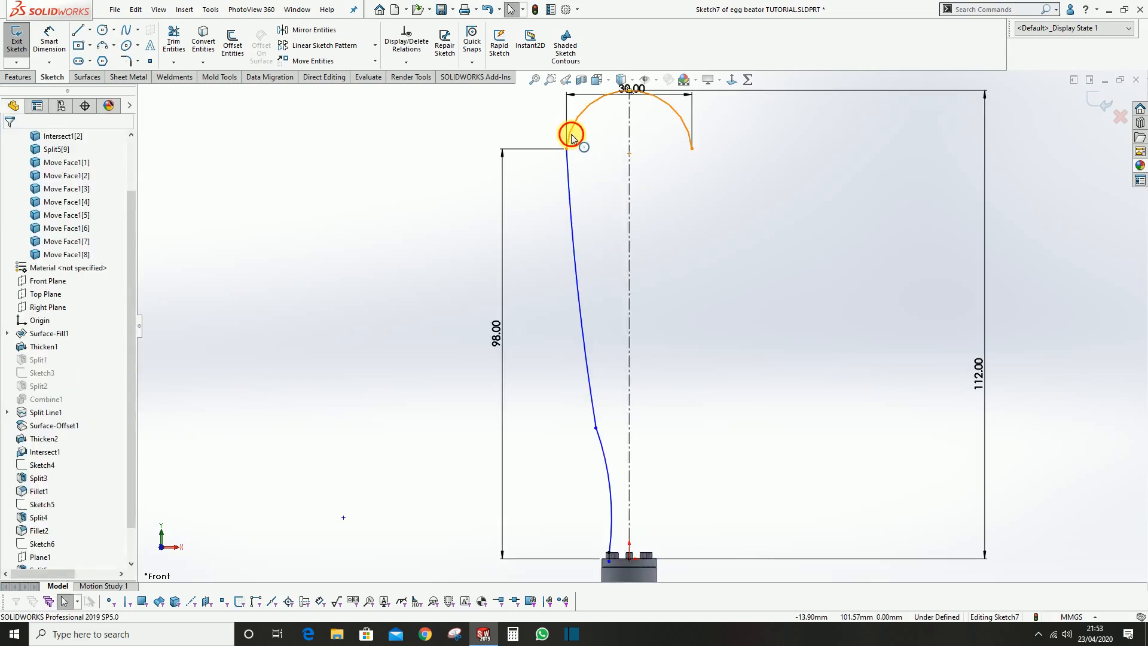
click(569, 144)
ctrl+click(568, 164)
click(618, 112)
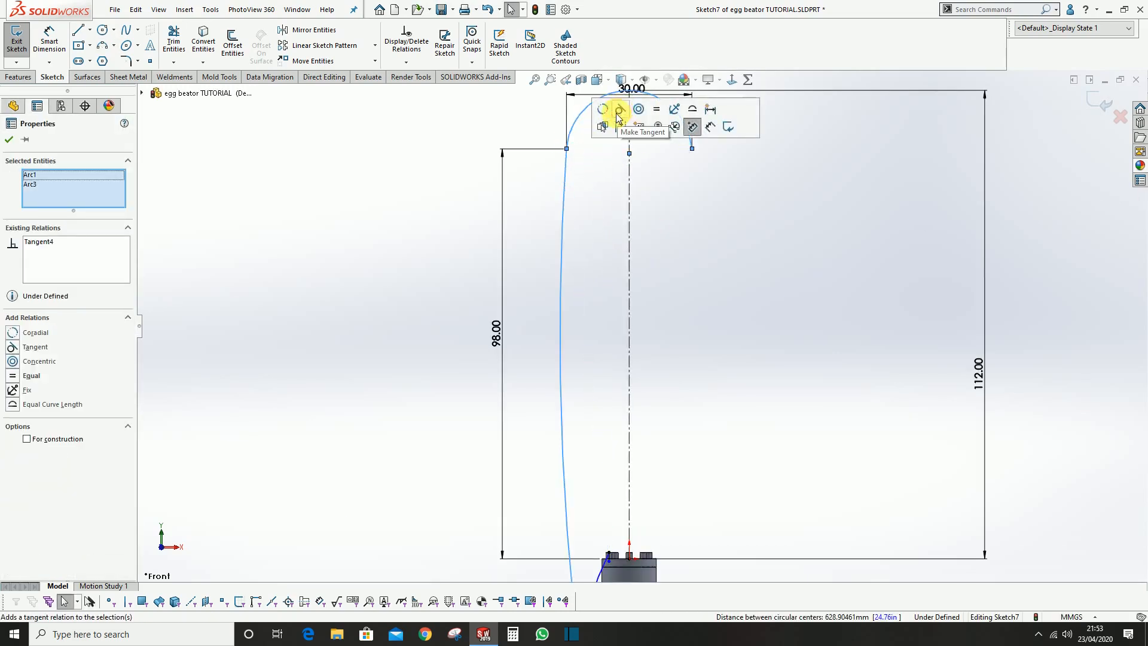
click(573, 360)
scroll(600, 382, up, 4)
scroll(618, 529, down, 2)
mouse_move(614, 540)
mouse_down()
mouse_move(597, 318)
mouse_move(616, 310)
mouse_up()
click(723, 328)
Make the long side arc and the lower arc tangent where they meet
scroll(604, 297, down, 3)
click(609, 280)
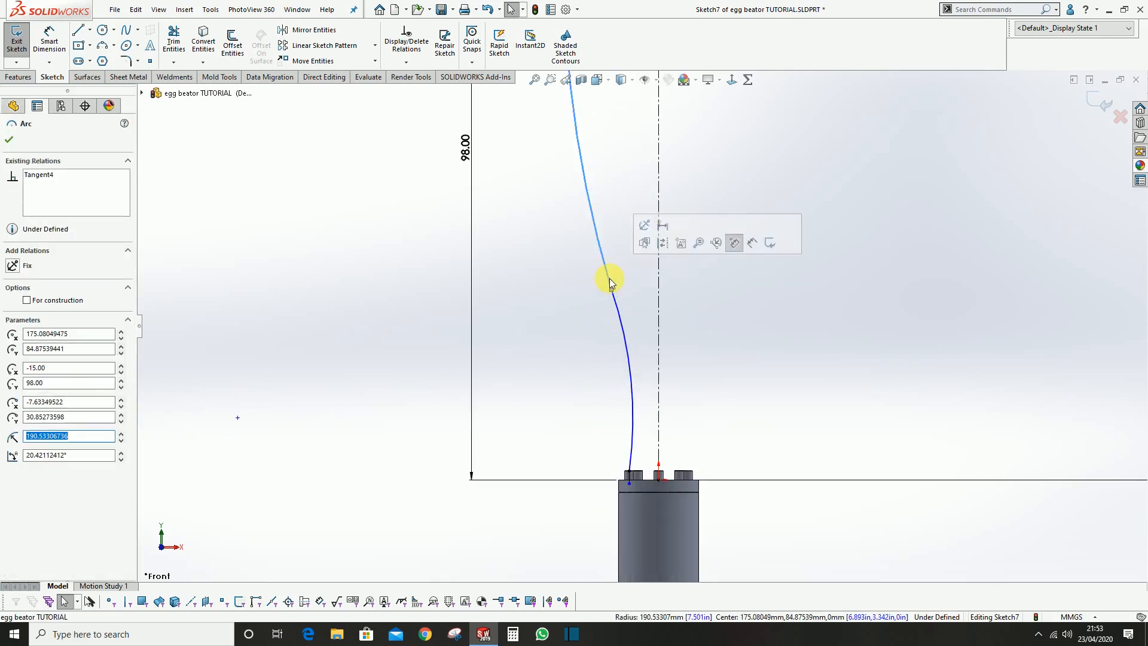
ctrl+click(620, 313)
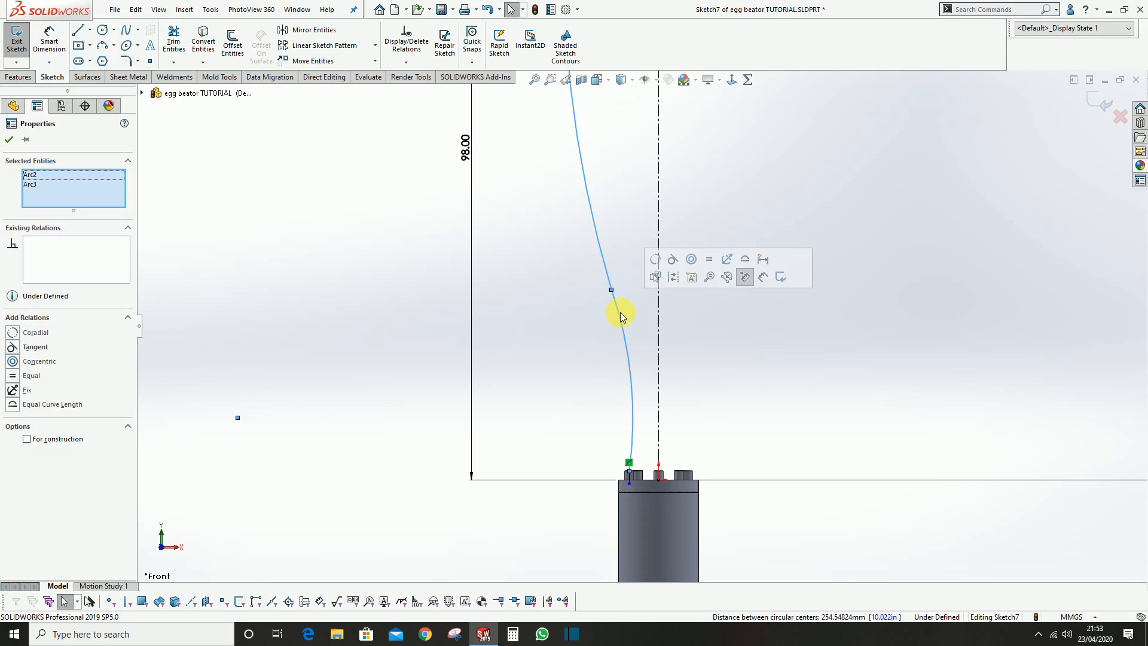
click(672, 263)
Make the lower arc tangent to the leftmost pin's short centerline and adjust the junction of the two side arcs slightly upward
scroll(622, 359, down, 3)
click(619, 350)
scroll(600, 378, down, 3)
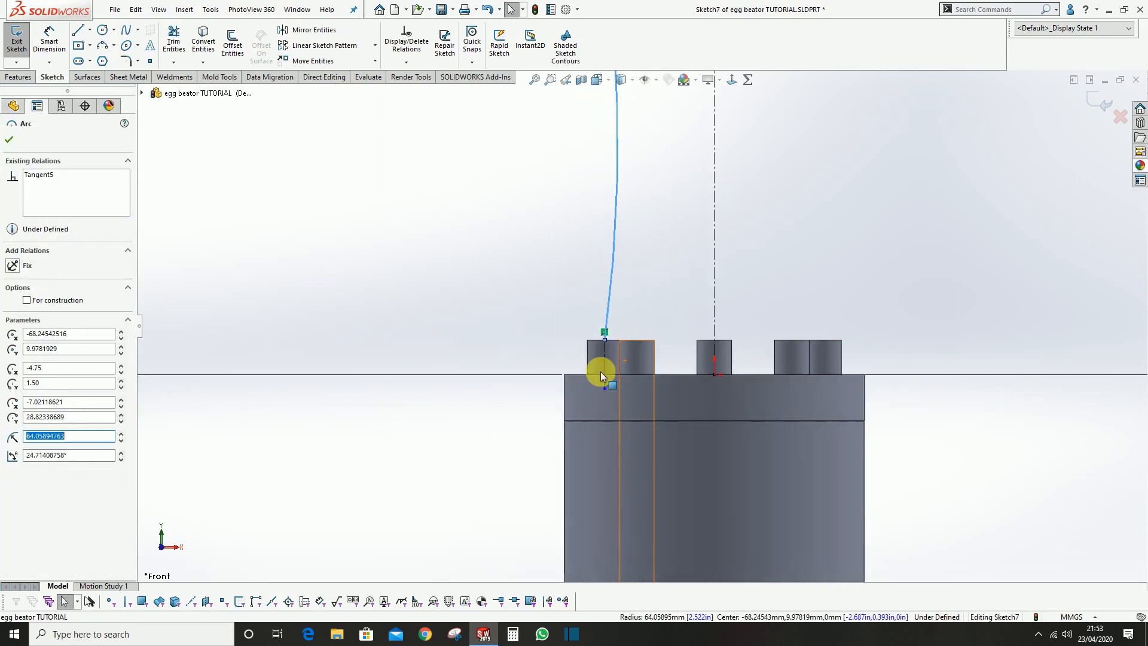
ctrl+click(605, 360)
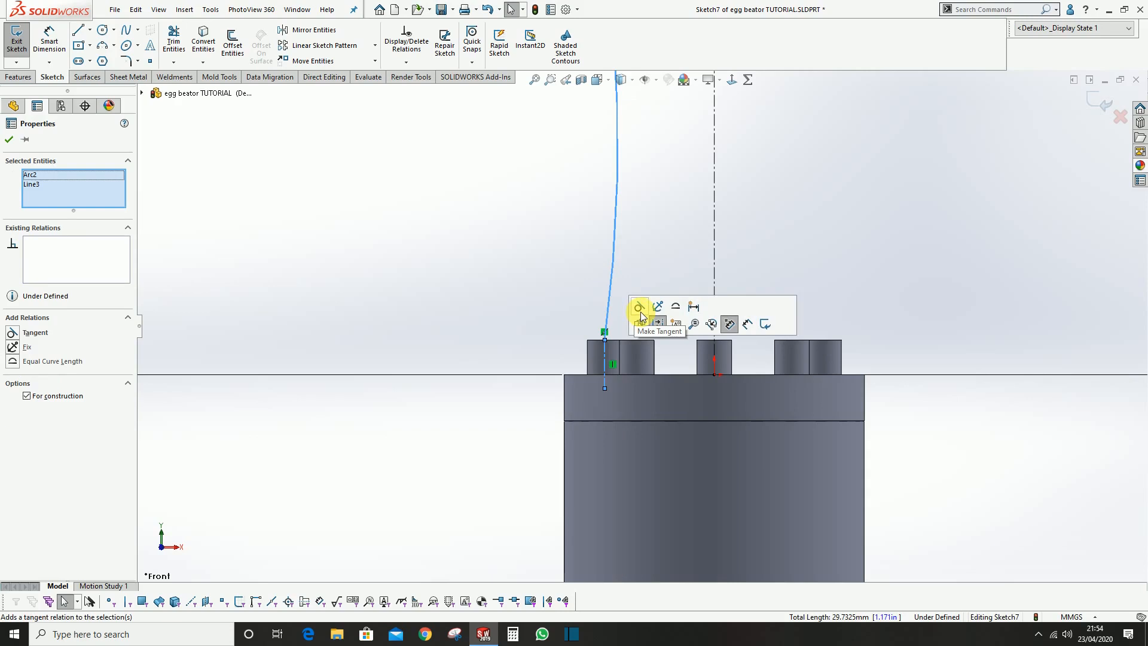
click(639, 308)
click(510, 263)
scroll(567, 345, up, 5)
scroll(568, 345, up, 5)
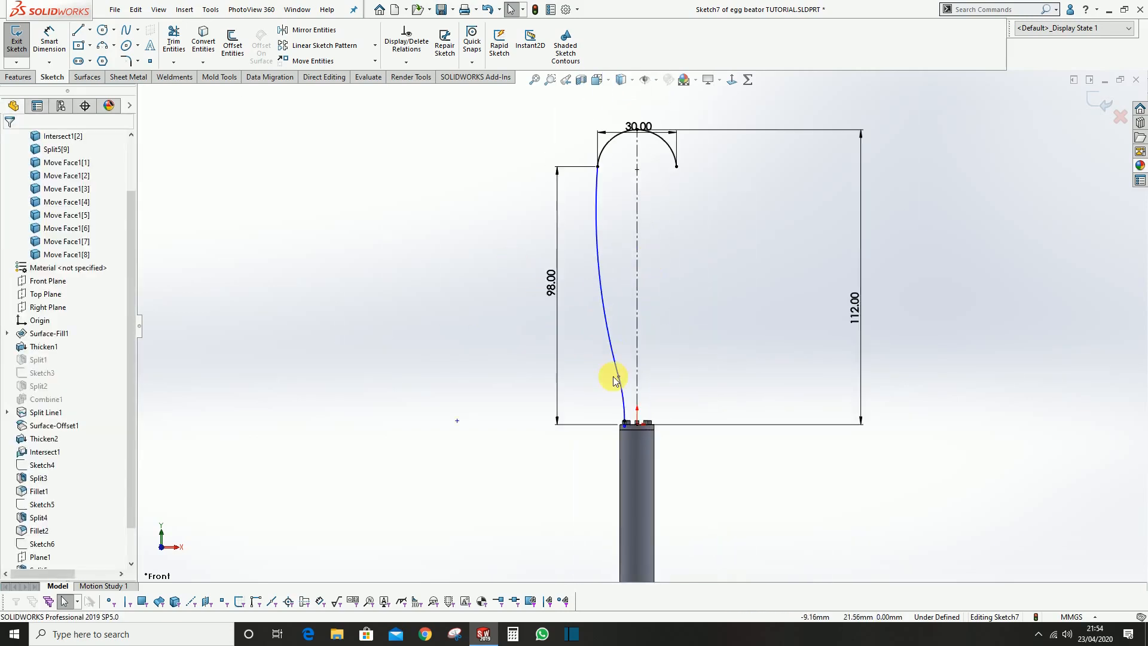
drag(619, 378, 613, 349)
scroll(574, 285, up, 2)
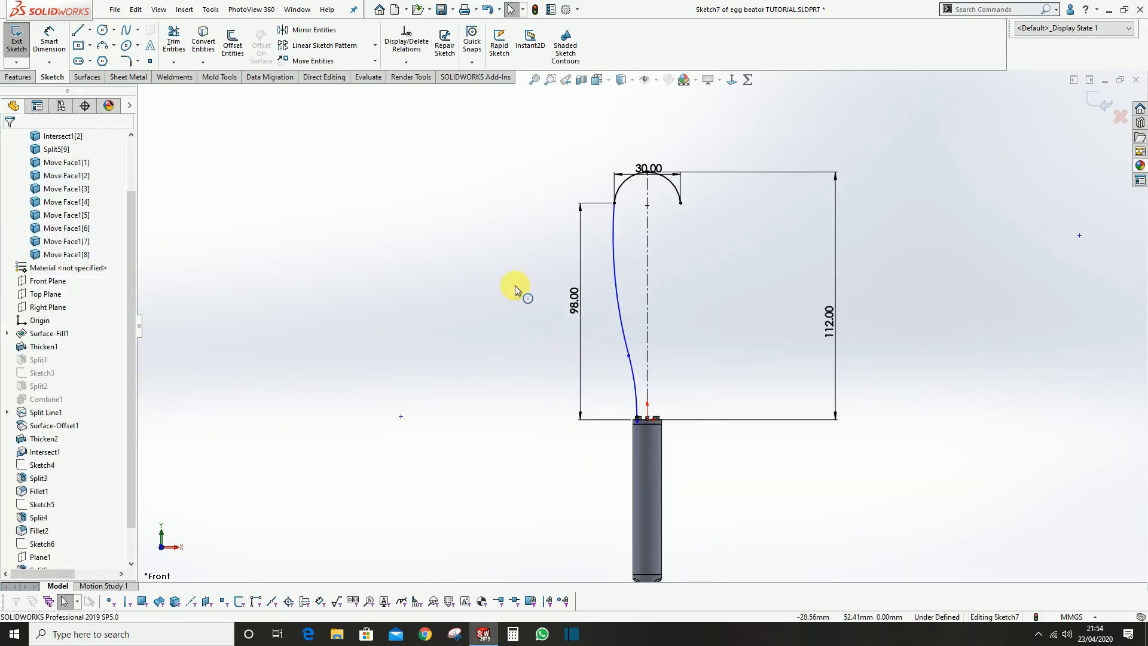
Sketch a horizontal centerline about 11.6 mm long from the vertical centerline to the long side arc, just above the arcs' junction
click(89, 30)
click(90, 57)
scroll(627, 357, down, 2)
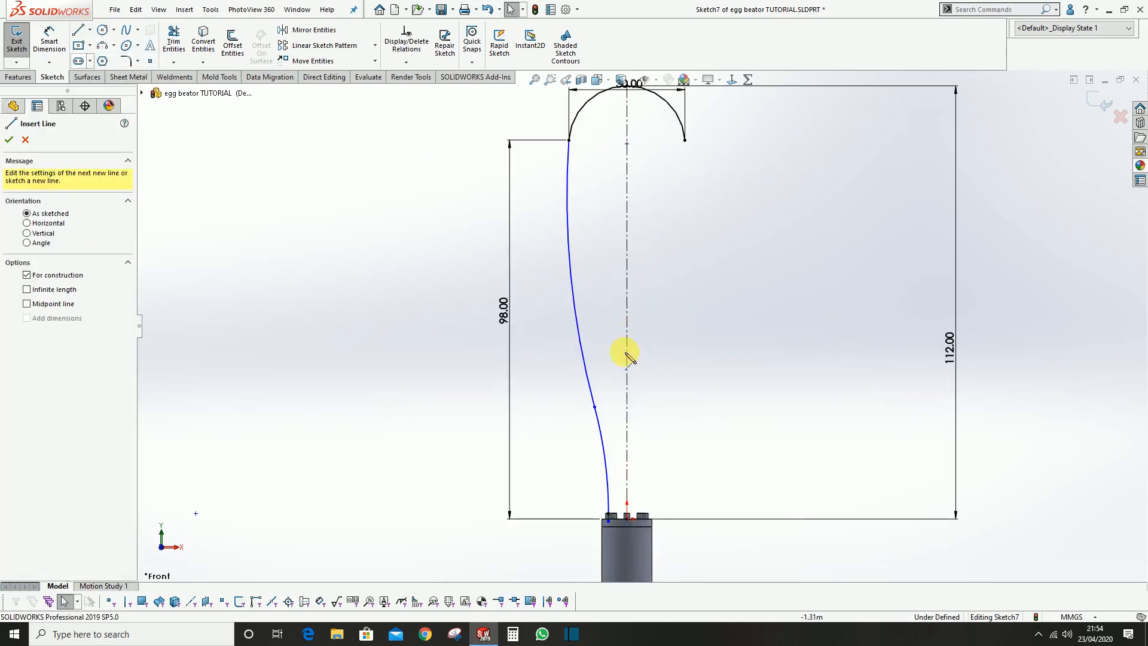
click(627, 352)
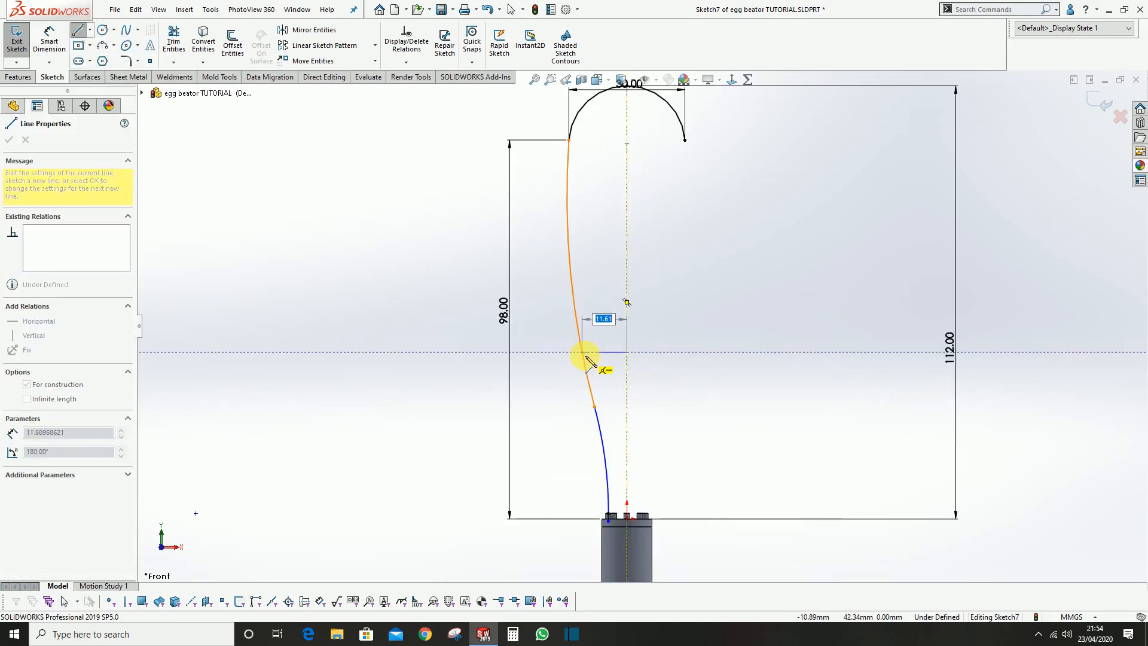
click(582, 353)
key(Escape)
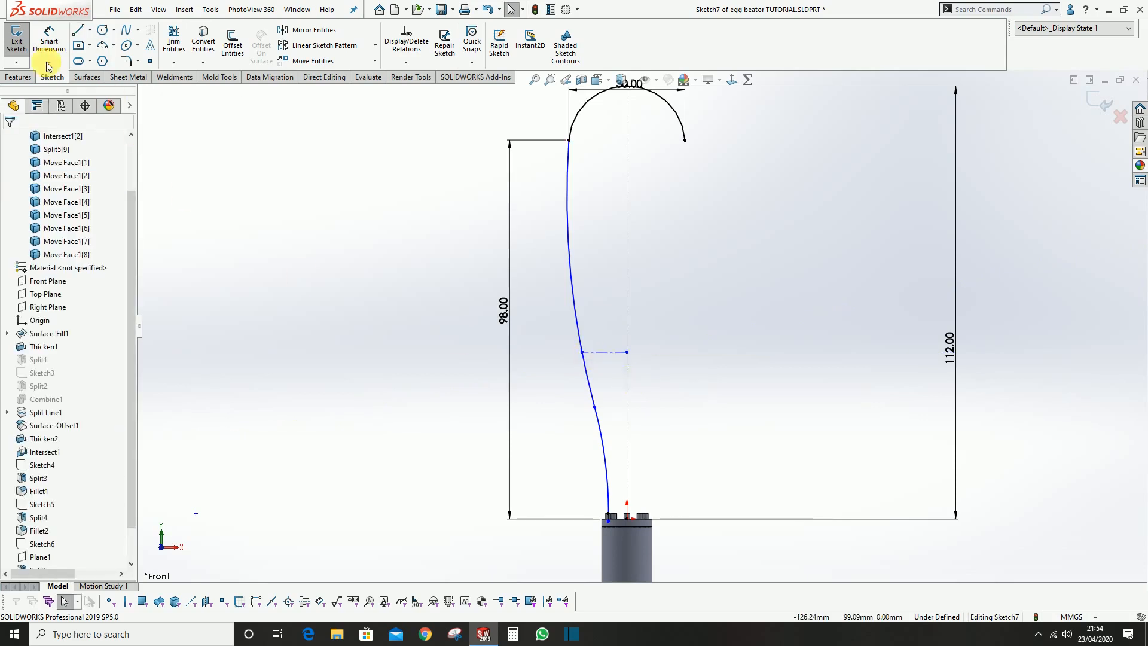
Dimension the horizontal centerline's height above the pin-side end of the handle to 45 mm
click(49, 42)
click(607, 352)
scroll(639, 526, down, 6)
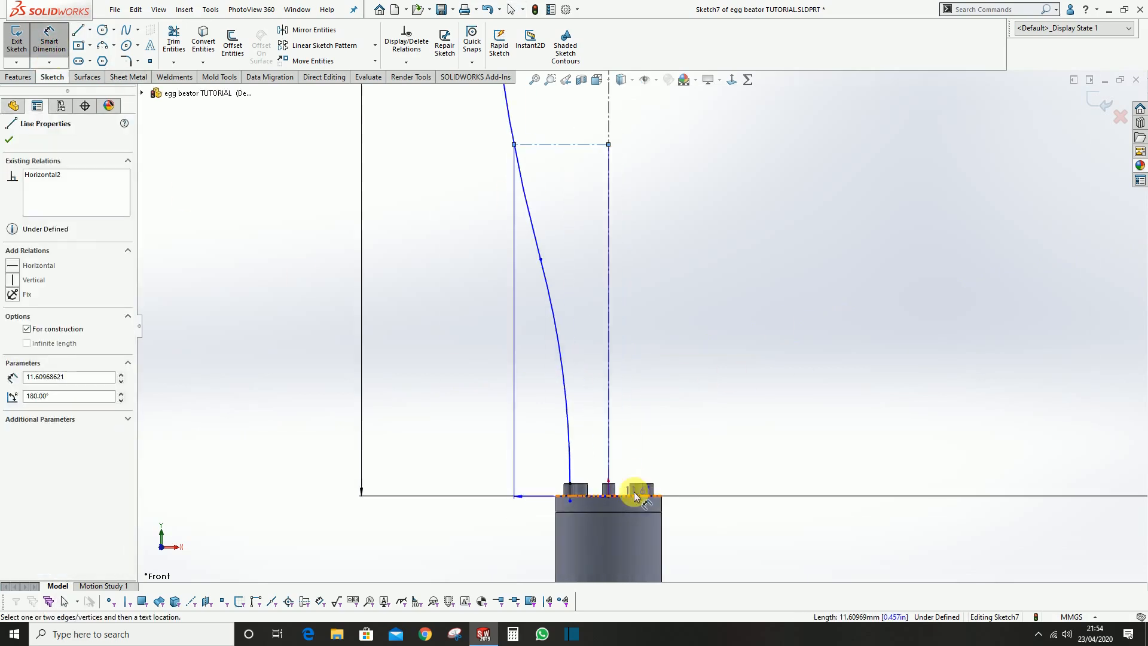
click(571, 474)
scroll(634, 418, up, 4)
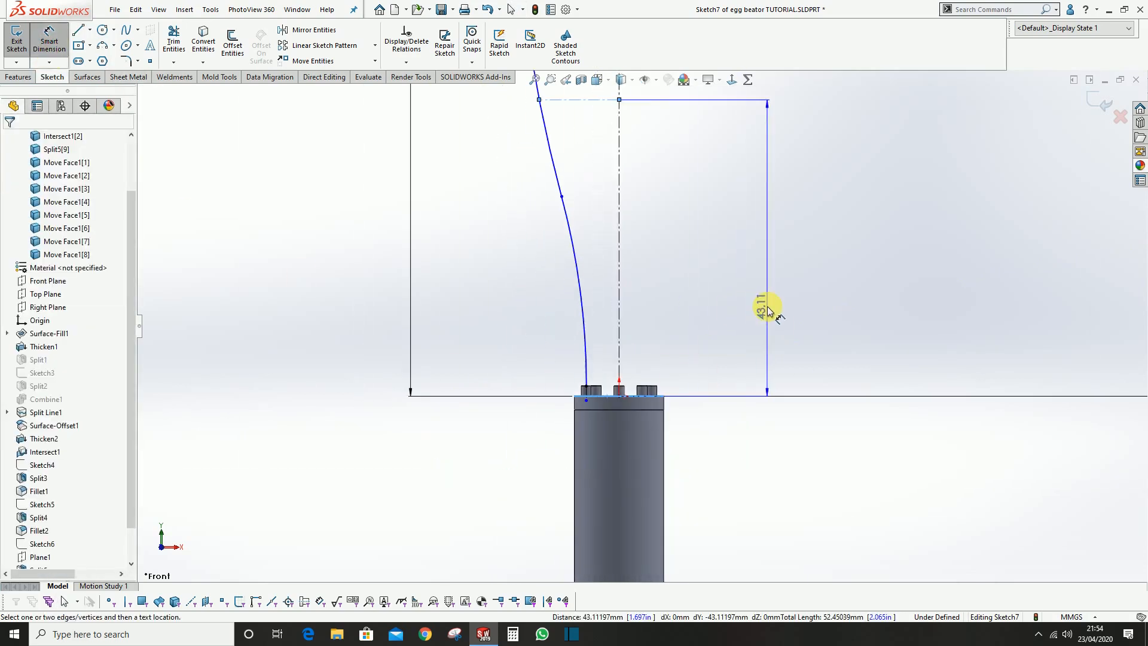
click(737, 275)
text(45)
key(Return)
Dimension the horizontal centerline's length to 11.5 mm
scroll(559, 184, down, 2)
scroll(664, 195, up, 3)
scroll(615, 309, down, 5)
click(611, 291)
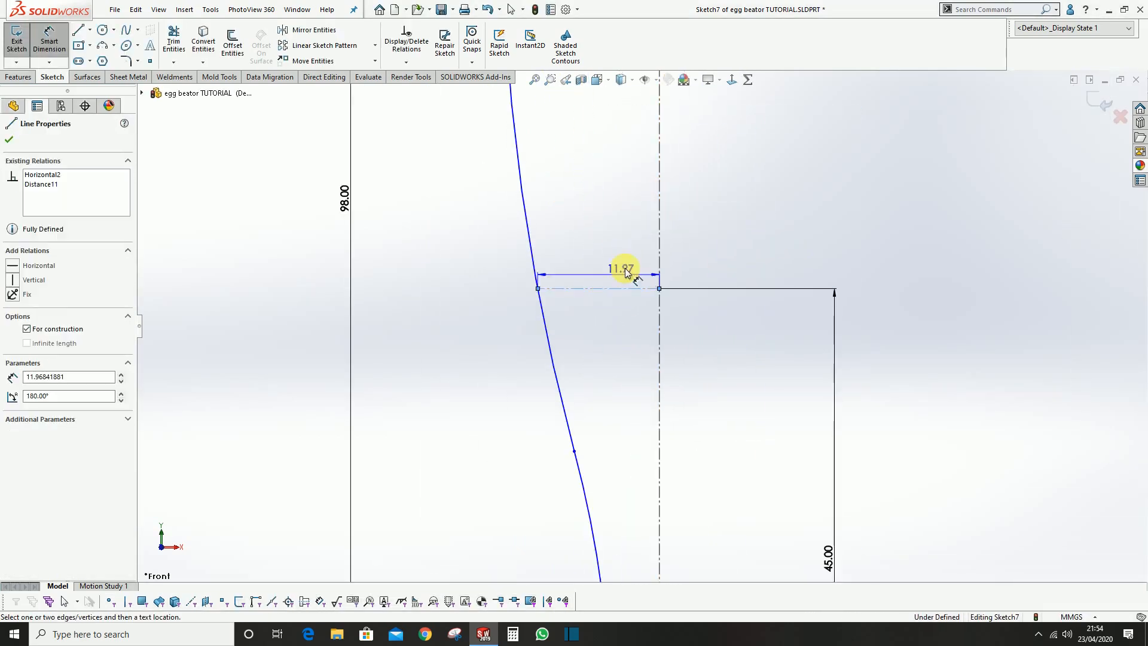
click(625, 257)
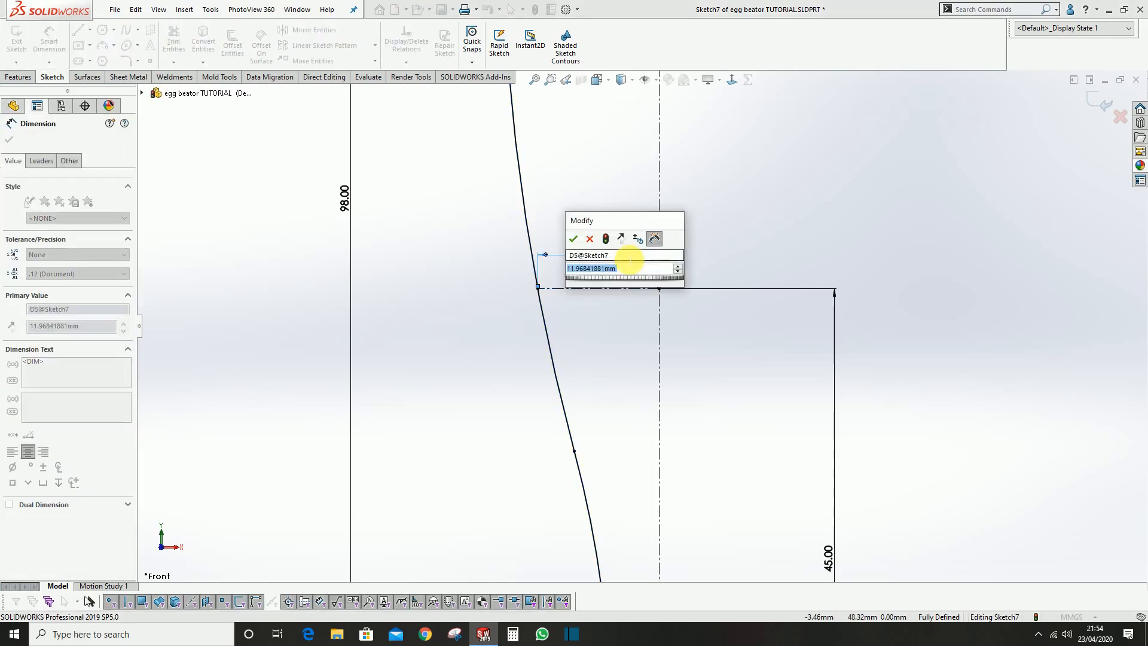
text(11.5)
key(Return)
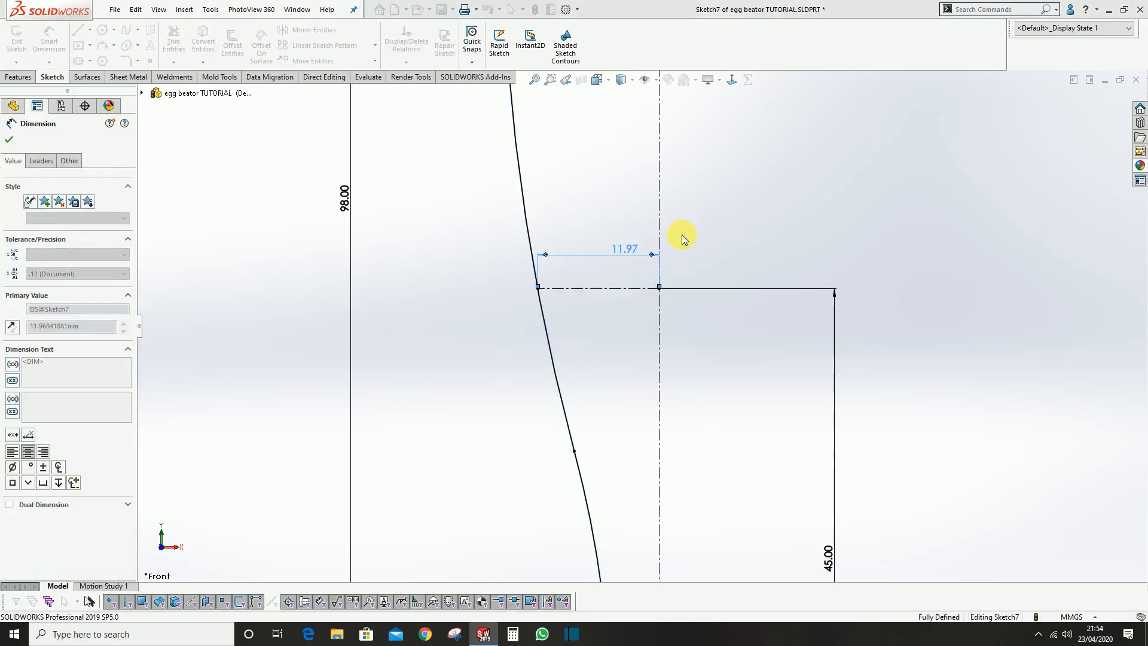
key(Escape)
scroll(730, 344, up, 6)
scroll(666, 177, down, 2)
scroll(688, 359, up, 4)
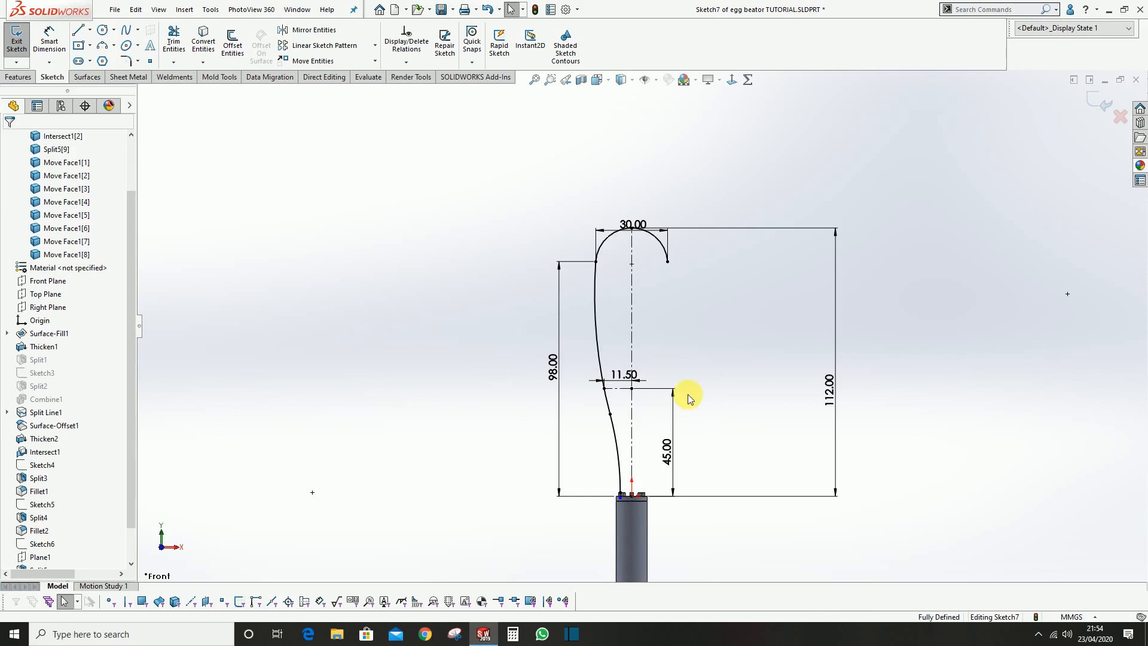
Mirror the two left side arcs about the vertical centerline to complete the loop outline
scroll(530, 215, down, 3)
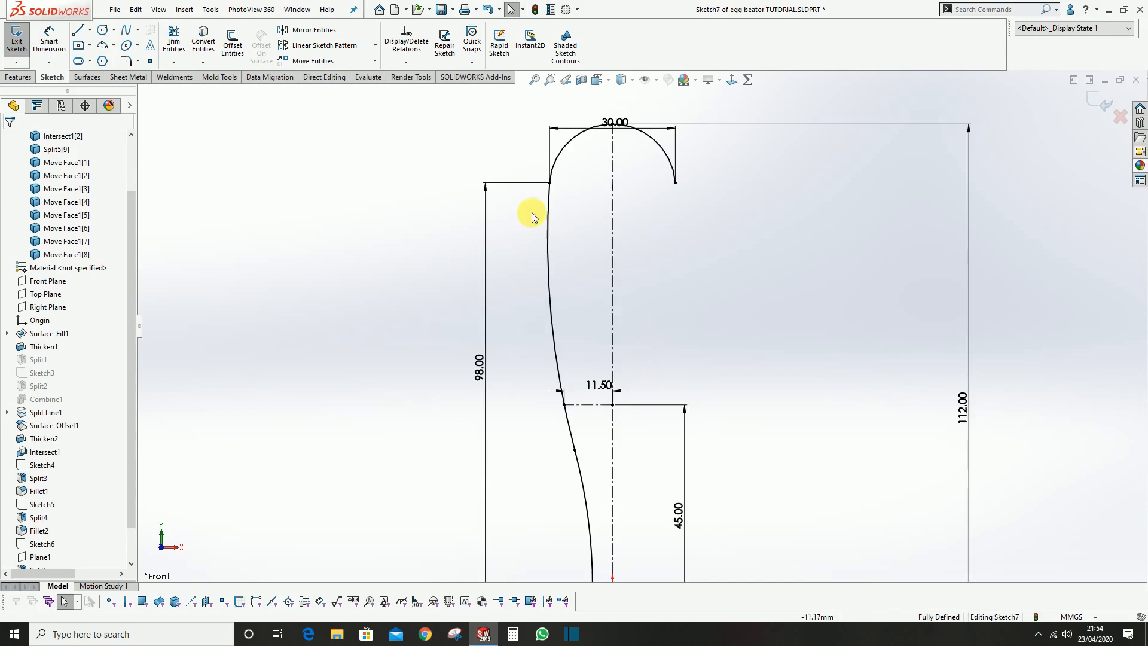
click(314, 31)
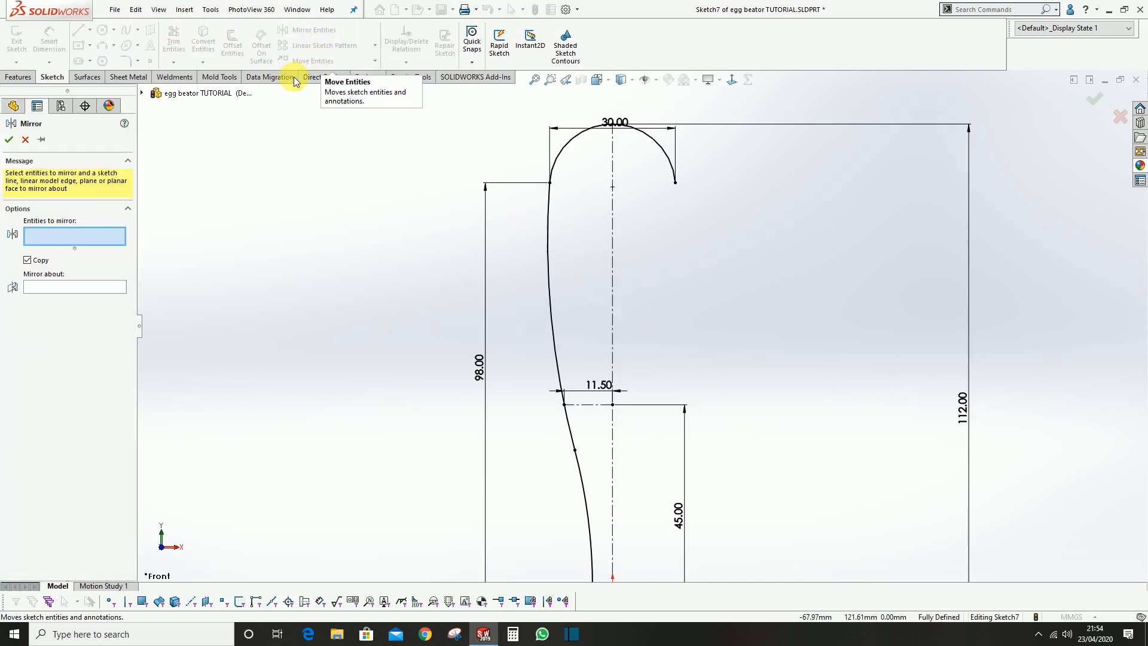
click(550, 221)
scroll(615, 423, up, 4)
scroll(603, 423, down, 1)
scroll(602, 423, down, 1)
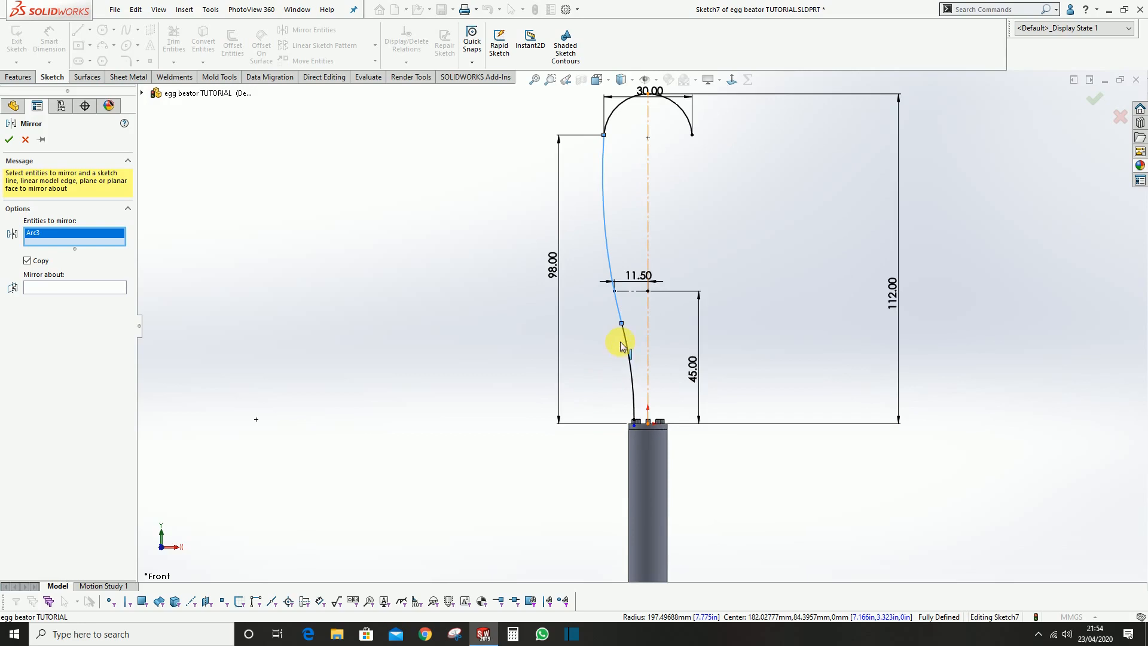
click(628, 345)
click(53, 295)
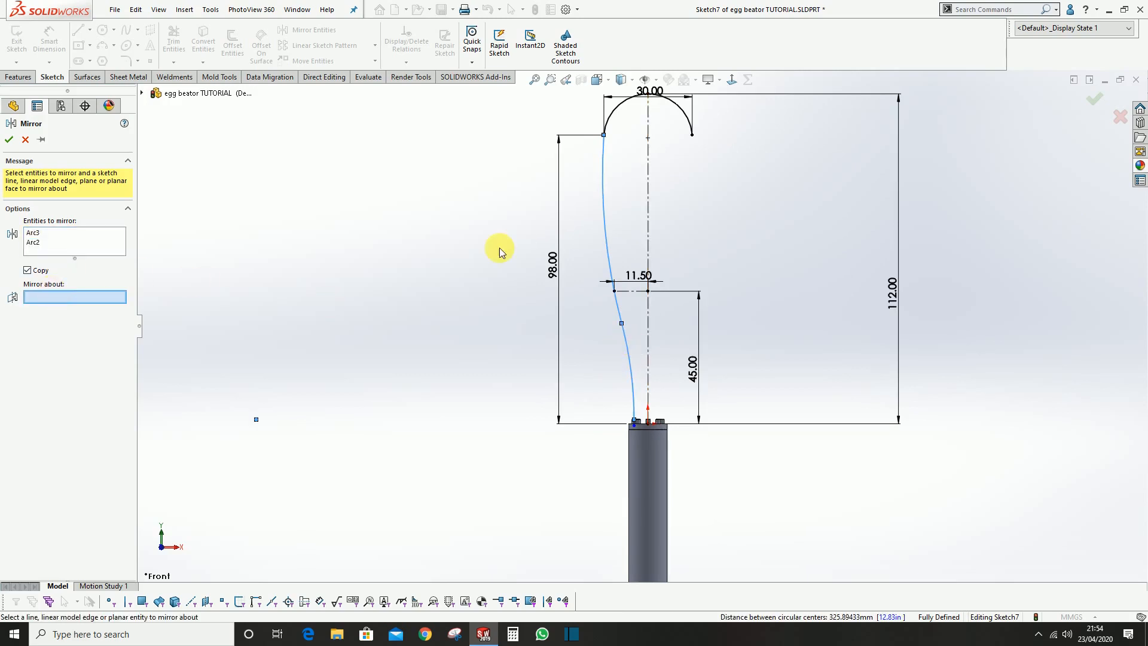
click(649, 182)
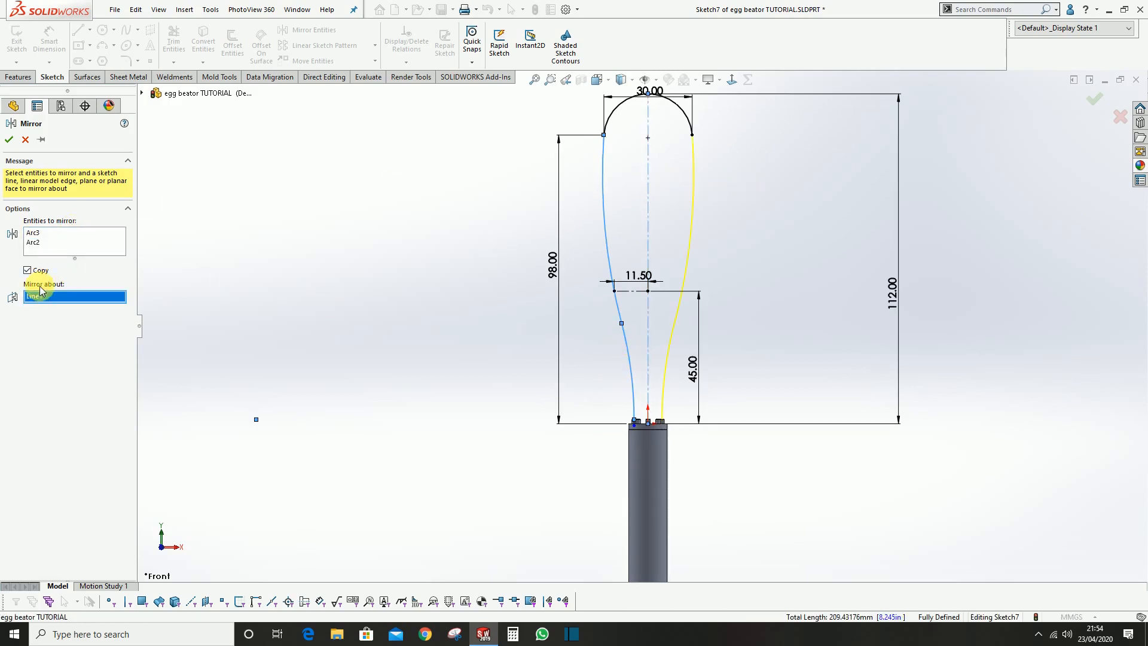
click(8, 140)
Close the finished loop path sketch and save the part
scroll(682, 240, up, 1)
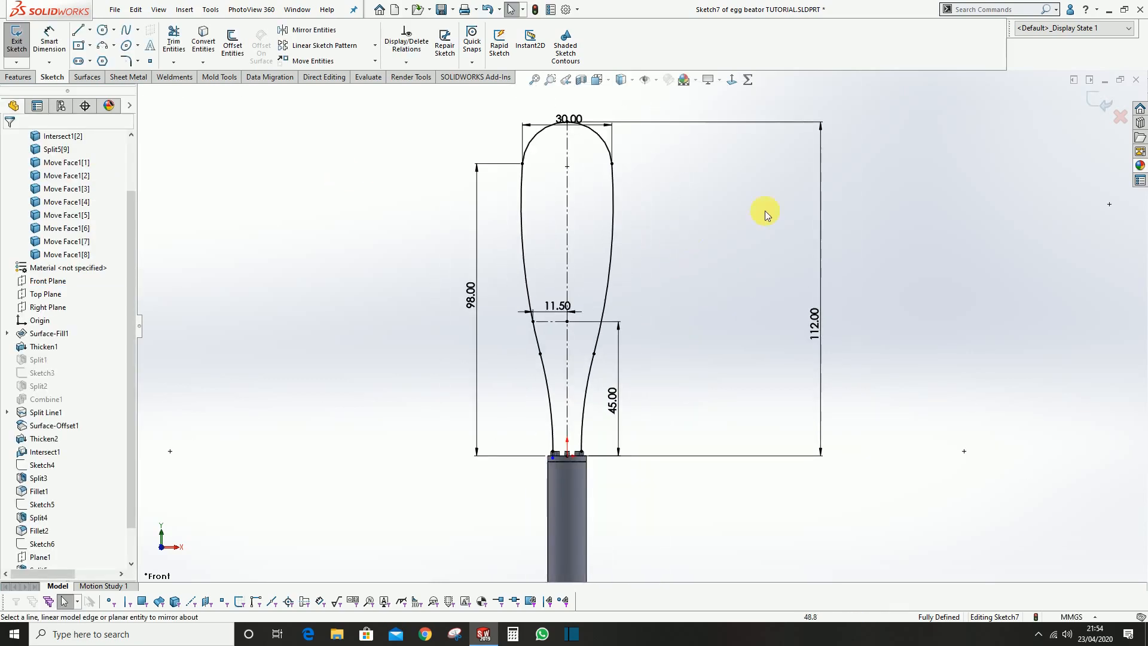
click(1089, 106)
scroll(555, 418, down, 4)
scroll(579, 403, up, 4)
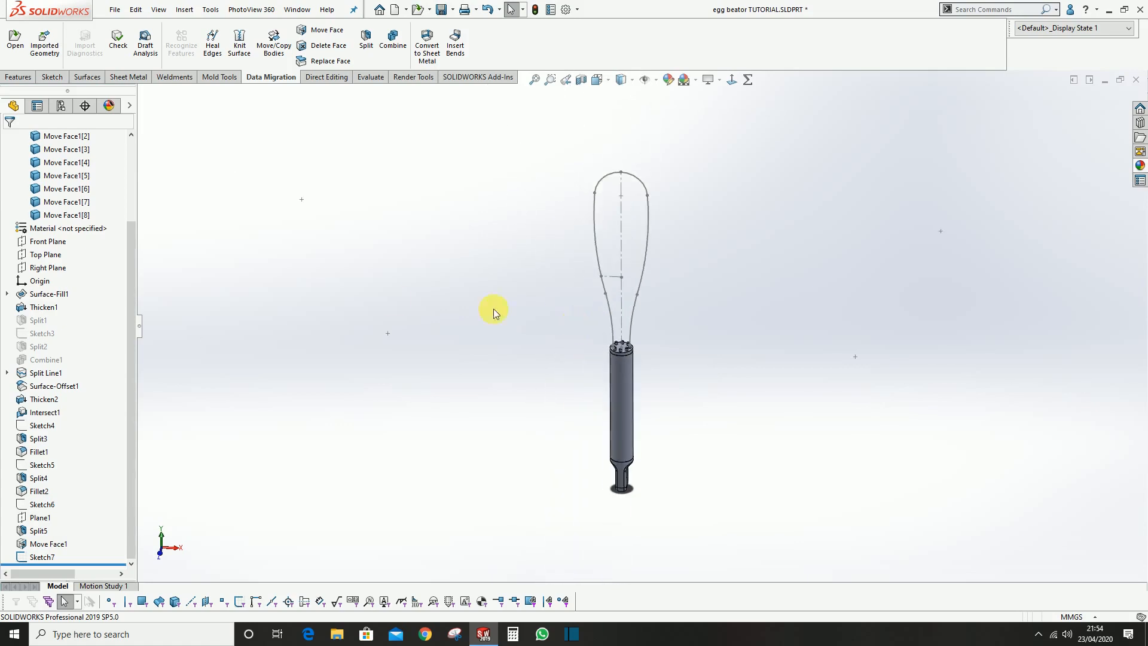
click(442, 9)
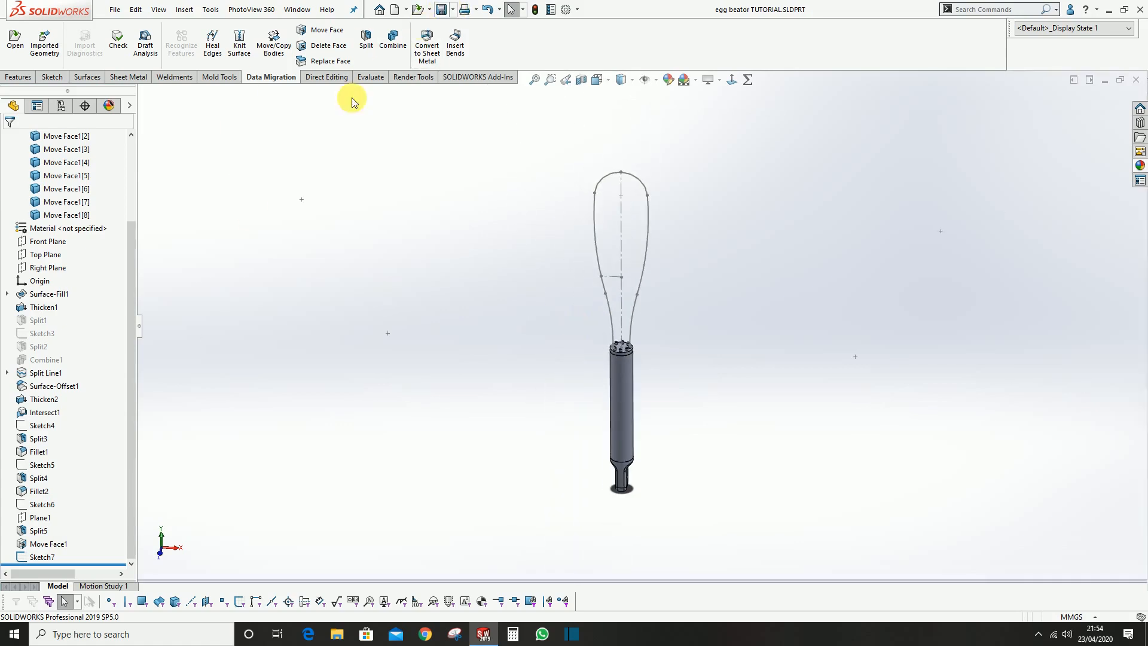
Start a swept boss with the end face of the pin at the loop's left end as profile and Sketch7 as path
click(35, 78)
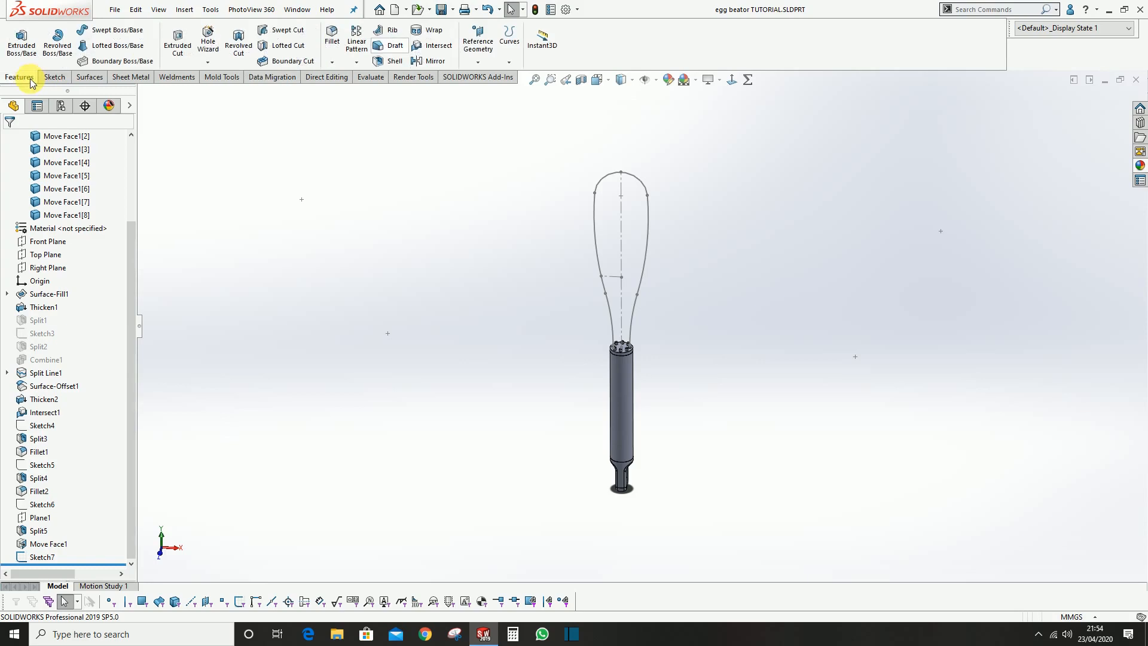
click(130, 35)
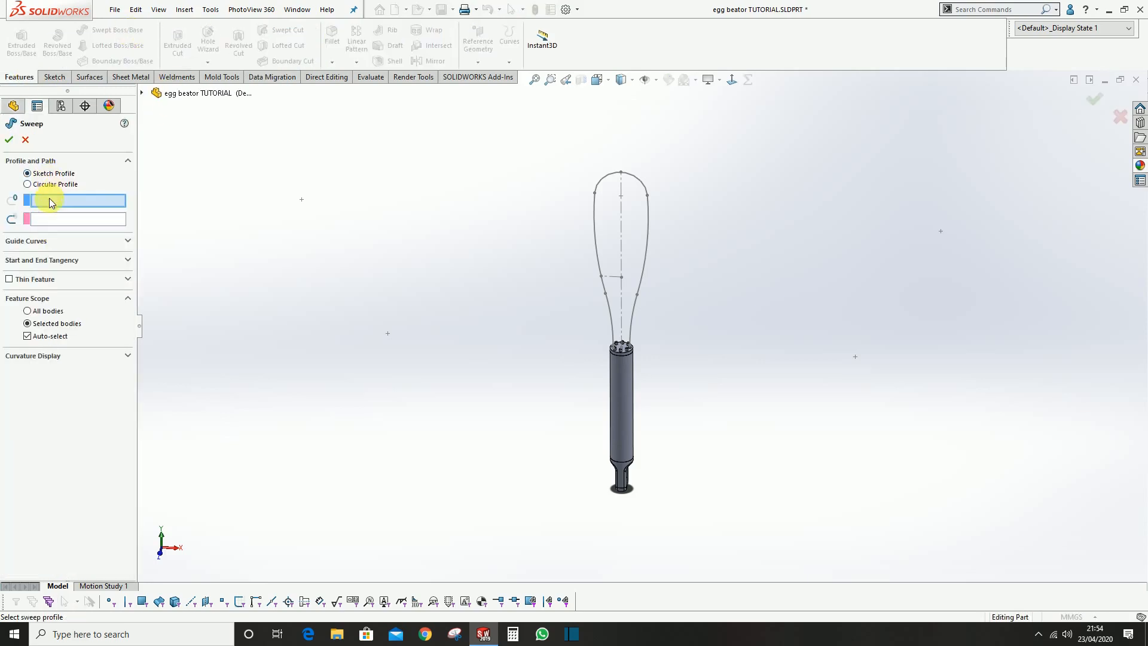
scroll(598, 353, down, 10)
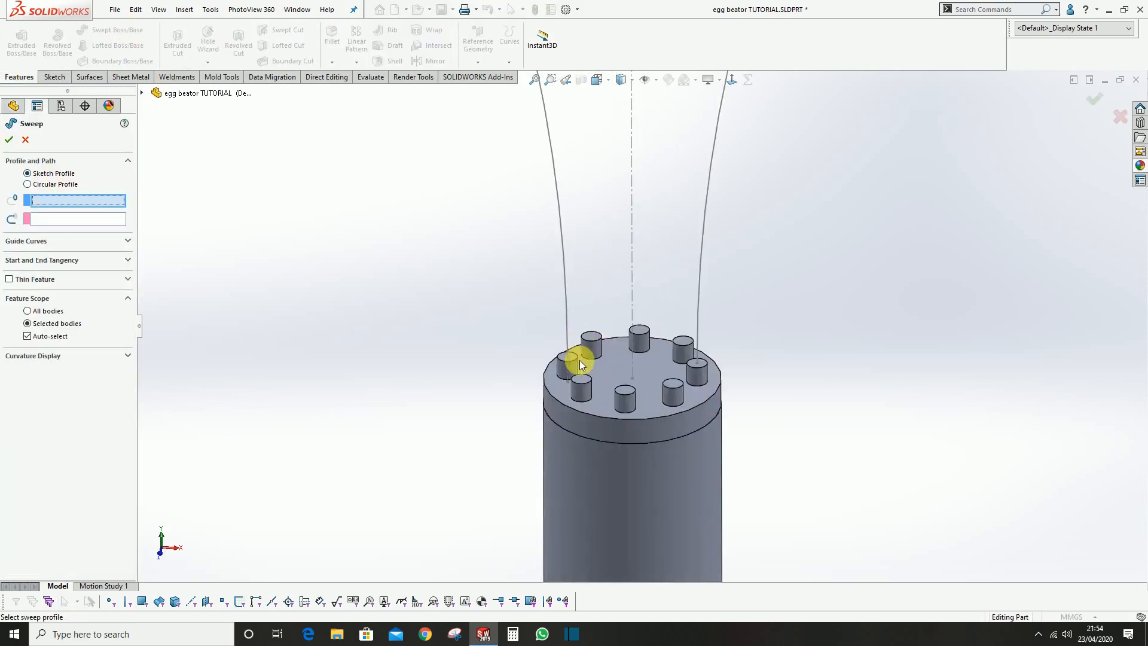
scroll(582, 359, down, 5)
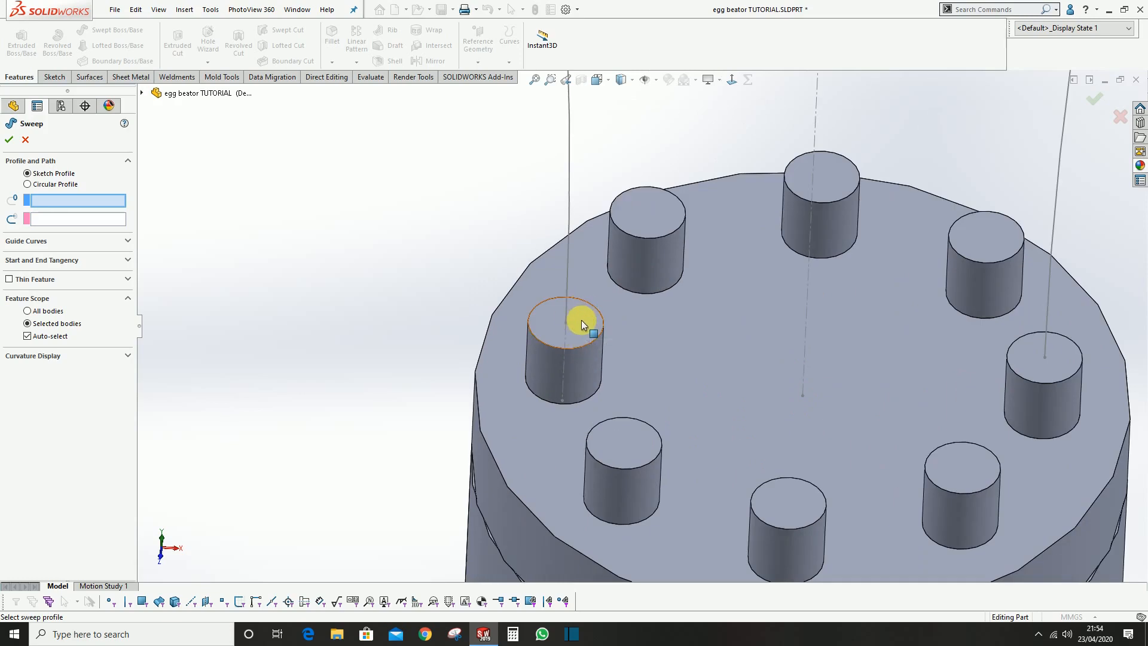
click(581, 321)
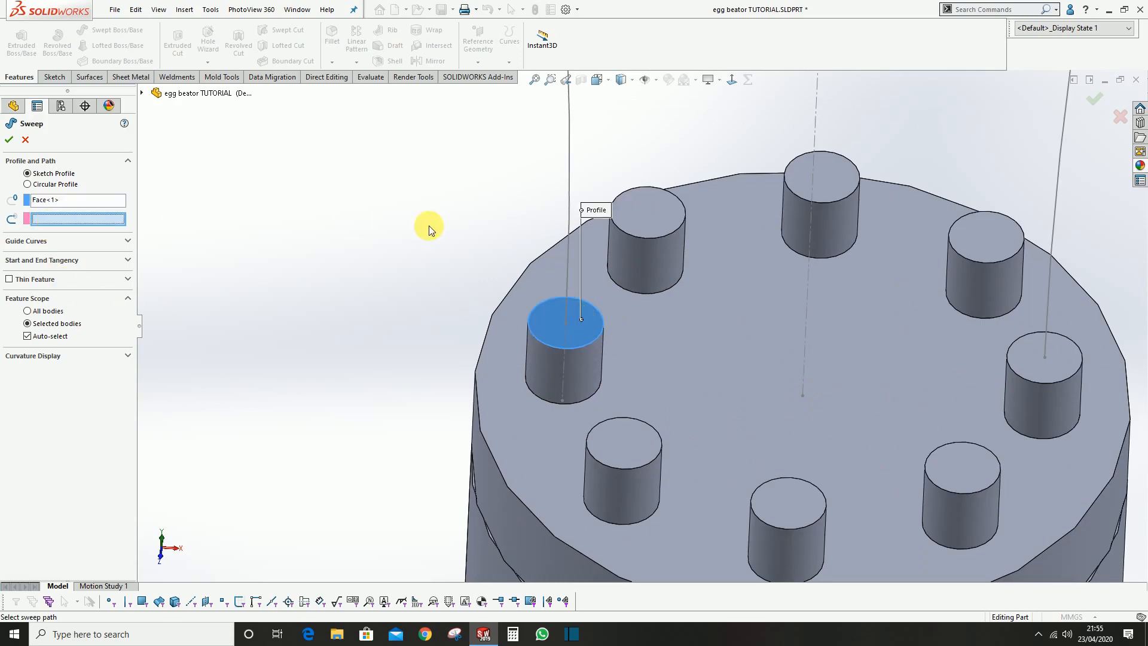
scroll(631, 208, up, 2)
click(583, 184)
mouse_move(756, 294)
middle_down()
mouse_move(815, 333)
mouse_move(807, 264)
middle_up()
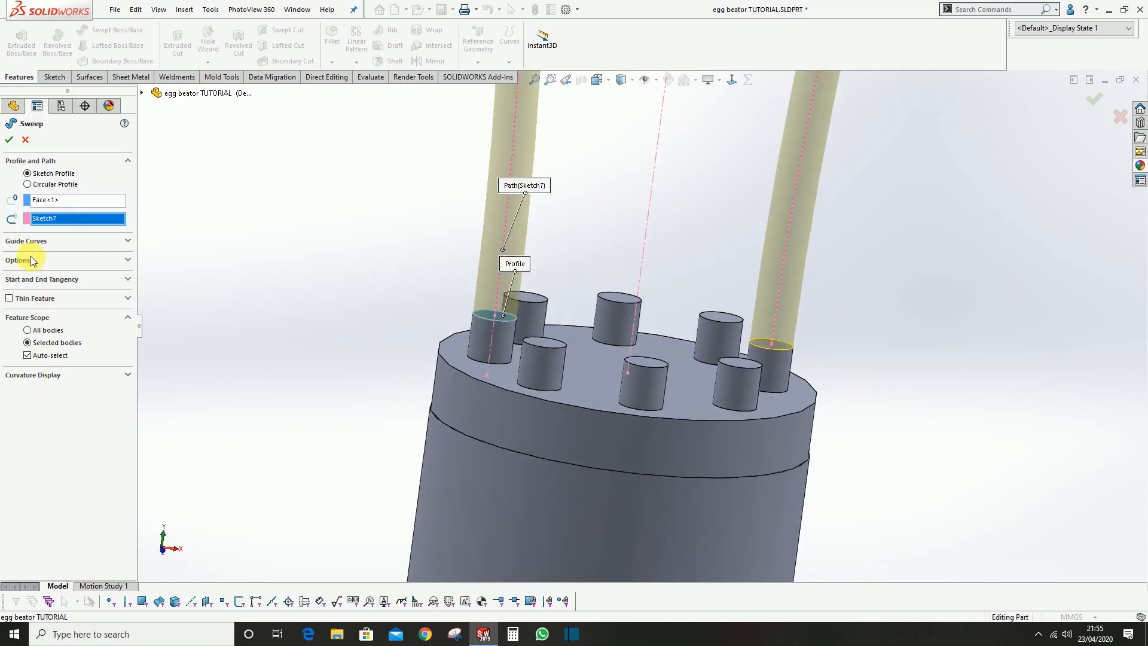
scroll(574, 418, up, 2)
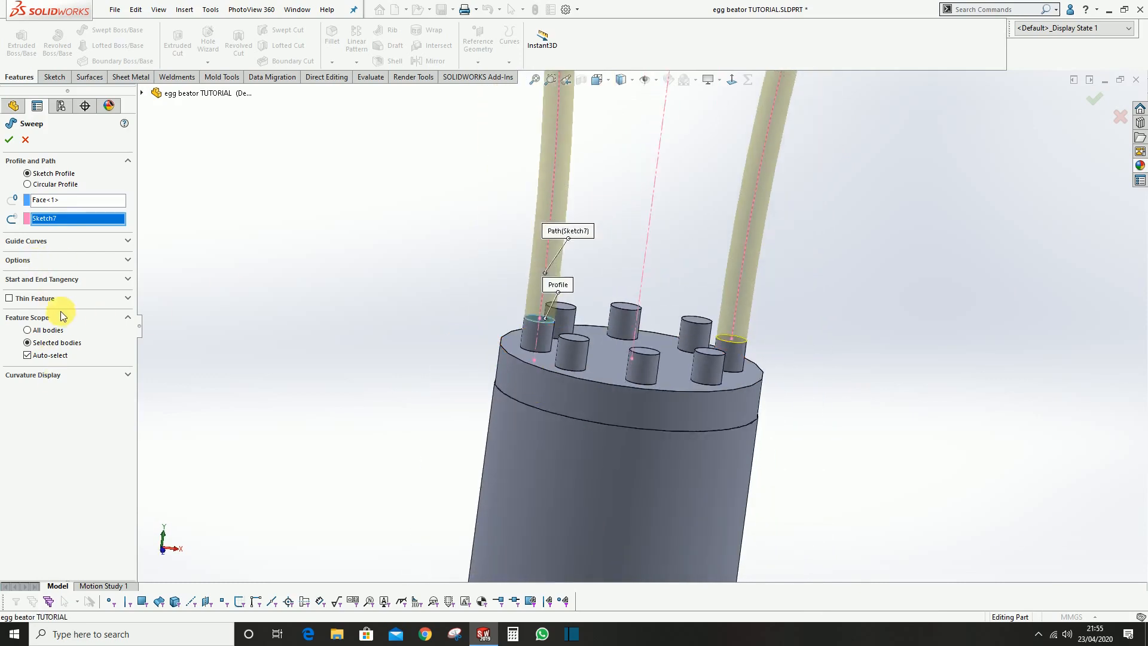
Turn off automatic body selection, merge the sweep with only the two pin bodies at the loop's ends, and create it
click(68, 260)
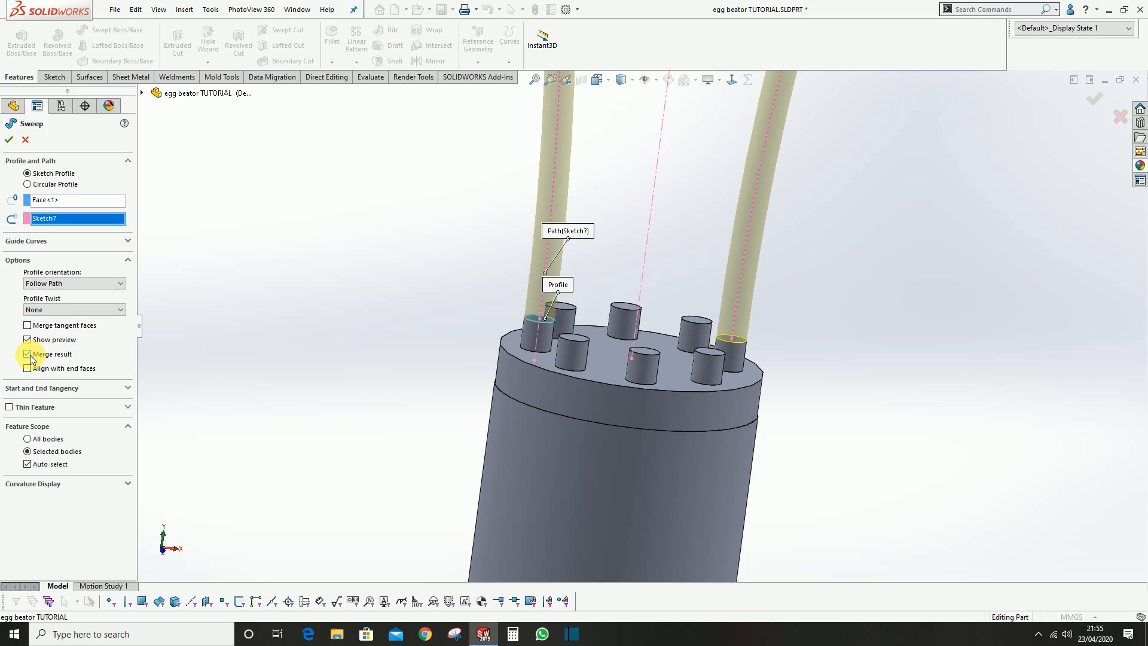
click(28, 465)
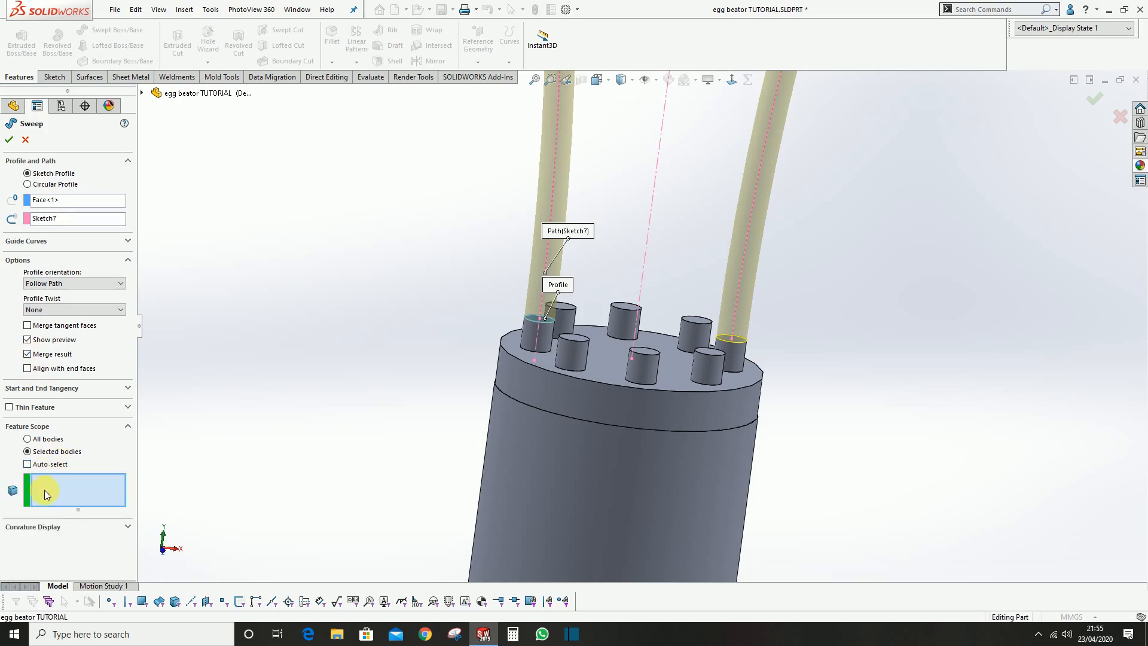
scroll(554, 342, down, 4)
click(524, 307)
scroll(730, 335, up, 2)
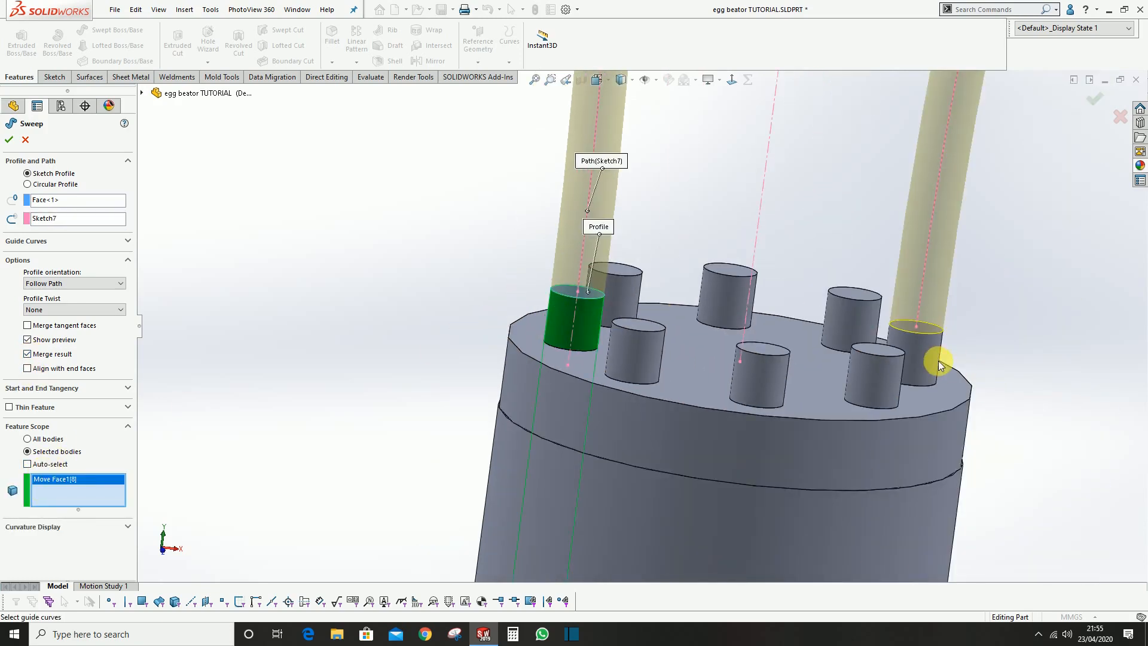
click(936, 362)
scroll(909, 383, up, 4)
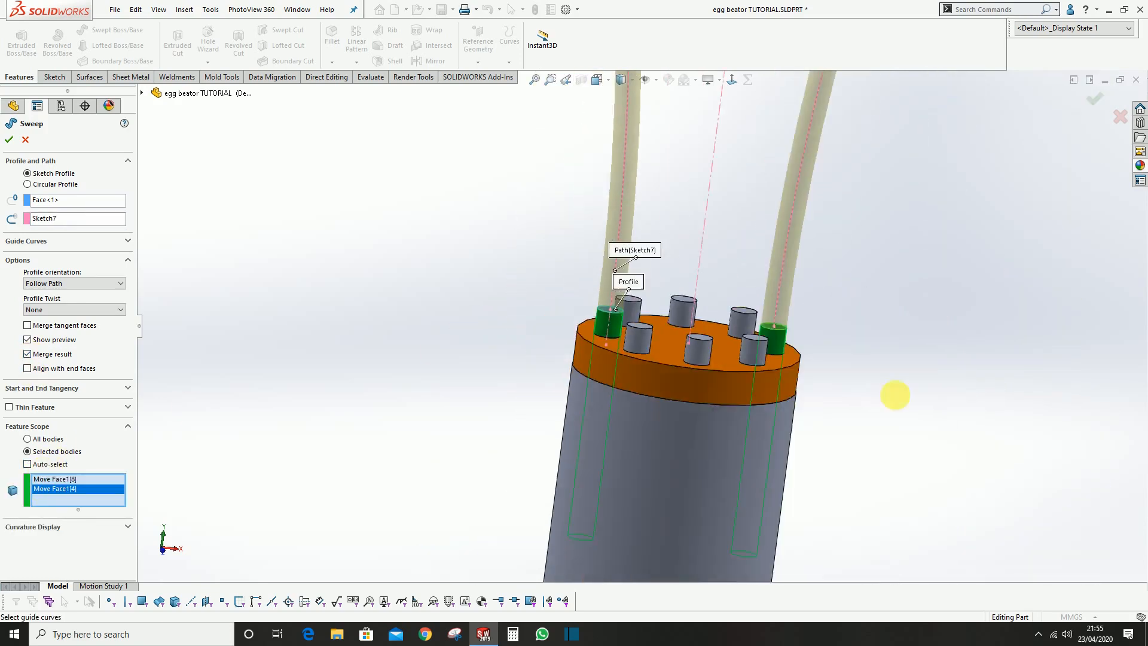
click(10, 141)
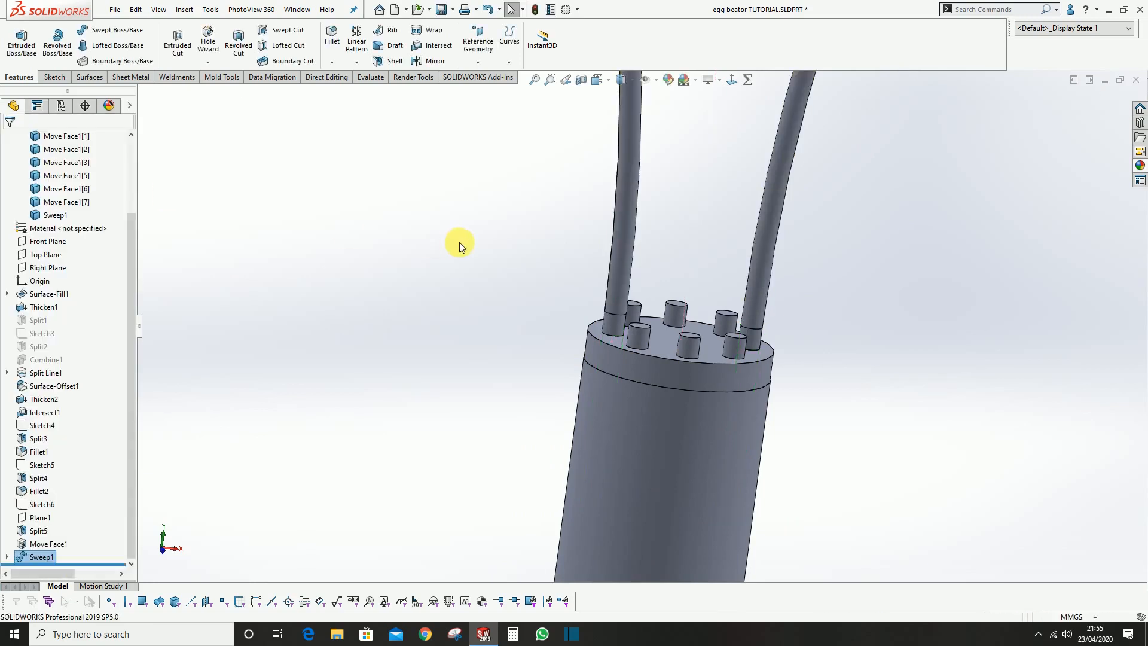
Isolate the swept wire loop body to inspect it, then restore the full model and save the part
right_click(627, 270)
click(681, 497)
scroll(657, 291, down, 5)
scroll(652, 247, up, 5)
scroll(652, 246, down, 2)
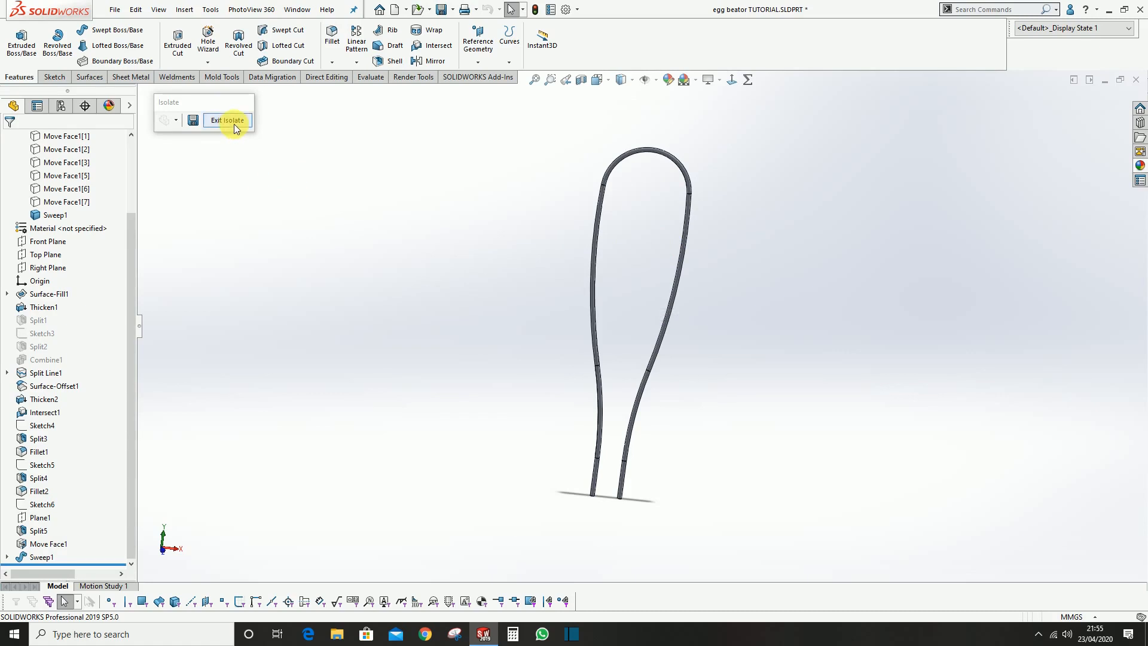
click(234, 121)
scroll(688, 370, down, 3)
scroll(688, 379, up, 3)
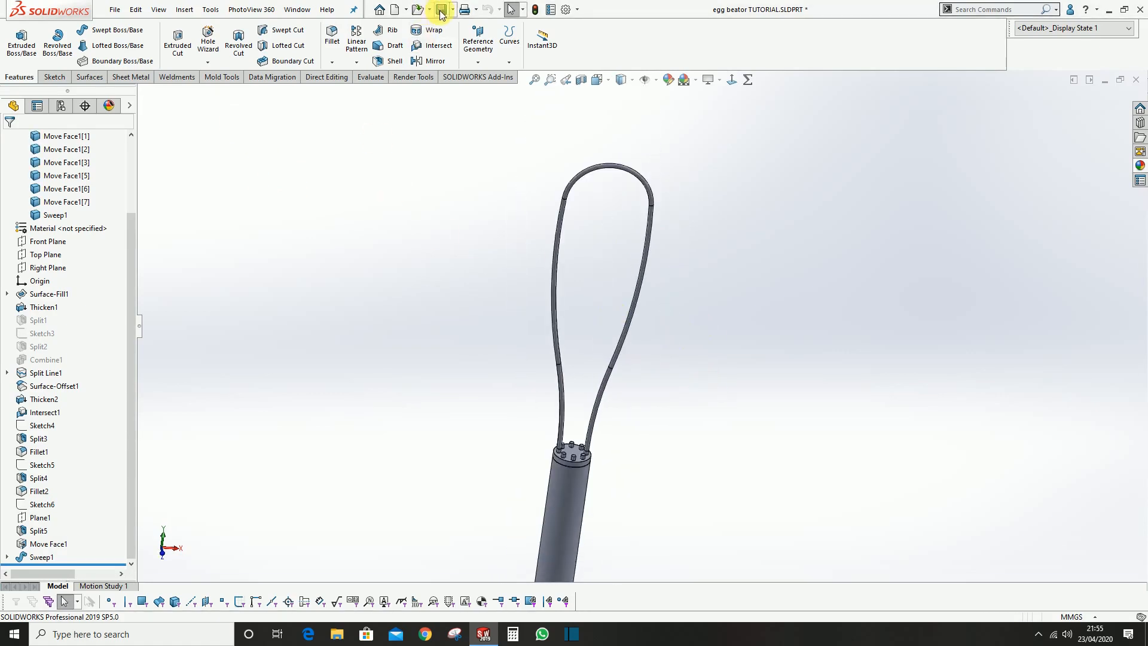
scroll(641, 505, down, 4)
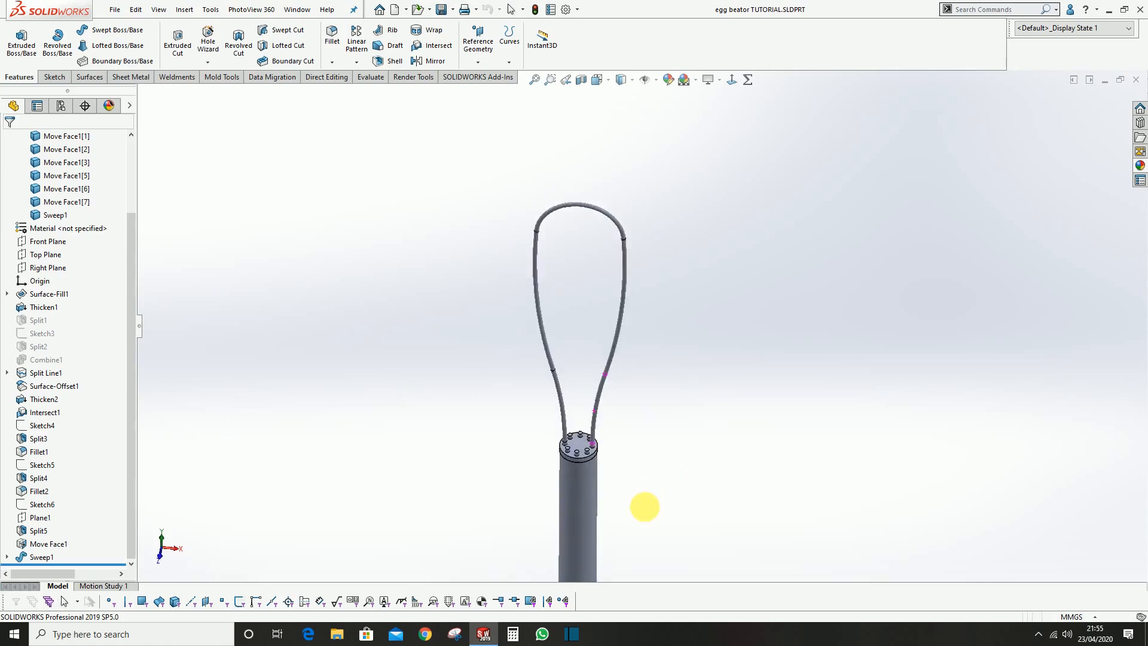
middle_drag(550, 385, 604, 379)
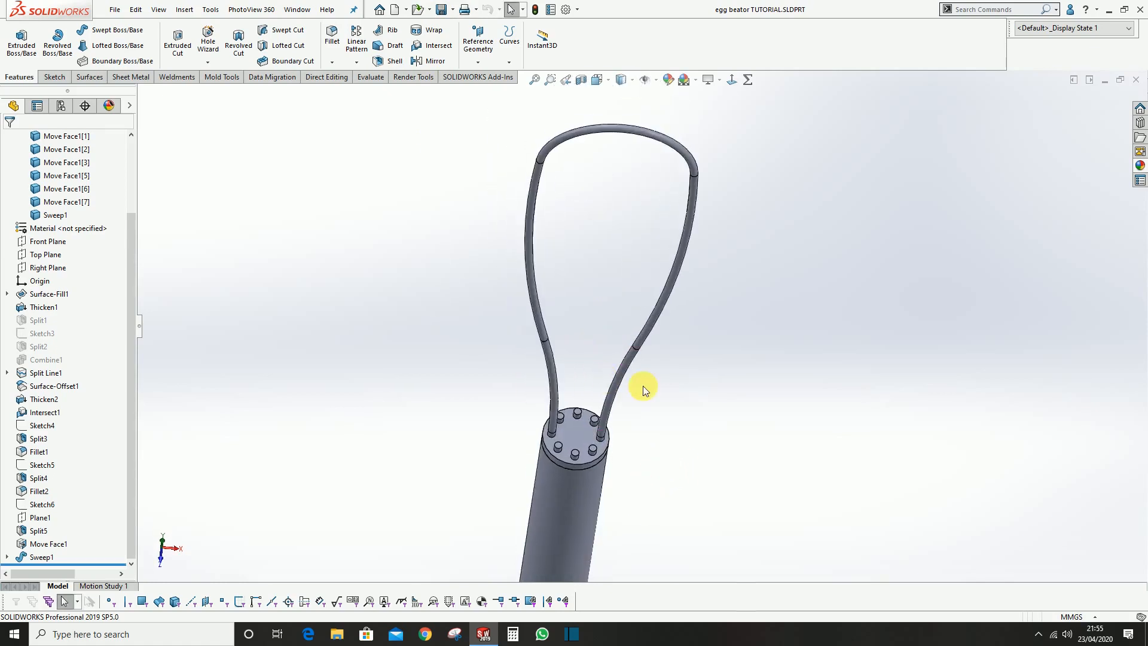
Set up a circular pattern about the handle's circular end edge with 45° spacing and 4 instances
click(357, 62)
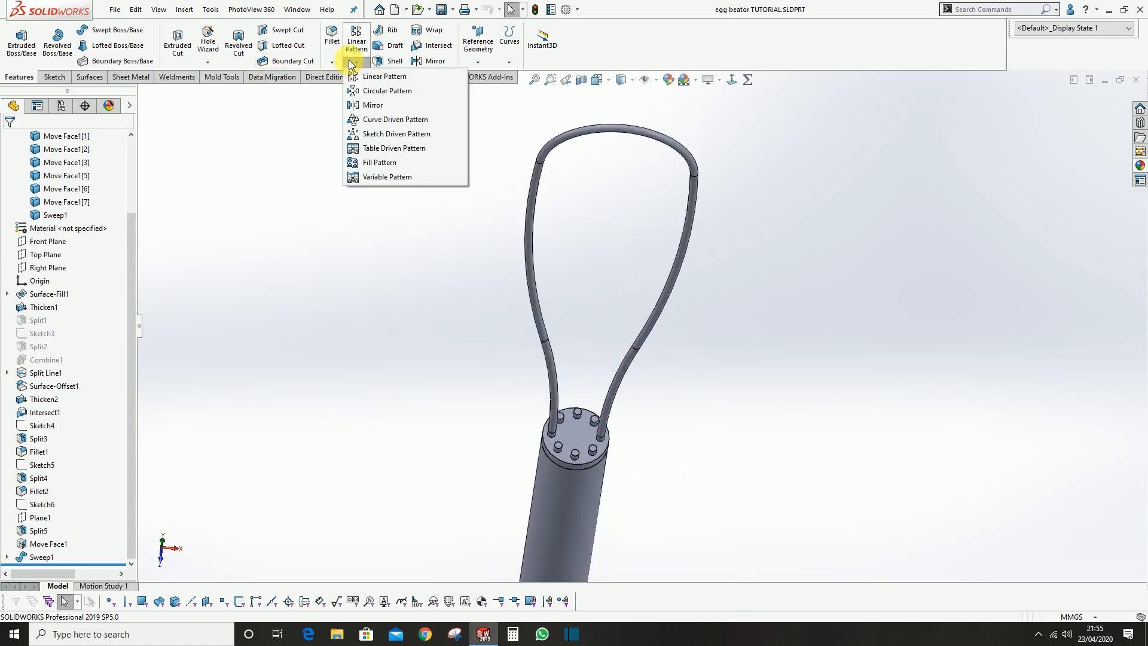
click(385, 91)
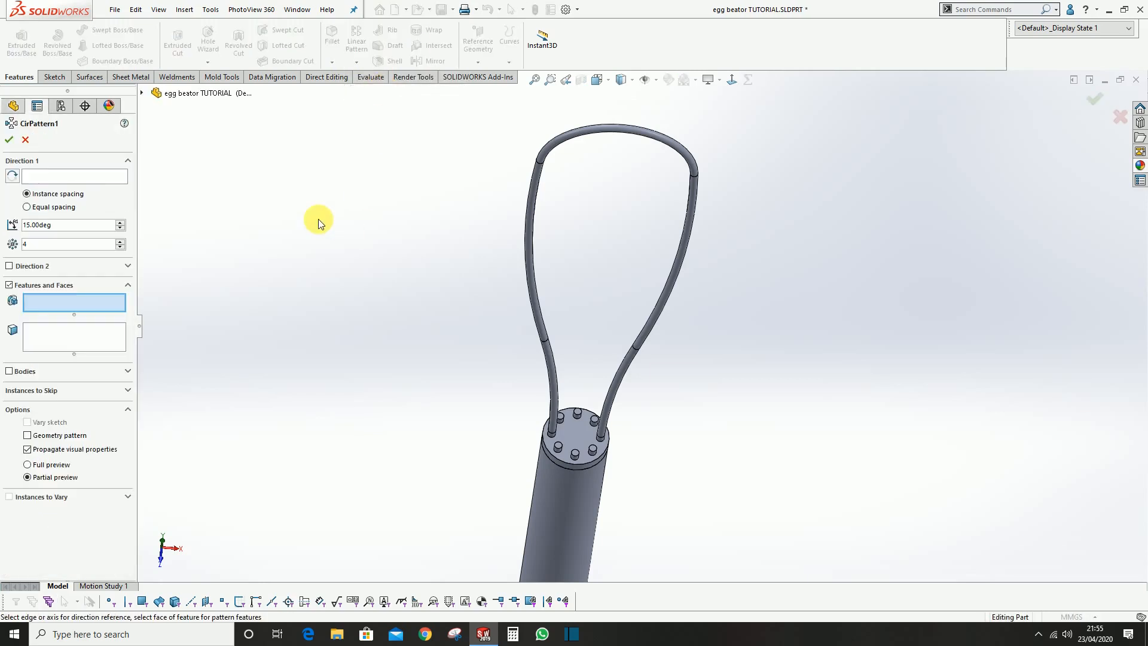
click(91, 176)
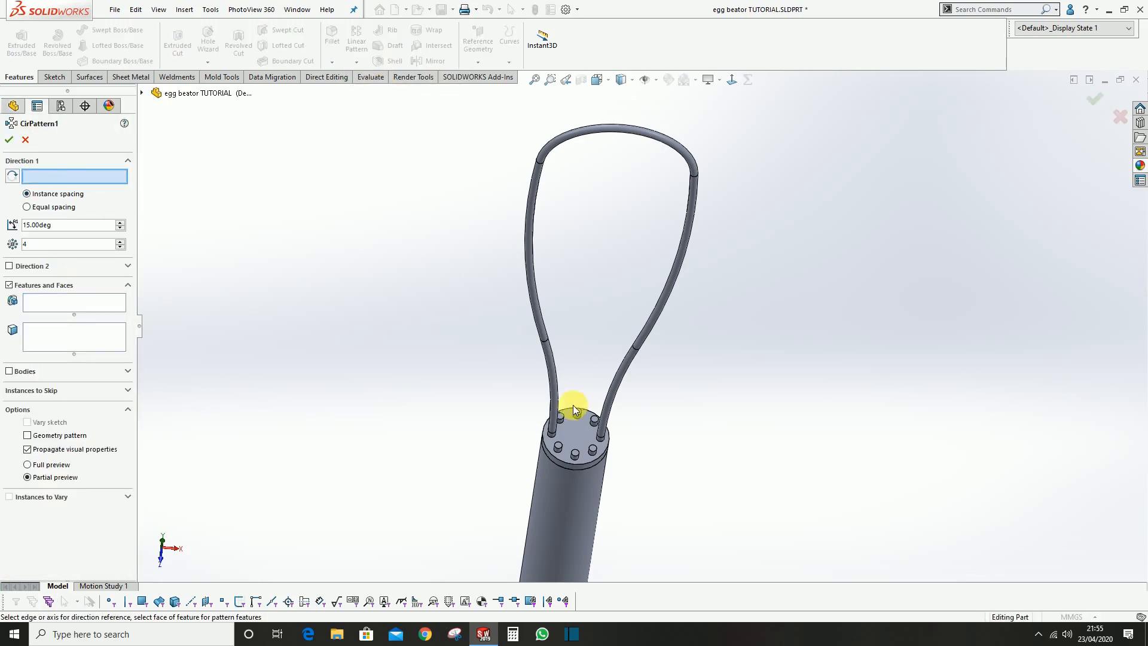
click(548, 449)
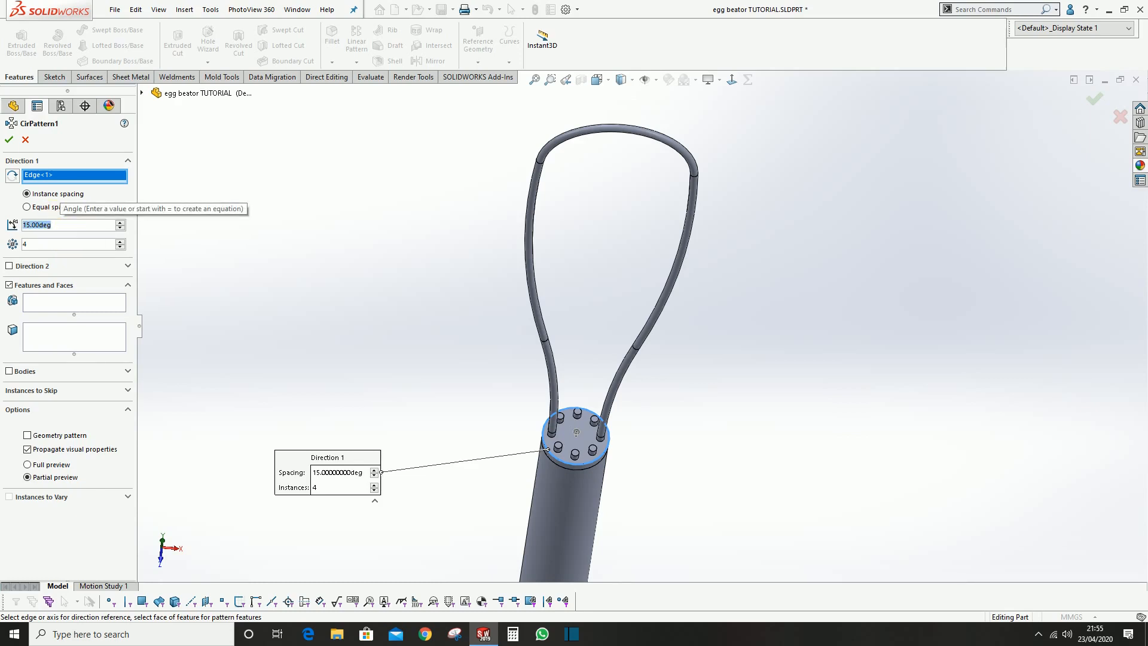
text(45)
key(Return)
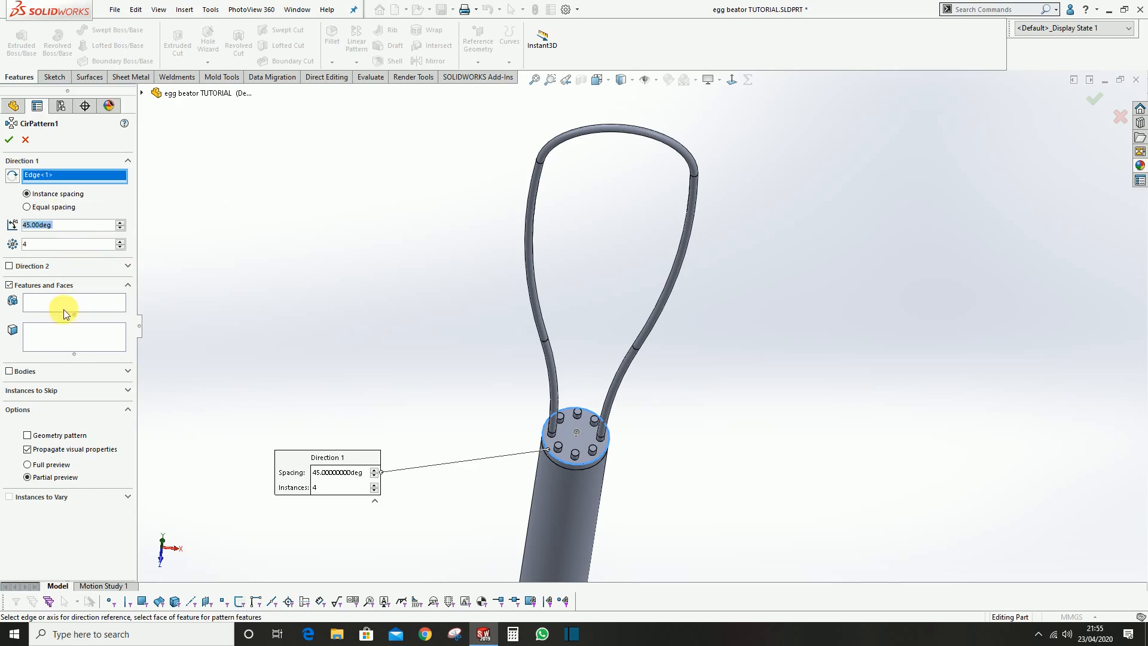
Pattern the swept wire loop as a body instead of a feature and create the circular pattern
click(9, 371)
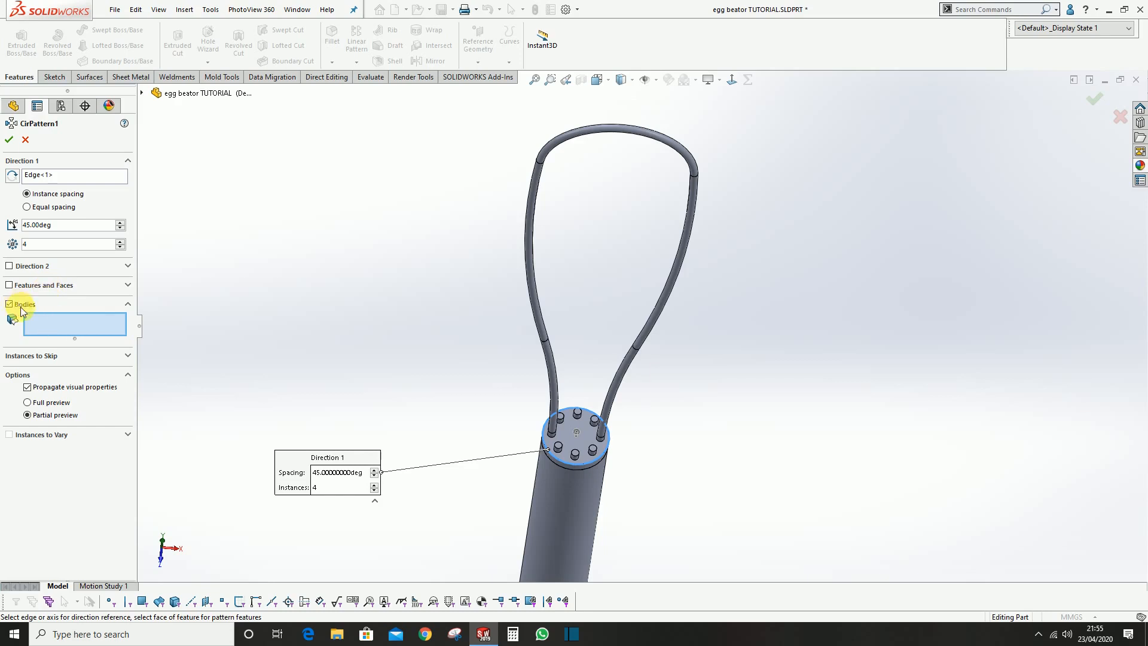
scroll(501, 365, down, 4)
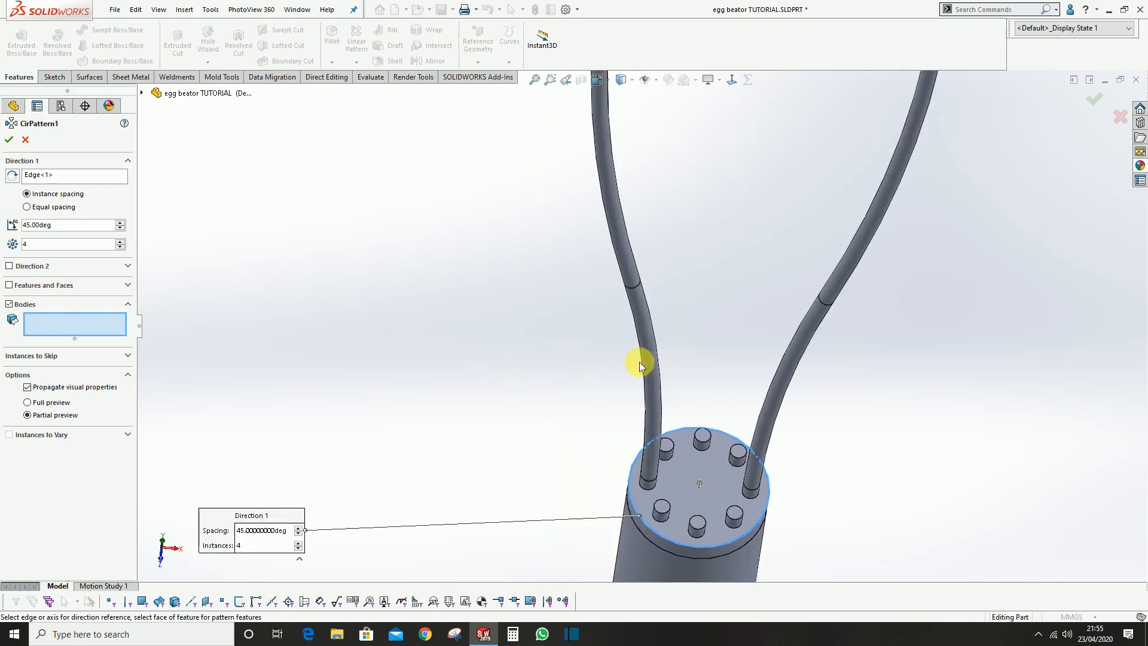
click(643, 314)
scroll(644, 313, up, 3)
scroll(716, 405, down, 3)
middle_drag(655, 406, 662, 428)
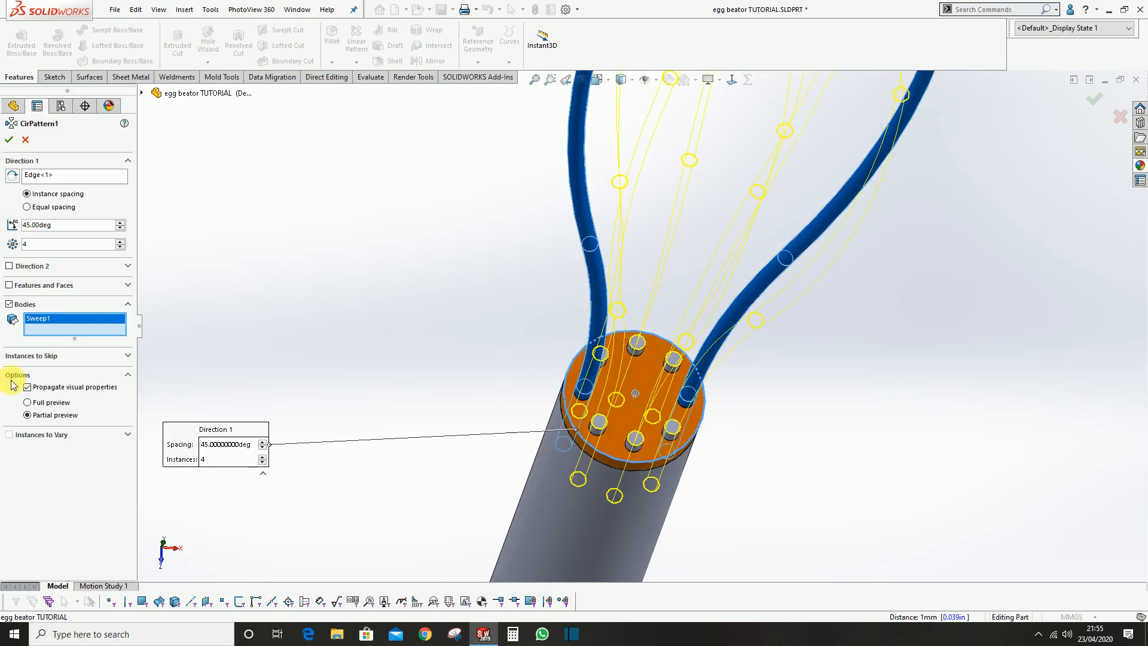
click(10, 142)
Examine where the patterned wire loops cross at the whisk's tip and where they meet the pins on the handle
middle_drag(756, 366, 677, 188)
scroll(687, 190, up, 4)
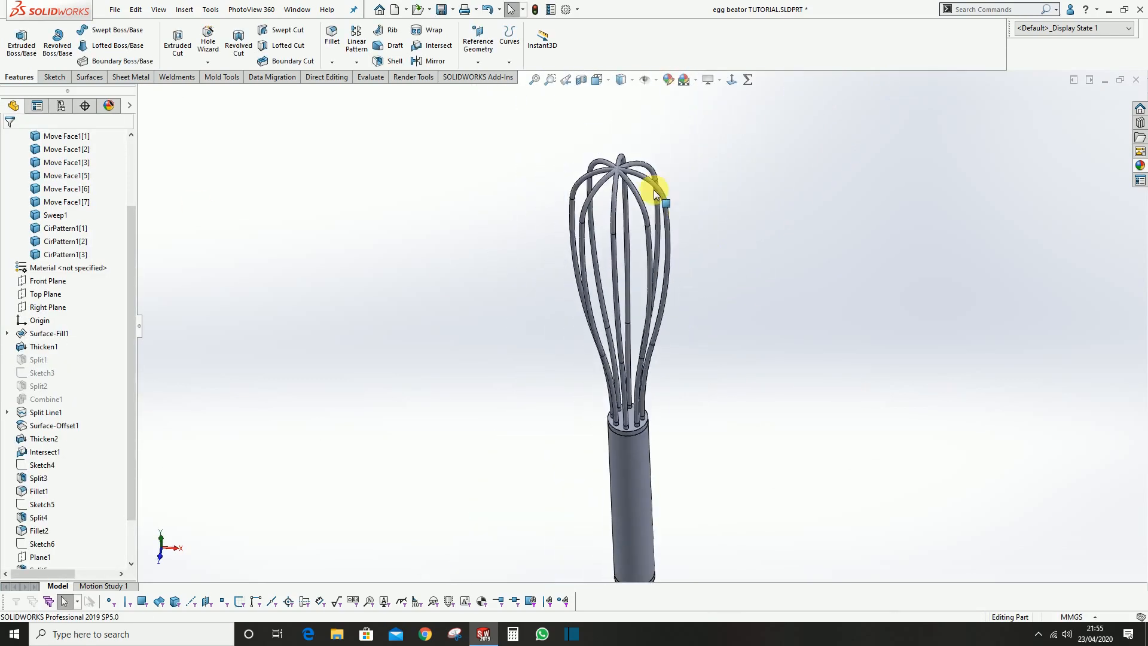
scroll(590, 172, down, 6)
middle_drag(589, 172, 614, 174)
scroll(600, 192, down, 3)
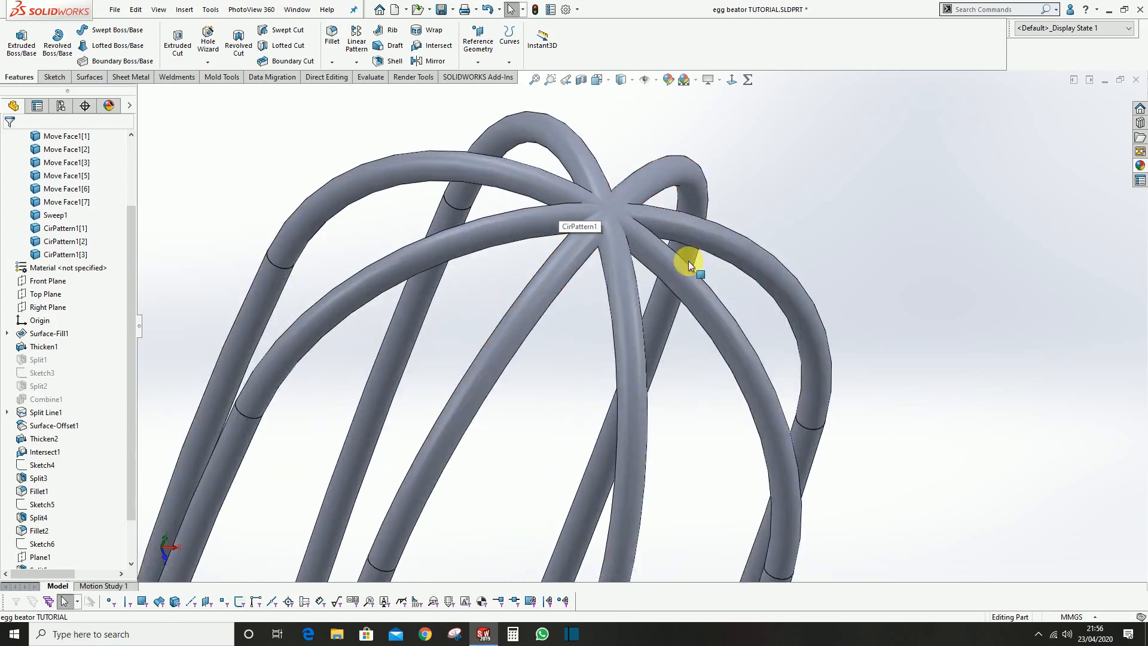
scroll(637, 275, up, 4)
scroll(639, 287, up, 4)
middle_drag(656, 461, 520, 487)
scroll(47, 473, down, 2)
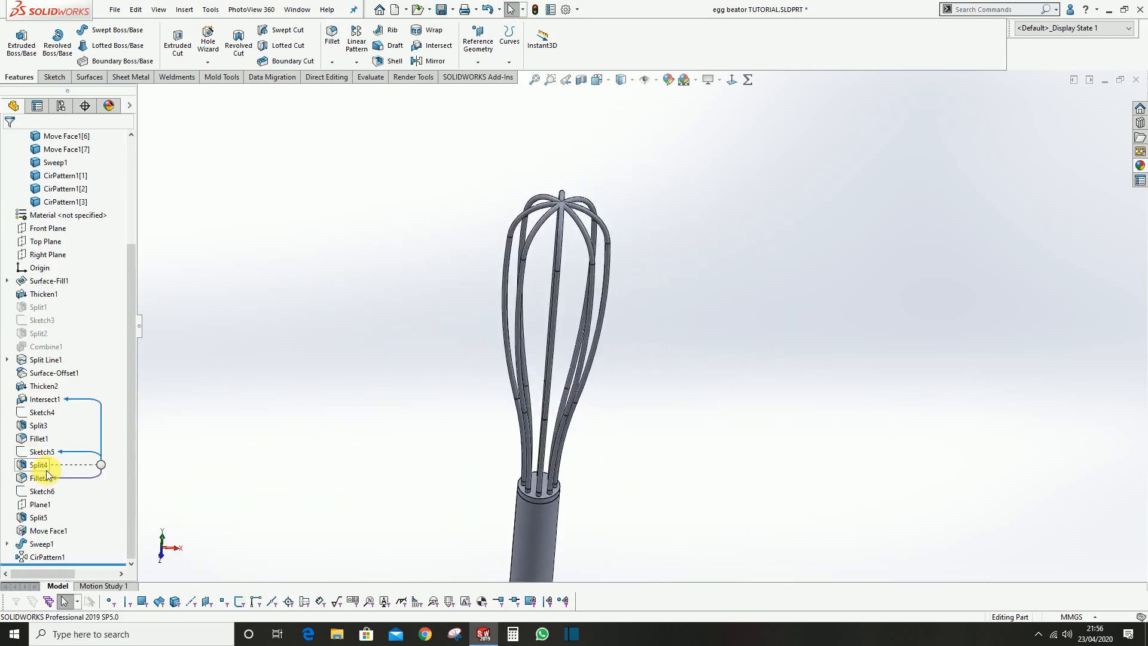
click(41, 543)
scroll(548, 469, down, 4)
scroll(548, 468, down, 3)
middle_drag(554, 425, 580, 323)
Move the patterned wire loop body CirPattern1[3] by 1.5 mm along Y with Move/Copy Body
click(566, 323)
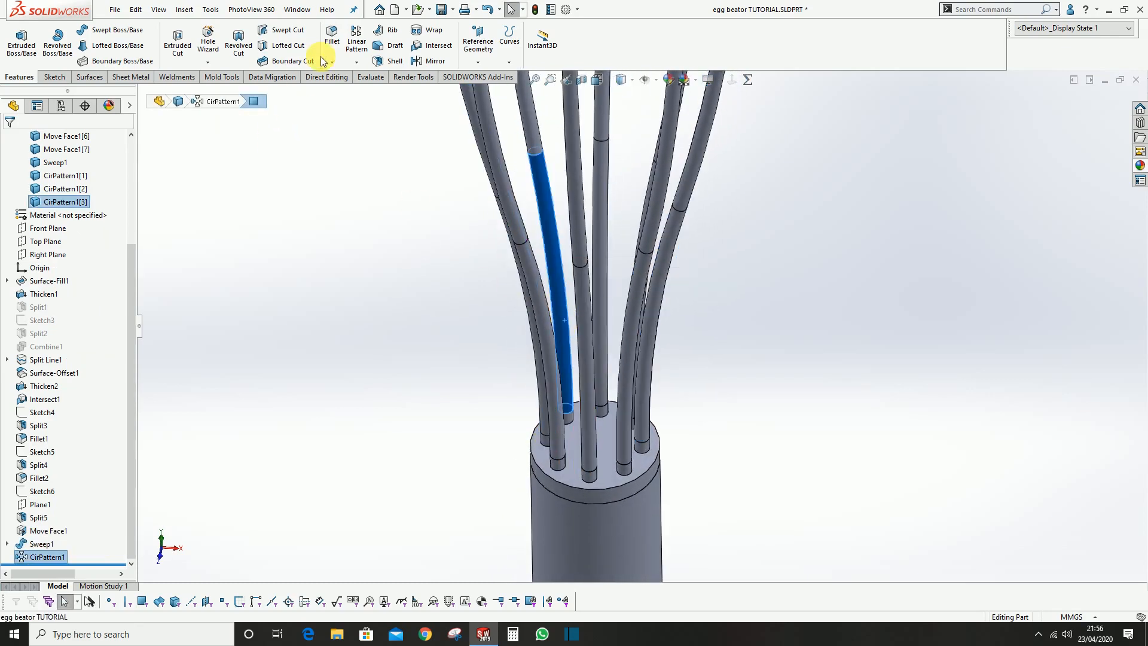
click(276, 78)
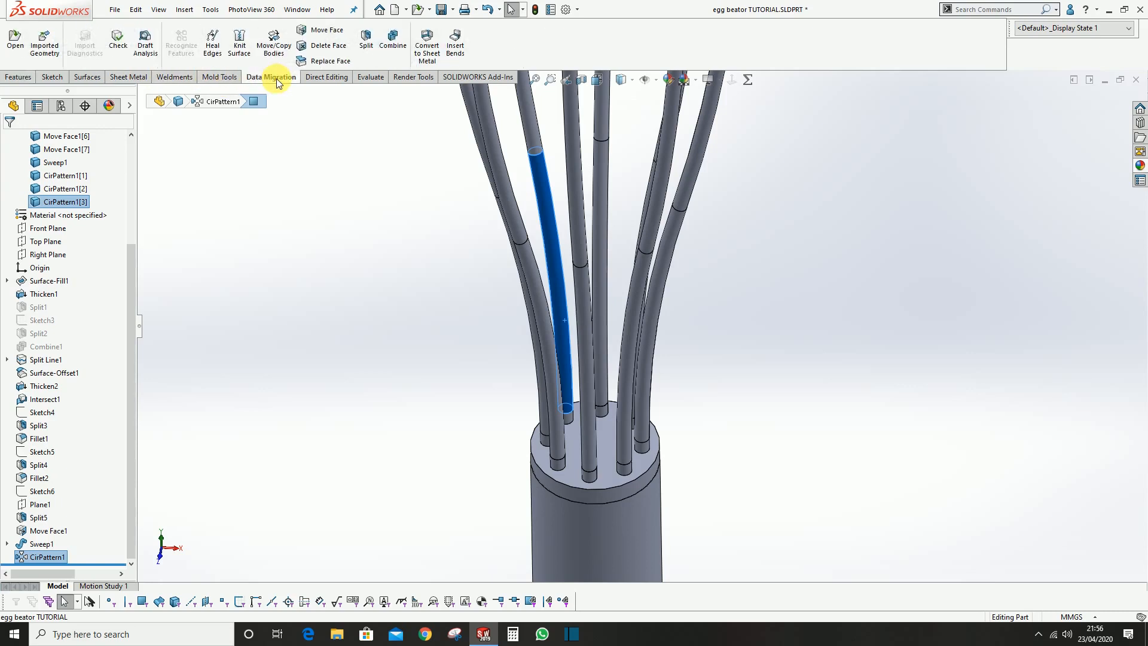
click(274, 47)
scroll(668, 268, up, 3)
scroll(620, 223, down, 4)
drag(637, 282, 638, 276)
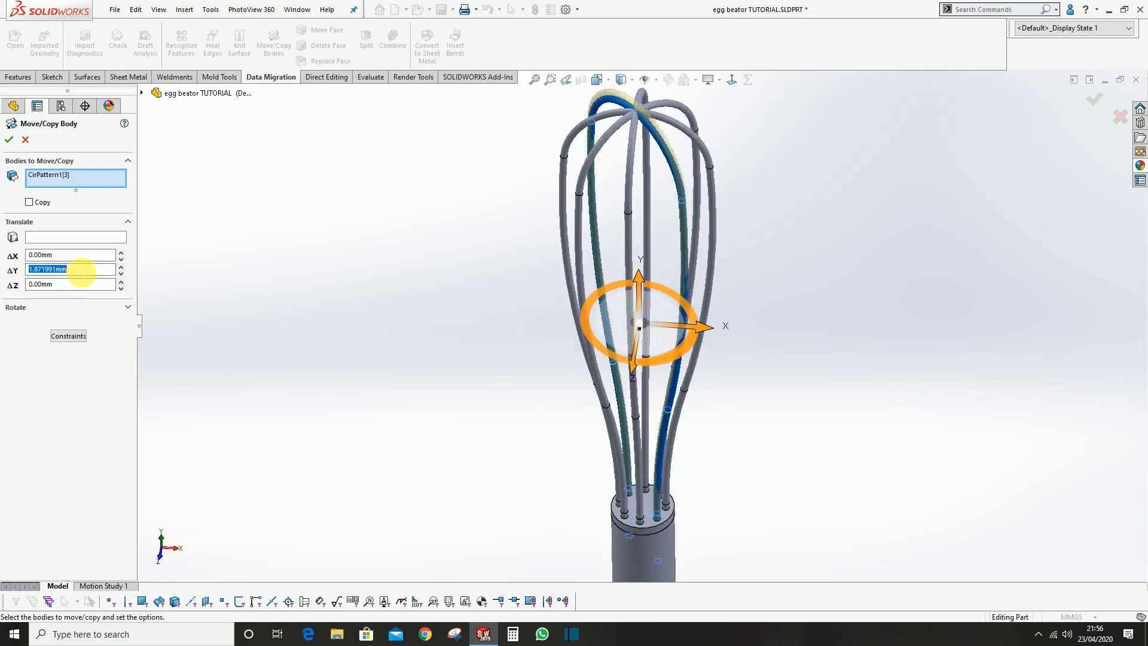
text(1.5)
key(Return)
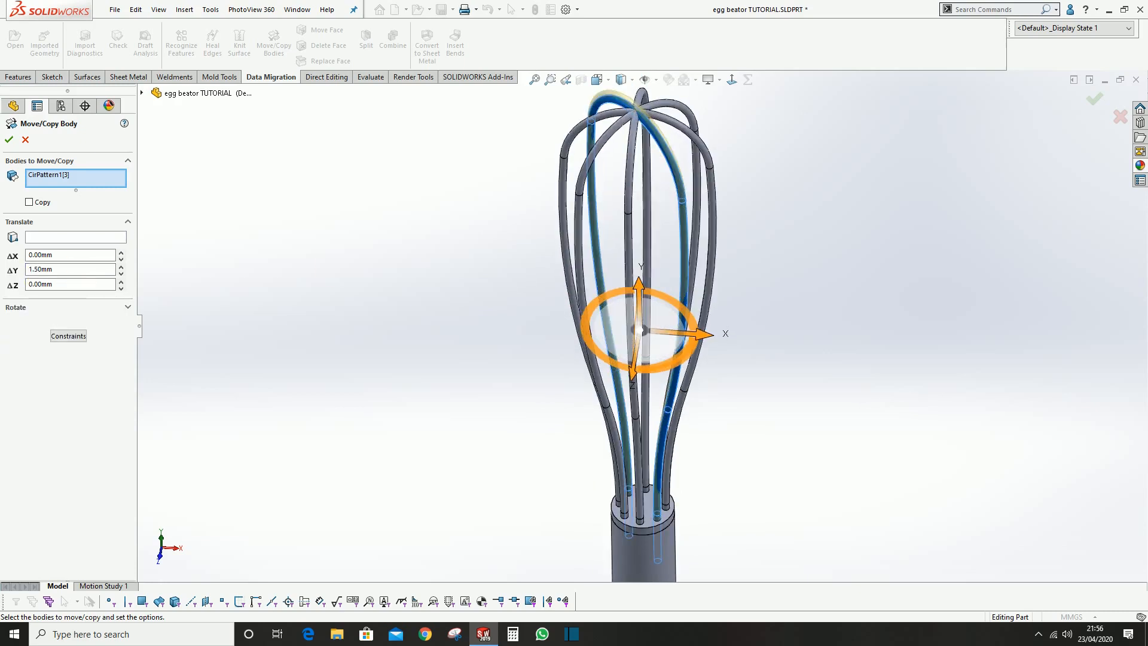
key(Return)
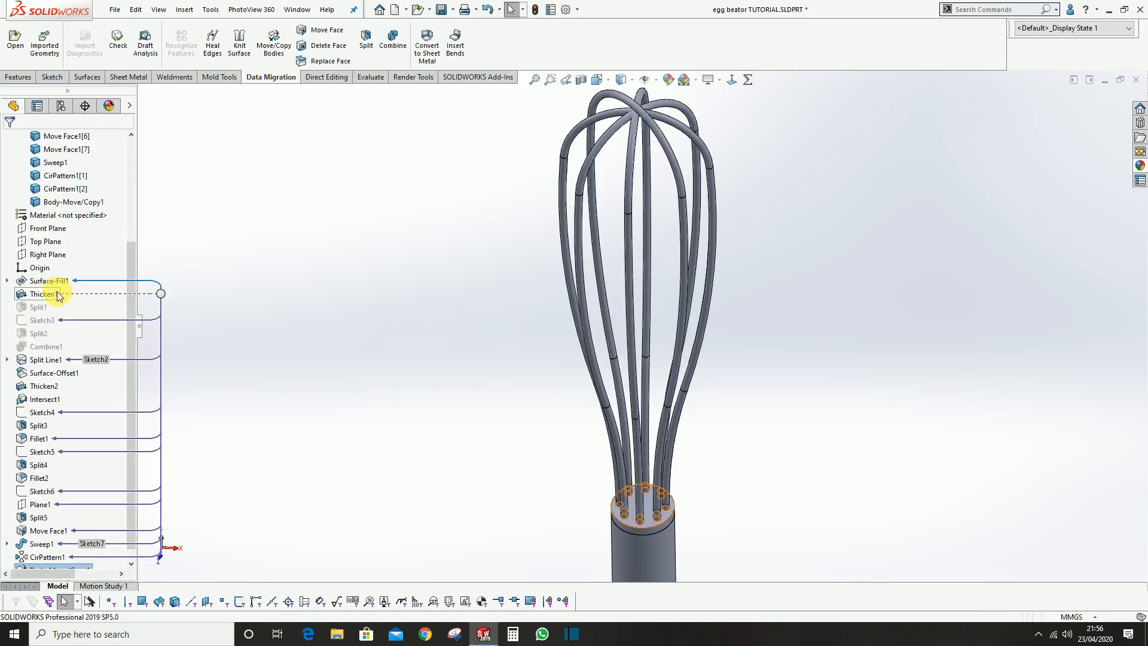
Move the patterned wire loop body CirPattern1[2] by 3 mm along Y with Move/Copy Body
key(Return)
scroll(647, 112, down, 2)
click(631, 111)
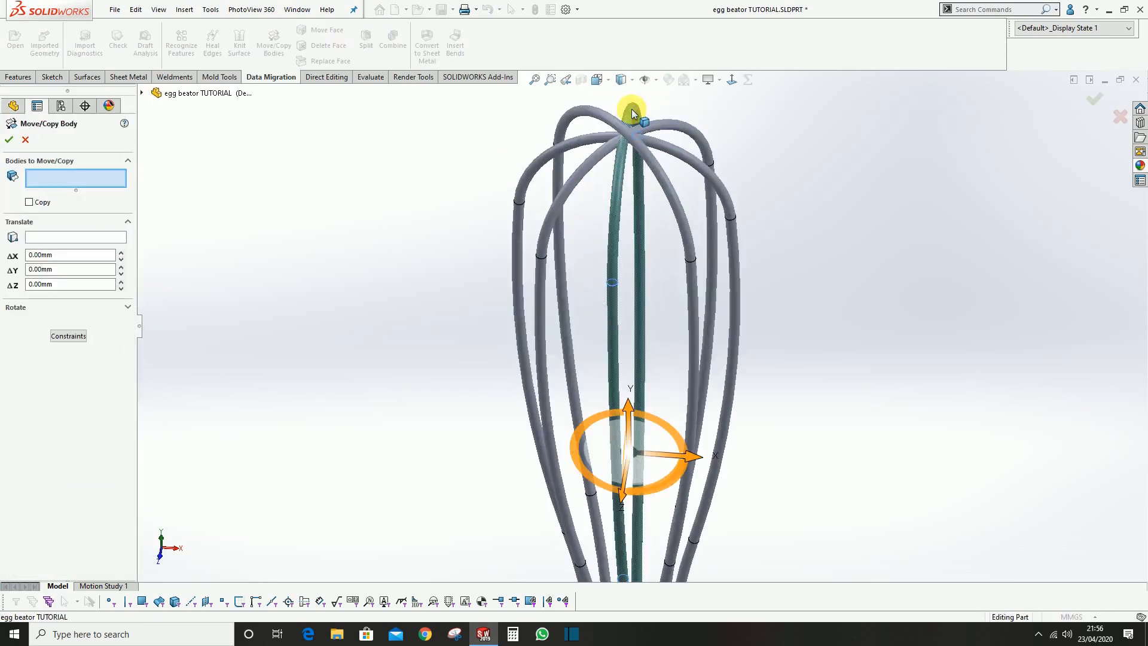
drag(627, 413, 628, 397)
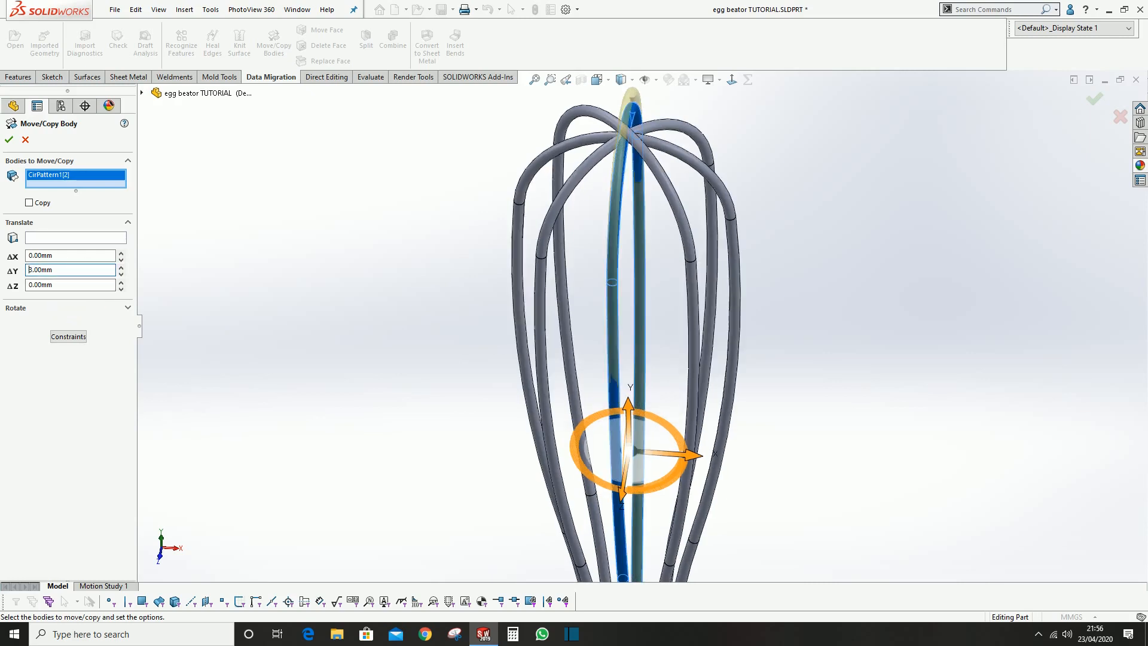
key(Return)
key(Return)
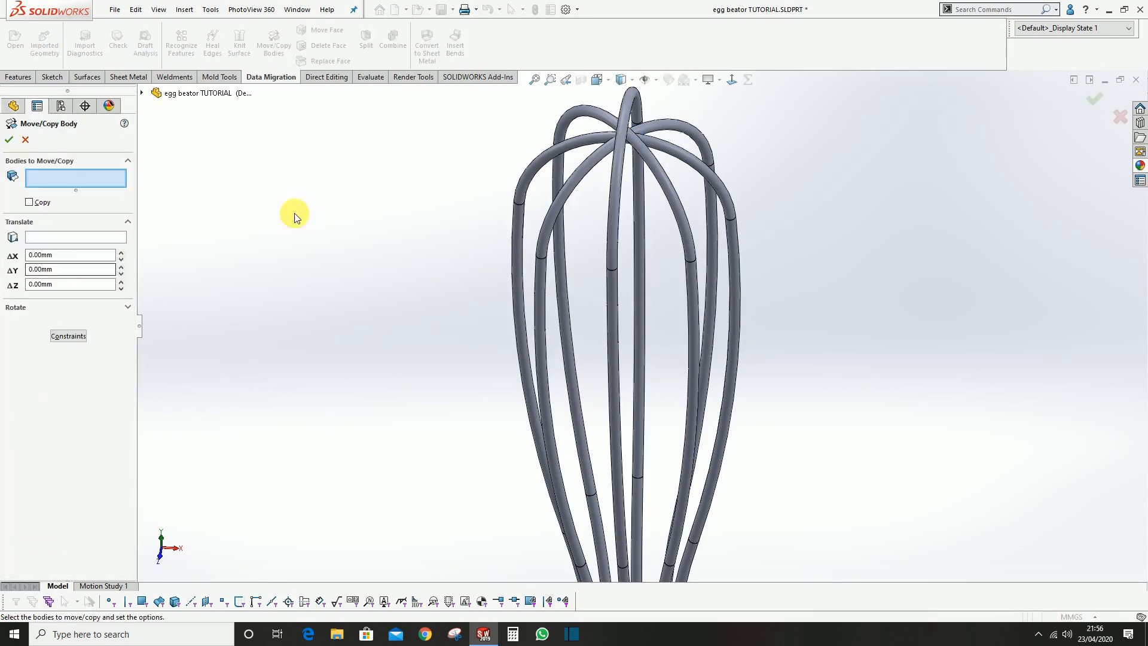
Move the patterned wire loop body CirPattern1[1] by 4.5 mm along Y with Move/Copy Body
click(660, 120)
drag(628, 406, 628, 383)
click(91, 271)
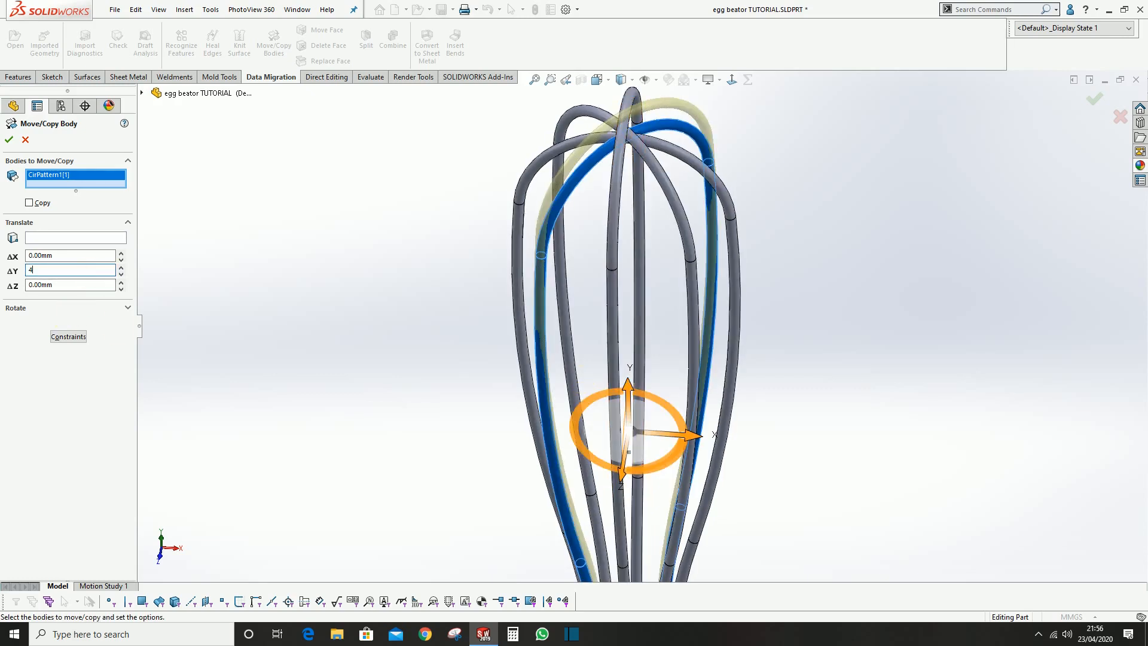
text(4.5)
key(Return)
key(Return)
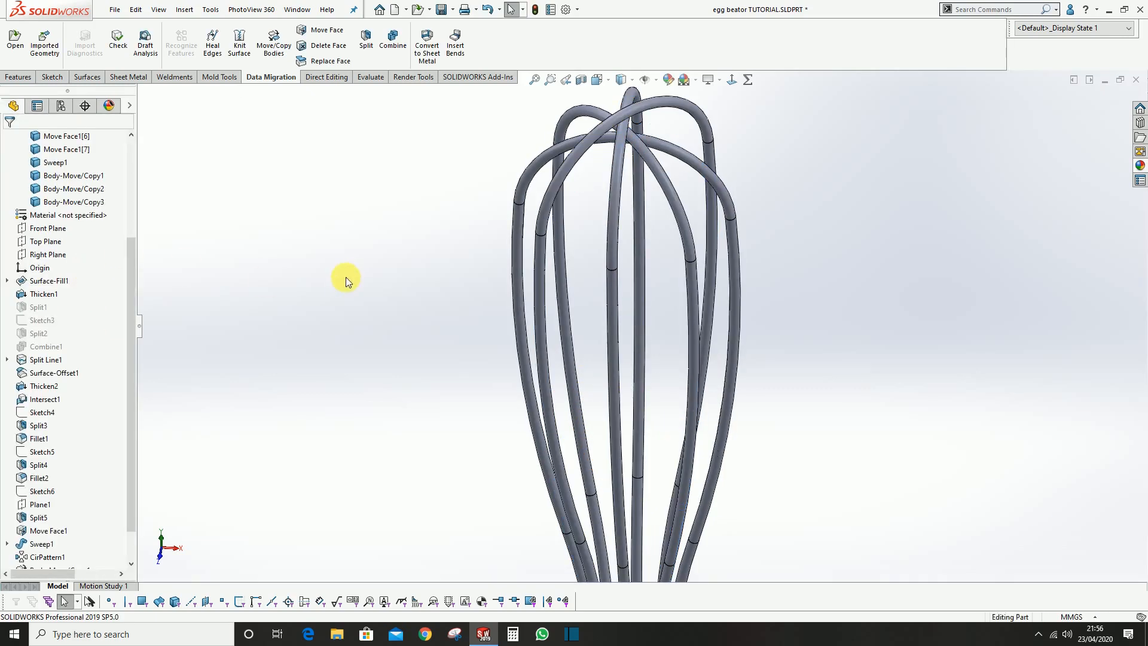
Examine the clearance between the offset wire loops at the whisk's tip and where they meet the handle
scroll(673, 395, up, 3)
scroll(652, 257, down, 3)
middle_drag(614, 244, 600, 203)
scroll(687, 325, up, 6)
scroll(664, 439, down, 6)
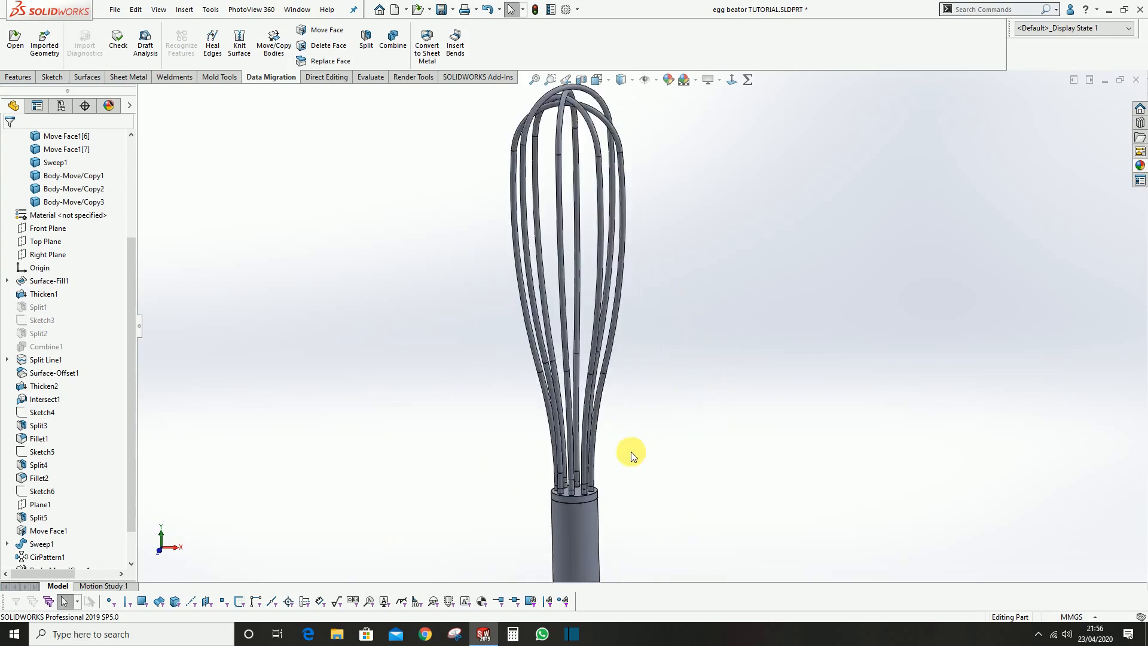
middle_drag(579, 460, 620, 418)
scroll(574, 464, down, 2)
scroll(594, 395, up, 2)
scroll(595, 394, down, 4)
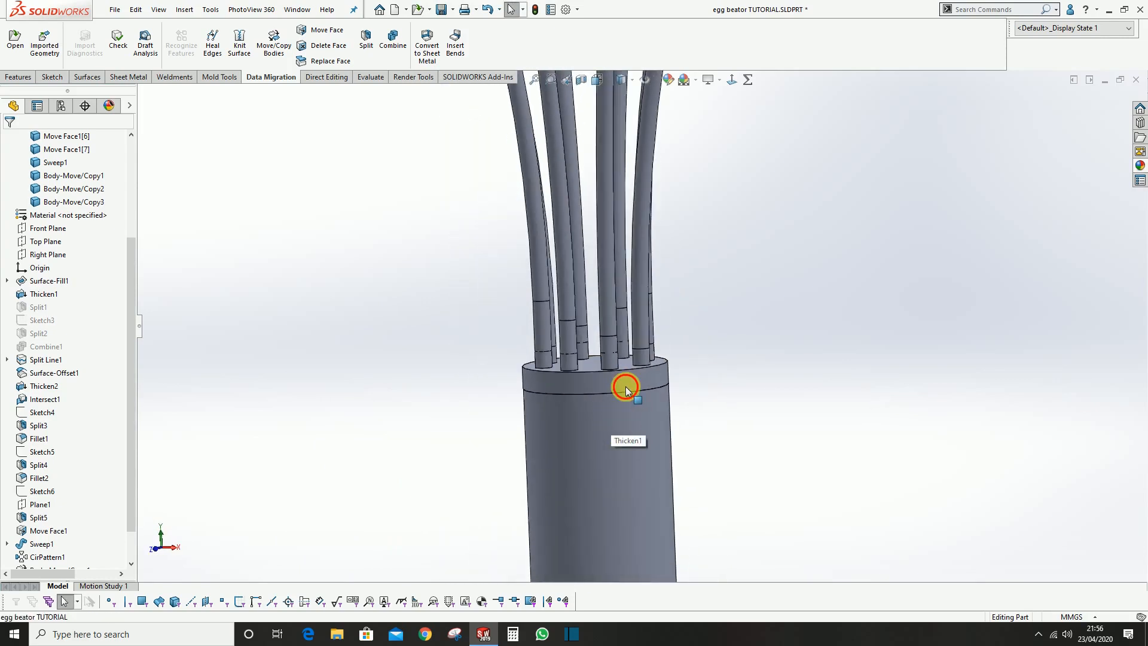
Hide the handle body and its end section so only the wire loops and pins are shown
click(625, 388)
ctrl+click(622, 408)
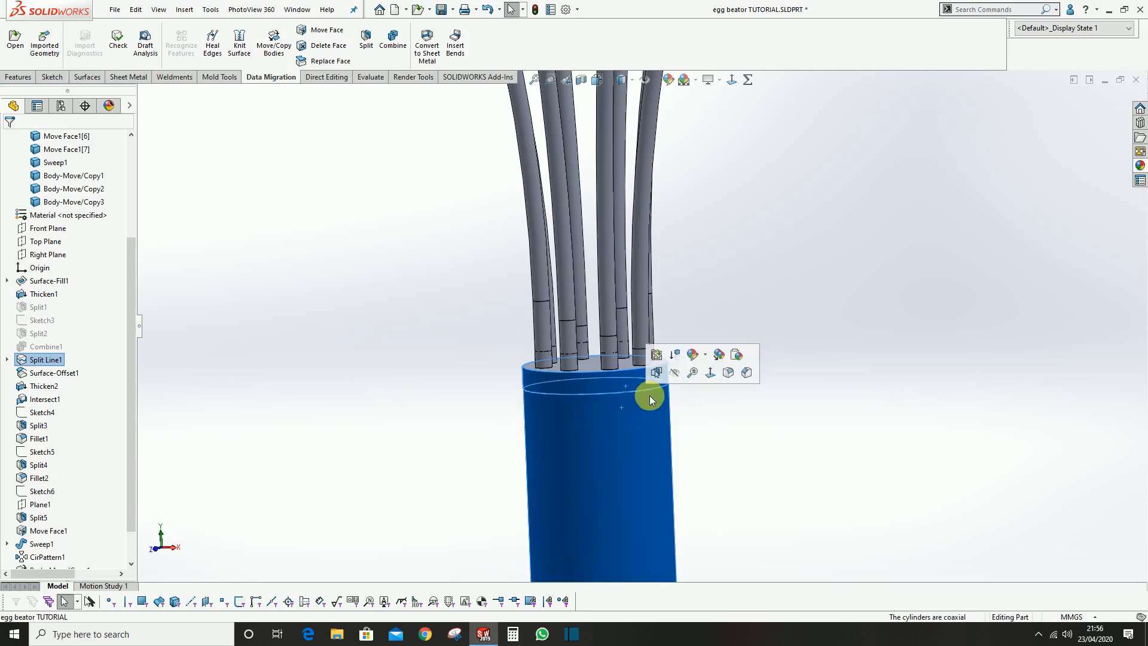
click(680, 379)
middle_drag(657, 330, 594, 257)
Start a Combine with the Add operation, selecting wire loop Body-Move/Copy1 and the pin Move Face1[3] at one end
click(392, 41)
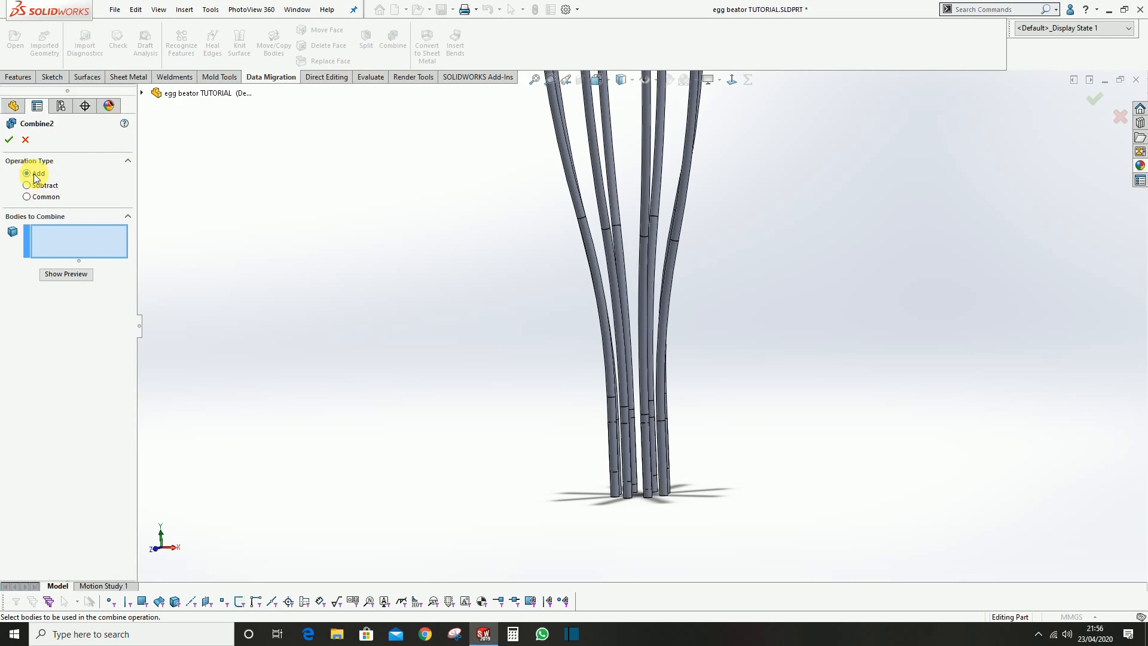
scroll(687, 384, down, 3)
middle_drag(475, 322, 498, 353)
scroll(505, 352, up, 8)
scroll(640, 134, down, 4)
middle_drag(625, 143, 614, 155)
click(617, 151)
scroll(663, 410, up, 4)
scroll(595, 405, down, 6)
click(620, 419)
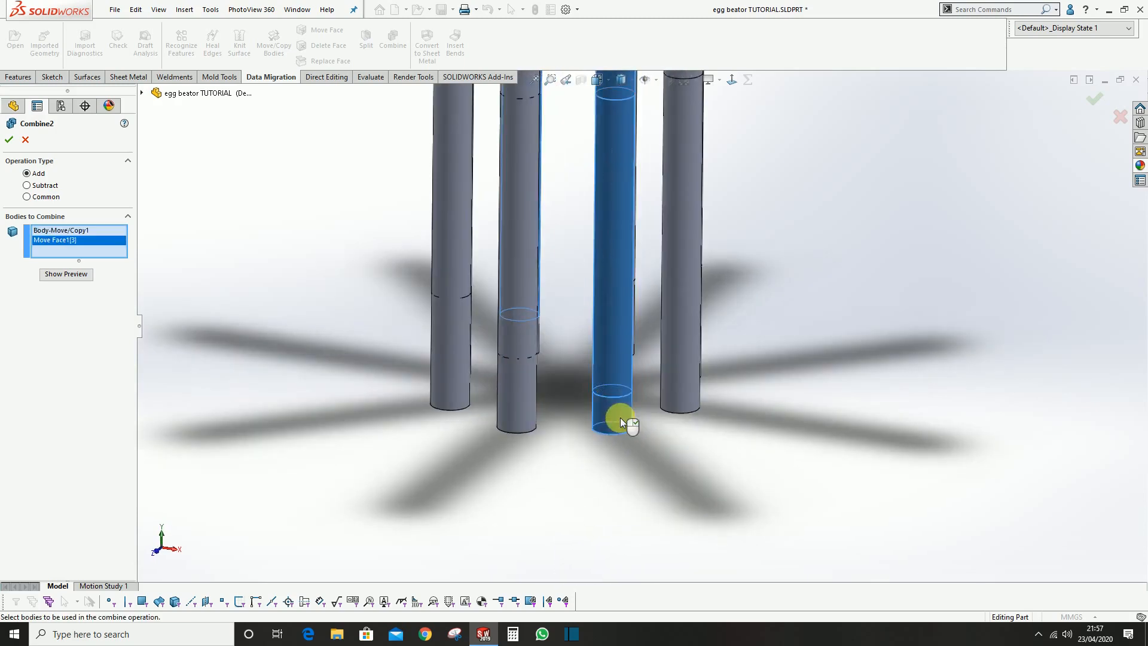
Include the pin Move Face1[7] at the loop's other end and create the combined body
middle_drag(551, 358, 528, 267)
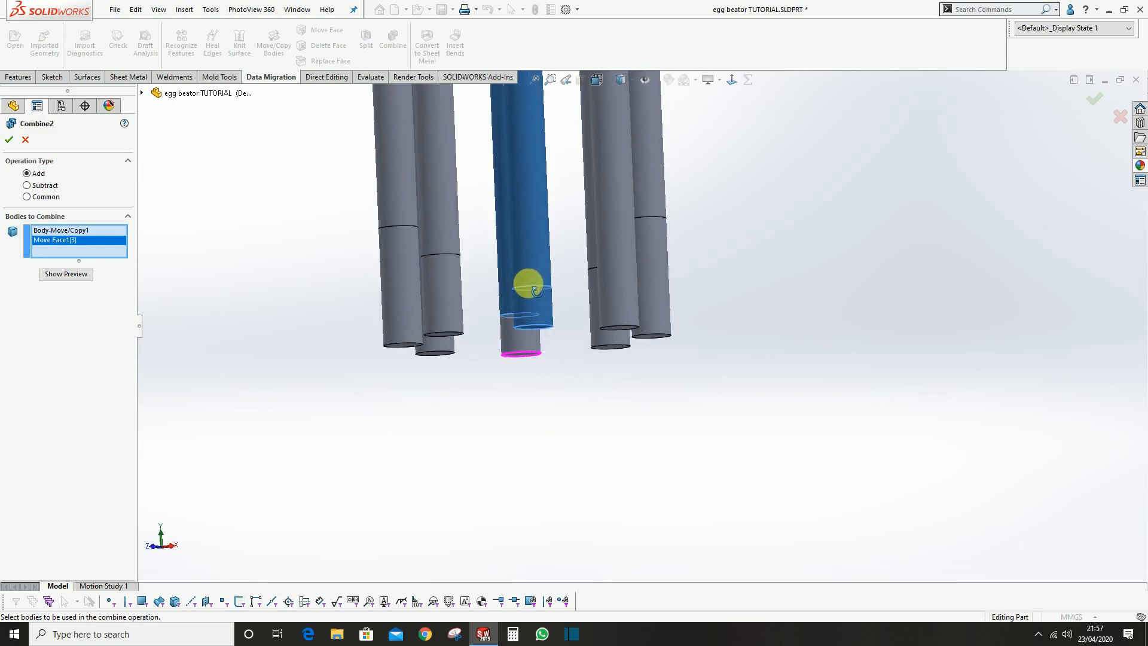
scroll(450, 355, down, 1)
middle_drag(456, 356, 487, 364)
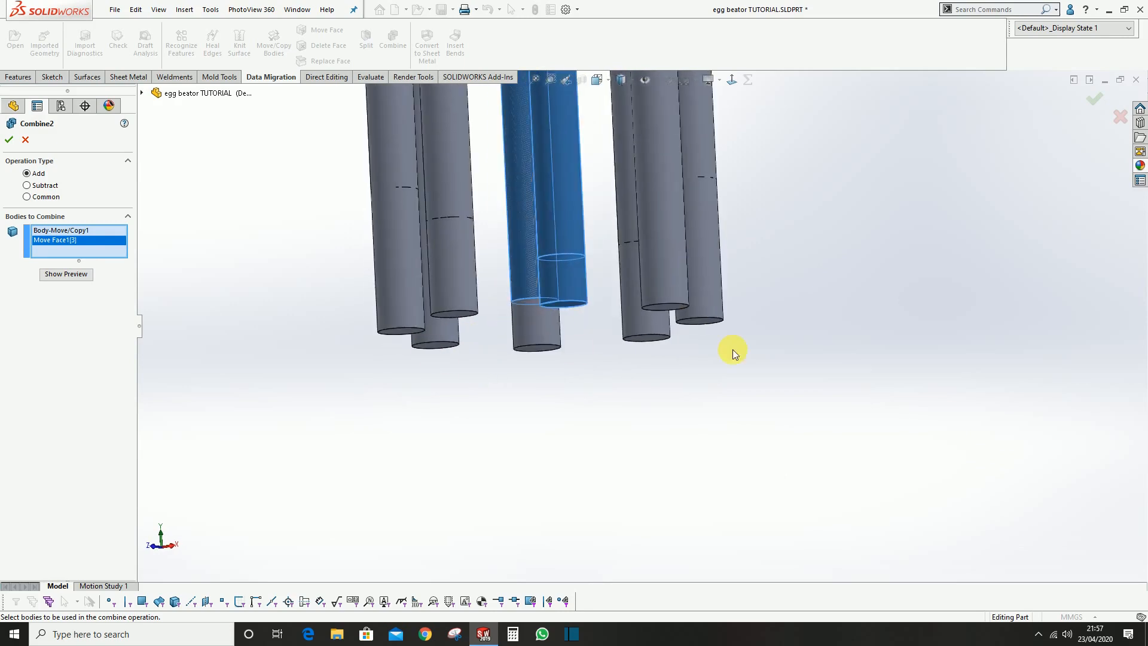
scroll(619, 345, down, 1)
mouse_move(549, 334)
middle_down()
mouse_move(572, 359)
mouse_move(551, 346)
middle_up()
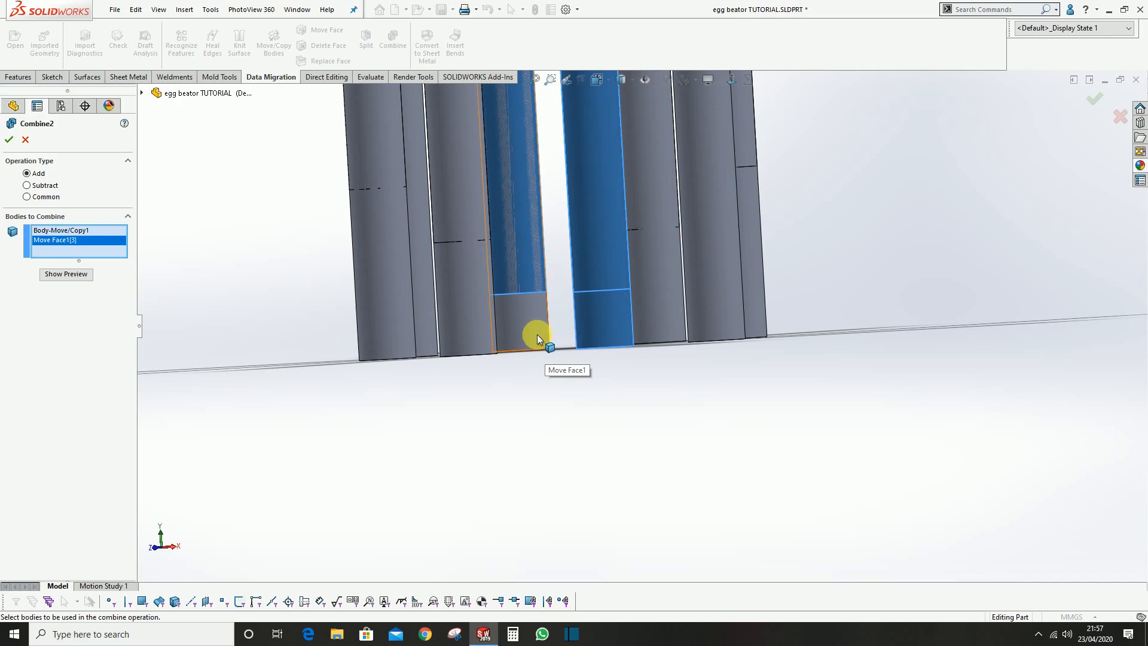
middle_drag(544, 366, 538, 299)
click(543, 329)
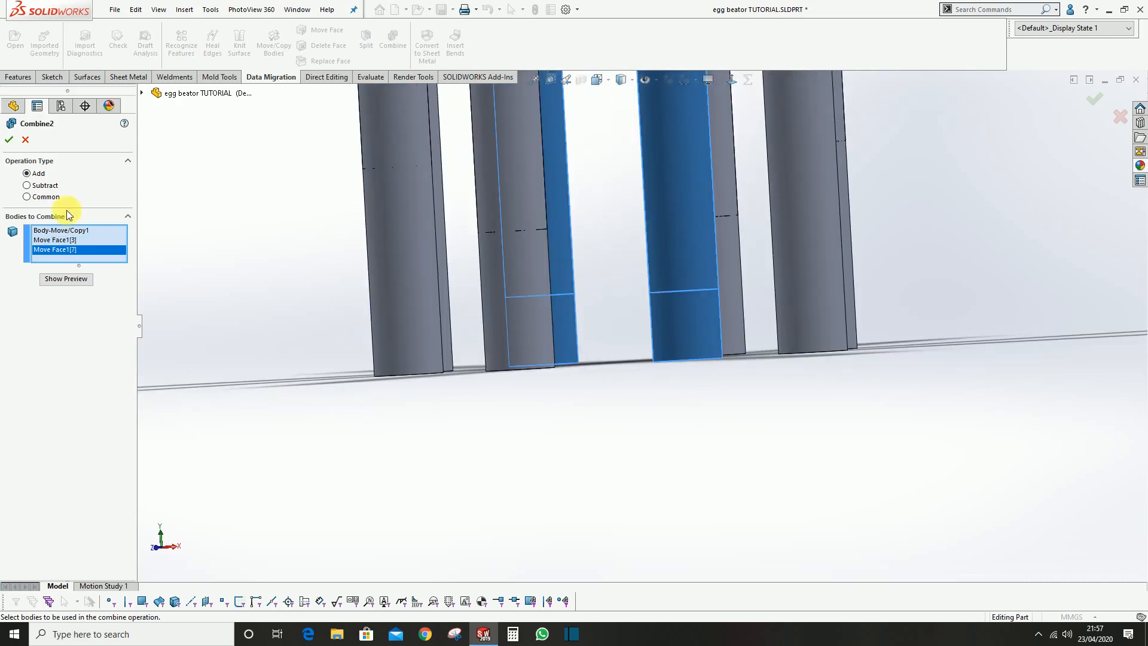
click(9, 140)
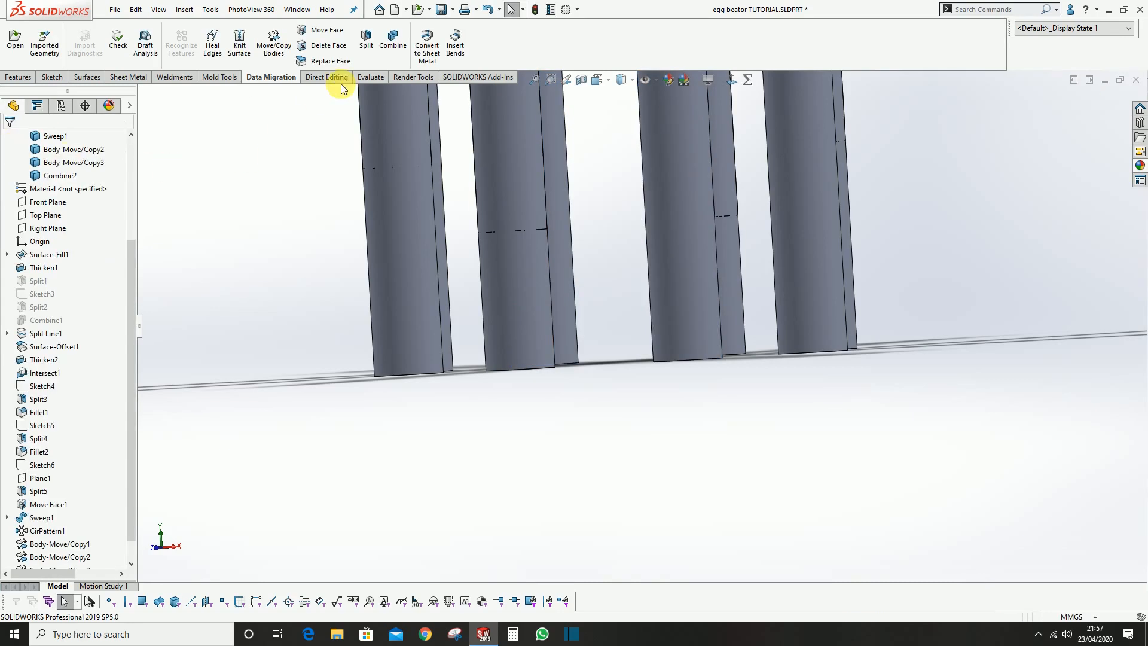
Combine the pin Move Face1[2], the opposite pin and the wire loop joining them into one body using Add
click(390, 46)
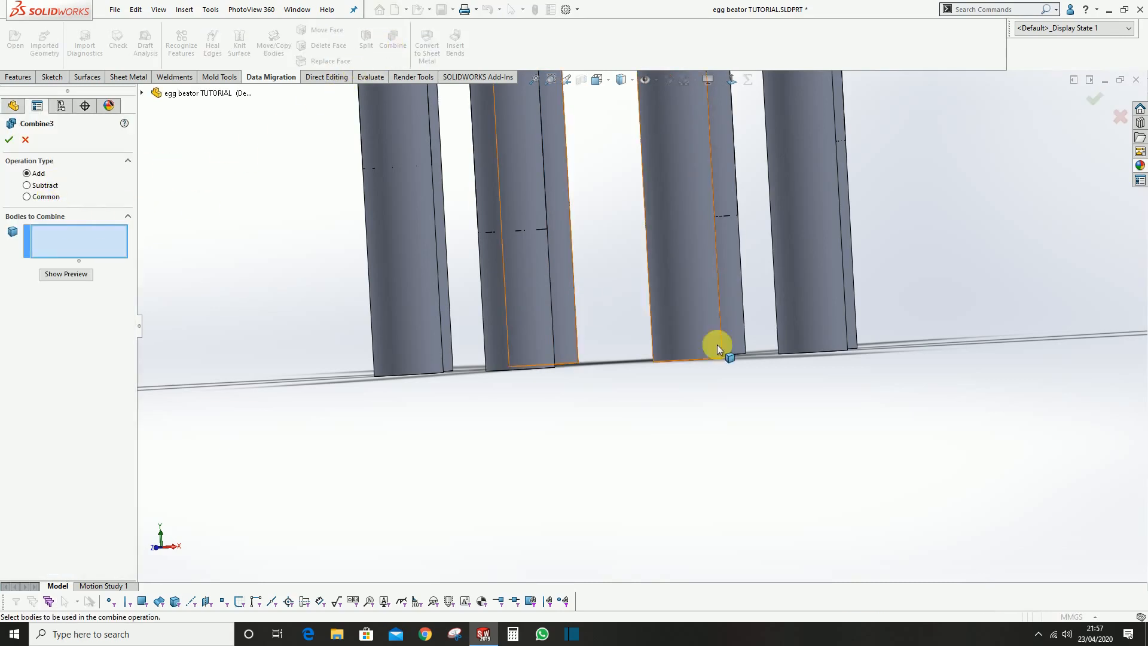
click(511, 296)
middle_drag(511, 295, 683, 437)
scroll(707, 256, down, 2)
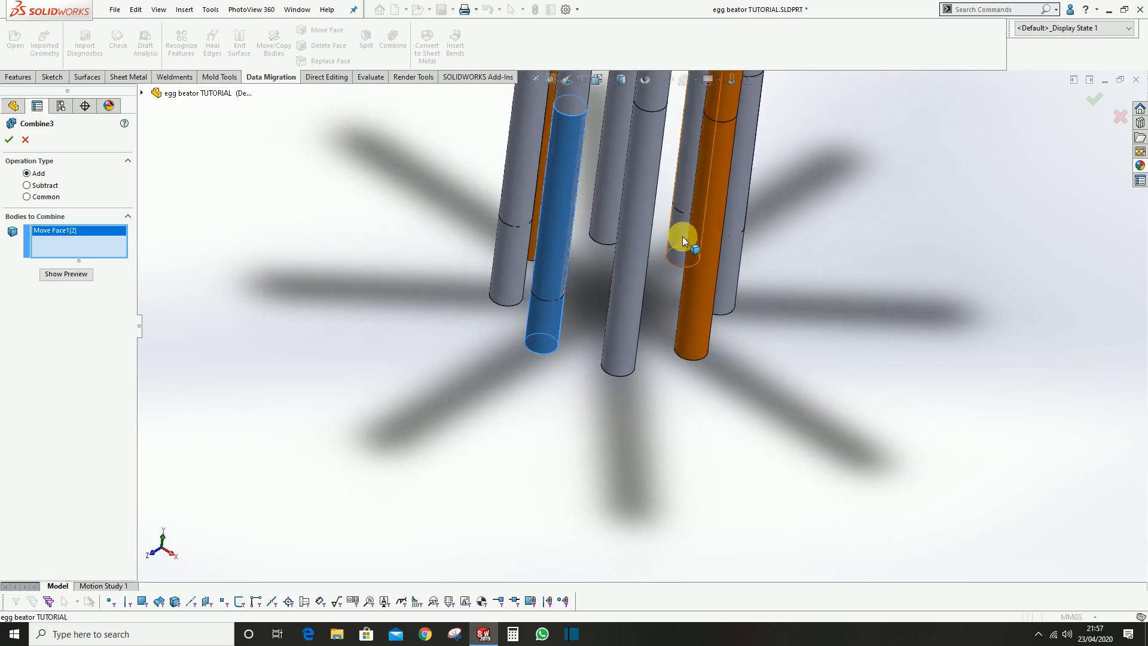
click(684, 239)
scroll(674, 239, up, 3)
click(616, 232)
middle_drag(616, 232, 609, 285)
key(Return)
key(Return)
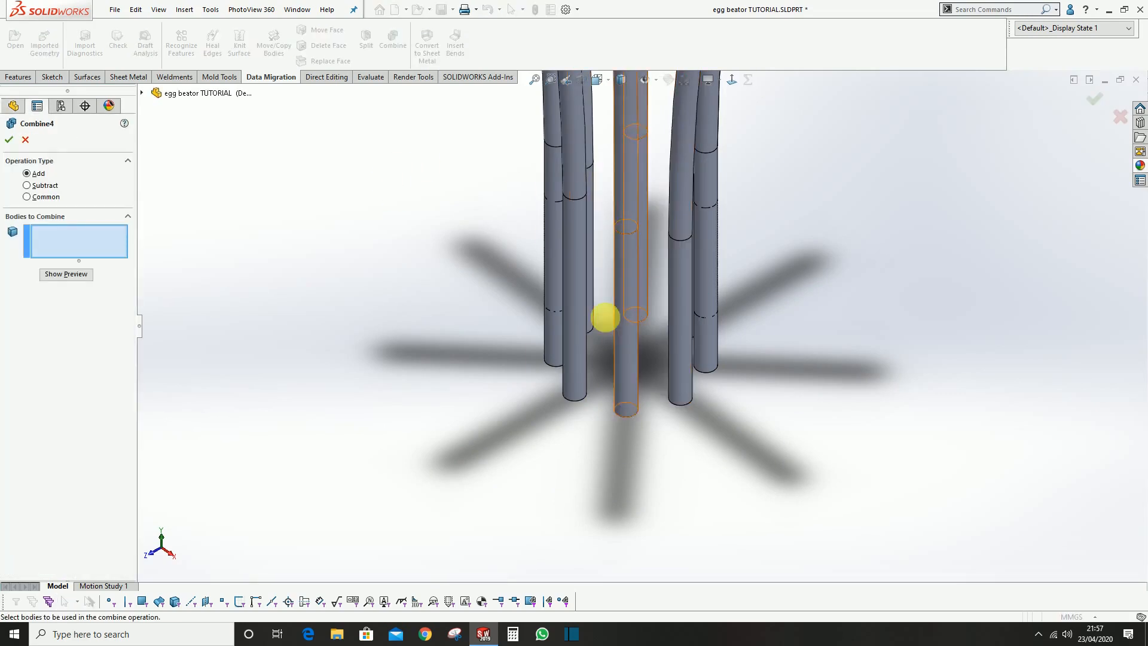
Combine the pins Move Face1[5] and Move Face1[1] with wire loop Body-Move/Copy3 using Add
click(704, 348)
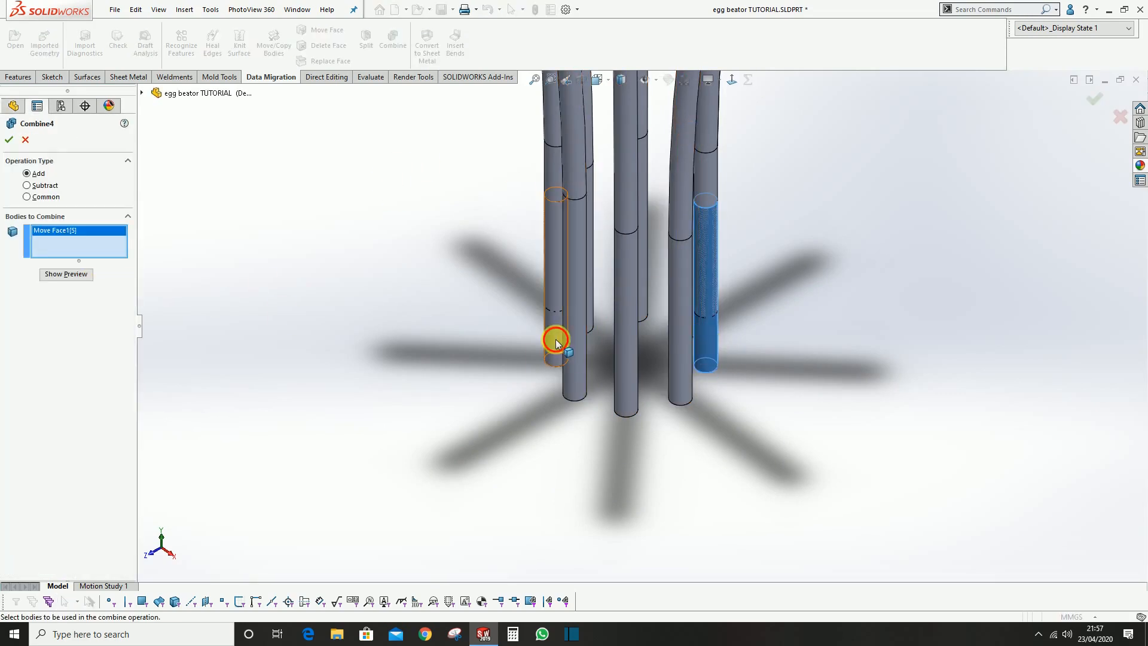
click(556, 339)
scroll(568, 239, up, 3)
scroll(573, 220, down, 2)
click(598, 212)
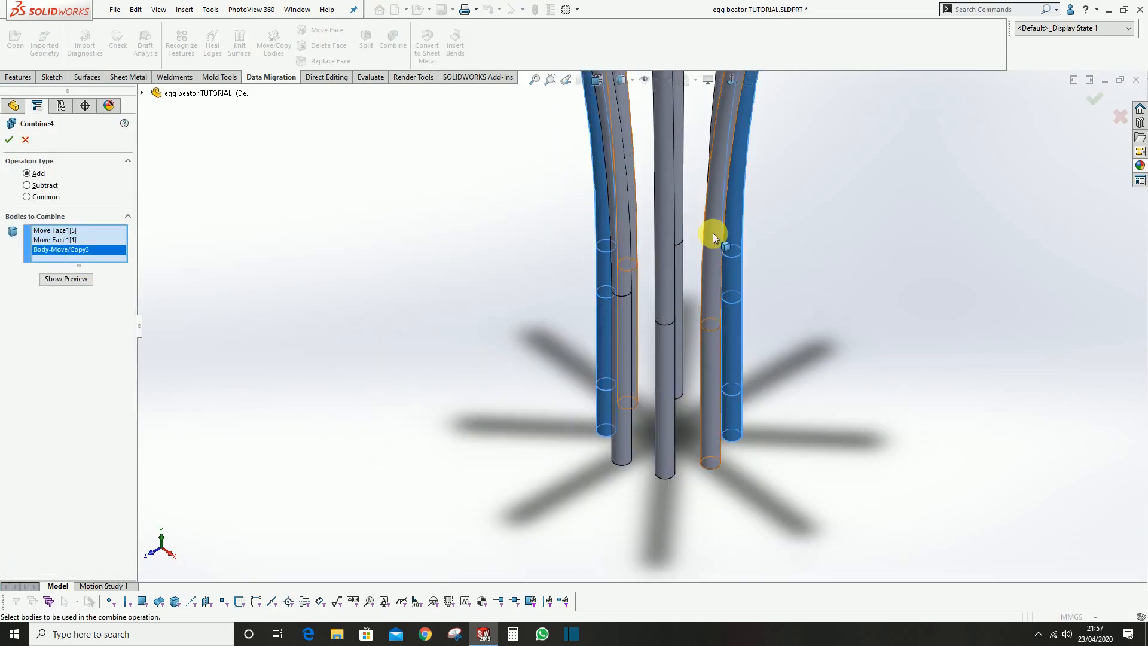
scroll(781, 327, up, 3)
key(Return)
Show the hidden handle bodies again and save the part
scroll(688, 196, up, 2)
scroll(594, 188, down, 5)
scroll(595, 187, up, 1)
scroll(669, 386, up, 2)
middle_drag(510, 275, 673, 328)
click(372, 351)
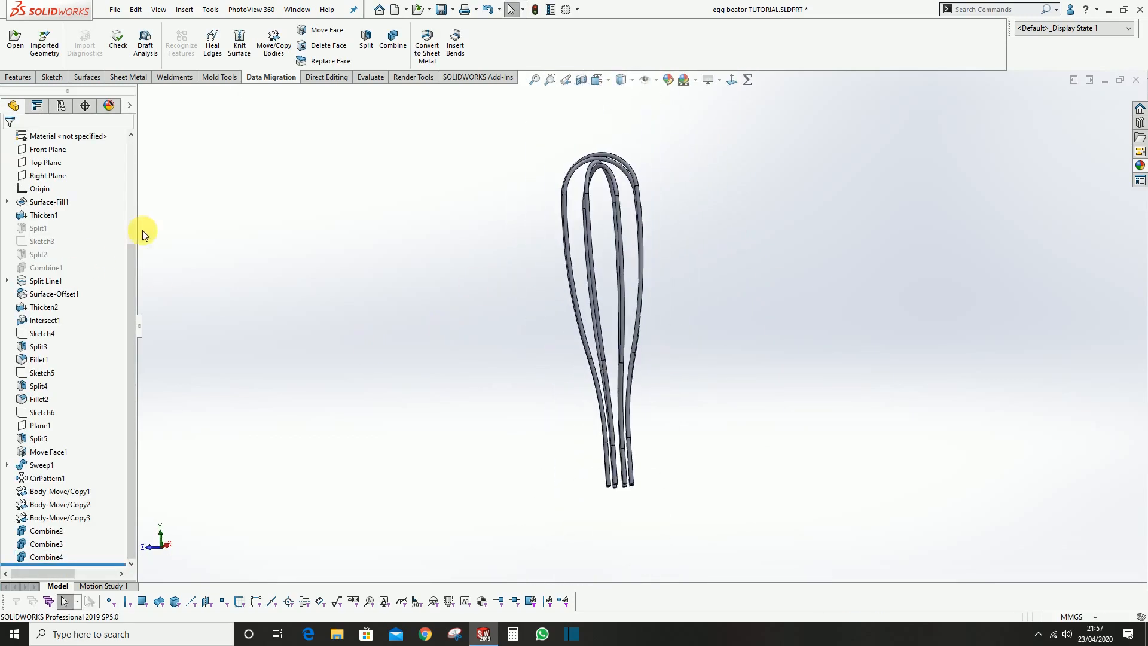
scroll(72, 270, up, 4)
click(53, 215)
click(61, 198)
click(380, 264)
scroll(673, 470, down, 3)
scroll(673, 470, up, 4)
middle_drag(636, 493, 294, 453)
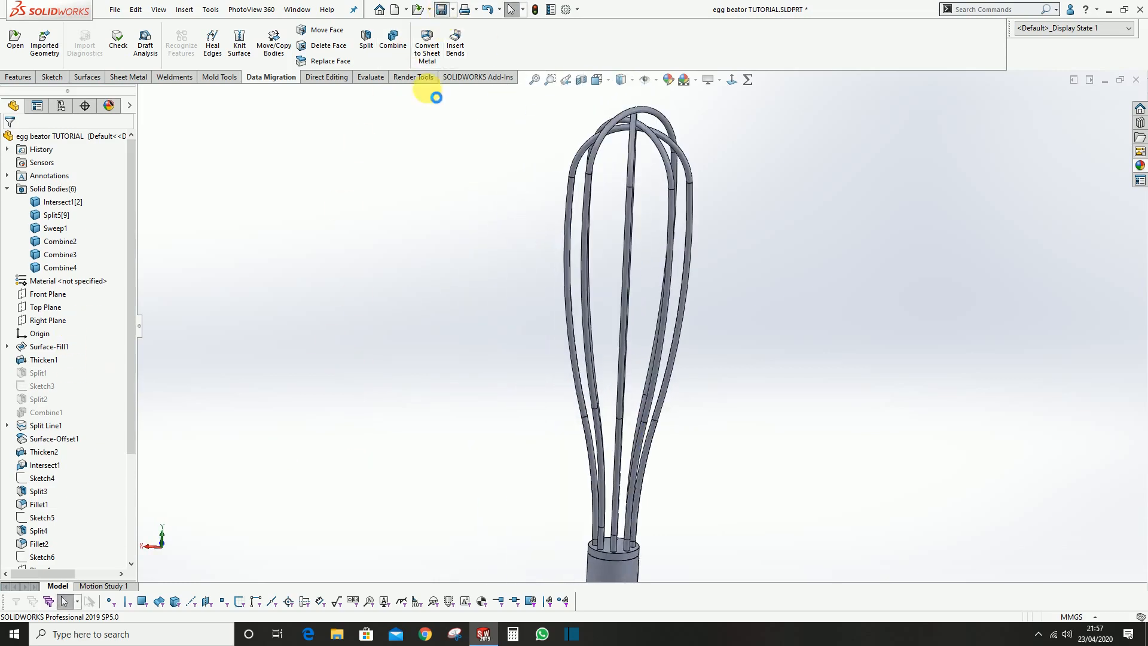
Create a reference plane offset from the handle's end face so that it cuts across the wire loops
scroll(634, 368, down, 5)
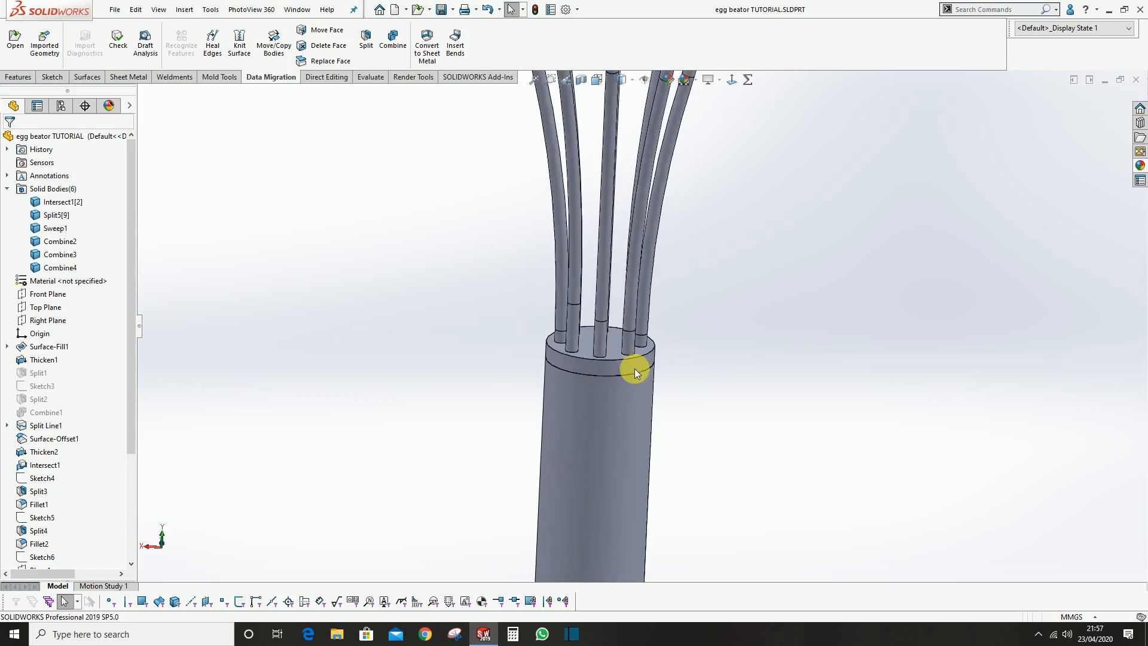
click(607, 352)
scroll(607, 352, up, 4)
scroll(398, 57, up, 6)
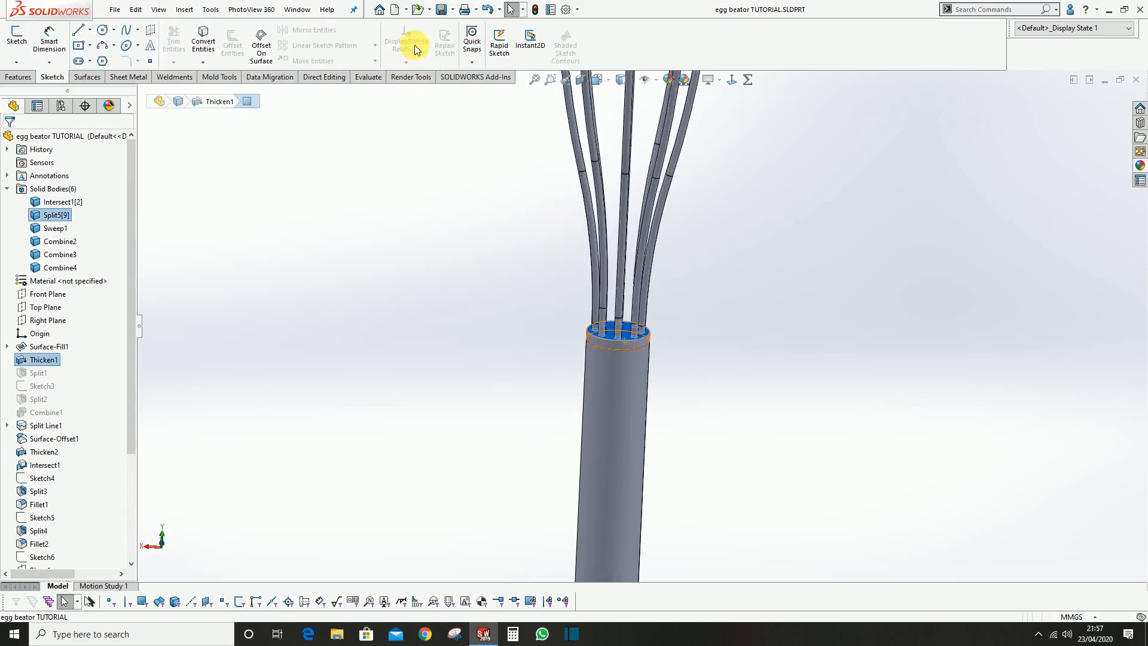
click(468, 54)
click(478, 77)
scroll(604, 287, up, 5)
scroll(609, 311, down, 2)
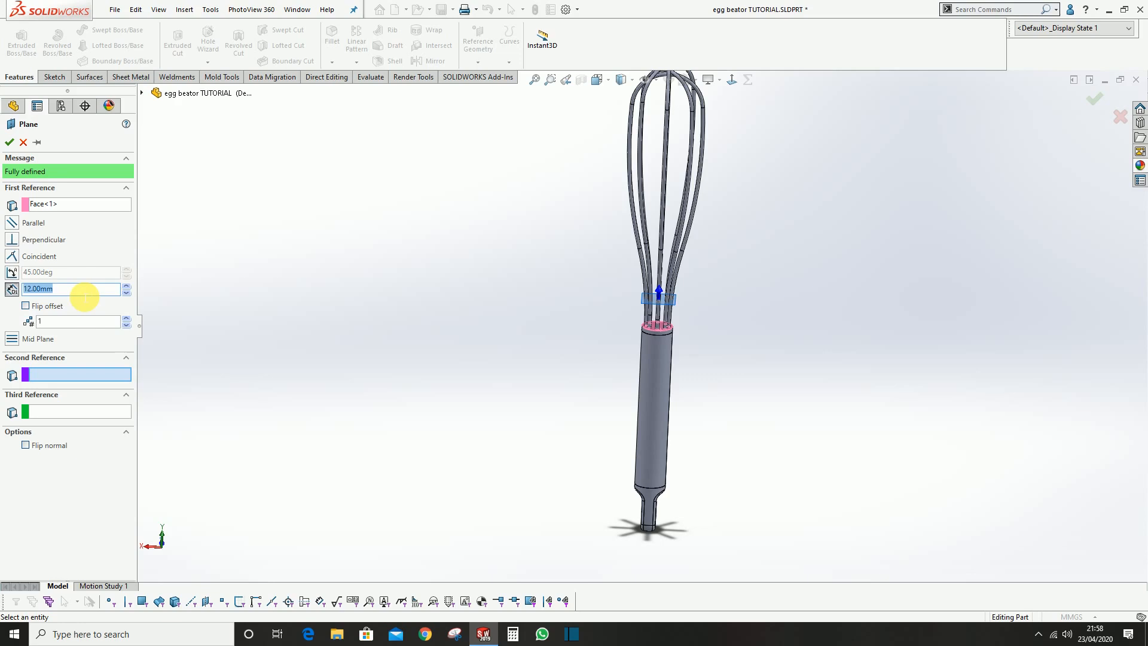
key(Return)
click(9, 141)
Sketch a circle about 30 mm in diameter, centred on the origin, on the new offset plane
right_click(505, 184)
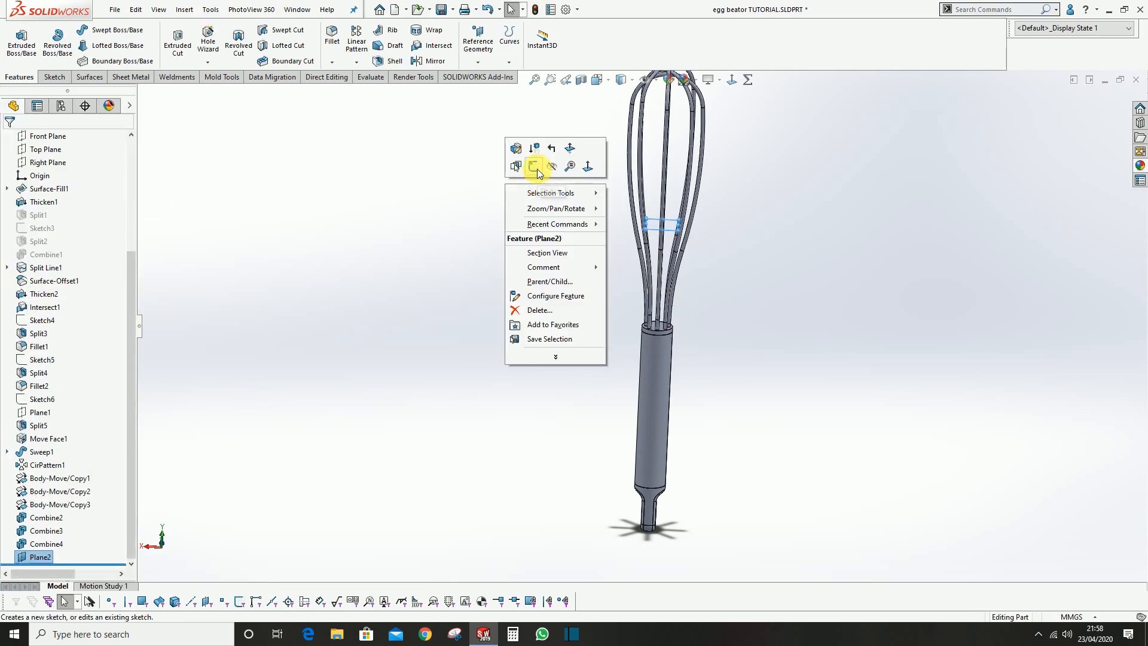
click(531, 167)
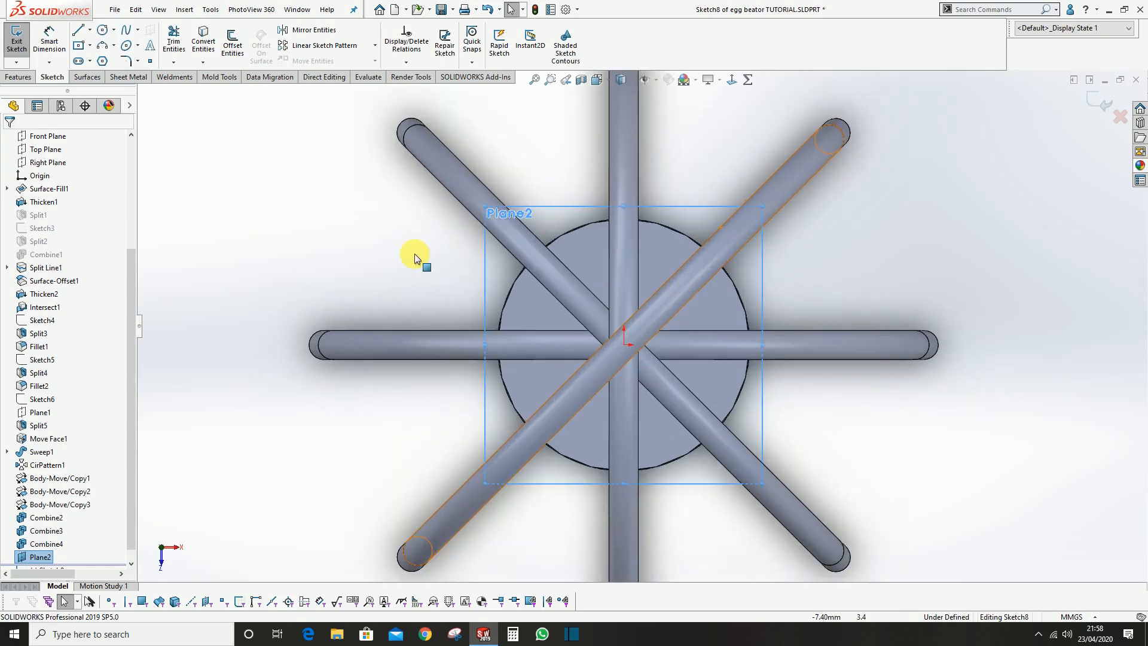
click(103, 30)
click(624, 345)
scroll(688, 350, up, 3)
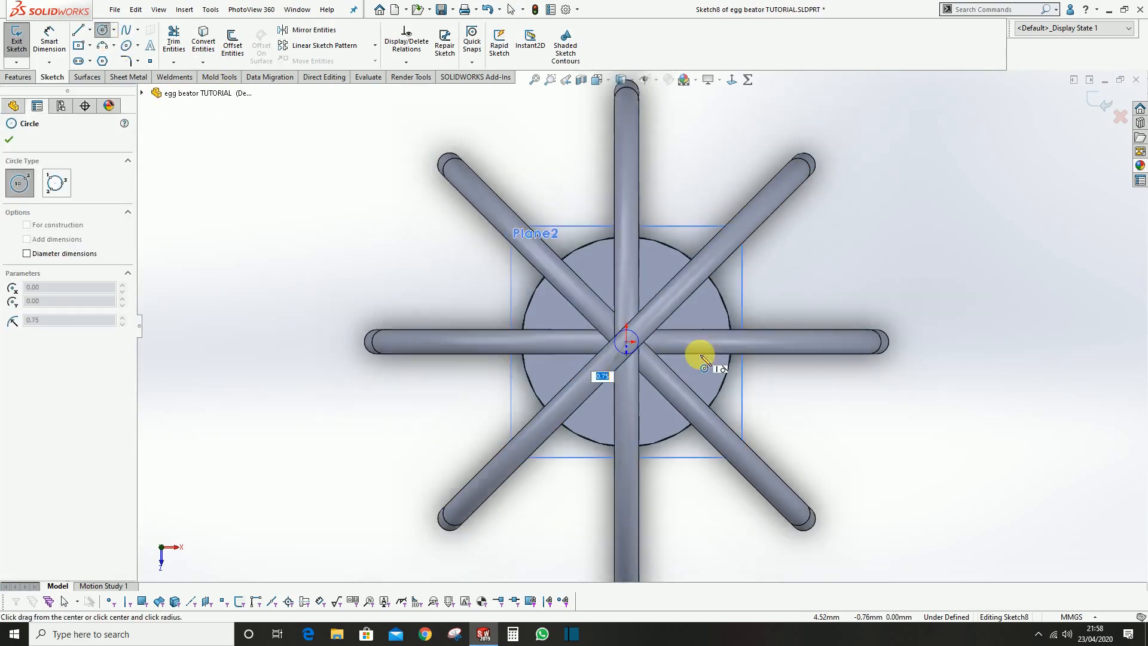
click(785, 281)
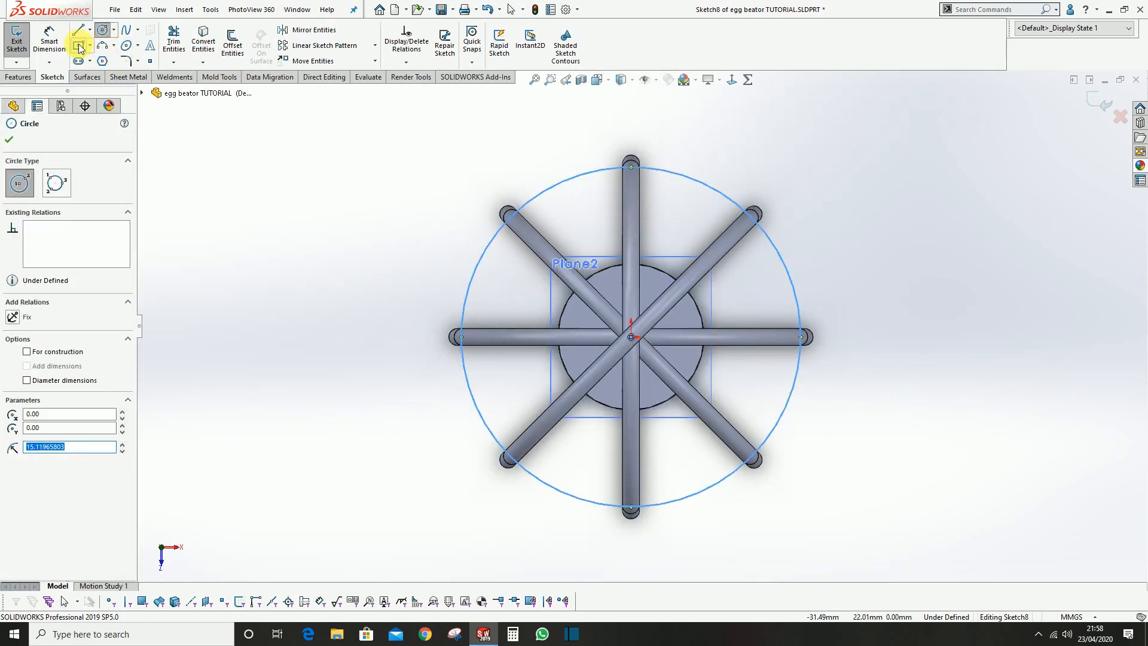
Set the circle's diameter to 32 mm and exit the sketch
click(49, 40)
click(682, 177)
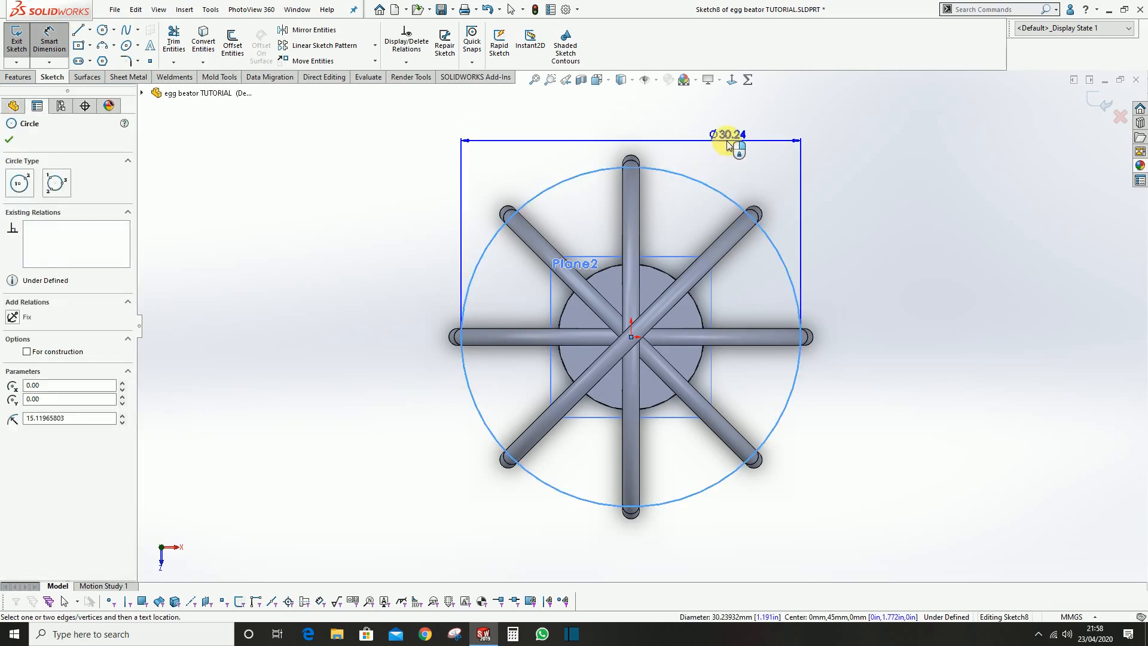
click(726, 141)
text(32)
key(Return)
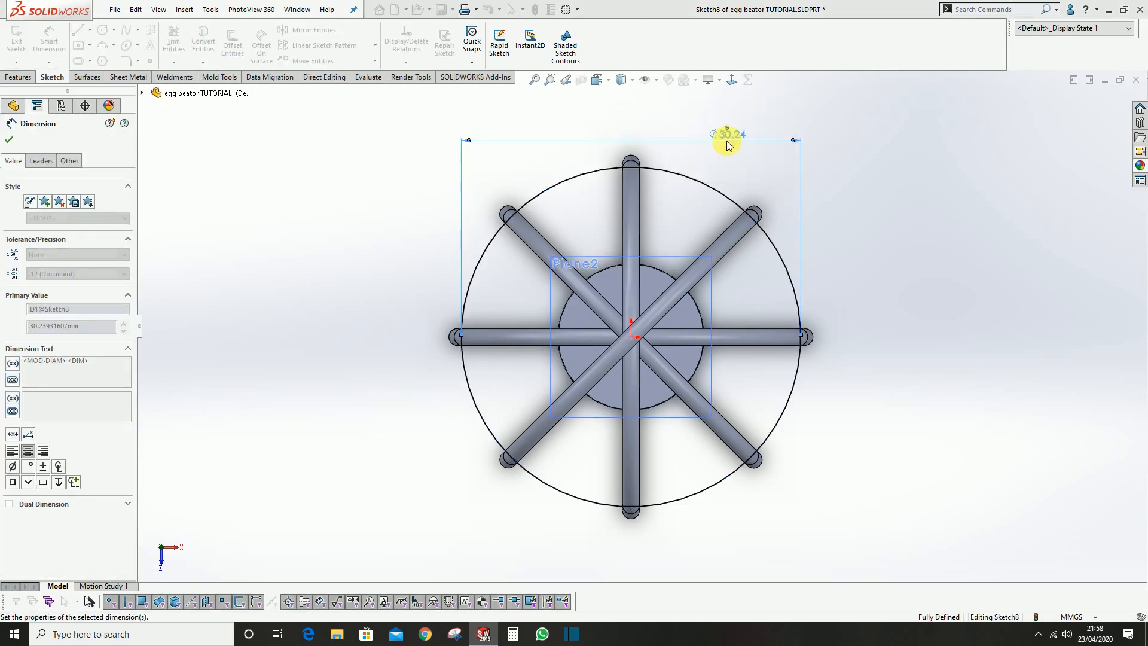
middle_drag(873, 207, 885, 173)
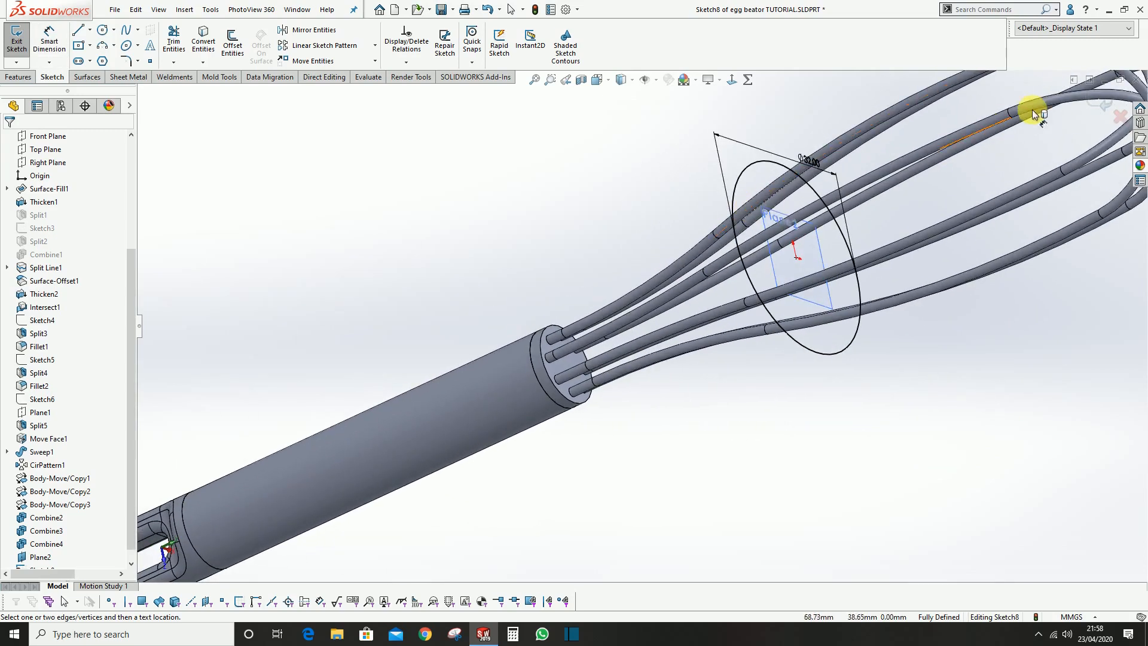
click(1102, 102)
Create a Filled Surface from the circle sketch to form a flat disc across the wires
scroll(826, 242, up, 3)
scroll(749, 248, down, 3)
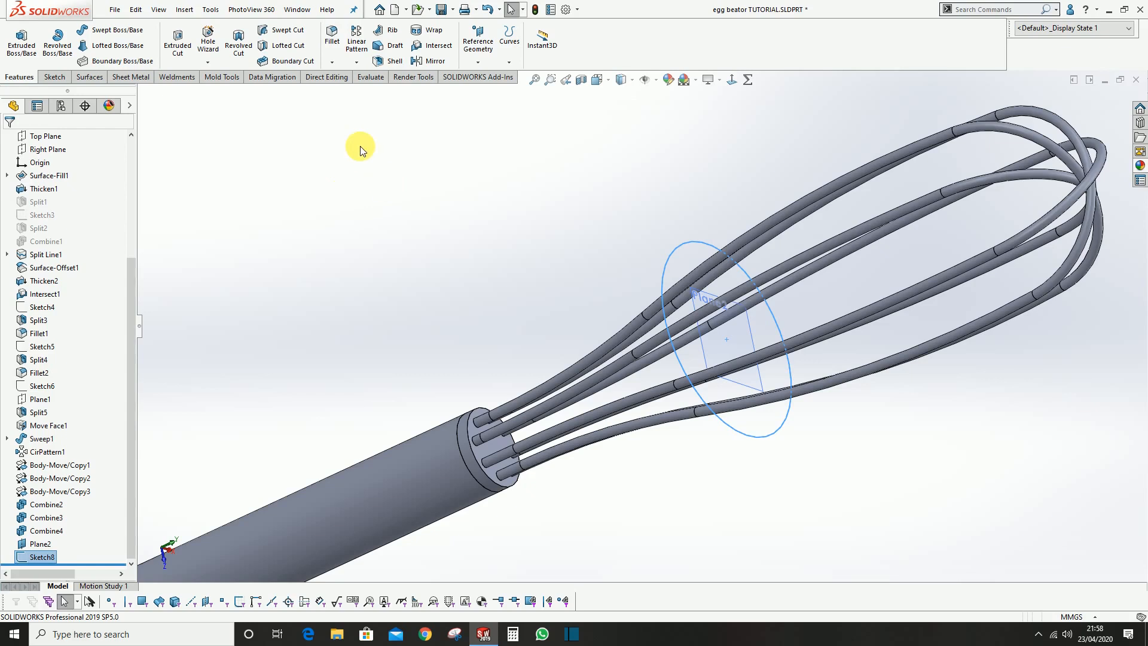
click(91, 77)
click(178, 44)
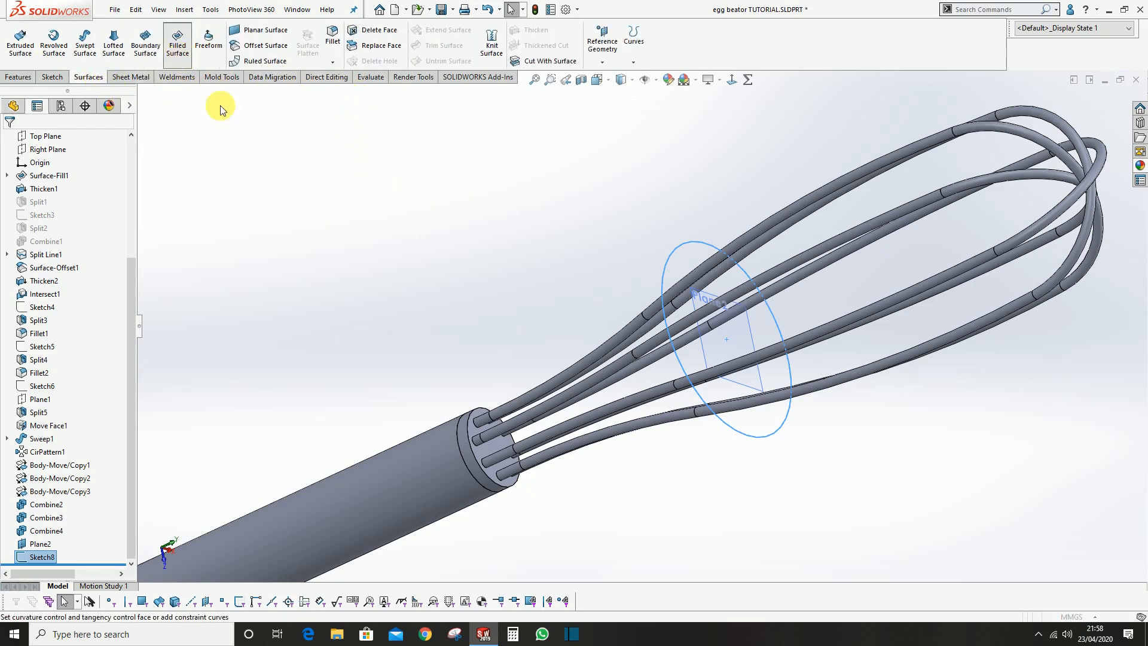
click(6, 142)
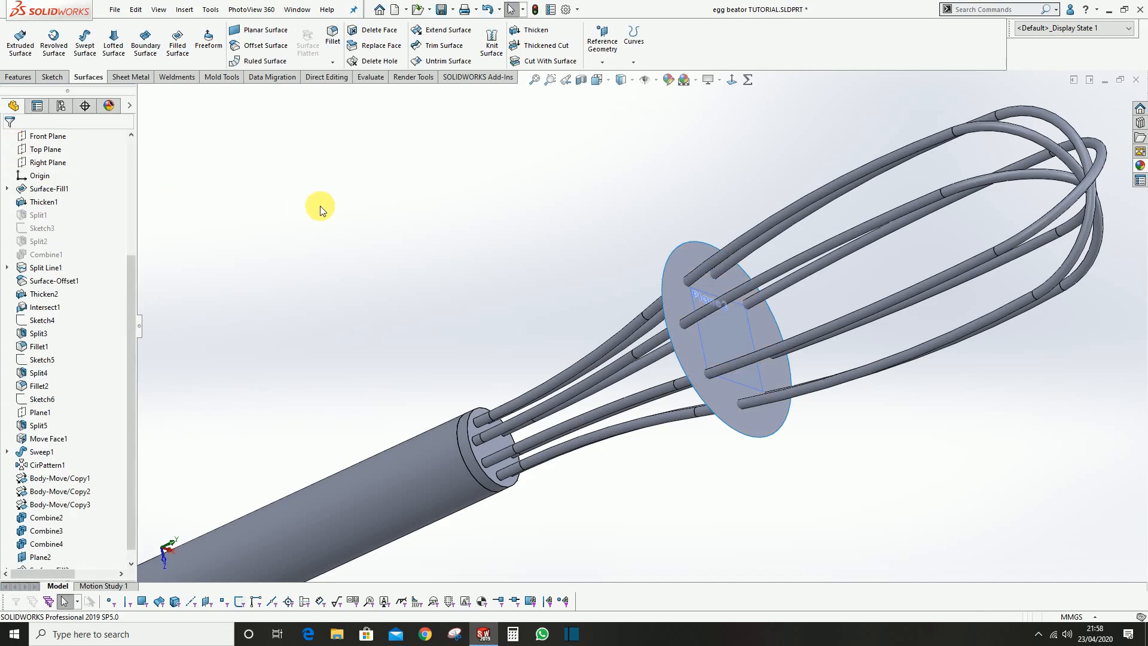
Thicken the circular filled surface across the wires by 0.75 mm, without merging the result with the other bodies
scroll(634, 244, up, 2)
scroll(676, 308, down, 3)
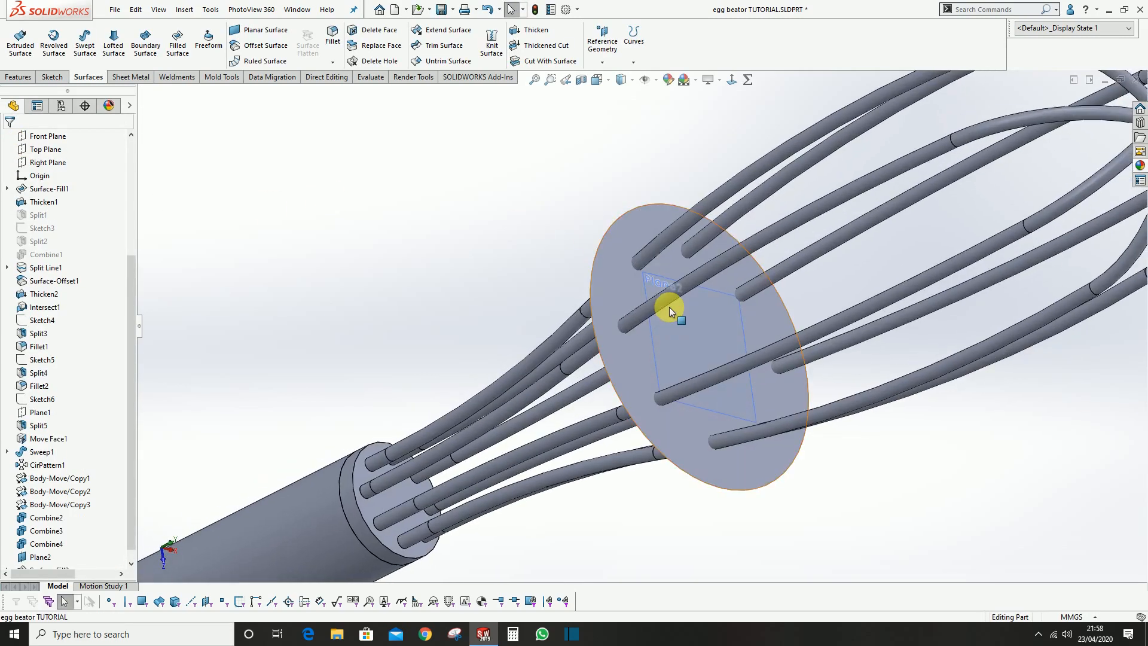
click(669, 306)
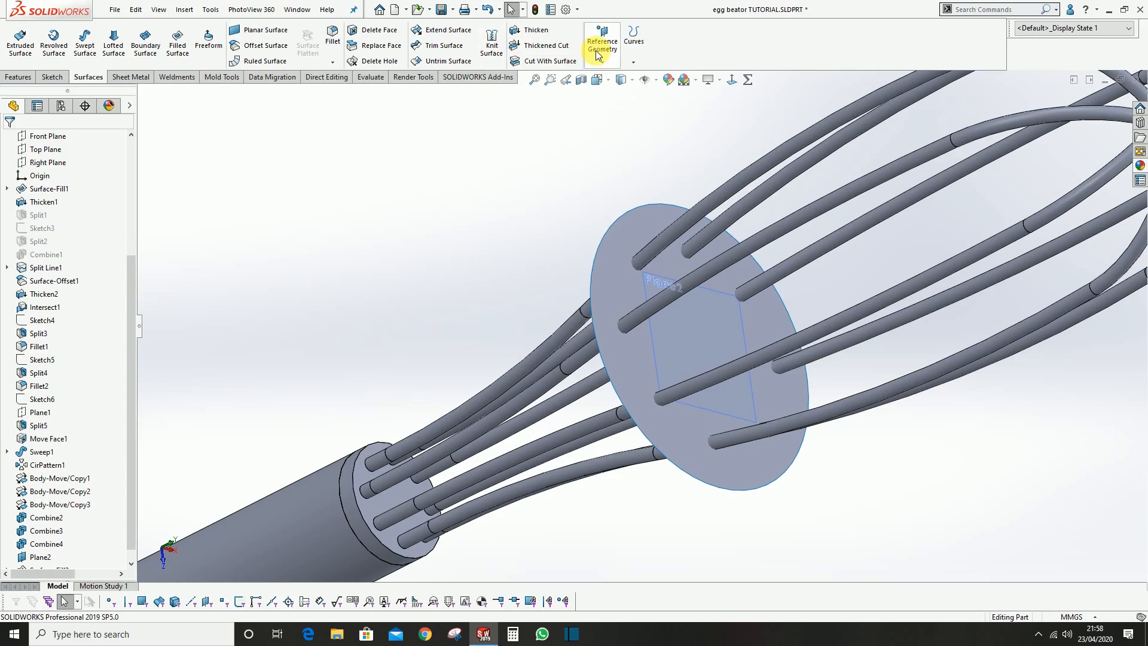
scroll(648, 256, down, 1)
middle_drag(646, 257, 637, 266)
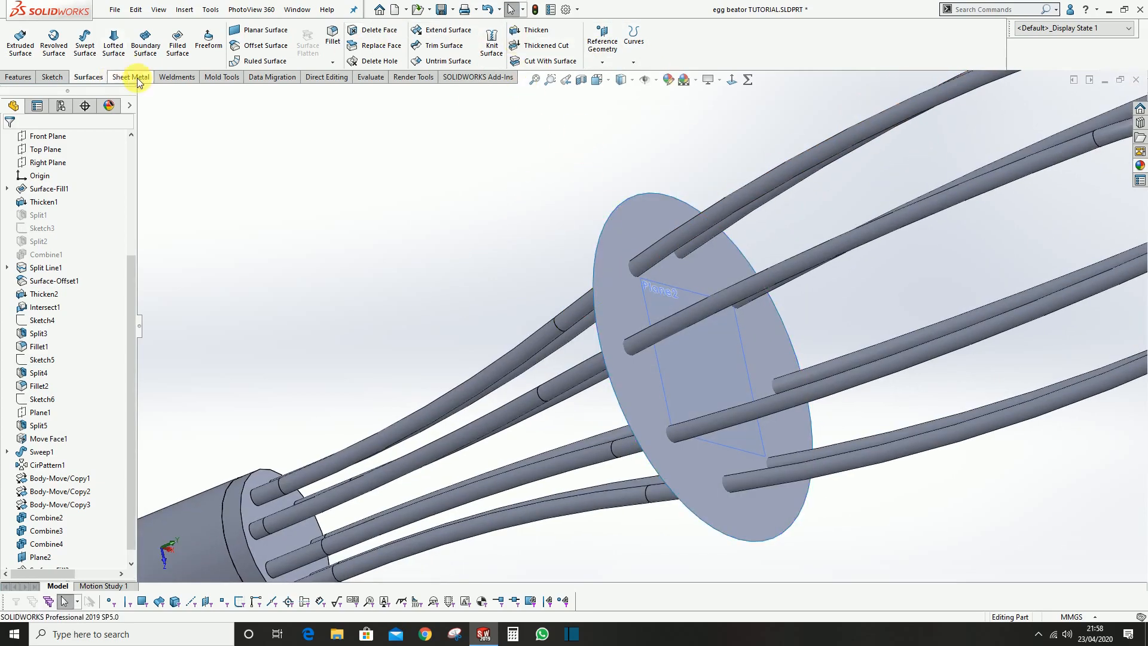
click(514, 30)
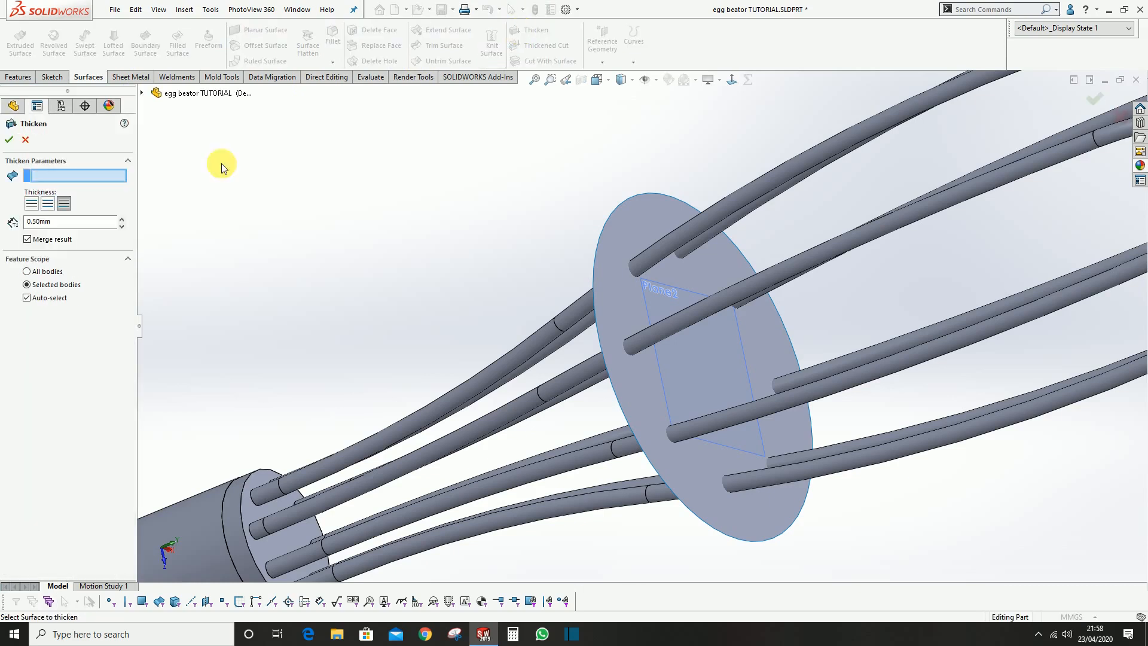
click(640, 223)
middle_drag(641, 223, 598, 305)
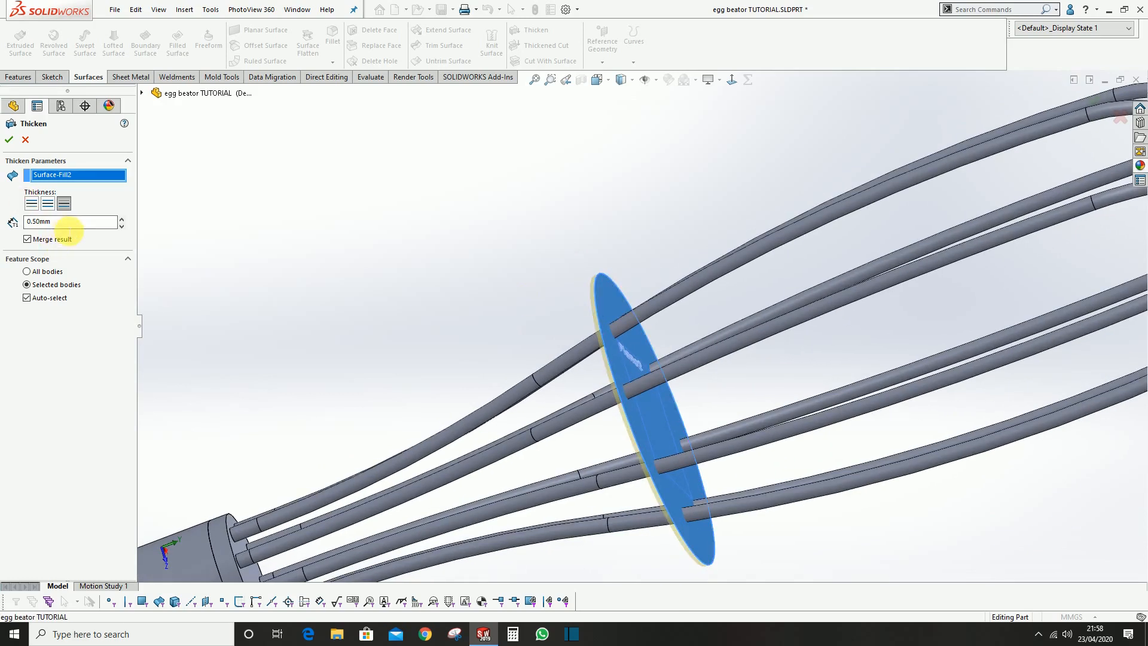
text(0.75)
key(Return)
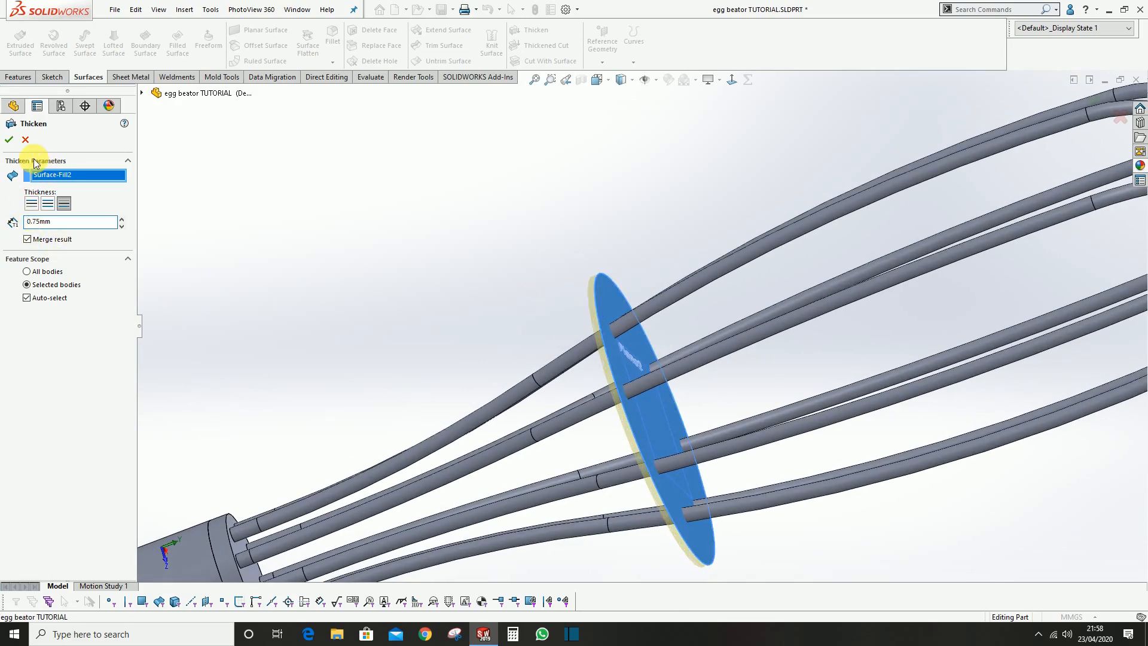
click(30, 242)
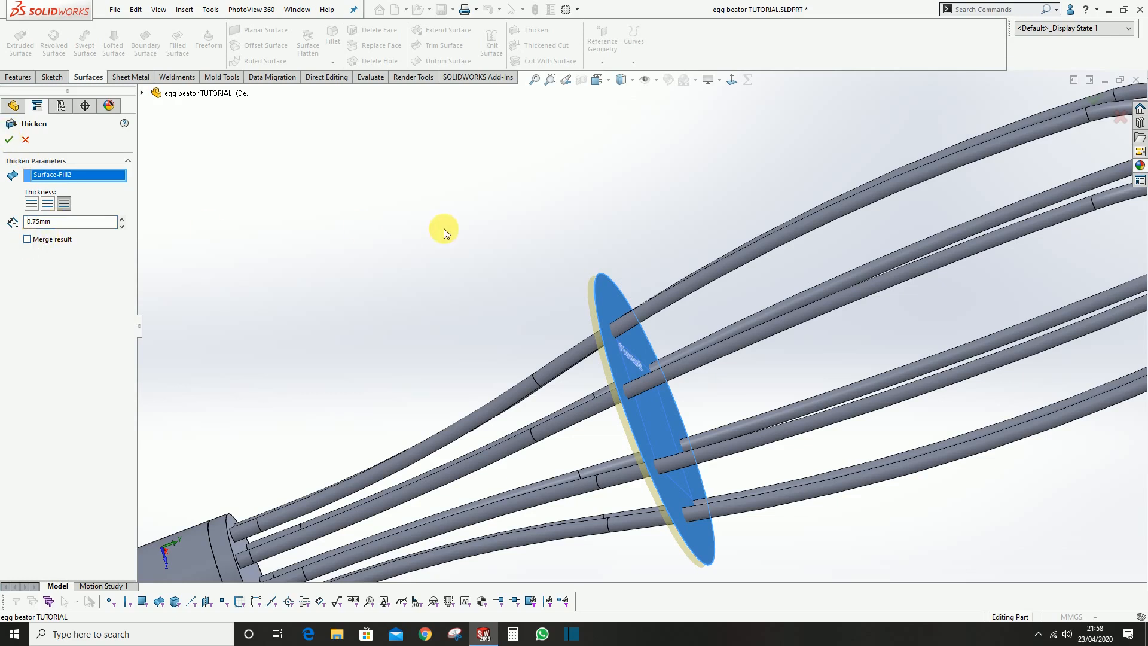
scroll(438, 231, up, 1)
scroll(734, 373, down, 1)
middle_drag(525, 326, 547, 317)
click(9, 140)
Examine the thickened disc from several angles where the wire loops pass through it
scroll(690, 336, up, 1)
scroll(610, 344, down, 2)
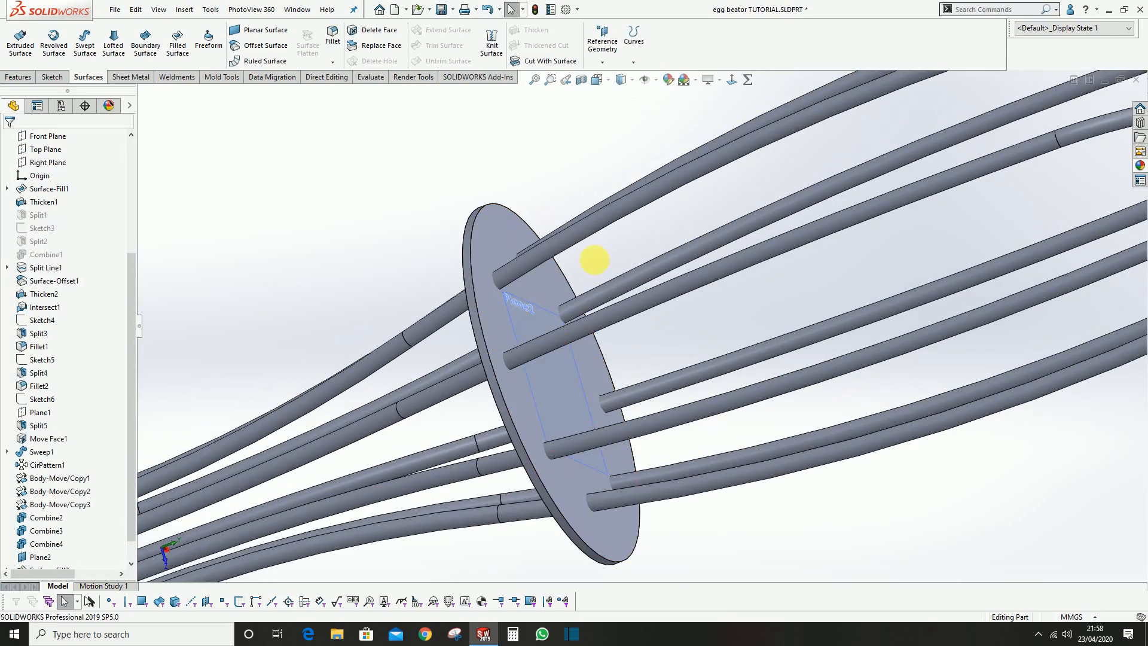
scroll(600, 310, up, 3)
middle_drag(564, 389, 518, 361)
scroll(573, 361, down, 3)
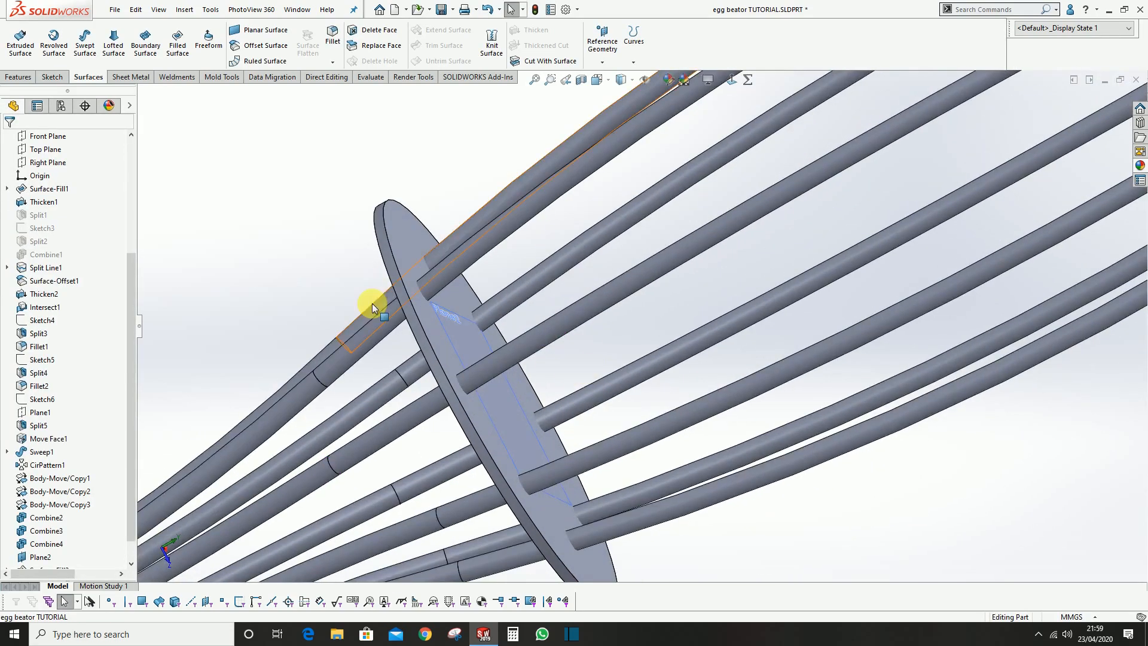
scroll(437, 301, down, 2)
scroll(454, 287, up, 5)
scroll(453, 256, down, 2)
mouse_move(452, 256)
middle_down()
mouse_move(634, 379)
mouse_move(468, 273)
middle_up()
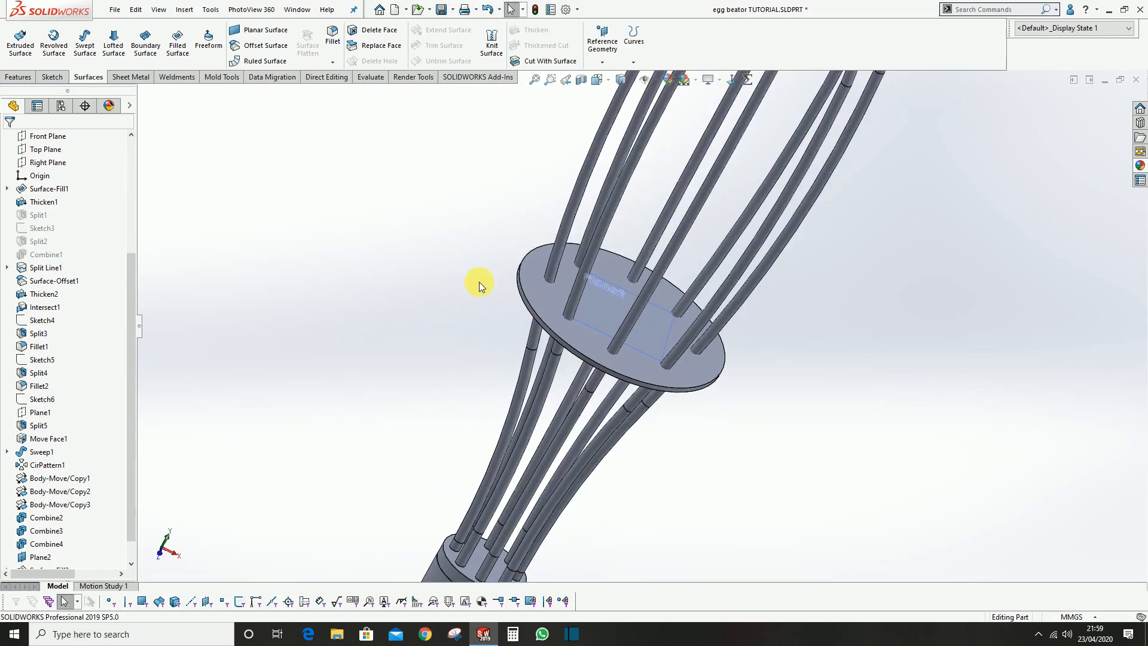
scroll(479, 282, up, 3)
middle_drag(584, 251, 628, 239)
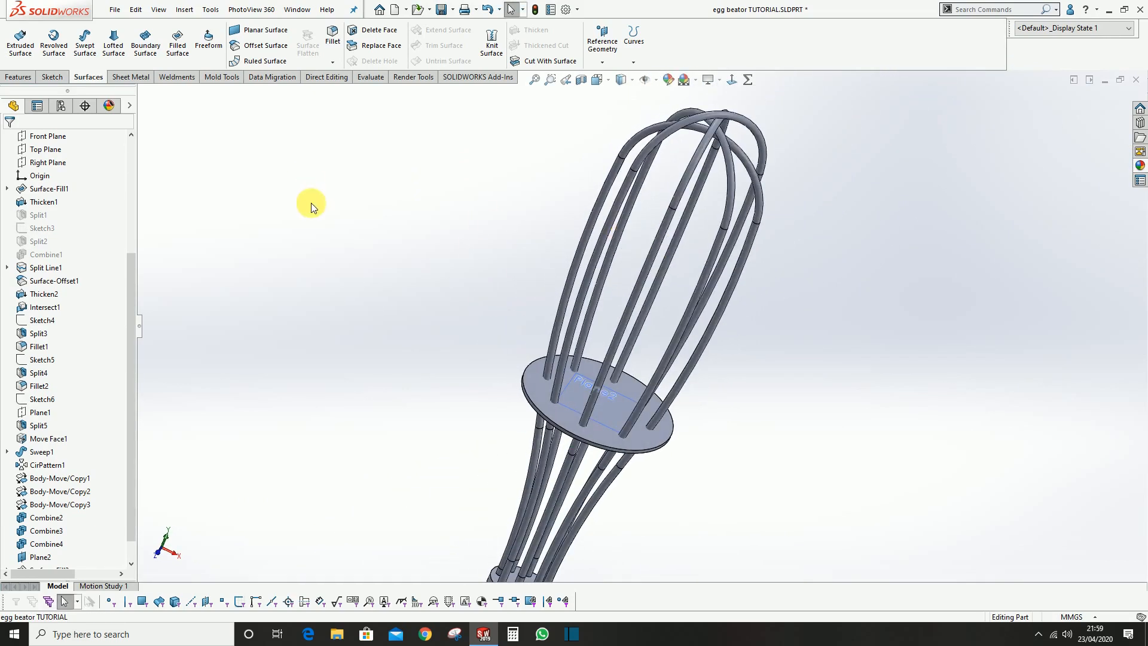
scroll(197, 59, up, 2)
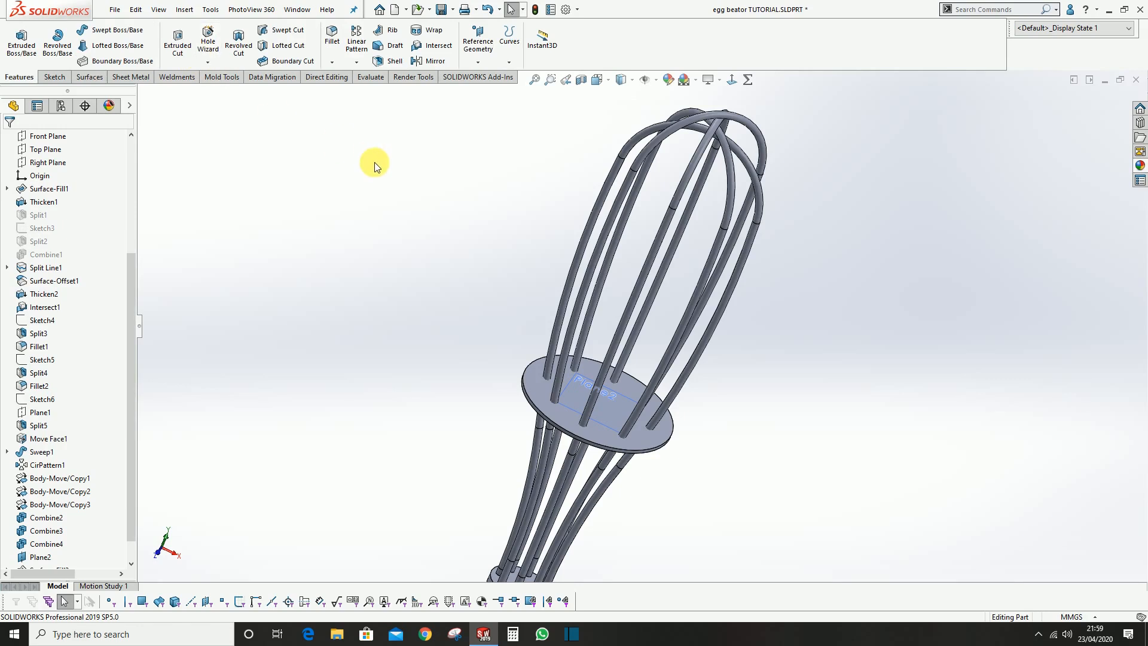
scroll(250, 39, down, 6)
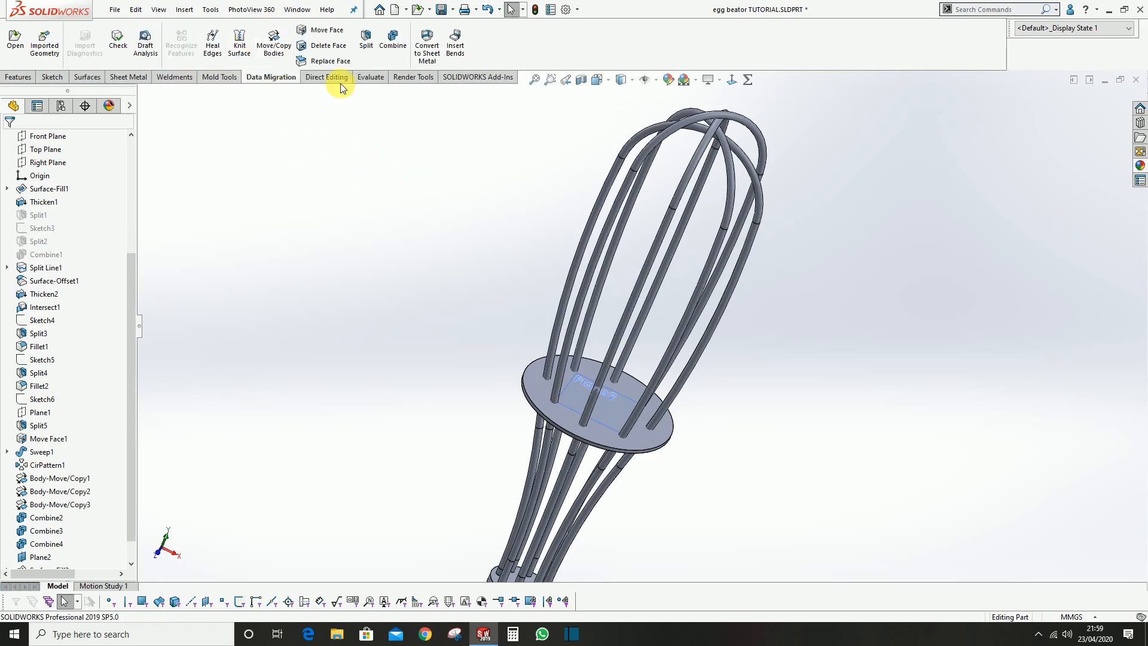
Make one in-place copy of all four wire loop bodies with Move/Copy Bodies, without any translation or rotation
click(274, 37)
scroll(688, 190, down, 3)
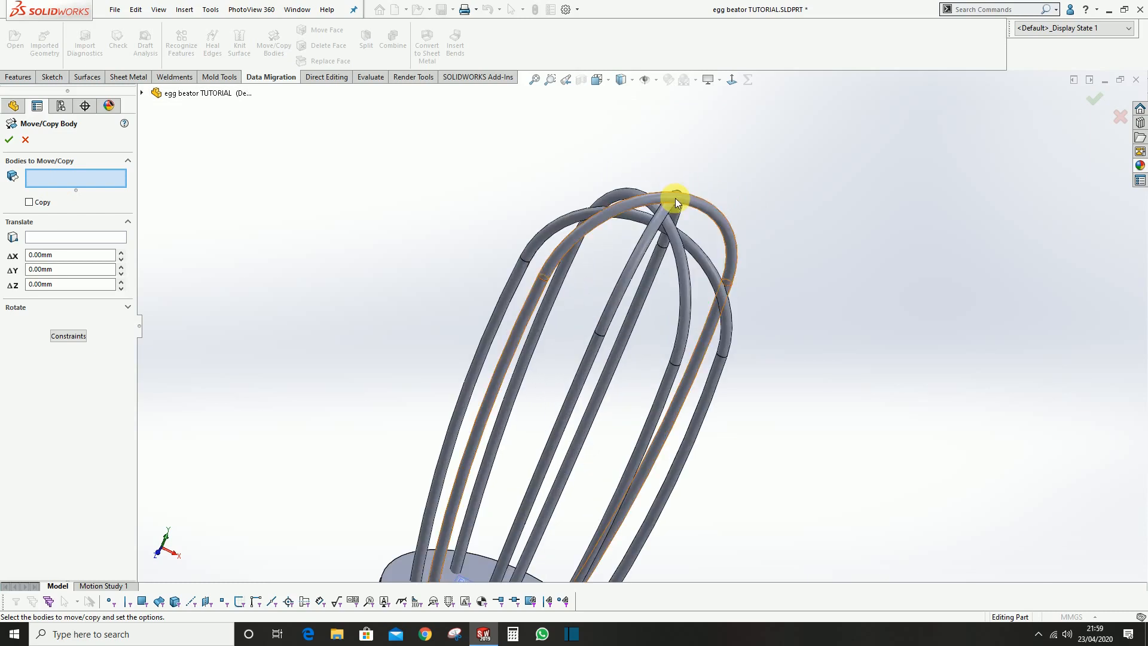
click(676, 198)
click(638, 226)
click(616, 191)
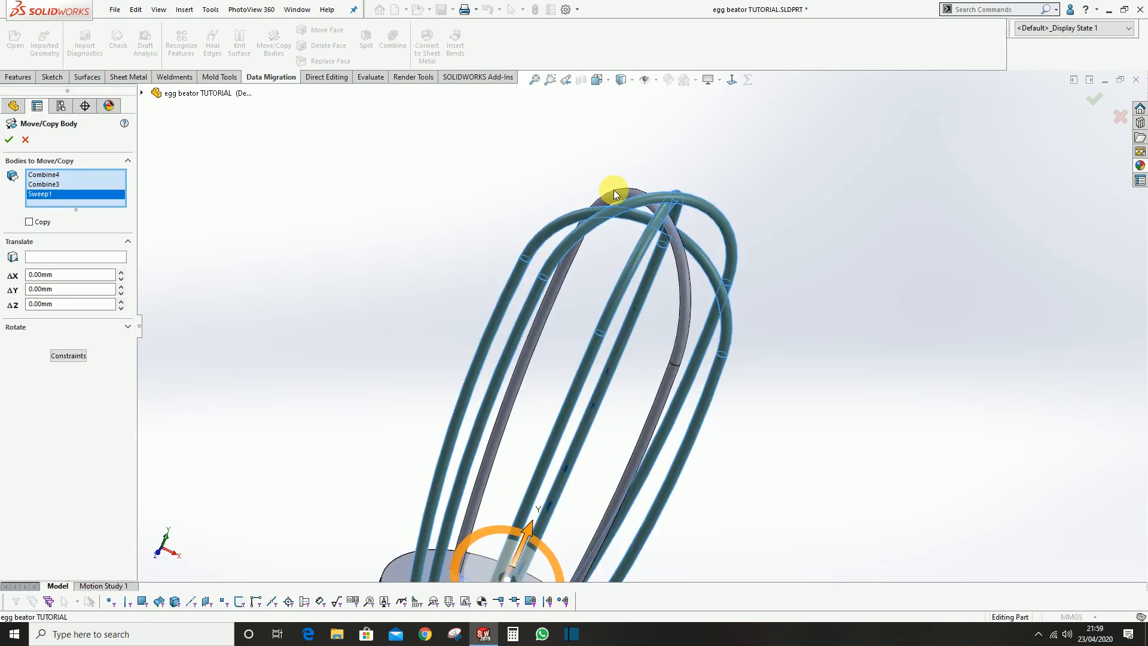
click(617, 192)
scroll(630, 283, up, 1)
scroll(619, 284, down, 2)
middle_drag(618, 283, 709, 387)
scroll(644, 334, up, 2)
scroll(706, 391, up, 1)
scroll(610, 408, down, 2)
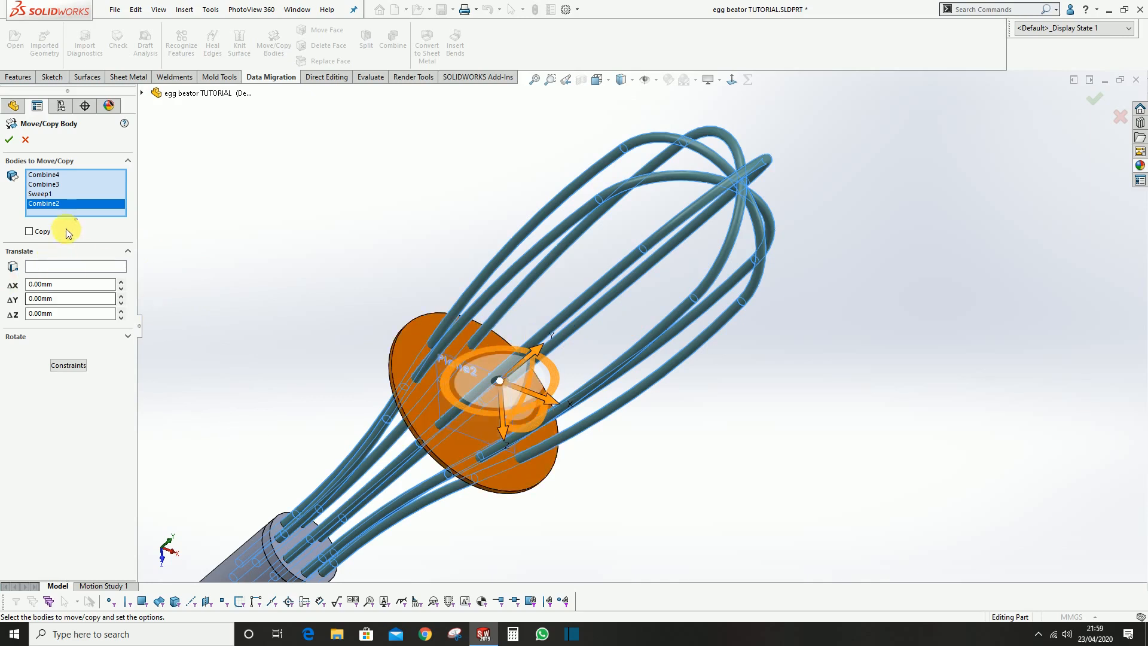
click(29, 231)
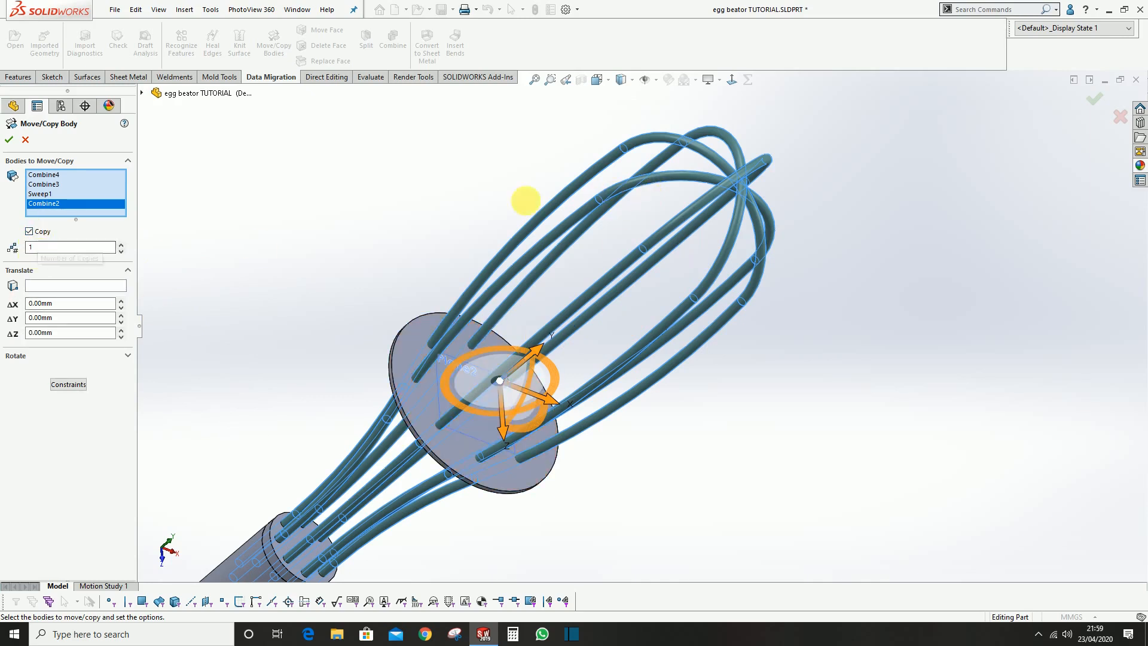
click(8, 140)
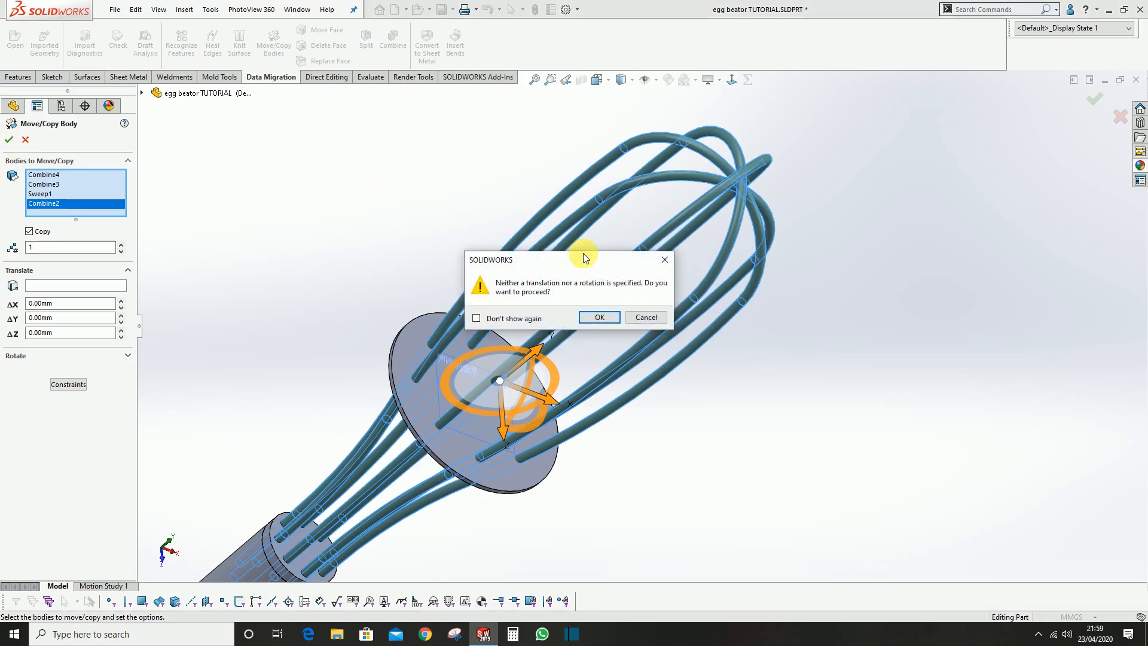
drag(576, 264, 375, 183)
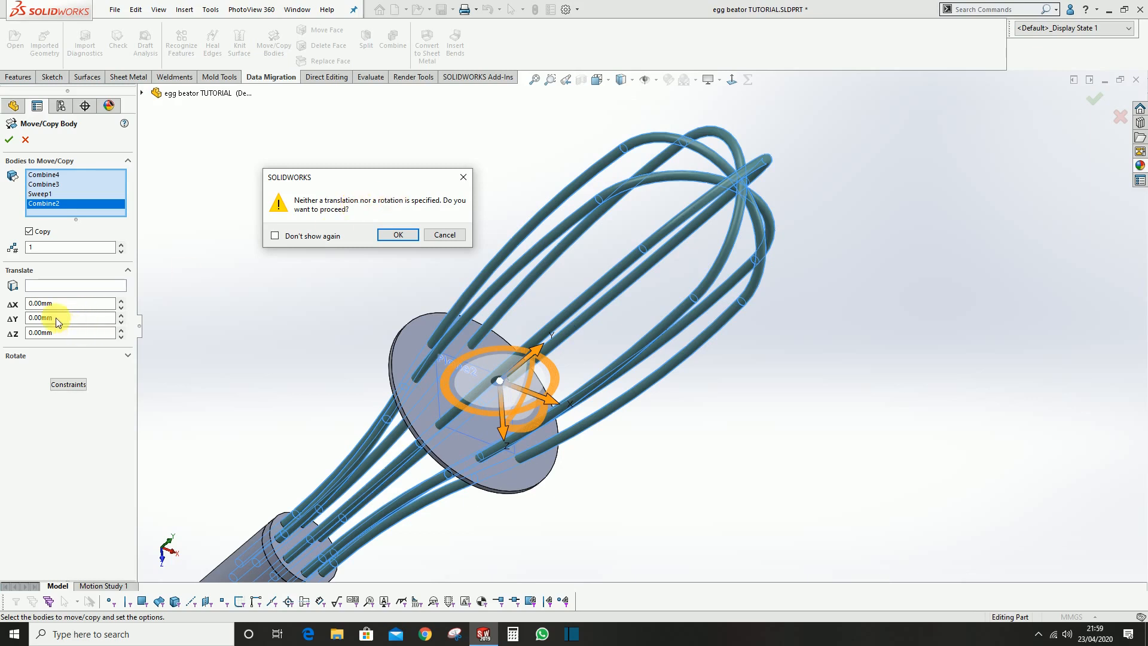
click(398, 234)
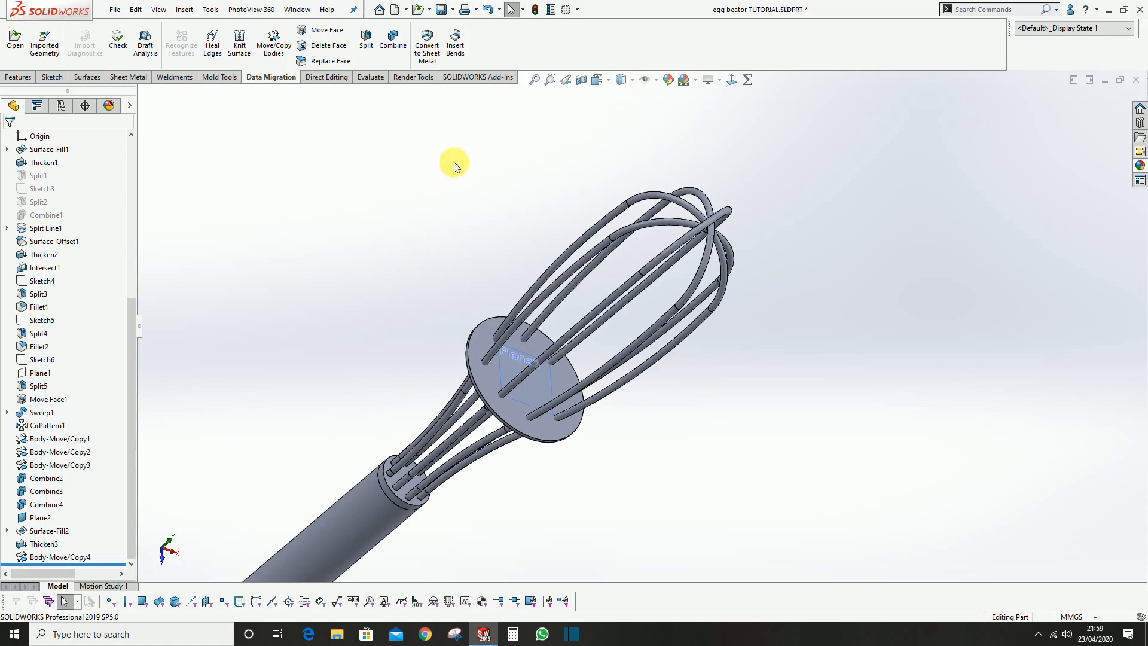
Subtract the four copied wire loop bodies from the thickened disc with Combine
click(393, 39)
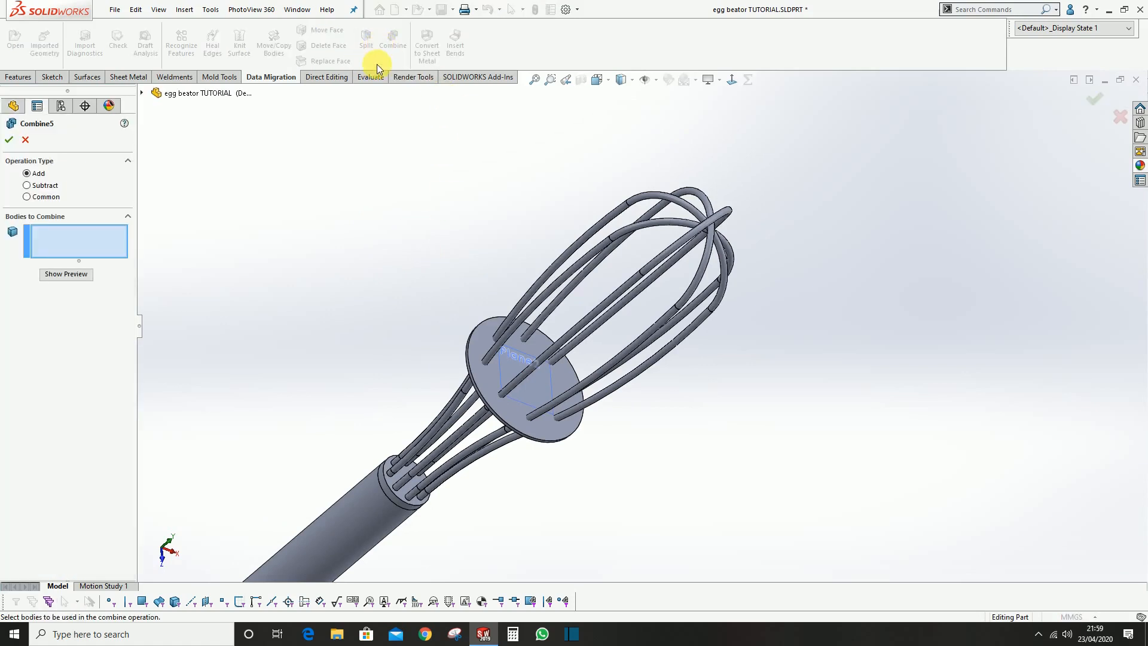
click(27, 185)
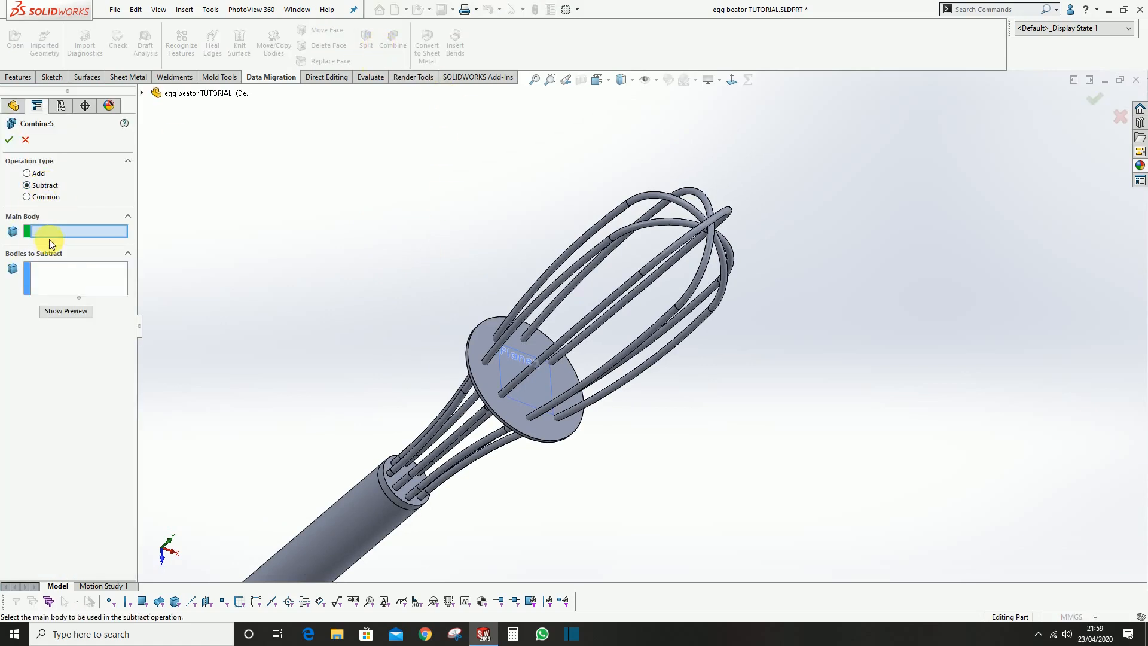
click(486, 337)
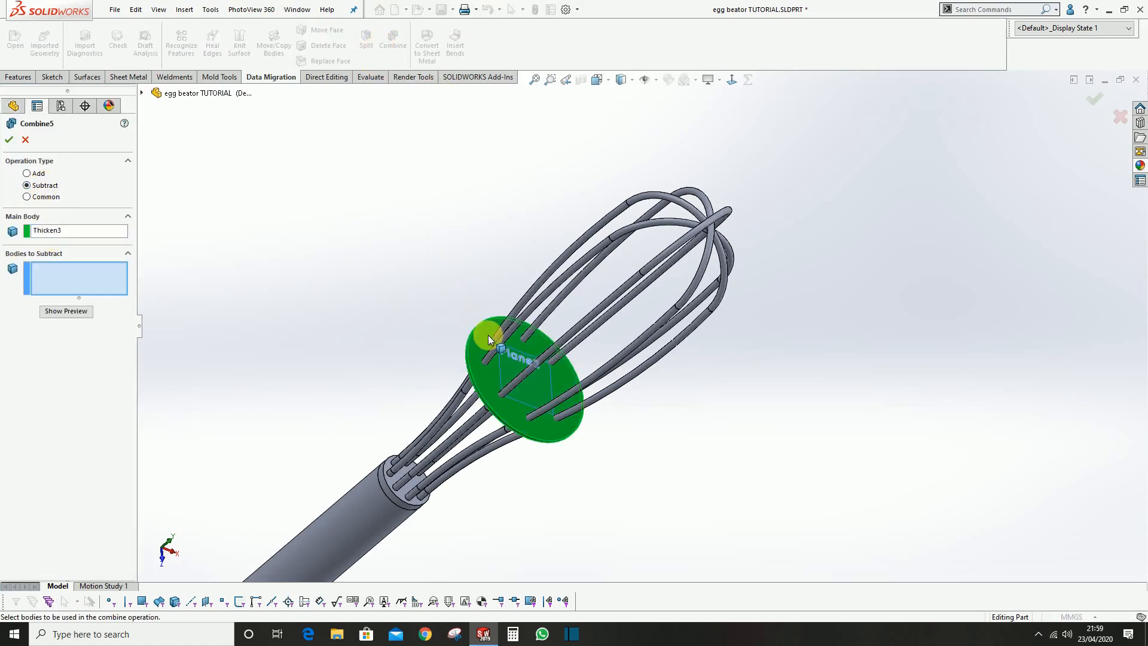
click(142, 93)
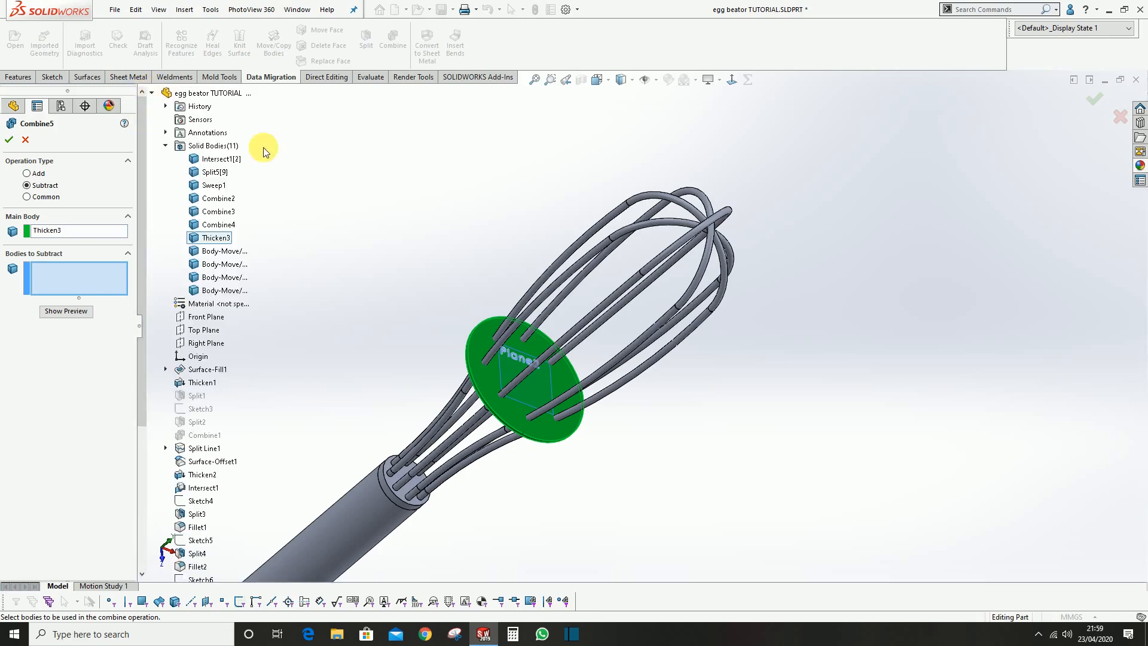
click(212, 253)
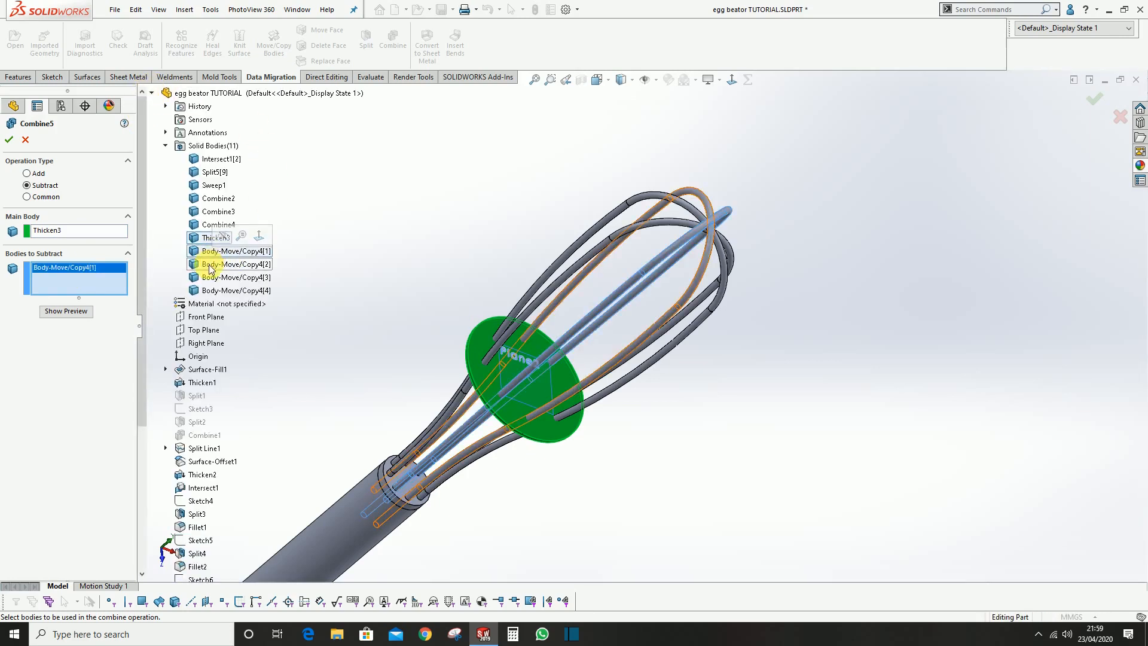
click(204, 264)
click(204, 278)
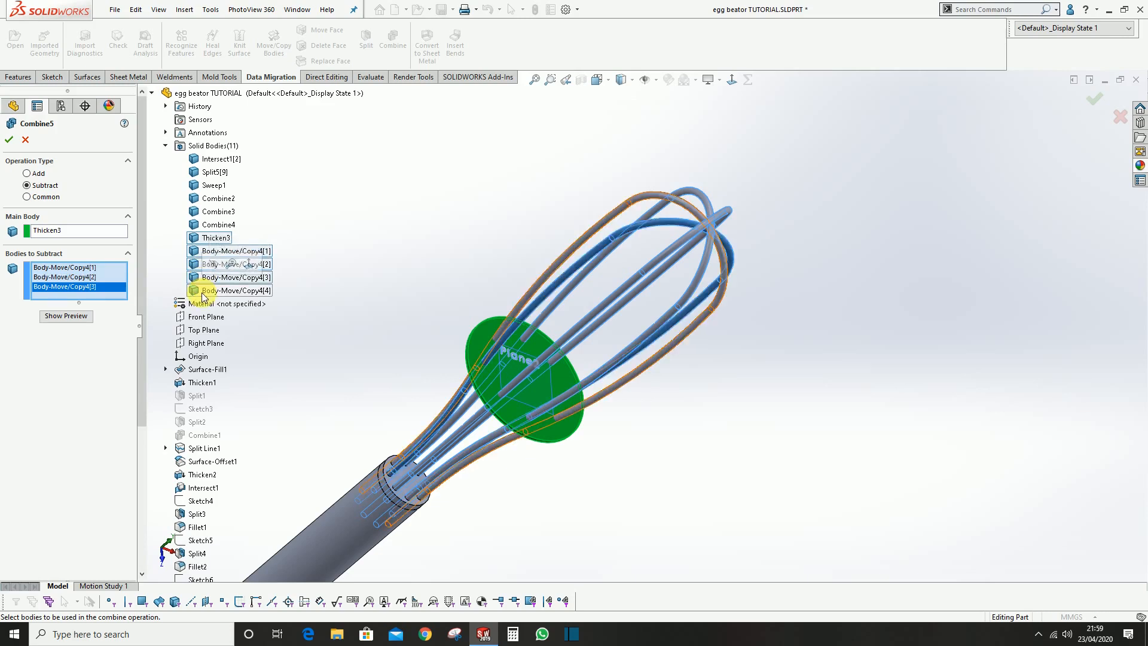
click(206, 291)
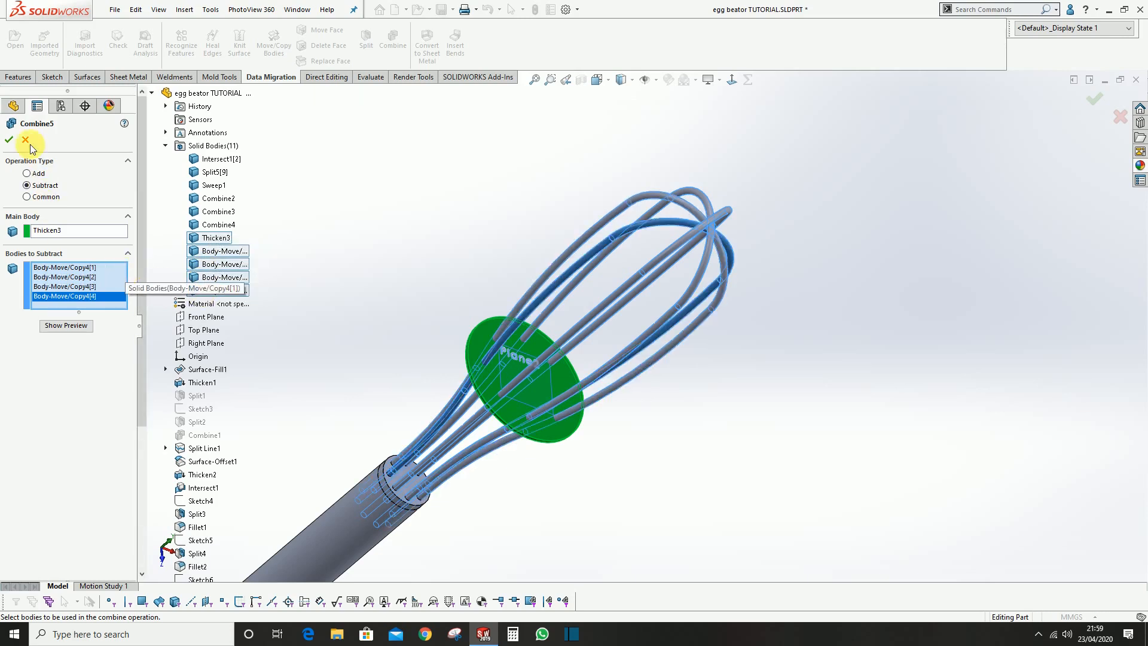
click(10, 141)
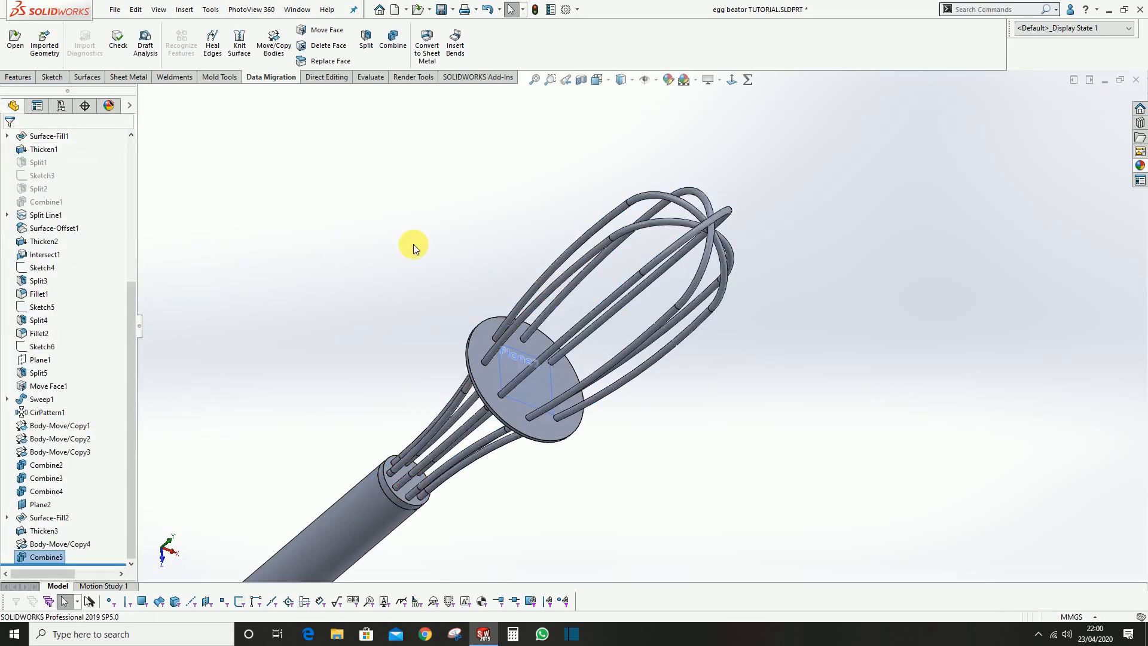
Isolate the disc to inspect its wire holes, and exit the isolated view
right_click(482, 342)
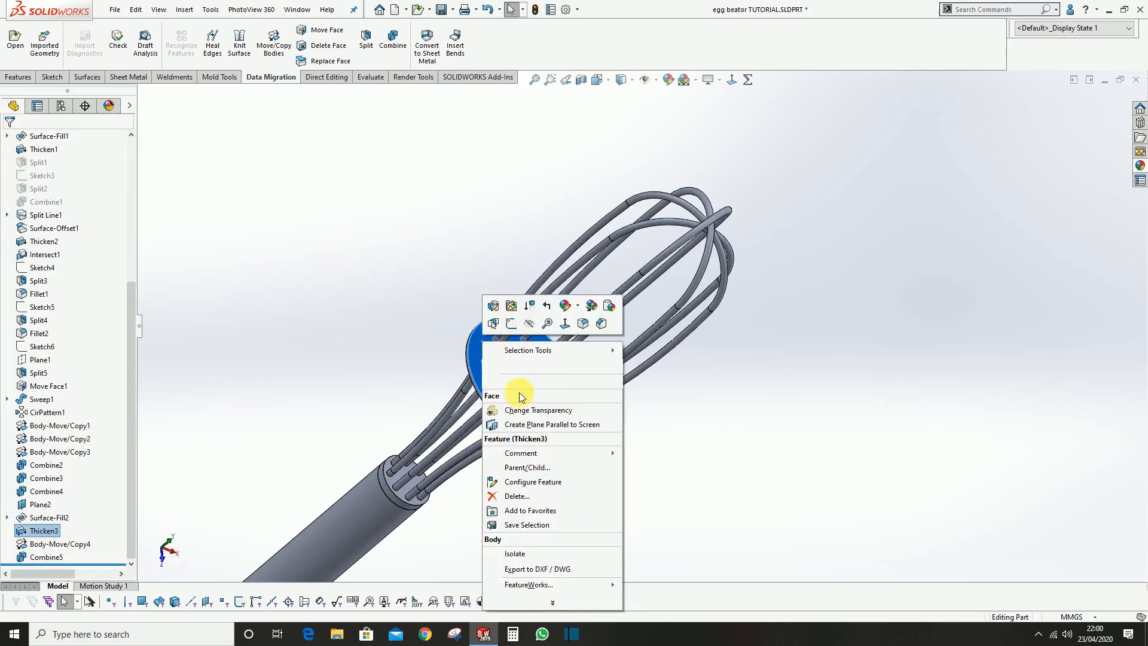
click(512, 543)
middle_drag(510, 397, 535, 364)
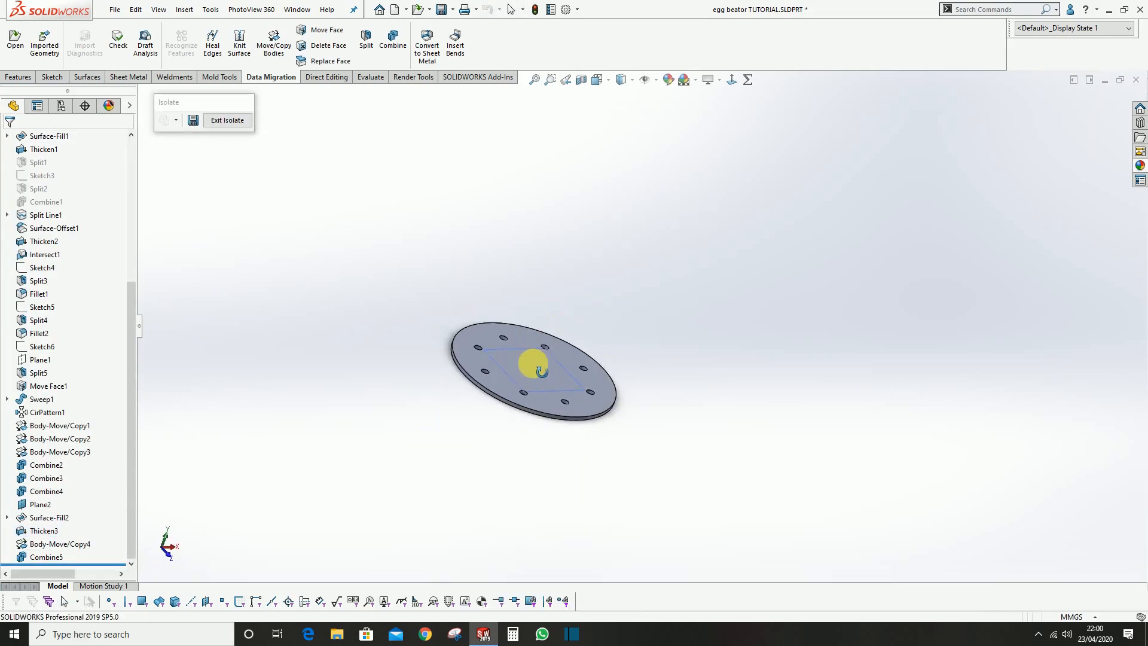
scroll(537, 363, down, 2)
click(237, 121)
Save the egg beater part with its whole body in view
middle_drag(735, 351, 458, 243)
click(442, 10)
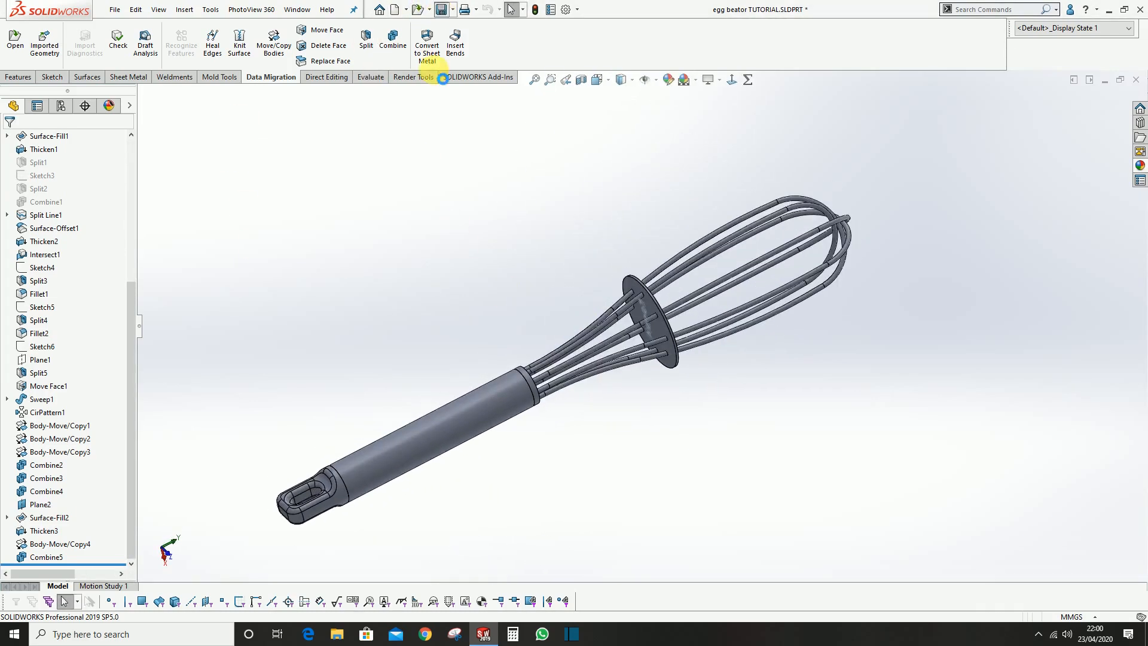
scroll(570, 231, down, 2)
middle_drag(559, 311, 583, 317)
scroll(583, 317, up, 3)
scroll(562, 374, down, 5)
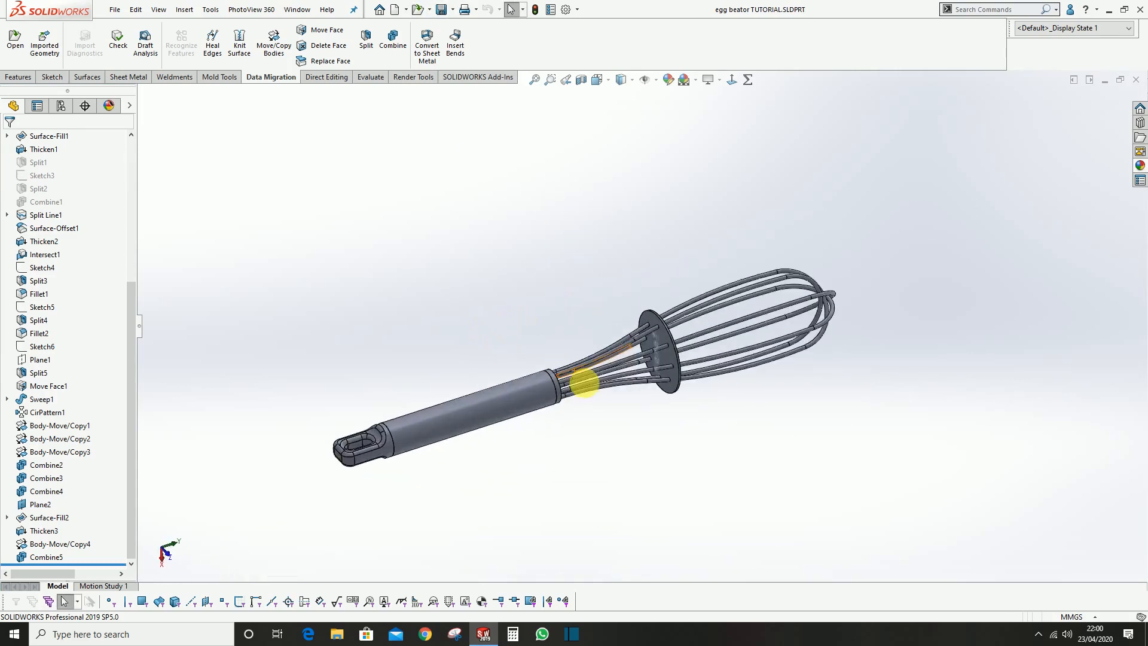
click(1138, 164)
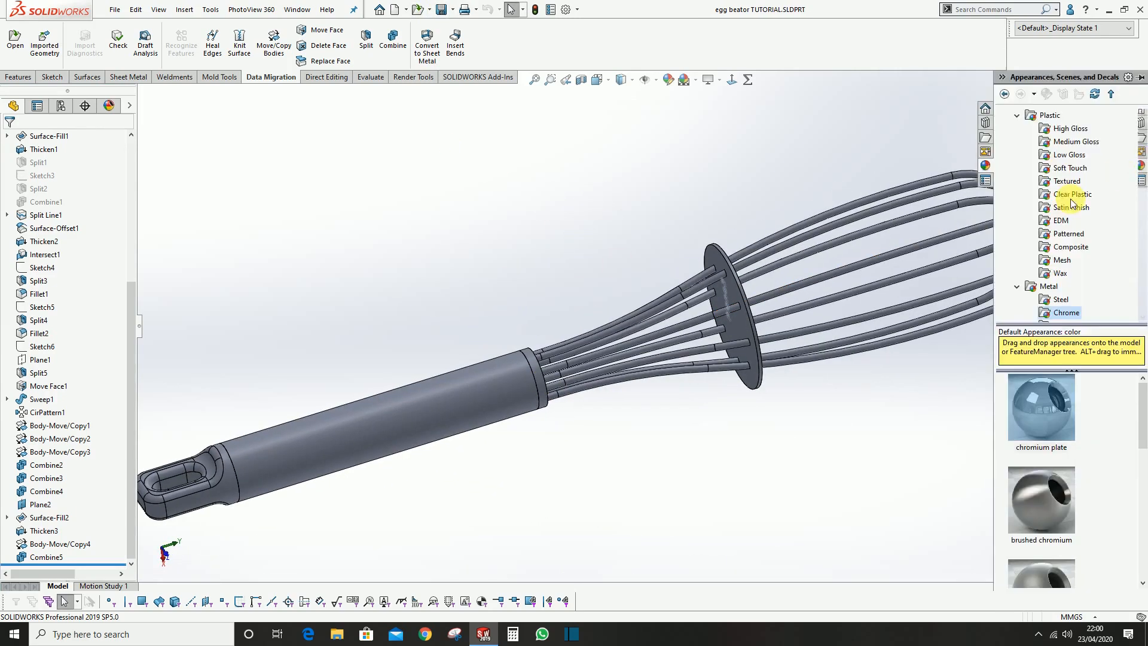
Open the original part file egg beator.SLDPRT from the EGG BEATOR folder on the Desktop
click(417, 9)
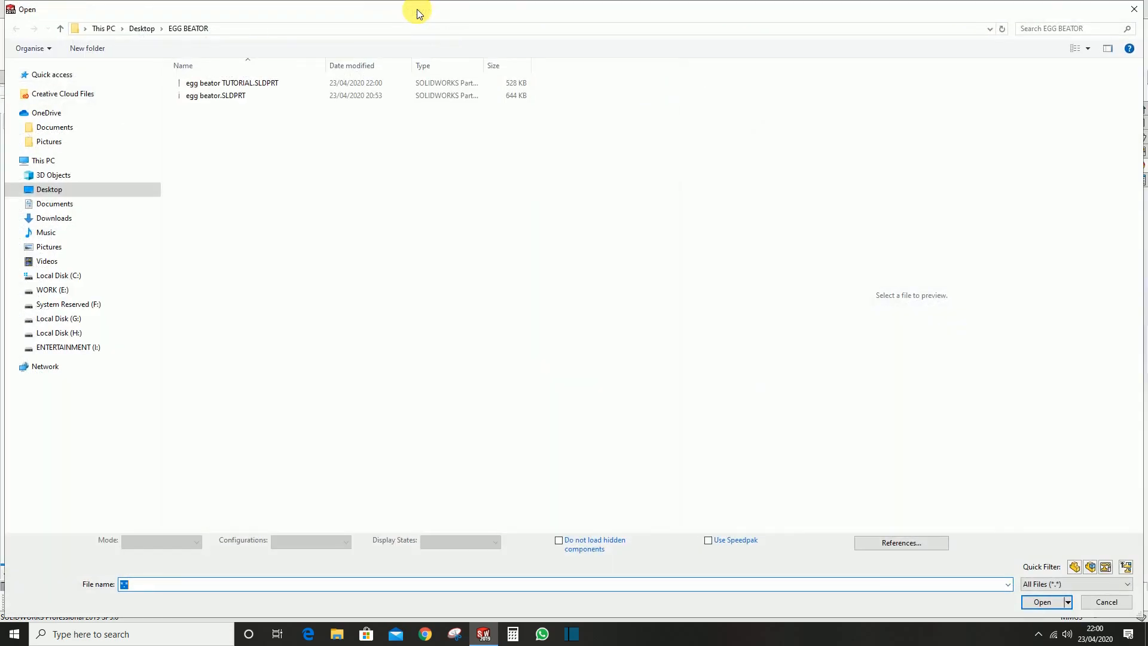
click(246, 96)
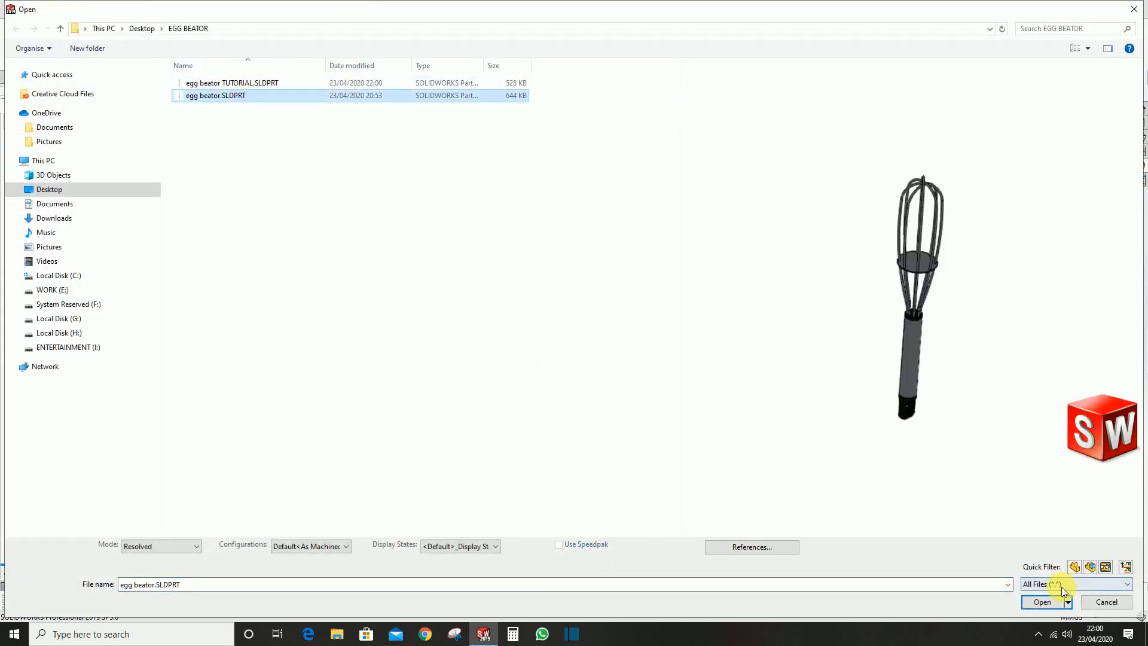
click(1044, 602)
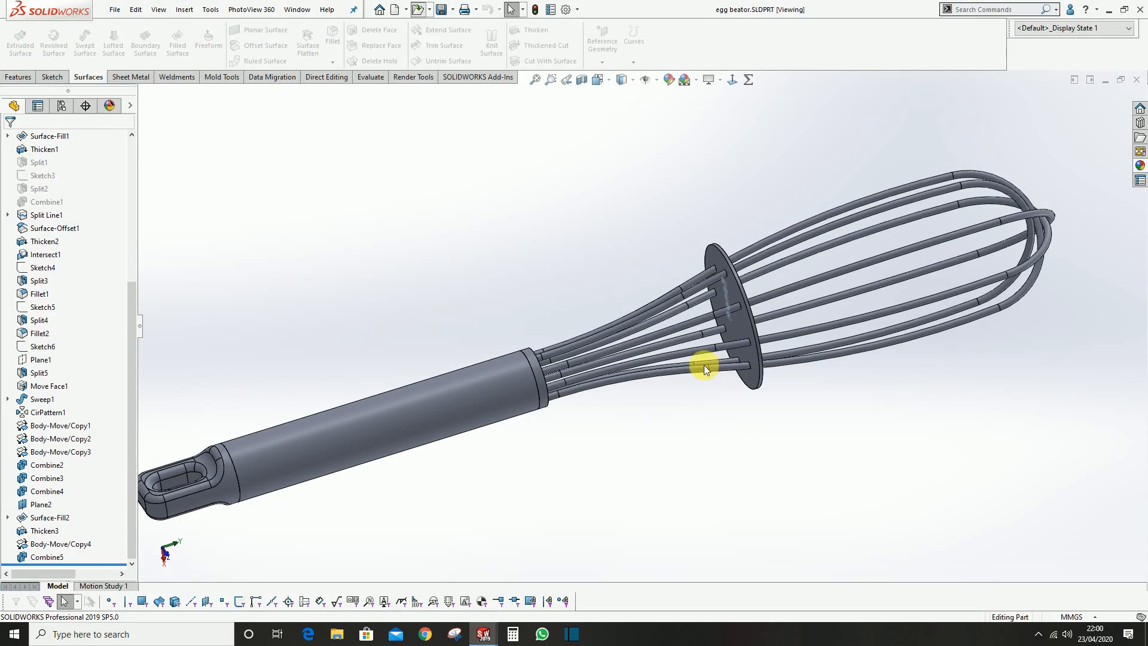
scroll(605, 306, down, 3)
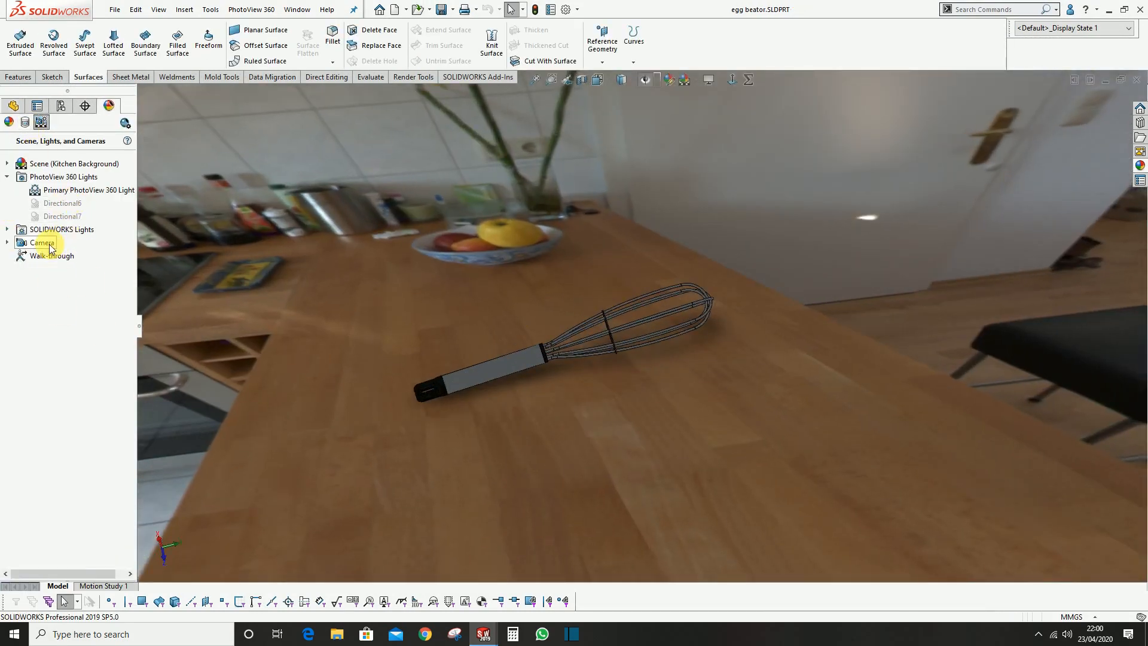
Switch the kitchen scene to the Camera1 view and open the PhotoView 360 preview window for the whisk
click(7, 242)
right_click(48, 257)
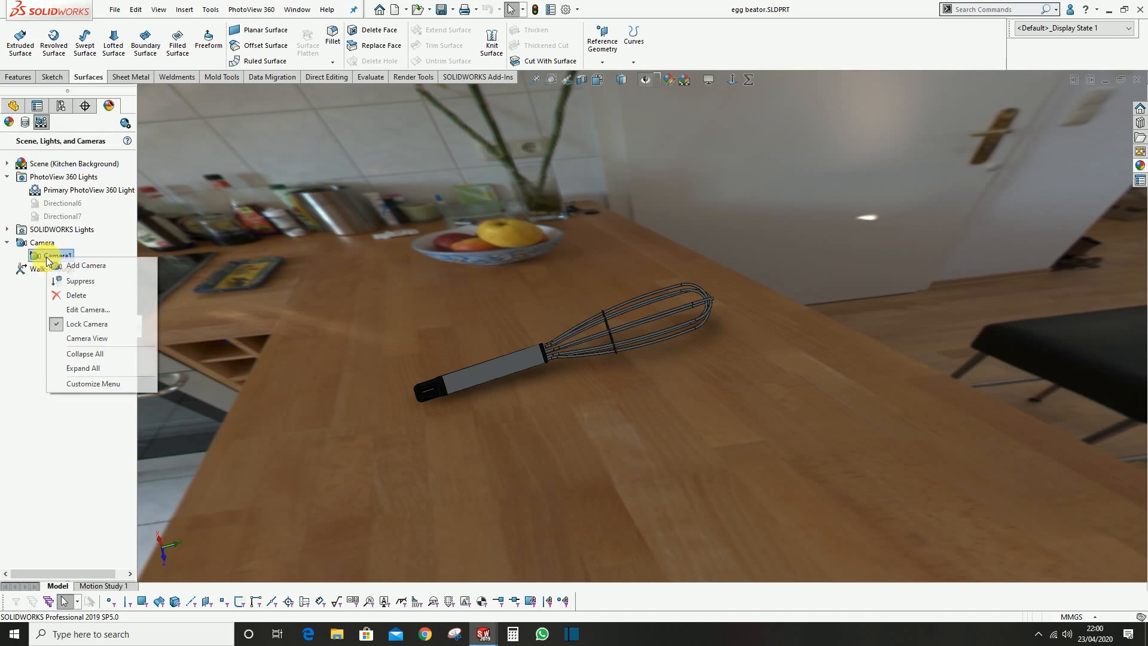
click(86, 337)
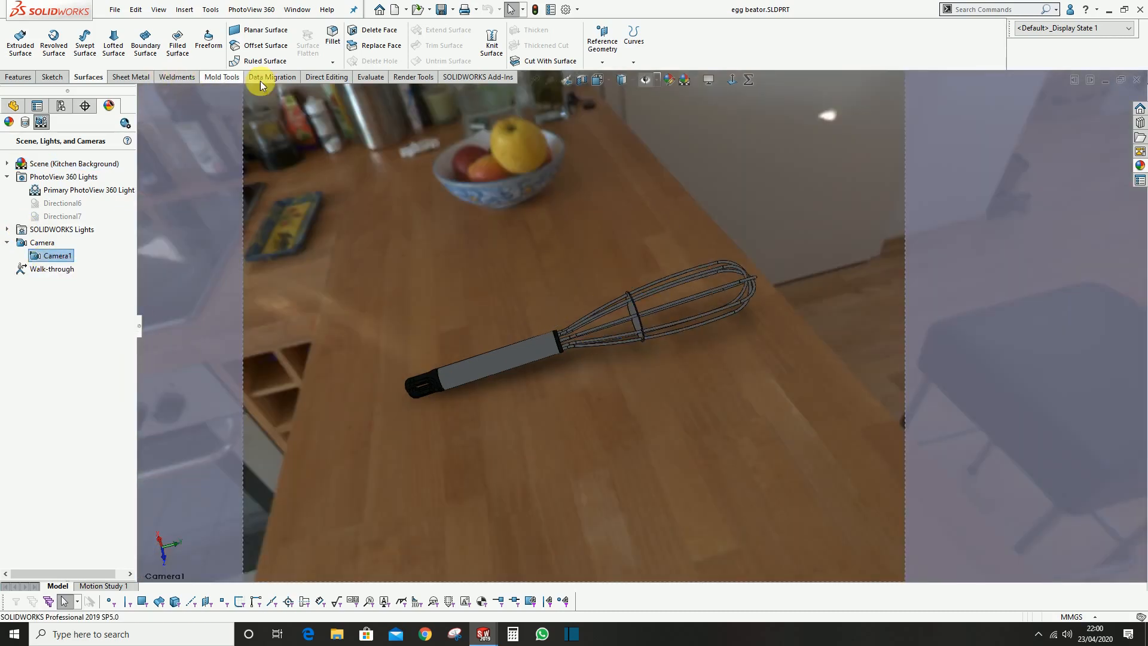
click(428, 79)
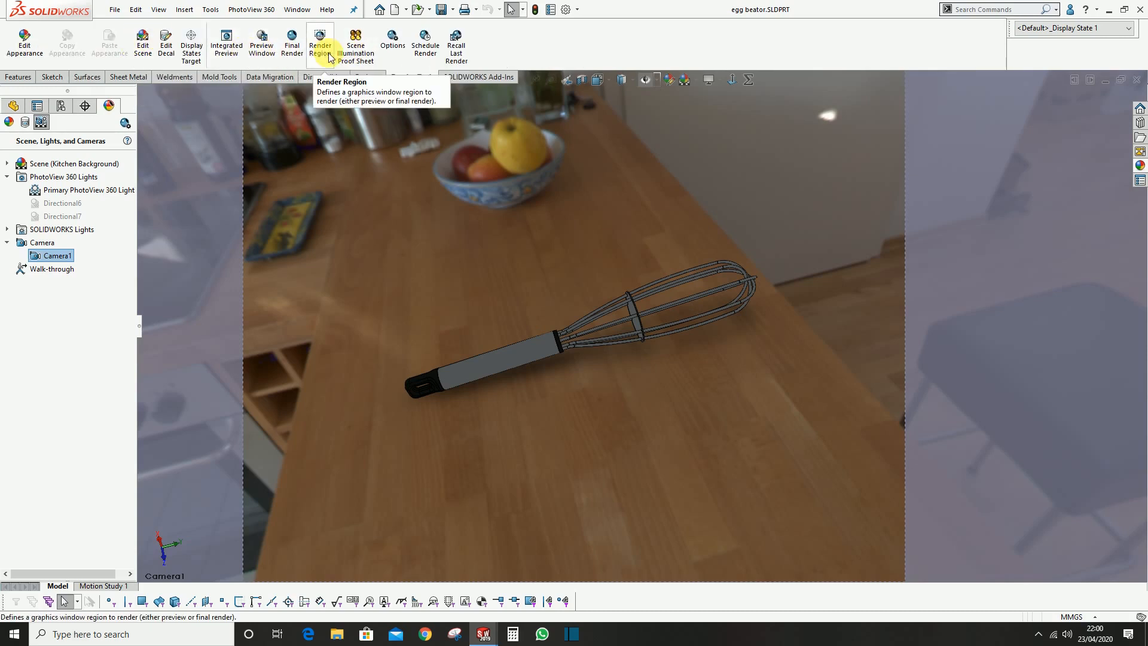
click(257, 47)
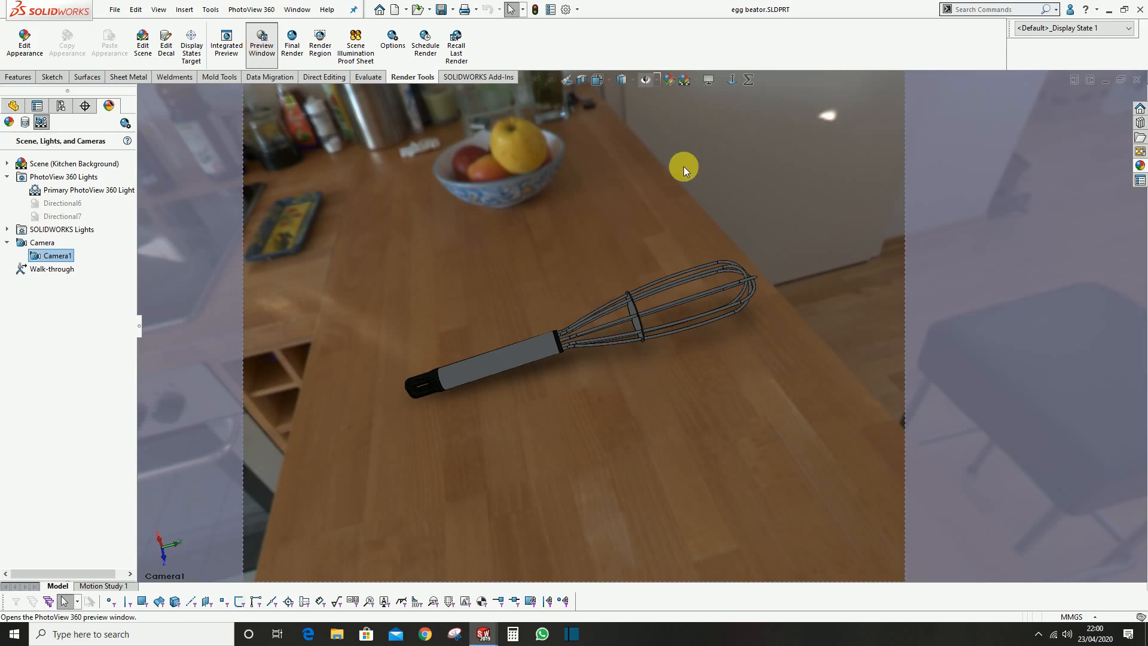